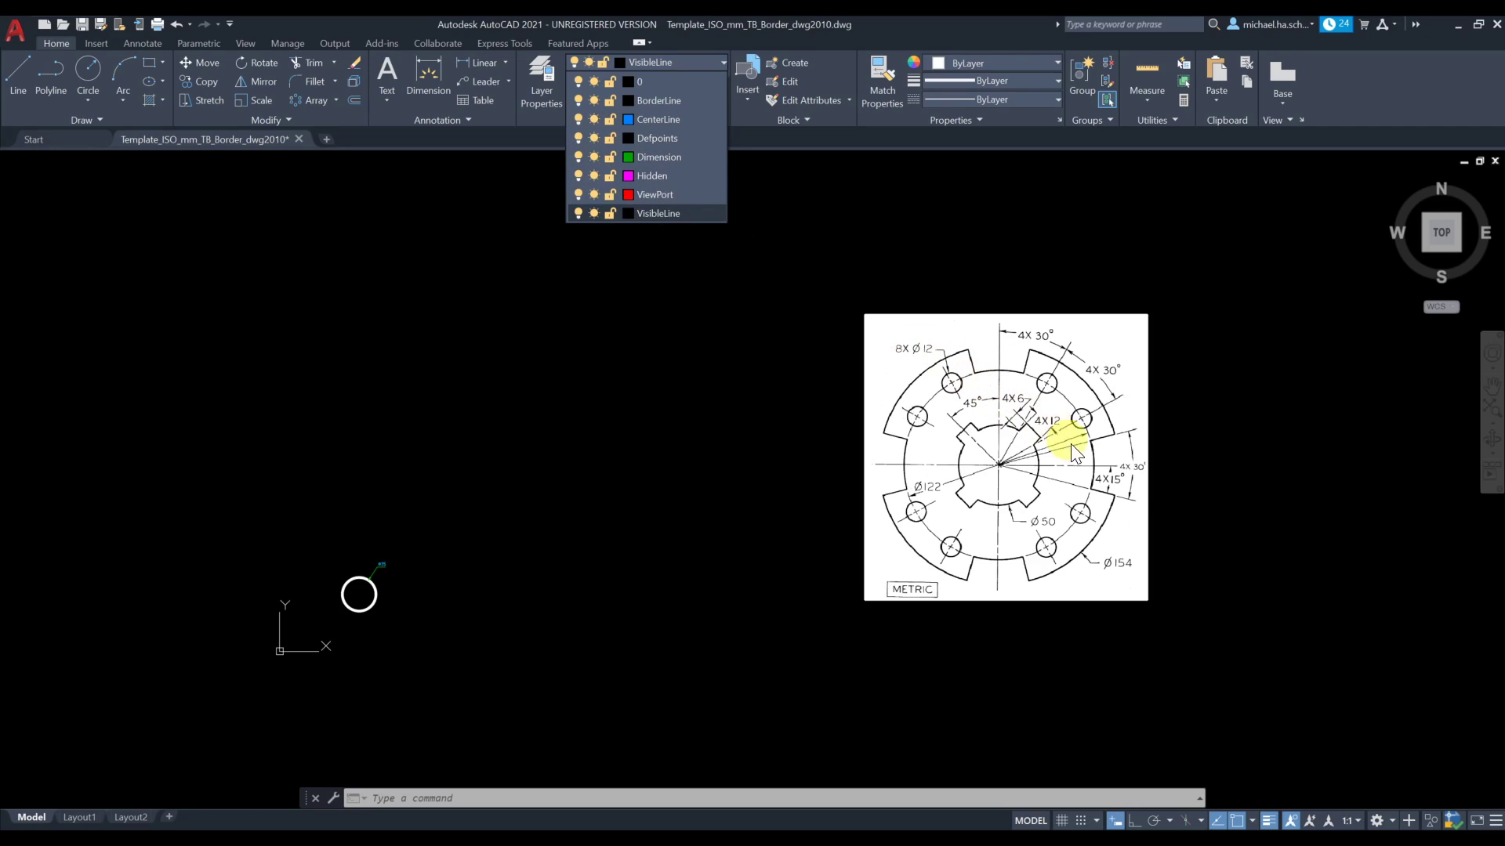
Draw a 154 mm diameter circle in the empty area between the small circle and the reference image
click(1140, 485)
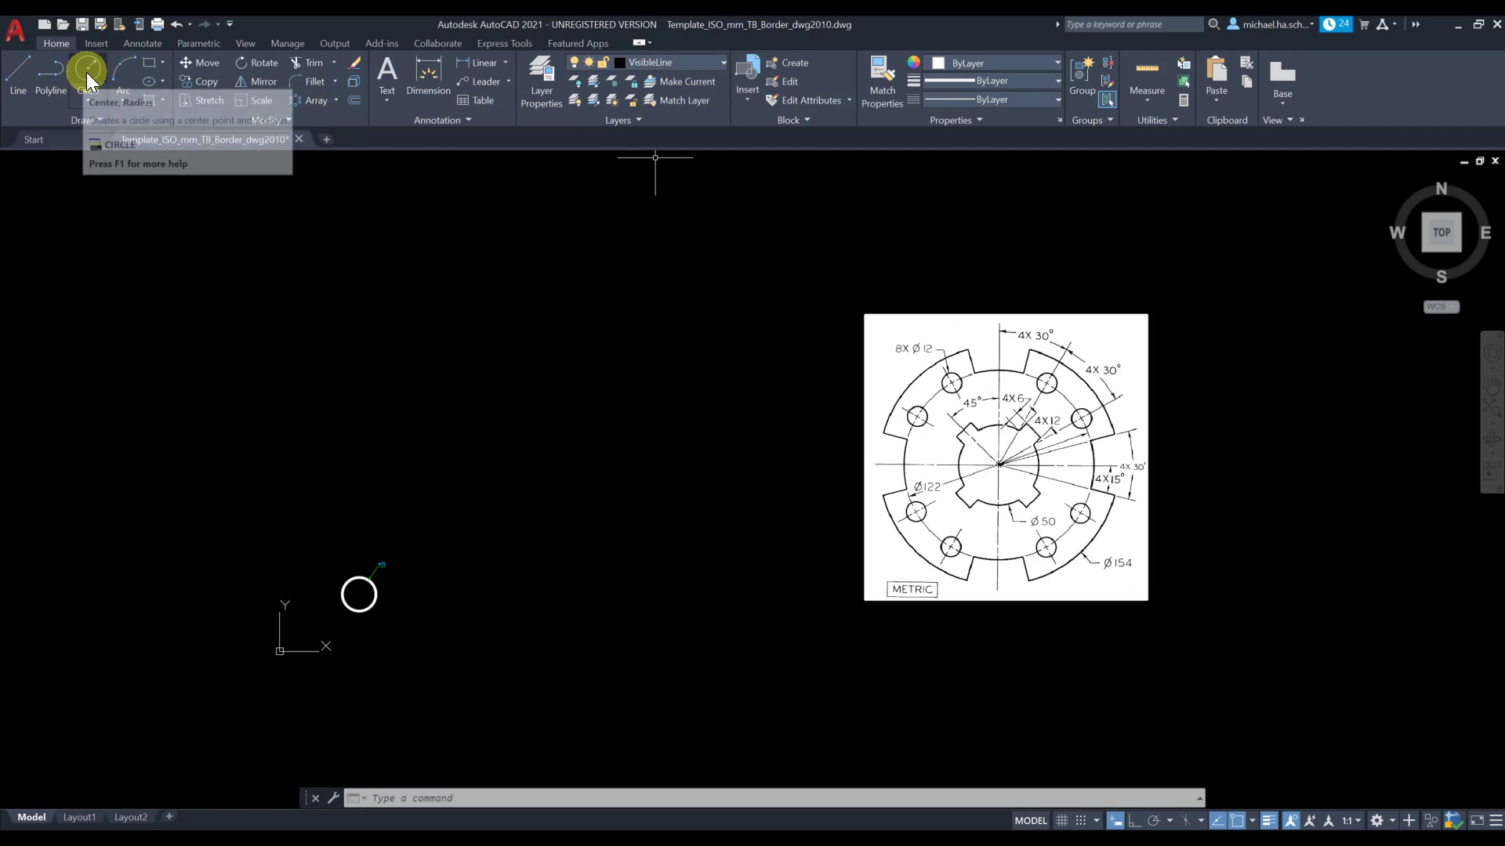
click(87, 100)
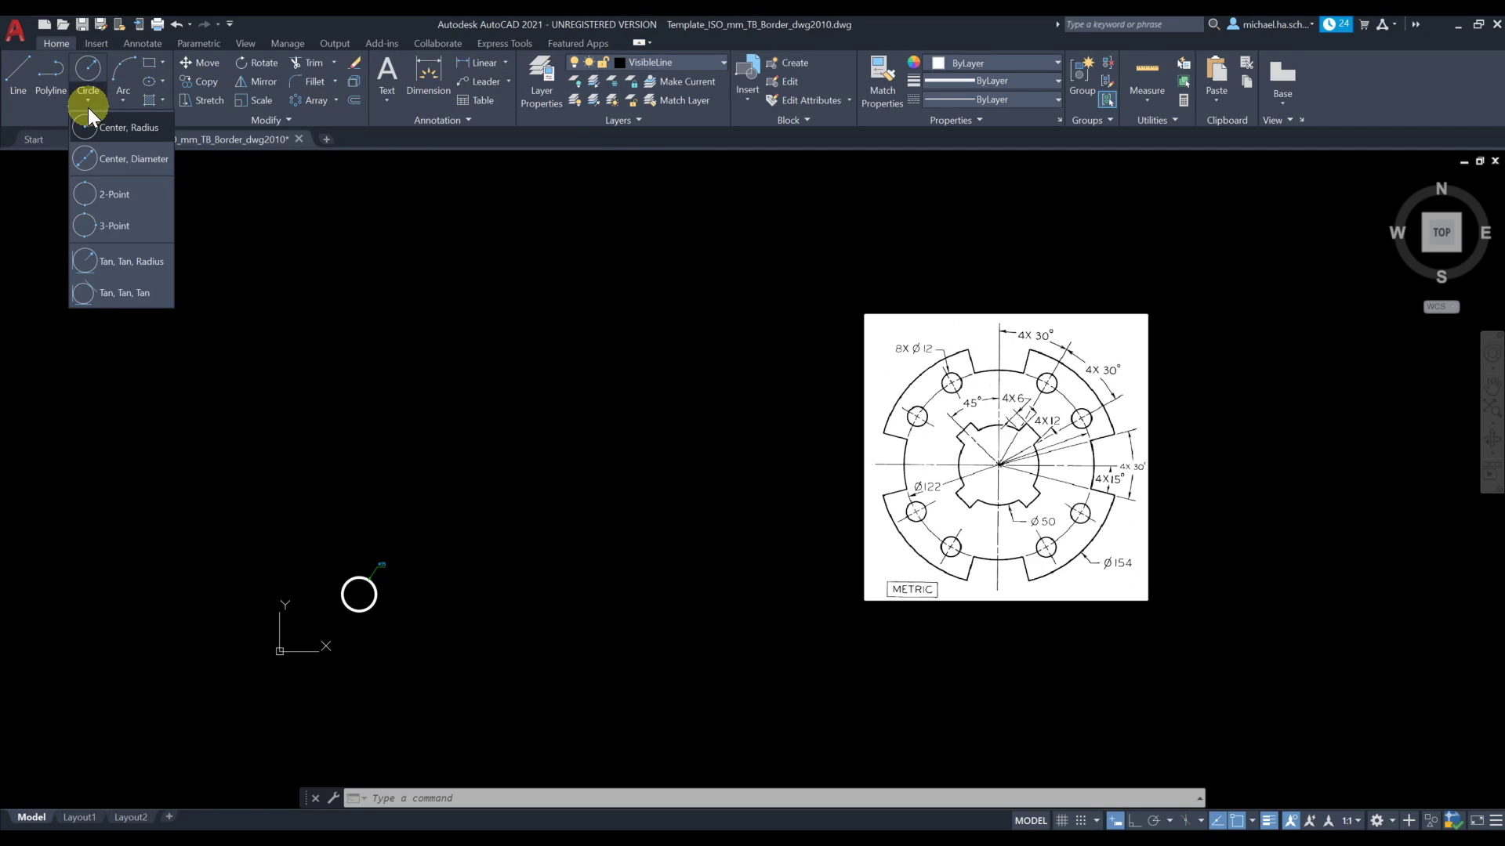
click(134, 161)
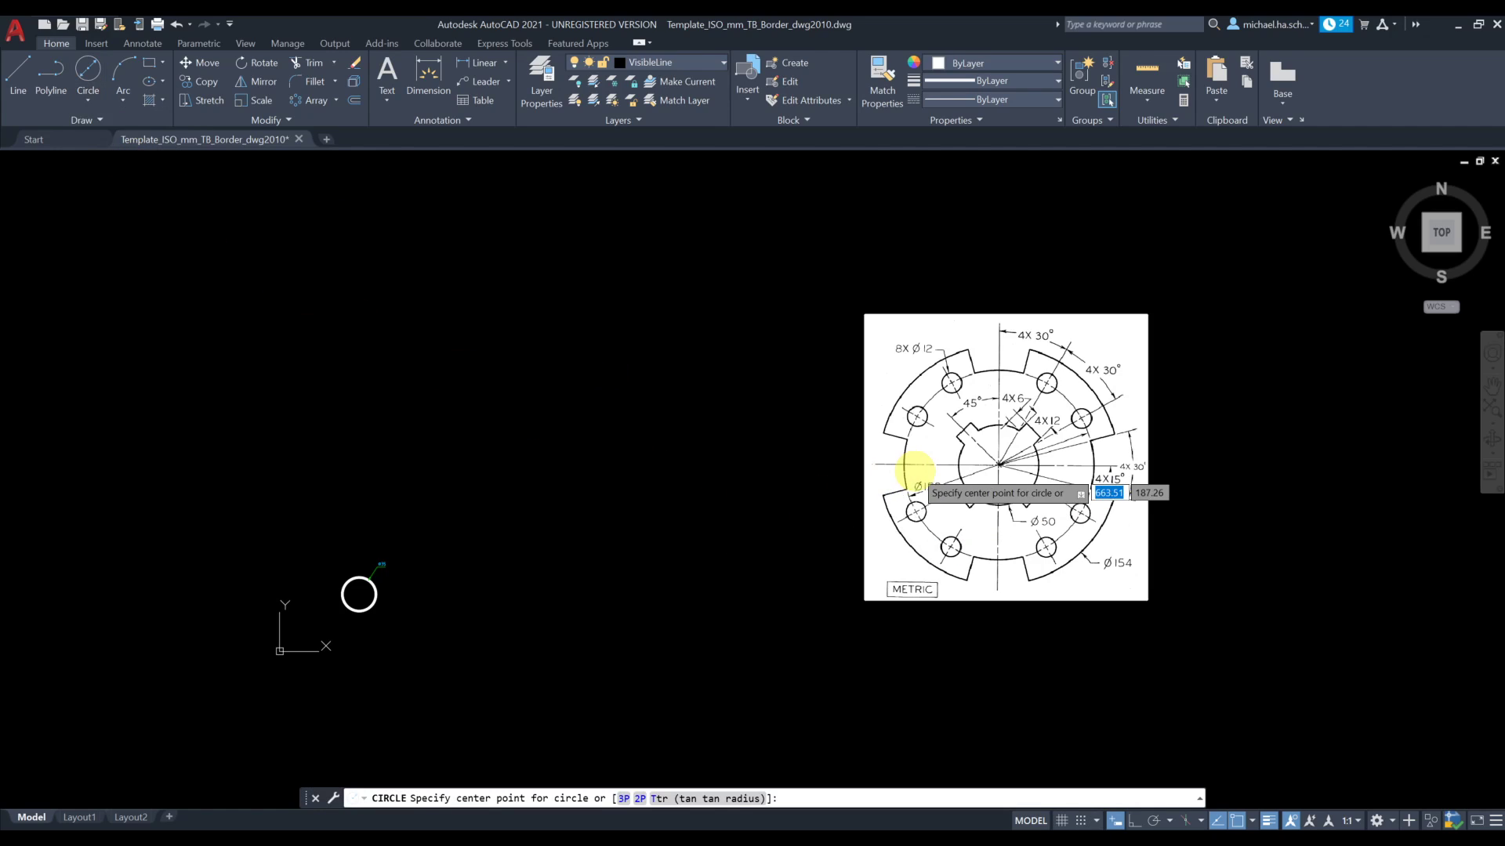
click(560, 475)
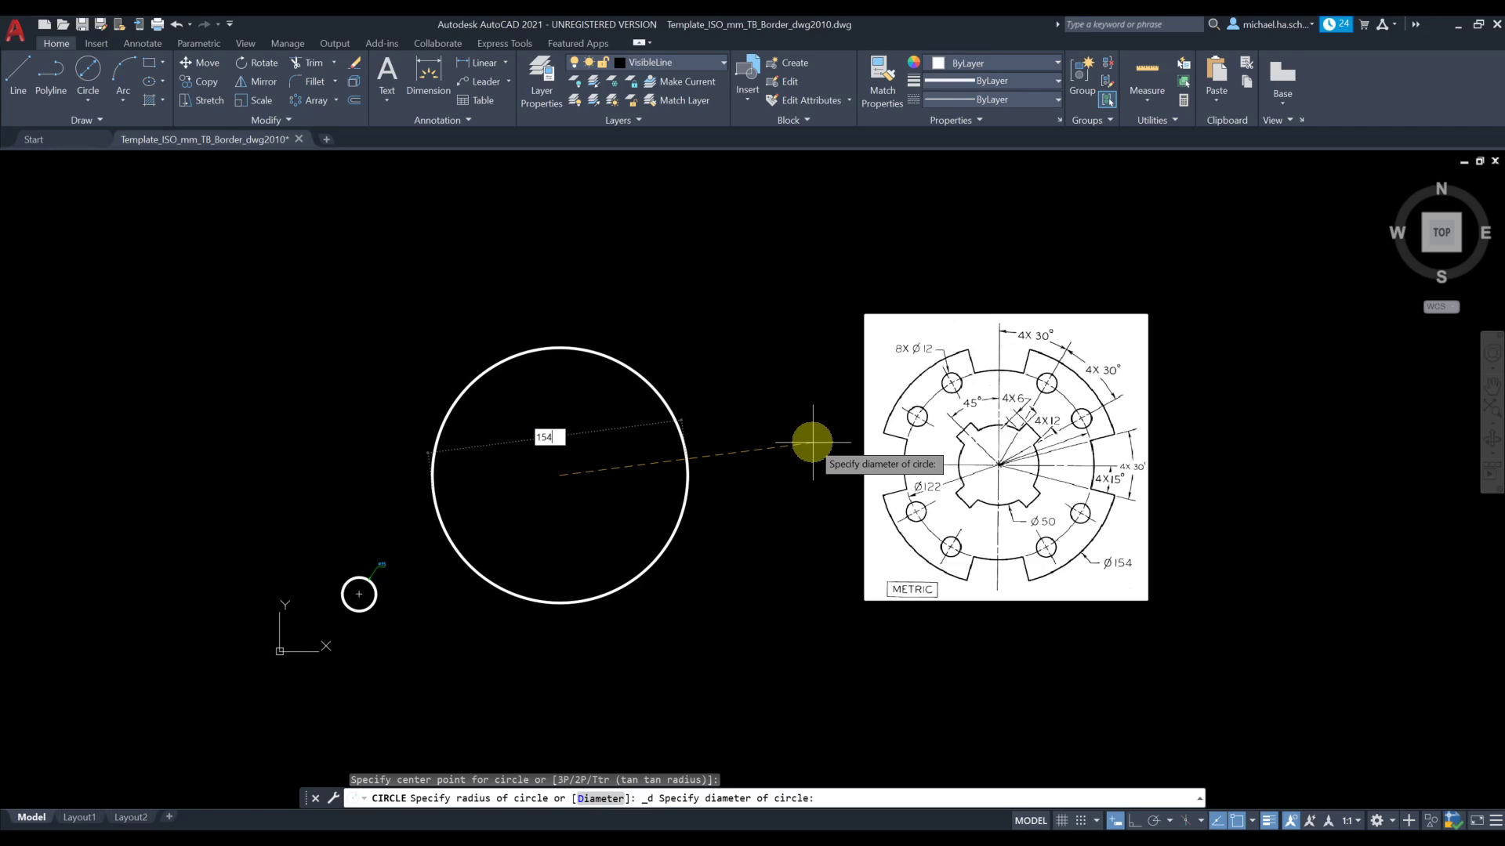
key(Return)
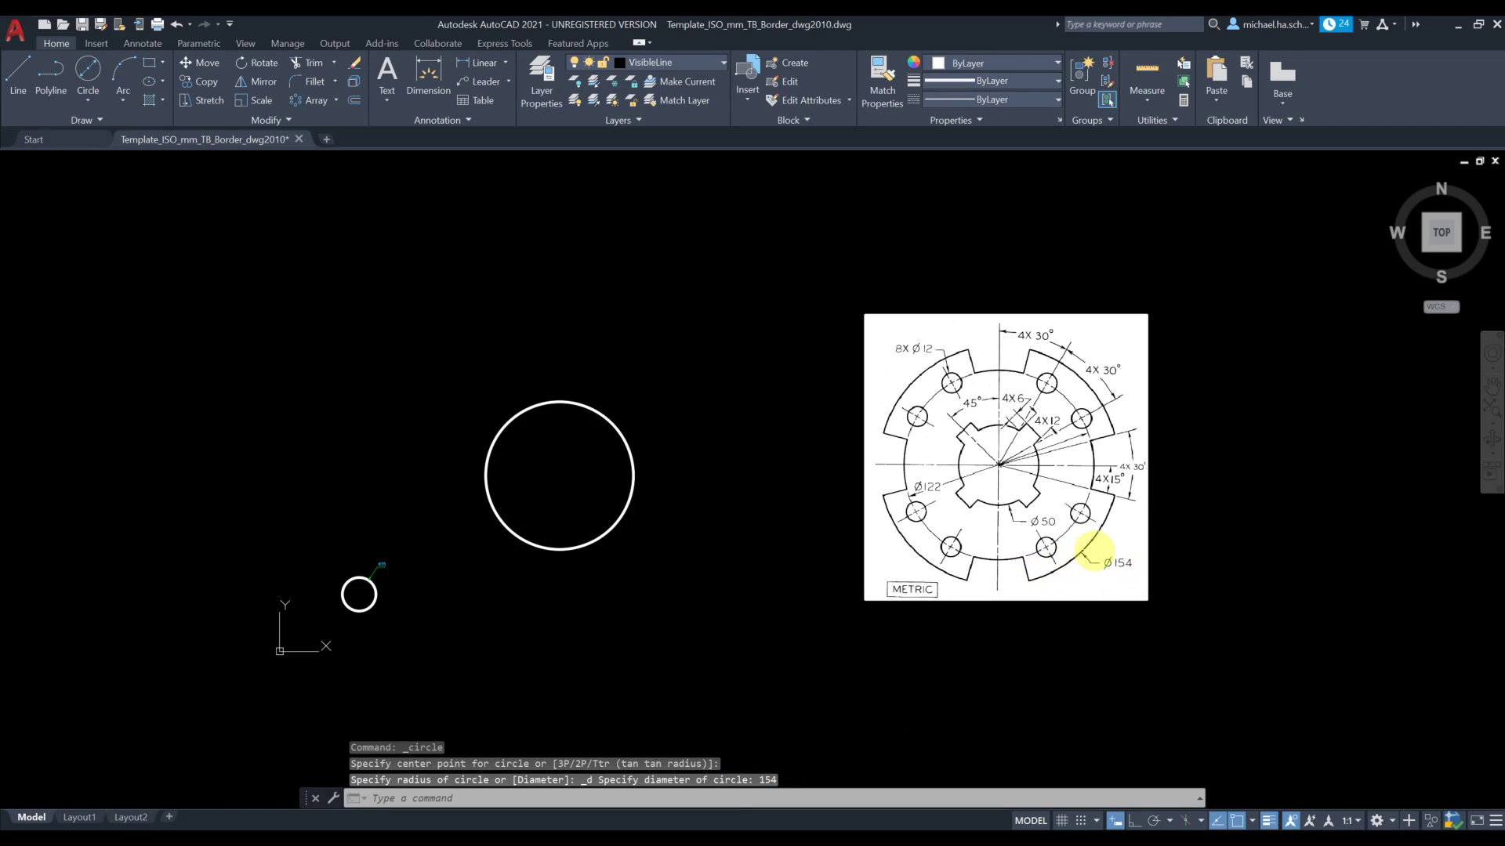
Scale down the reference image by its lower-right corner grip, in three reductions, until it is about two-thirds of its size
click(1168, 554)
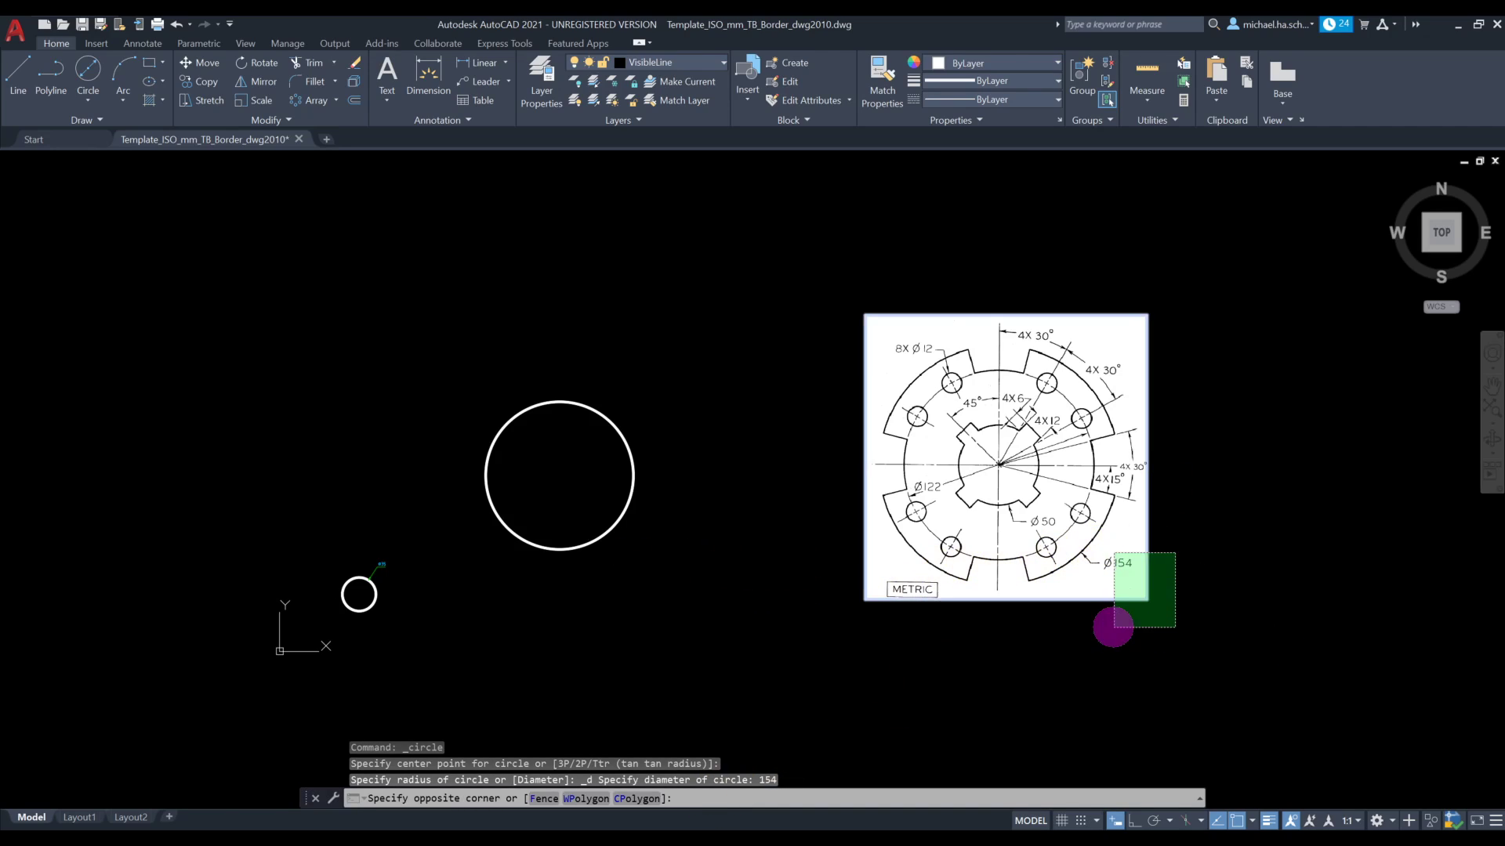
click(1108, 622)
click(1146, 599)
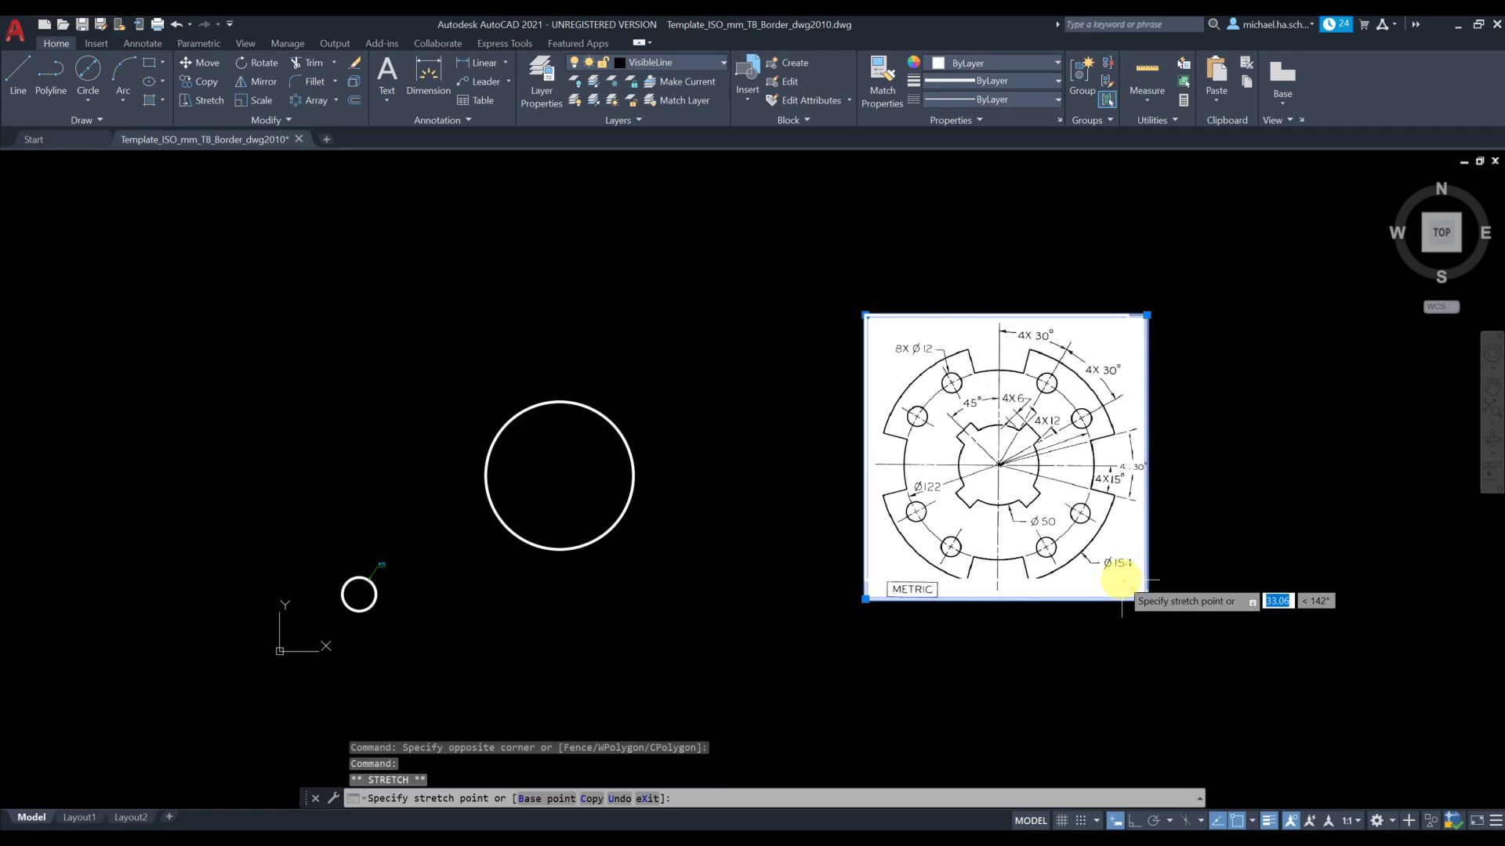
click(1108, 561)
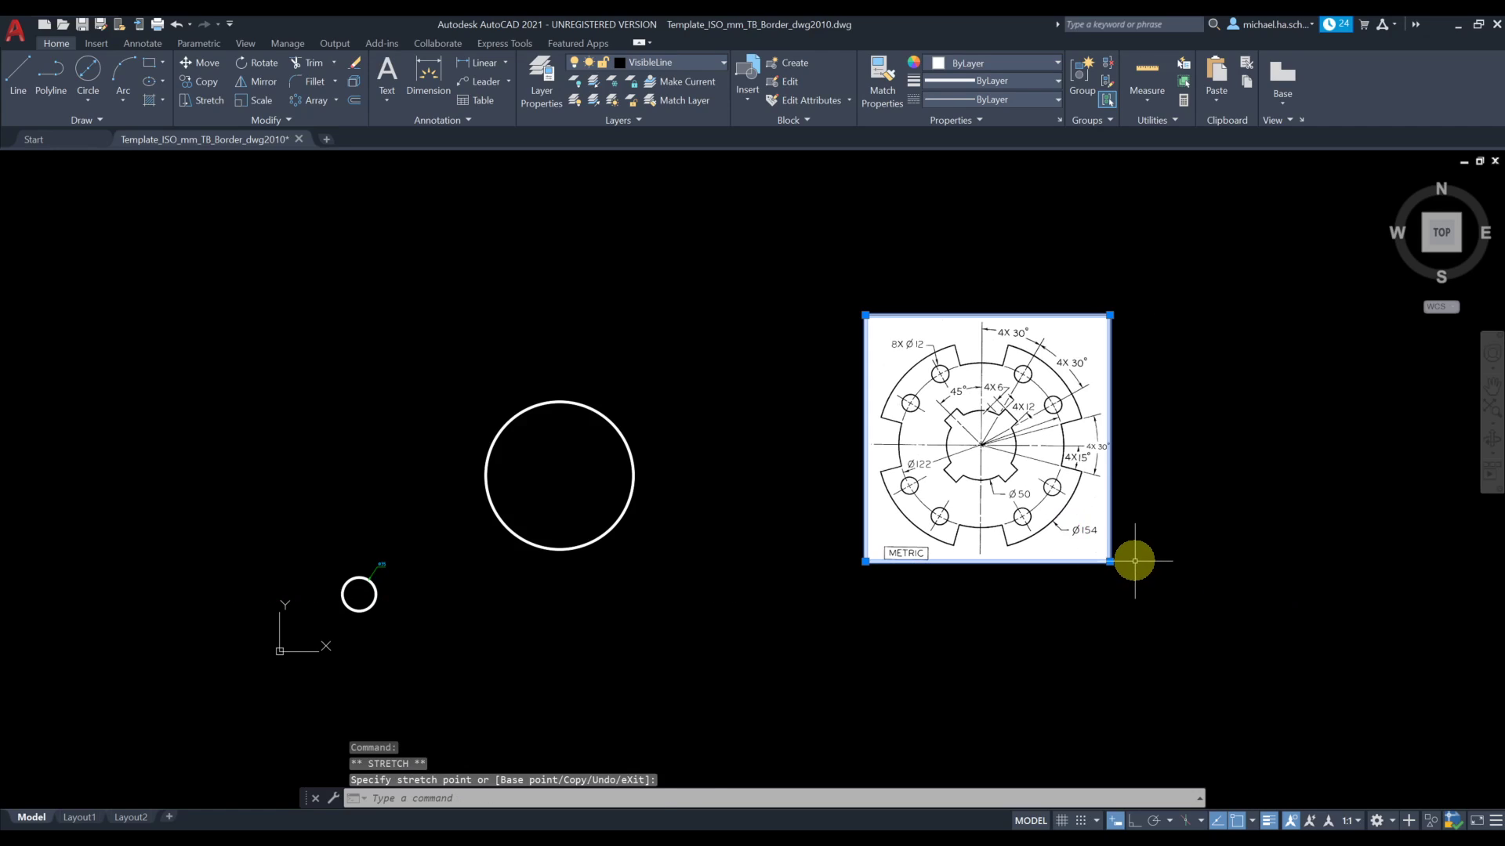
click(1109, 561)
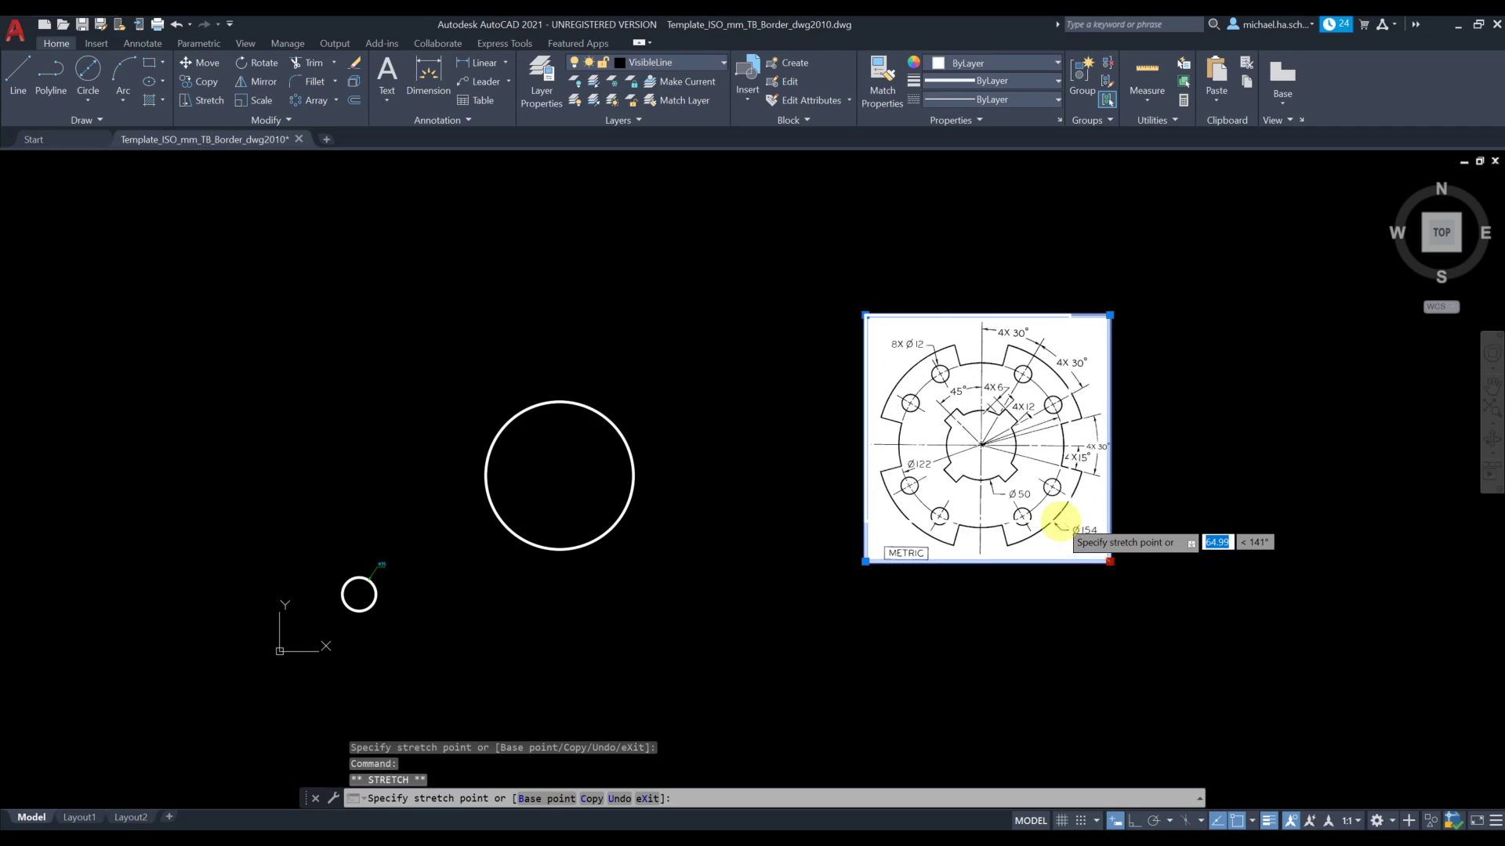
click(1056, 520)
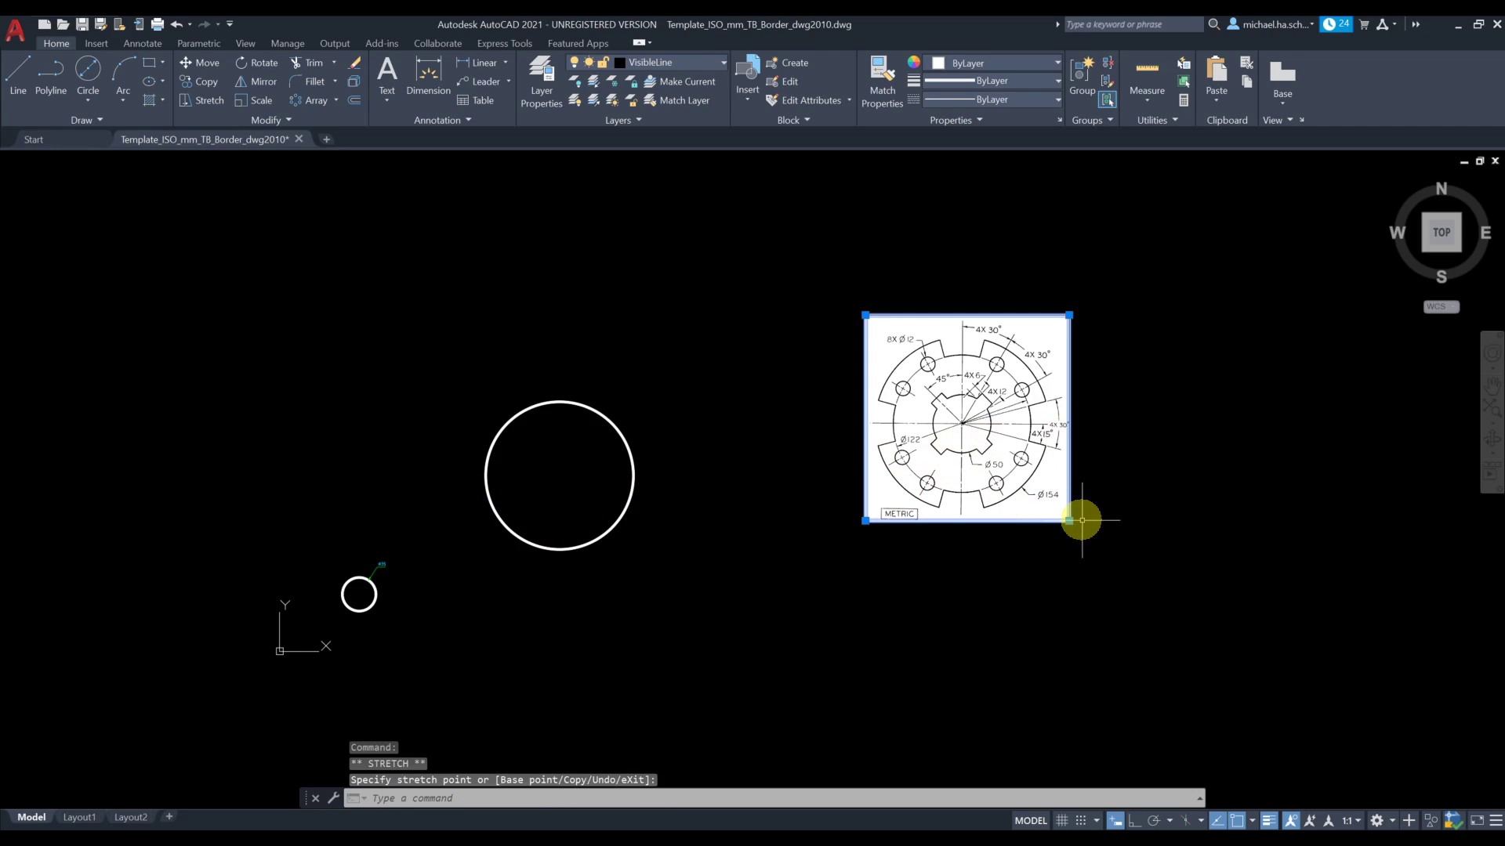
click(1069, 520)
click(1050, 501)
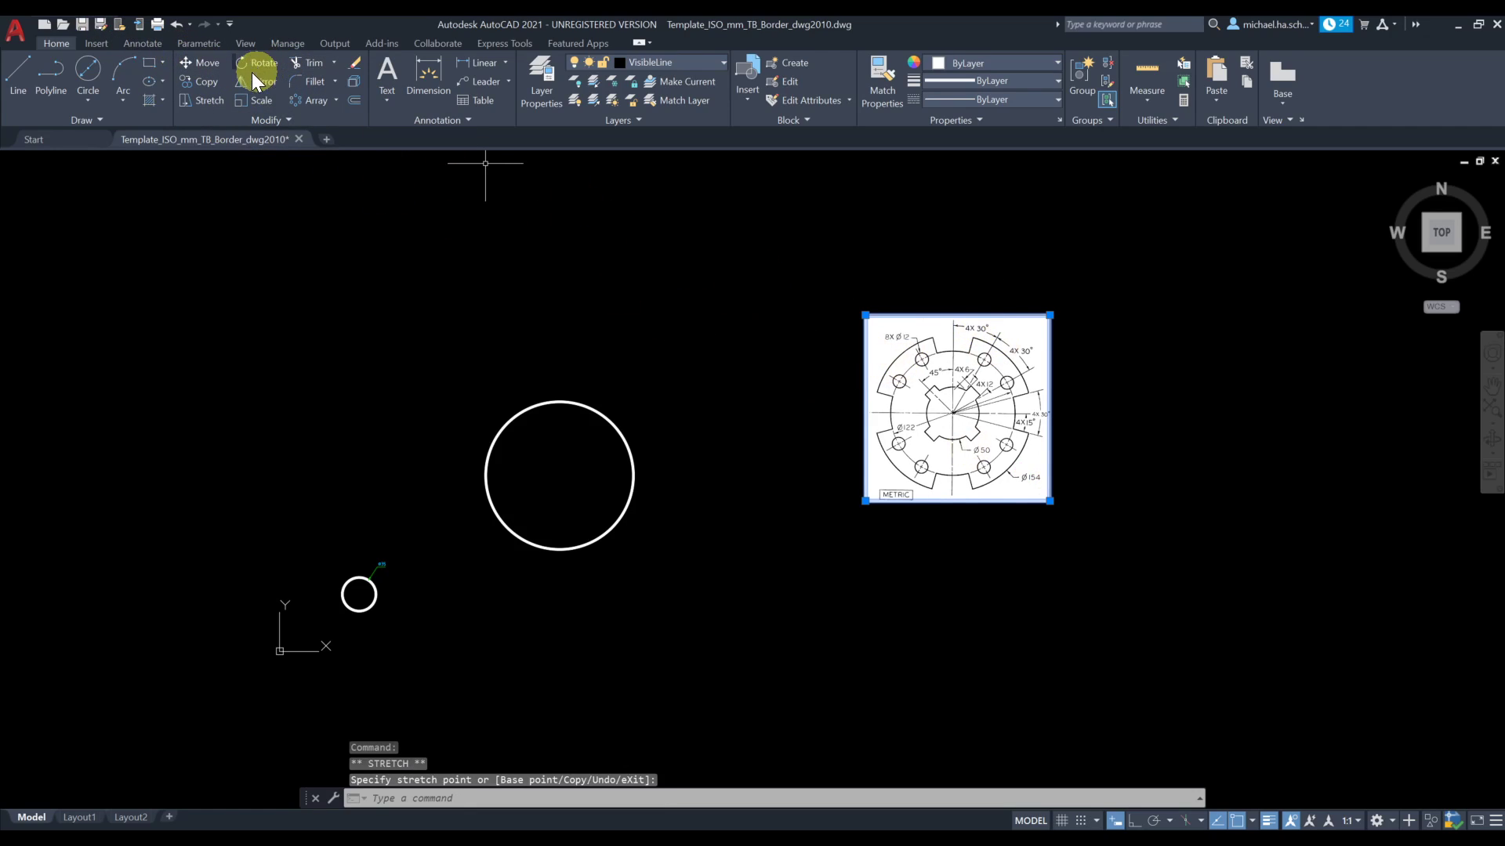
Move the reference image closer to the 154 mm circle
click(213, 65)
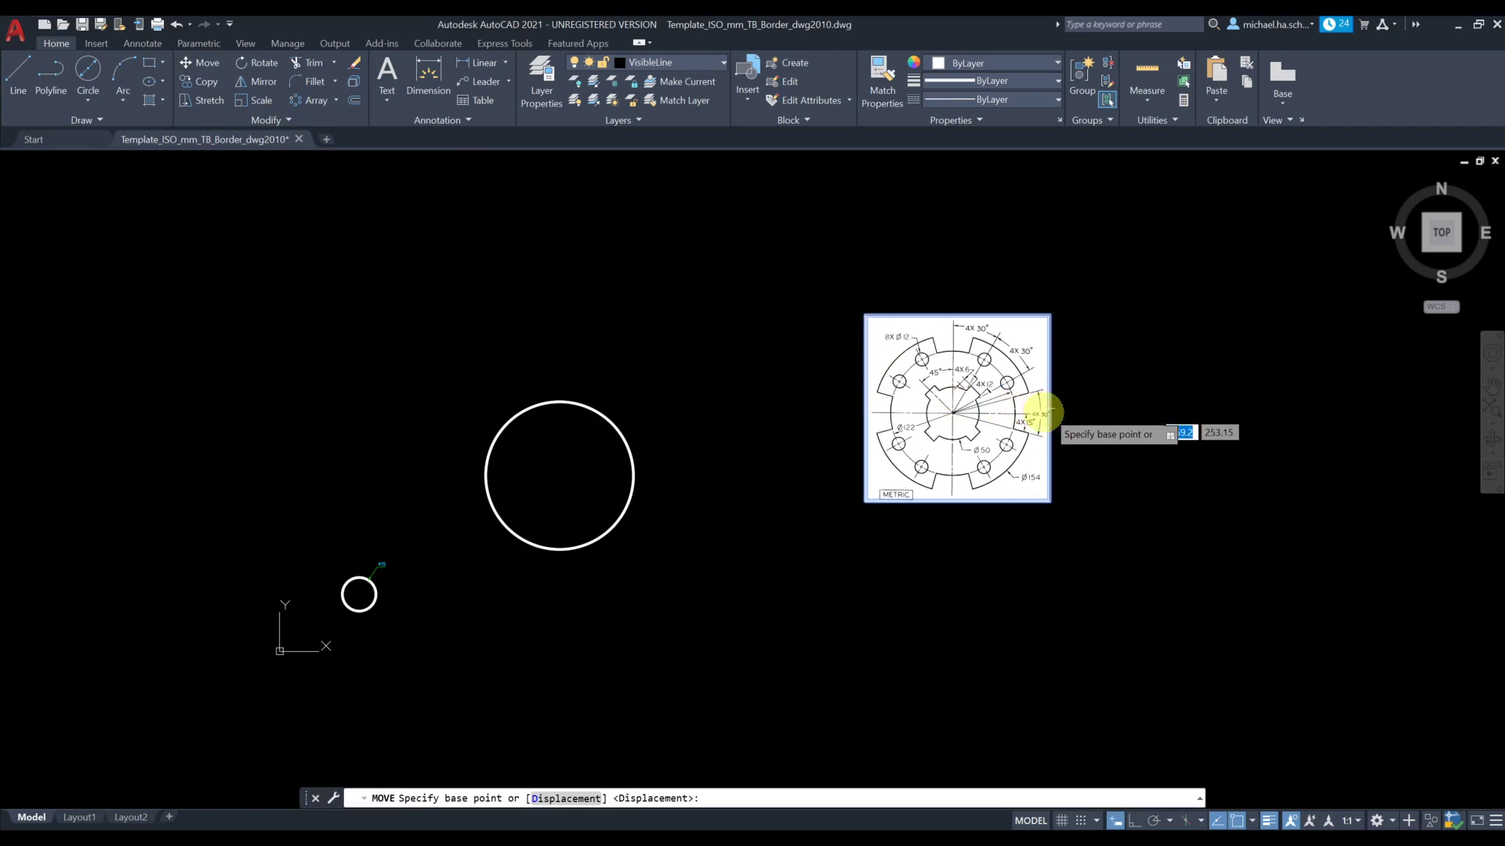
click(1293, 593)
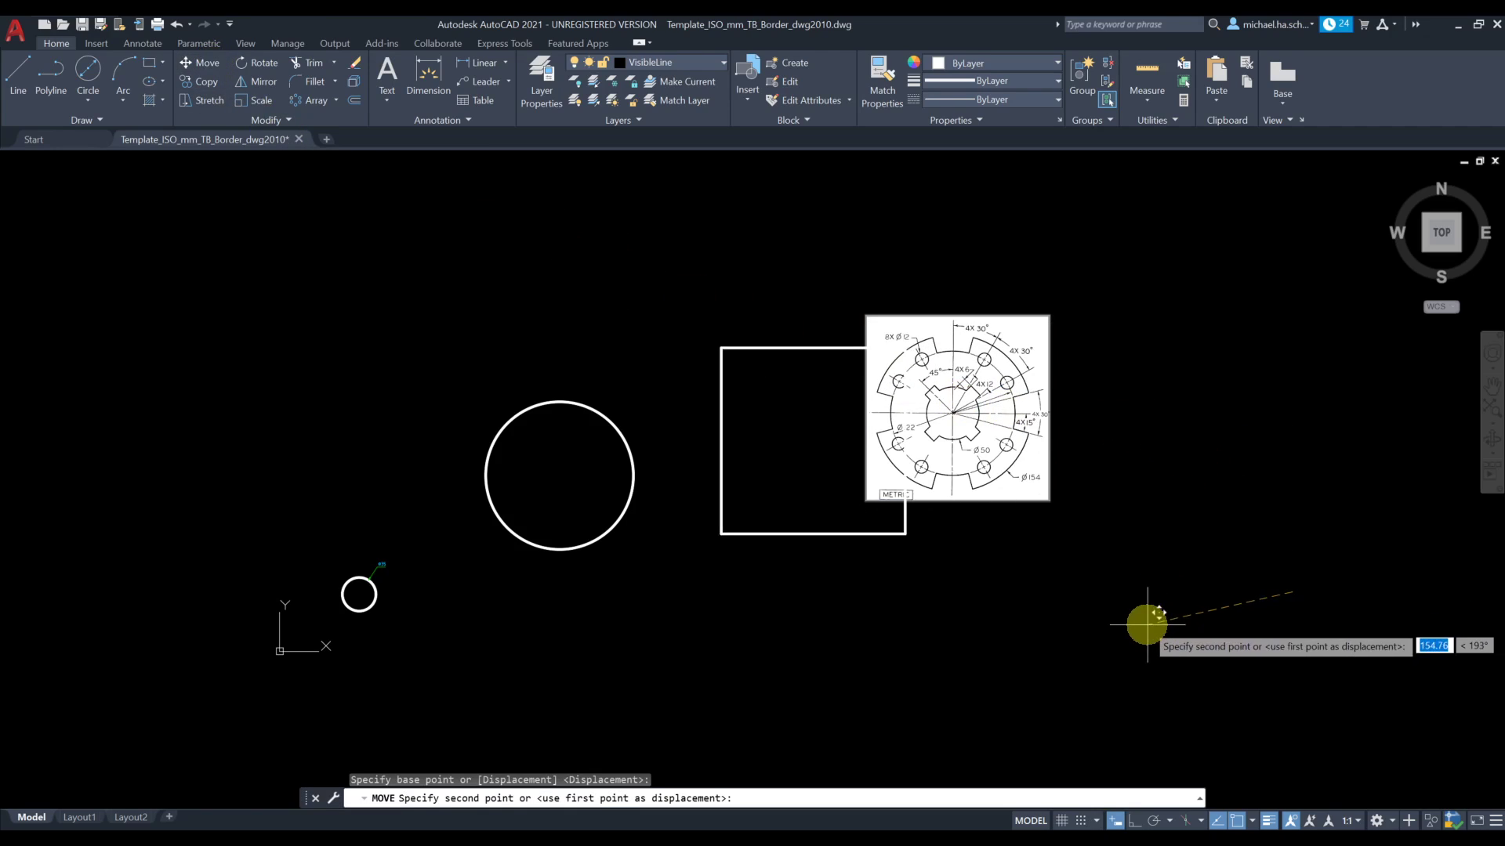
click(1132, 646)
scroll(584, 474, up, 4)
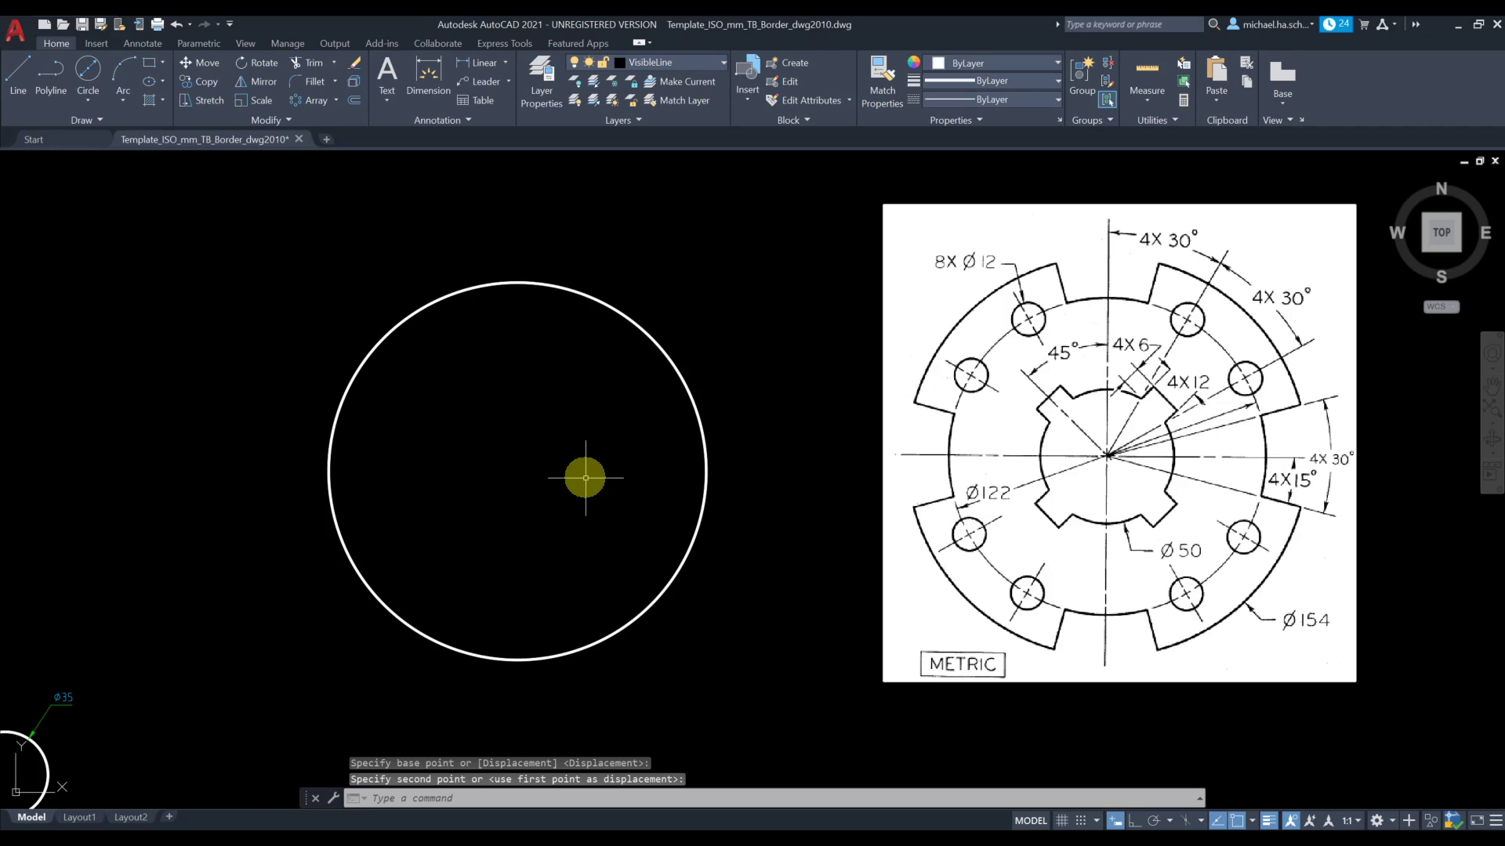
middle_drag(706, 484, 669, 510)
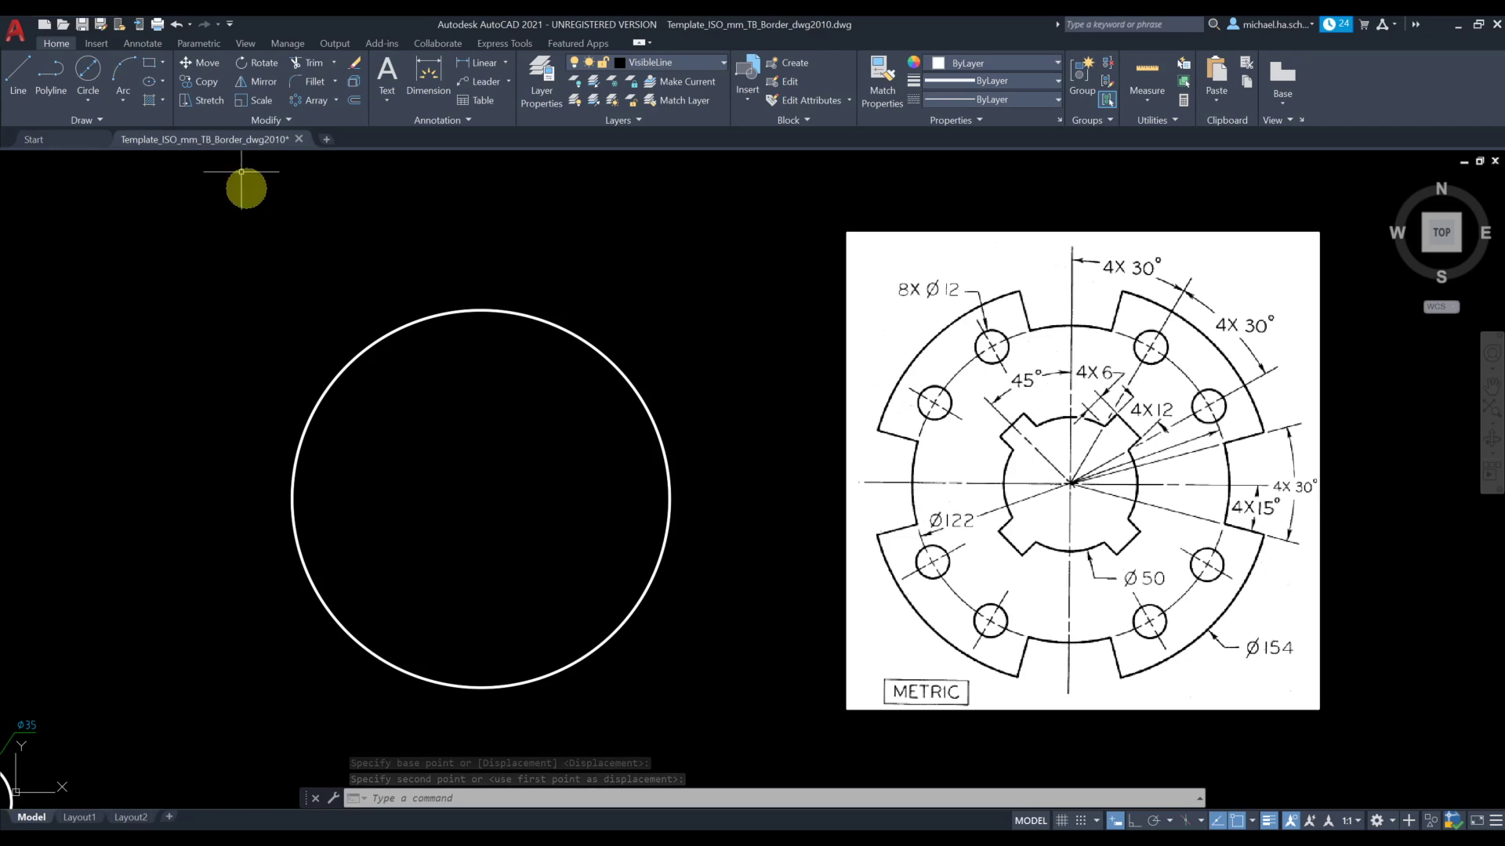
Make CenterLine the current layer and add a center mark to the 154 mm circle
click(641, 61)
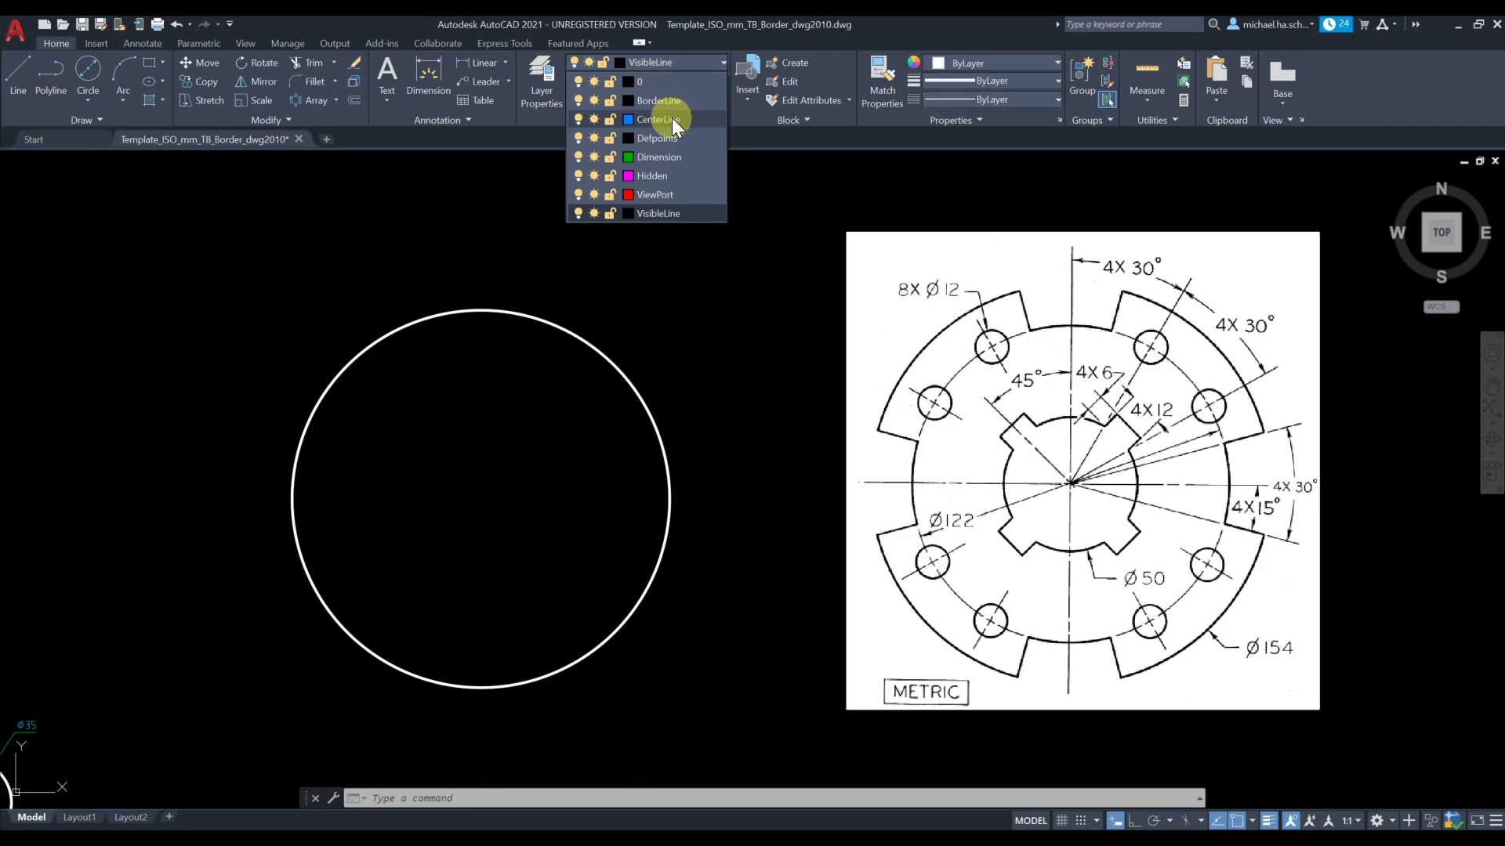
click(668, 116)
click(145, 44)
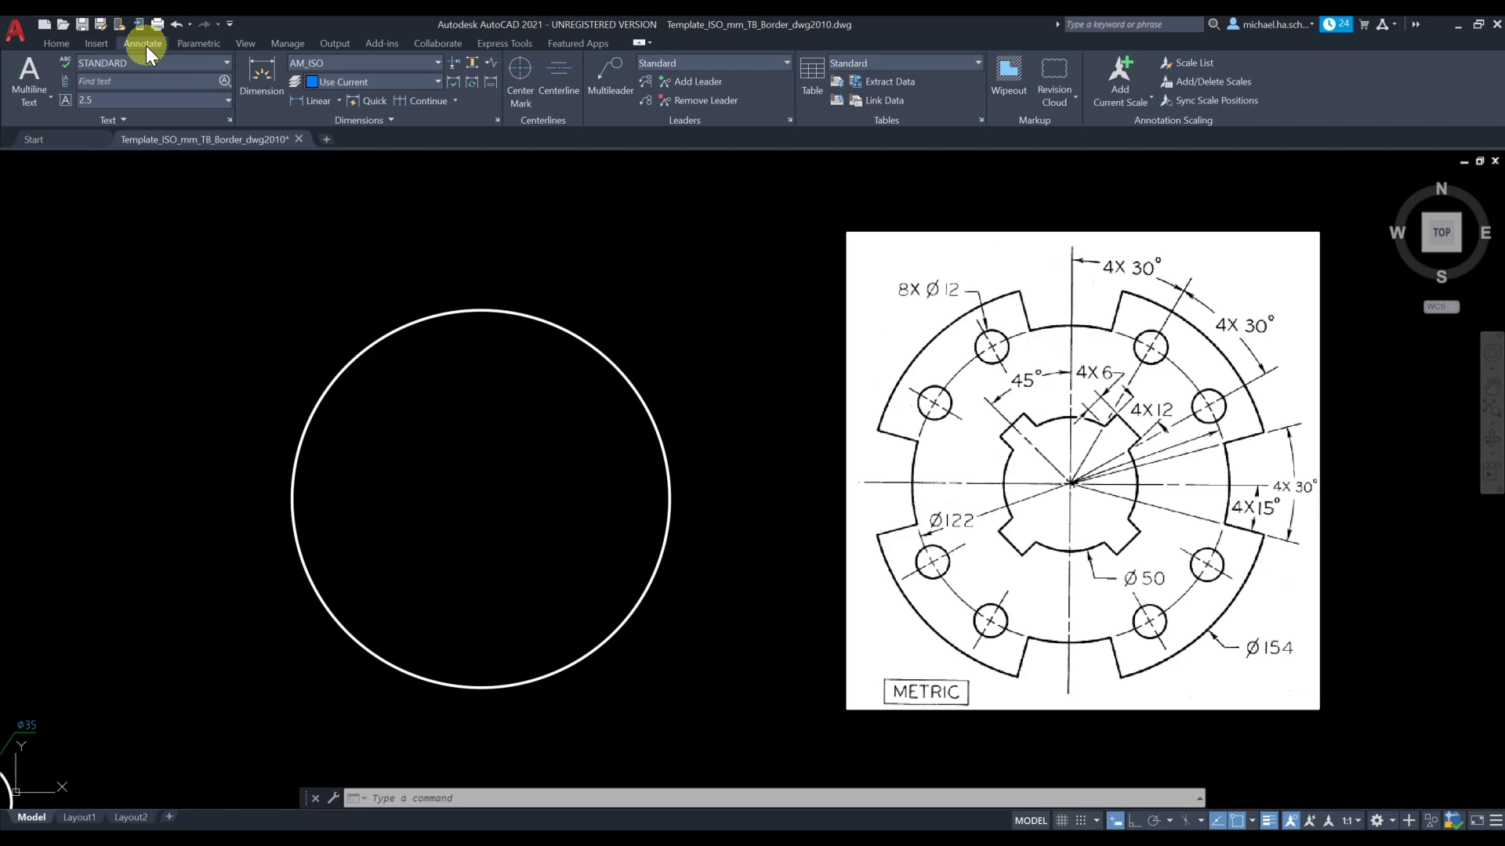
click(520, 92)
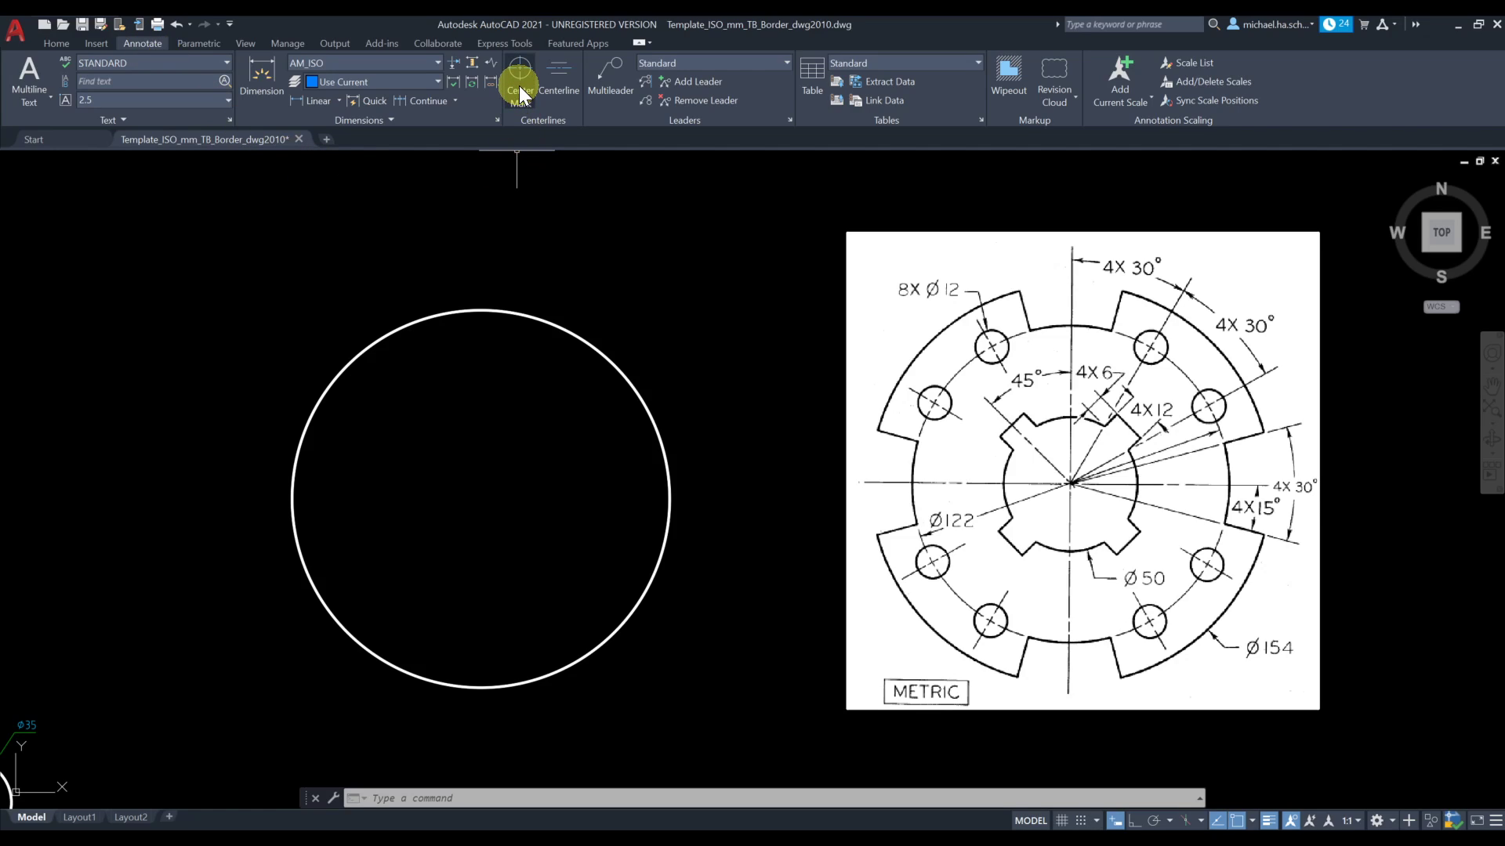
click(519, 90)
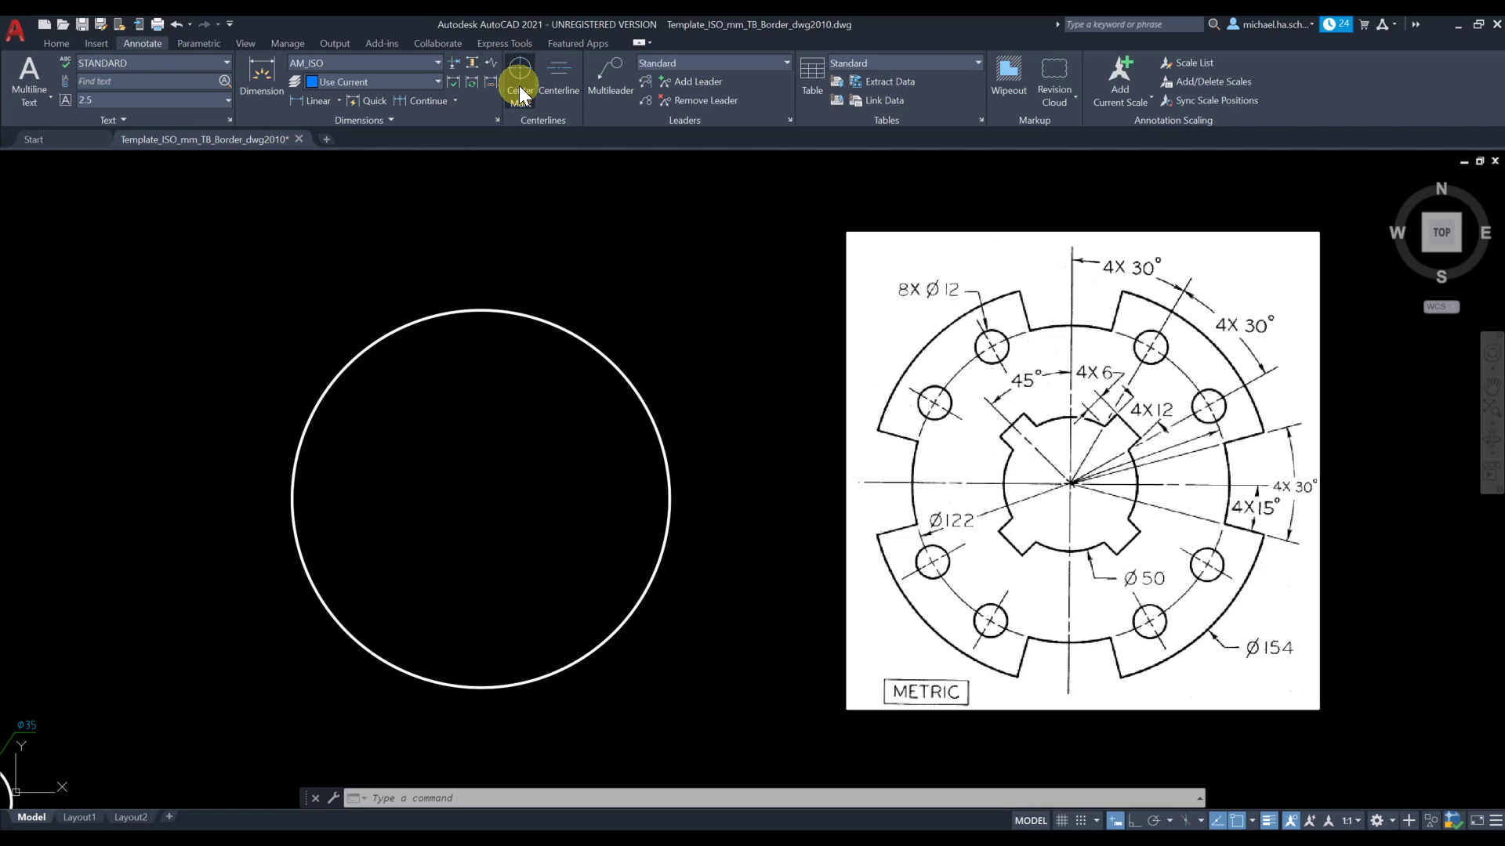
click(617, 363)
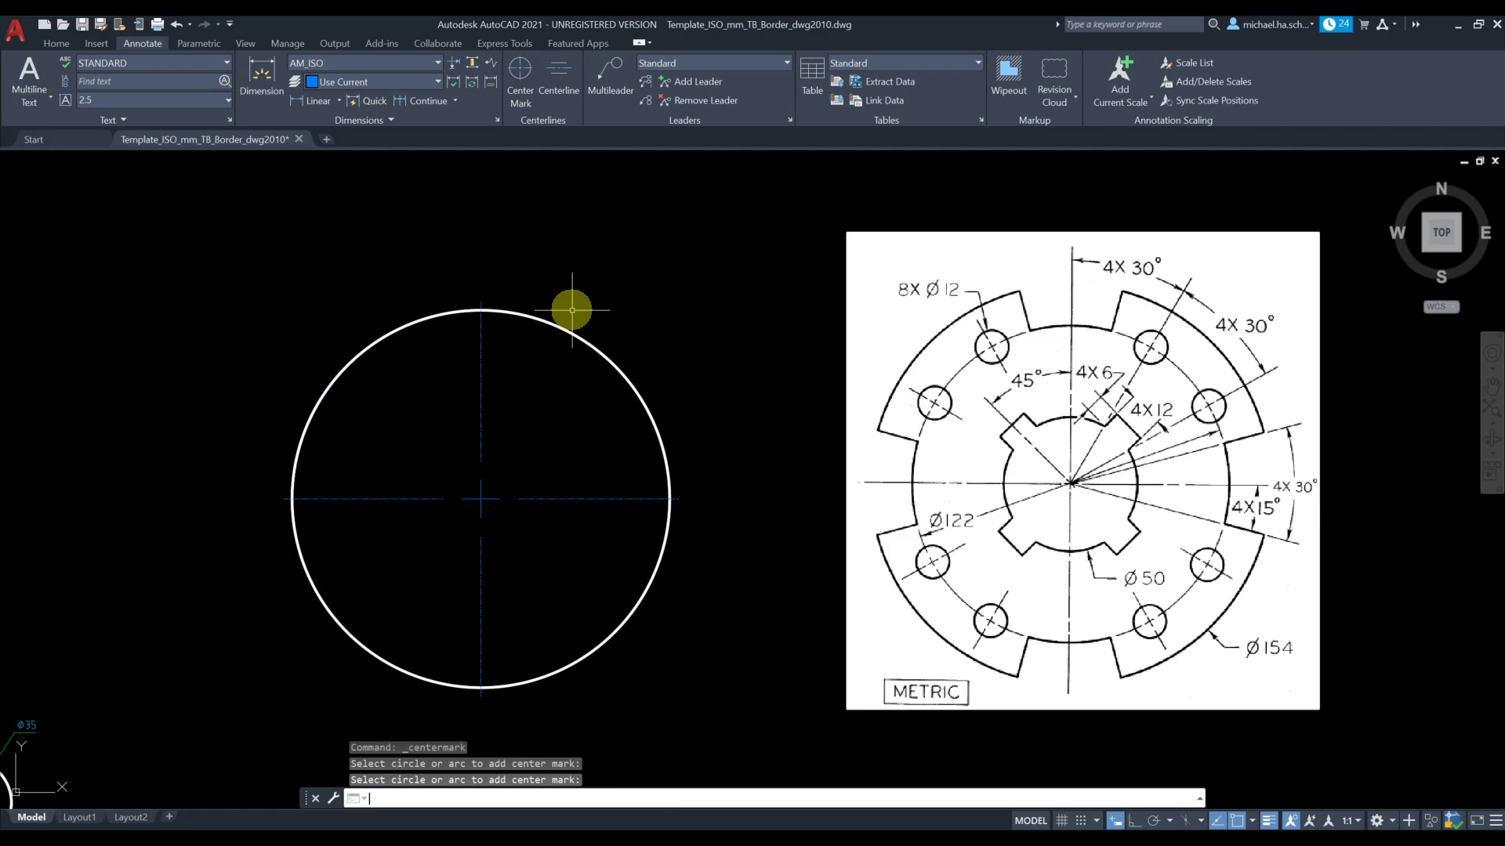
key(Return)
Set the global linetype scale factor to 2 with LTSCALE for the centerlines' dash pattern
scroll(543, 510, up, 4)
scroll(543, 510, up, 4)
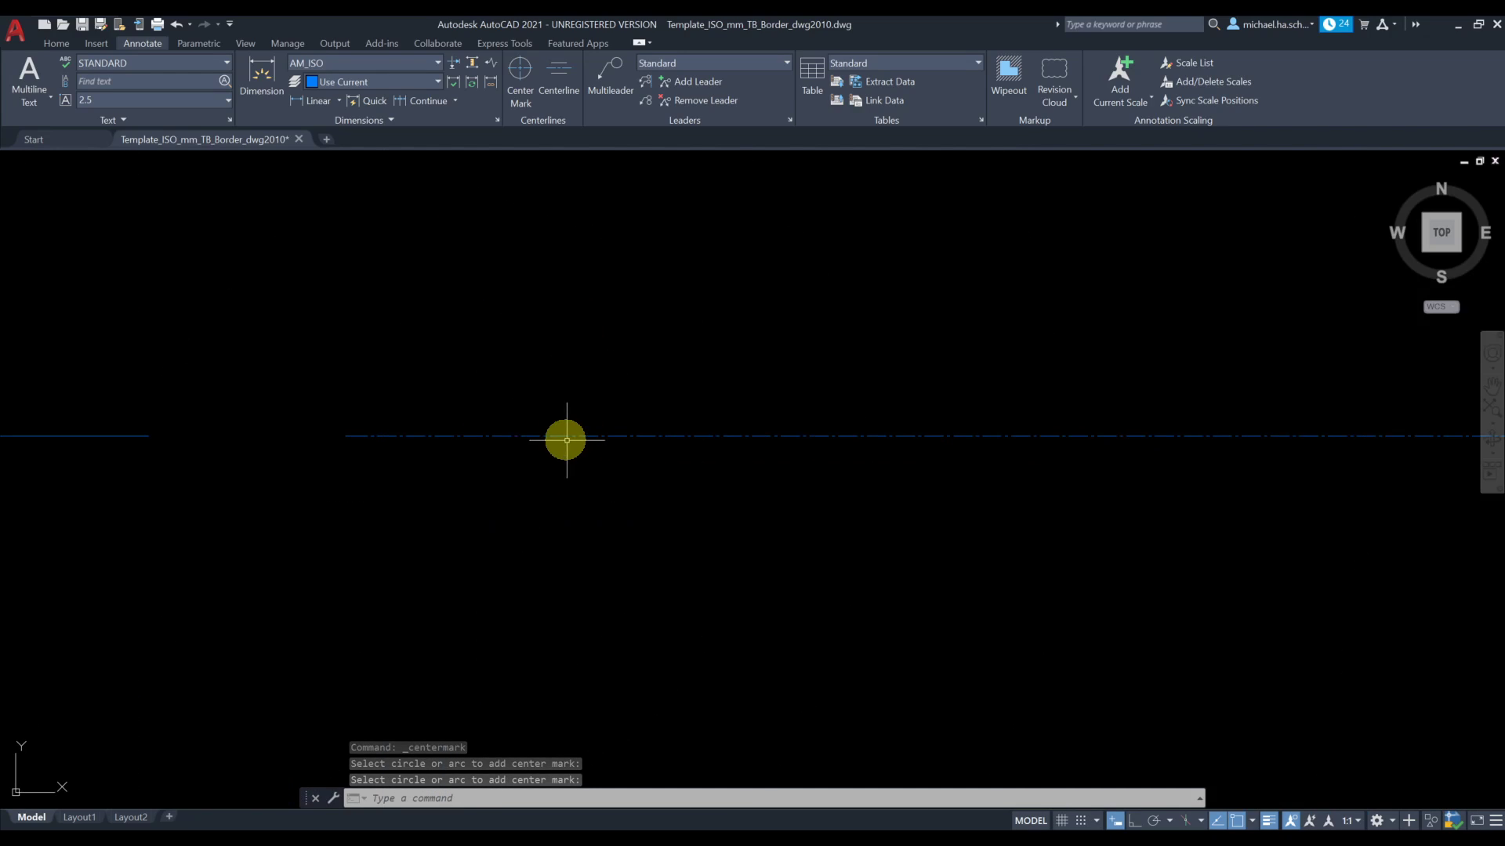
scroll(579, 441, down, 5)
scroll(580, 444, down, 2)
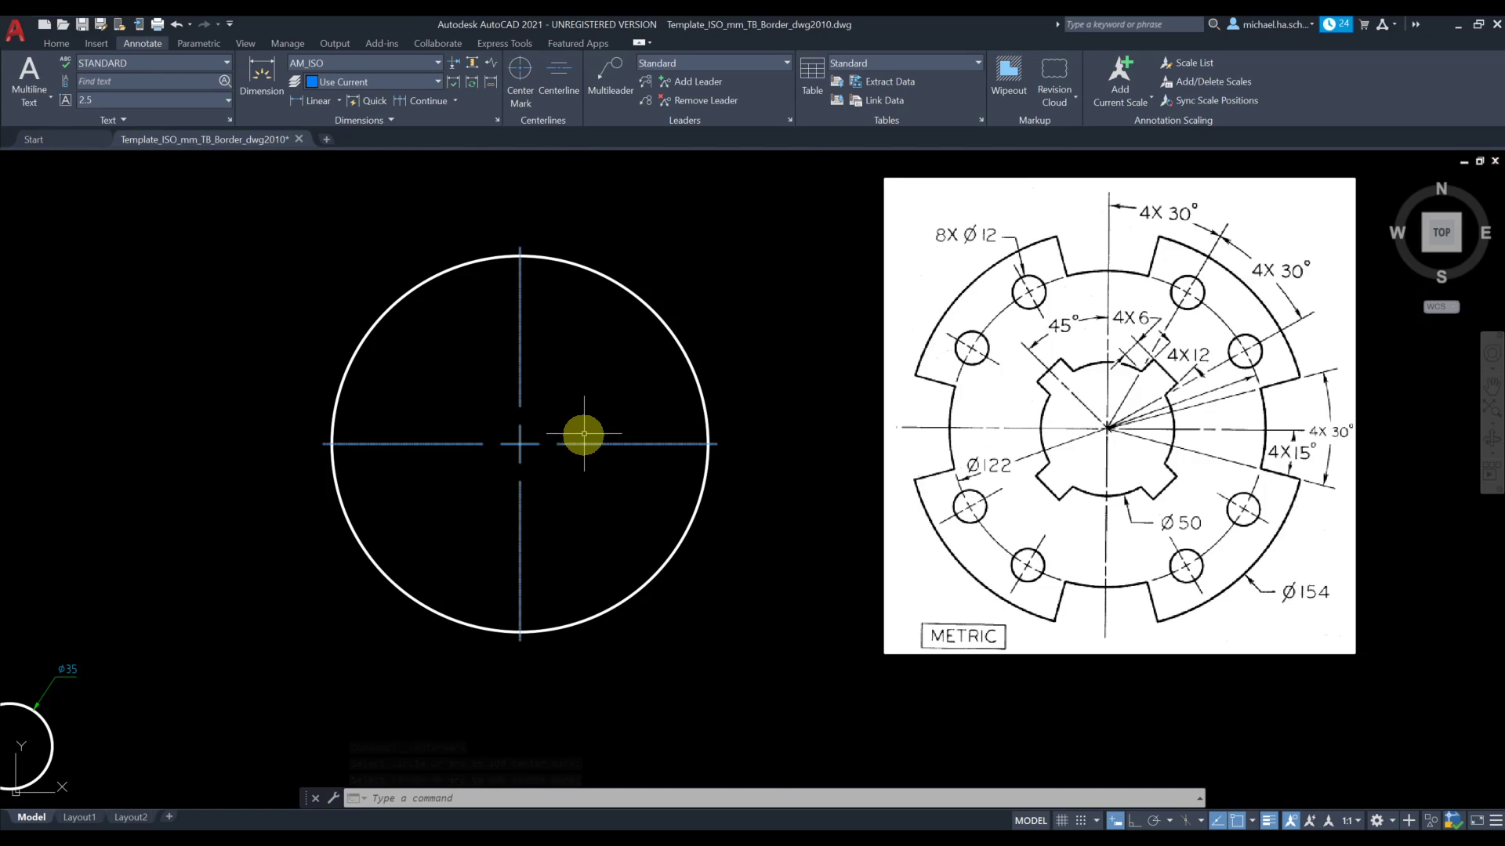
click(485, 796)
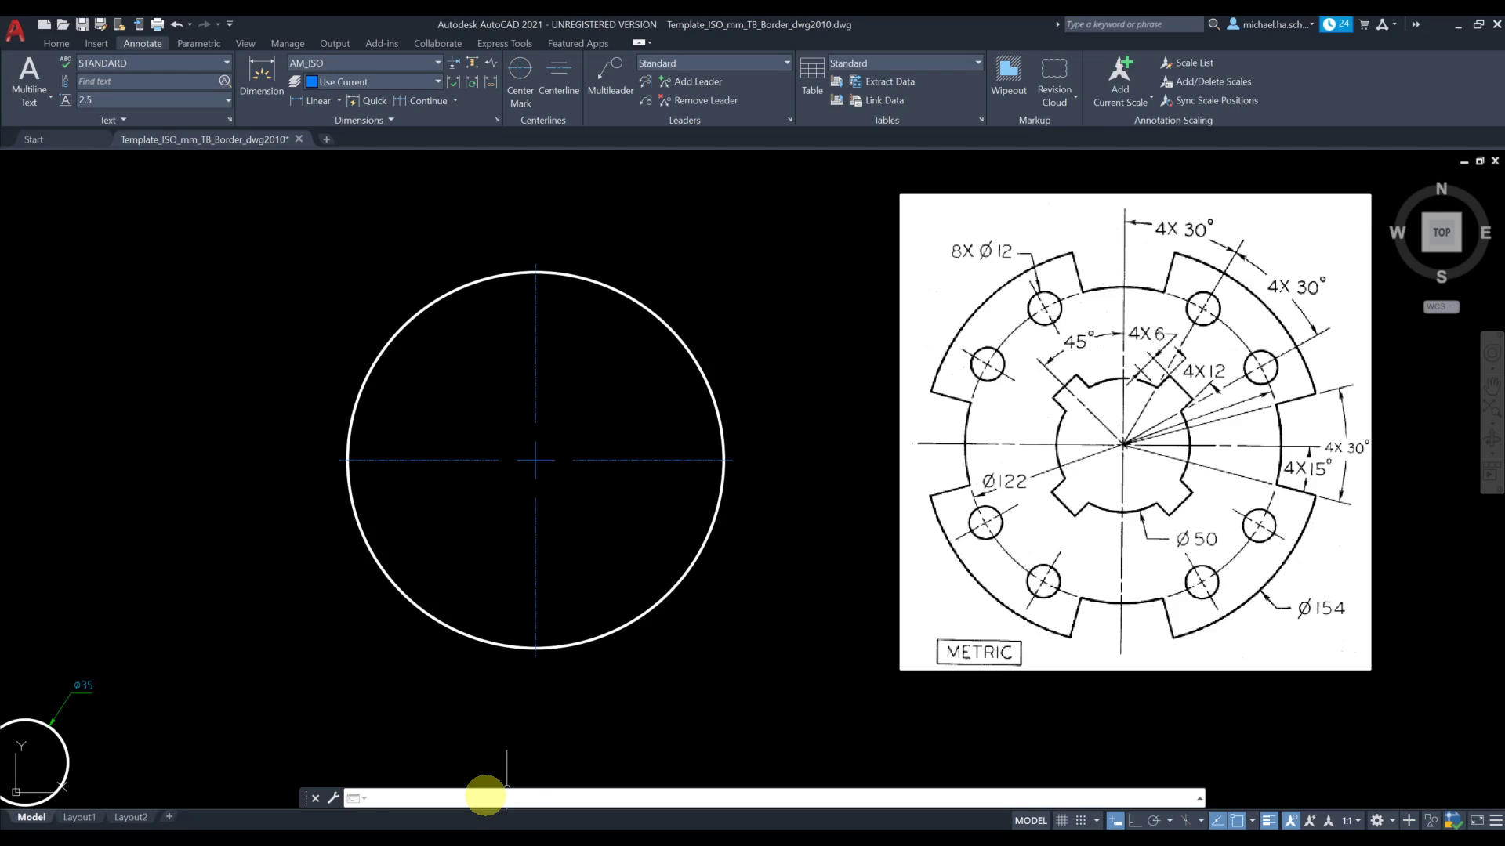
text(ltd)
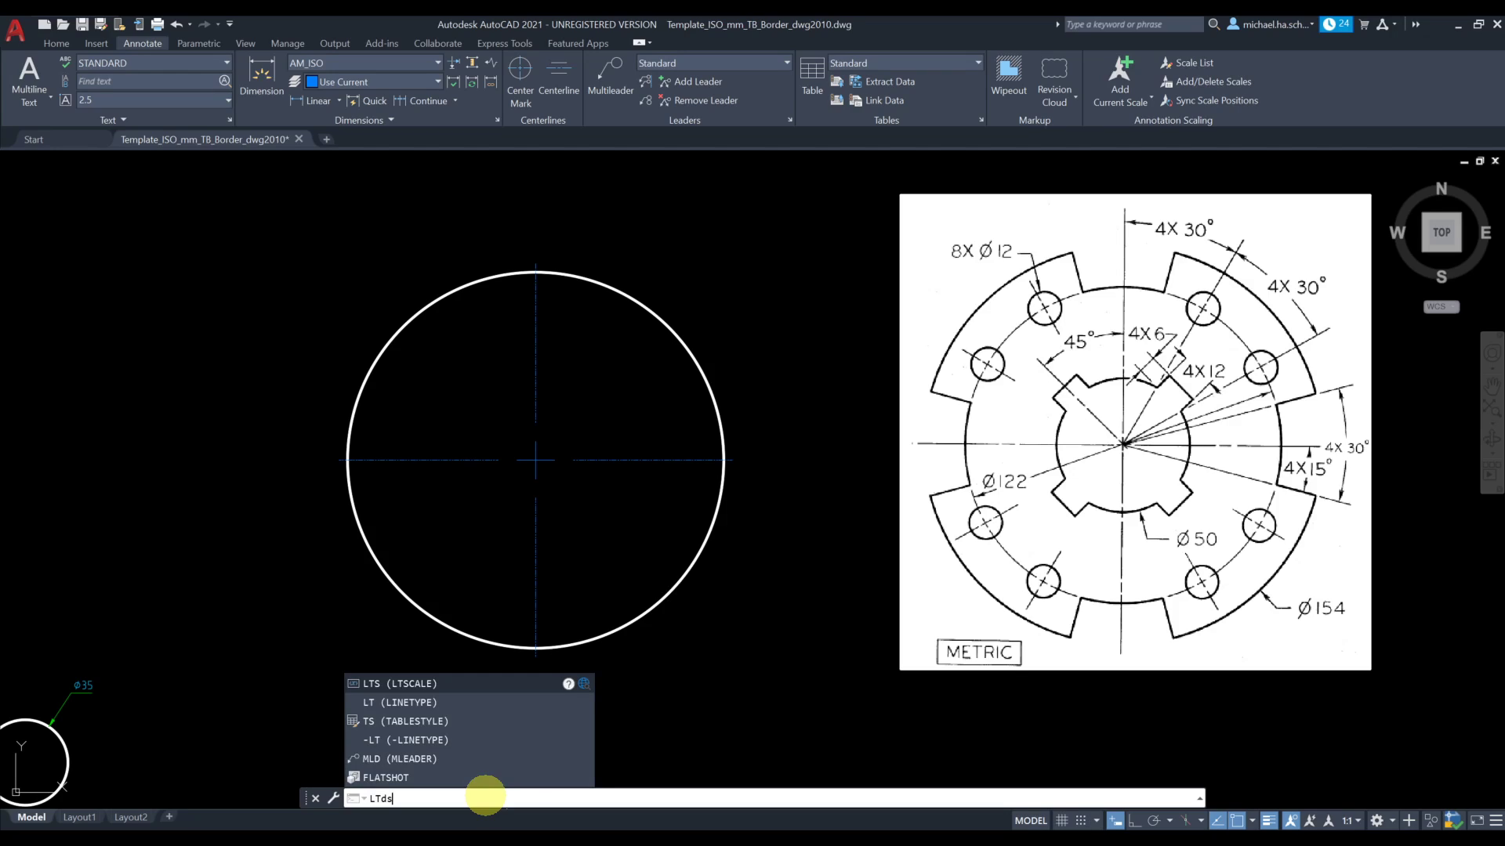
text(s)
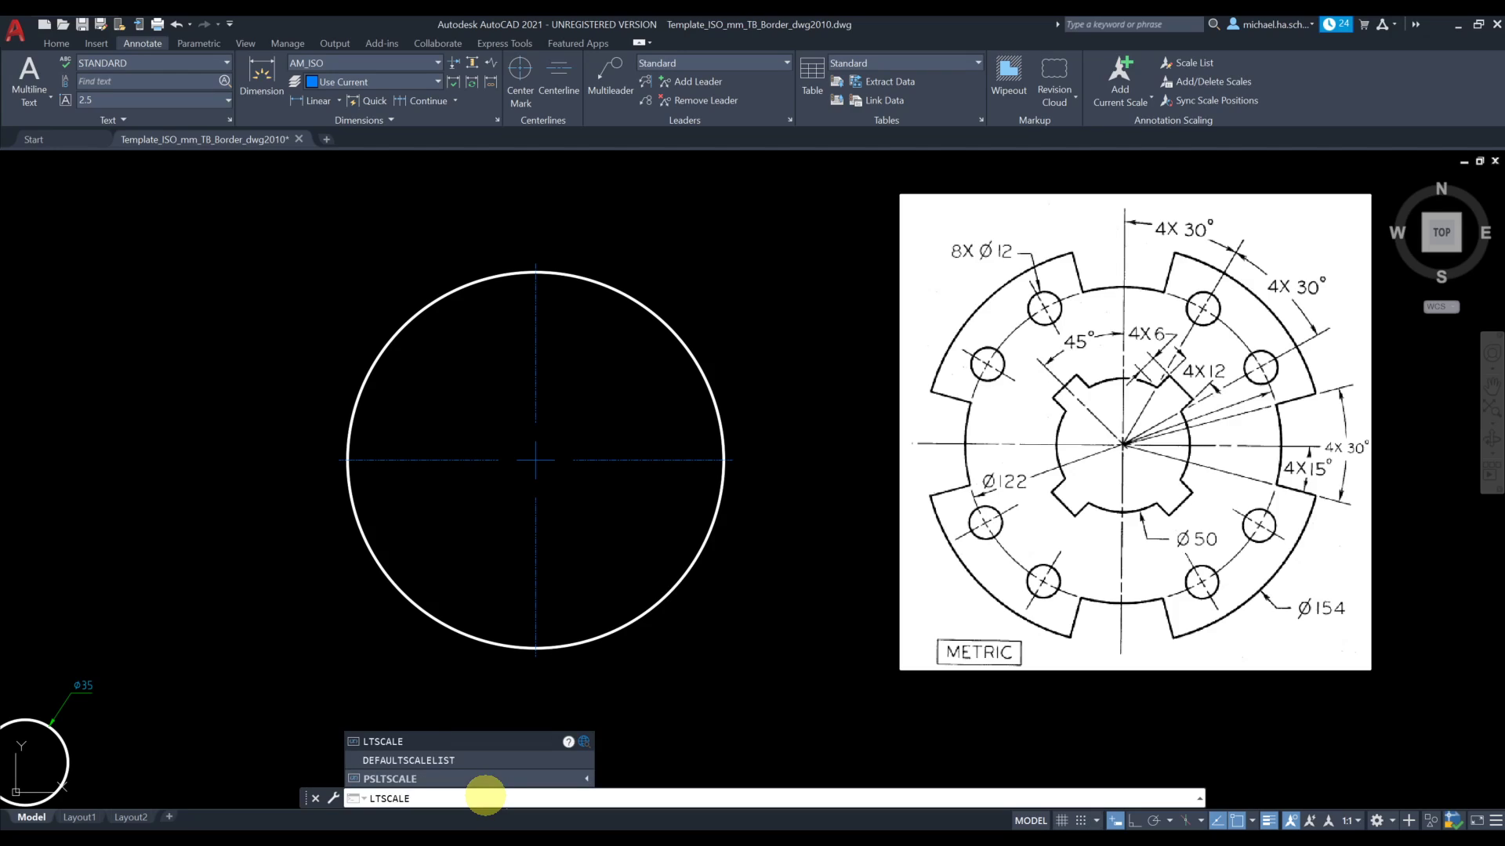
key(Return)
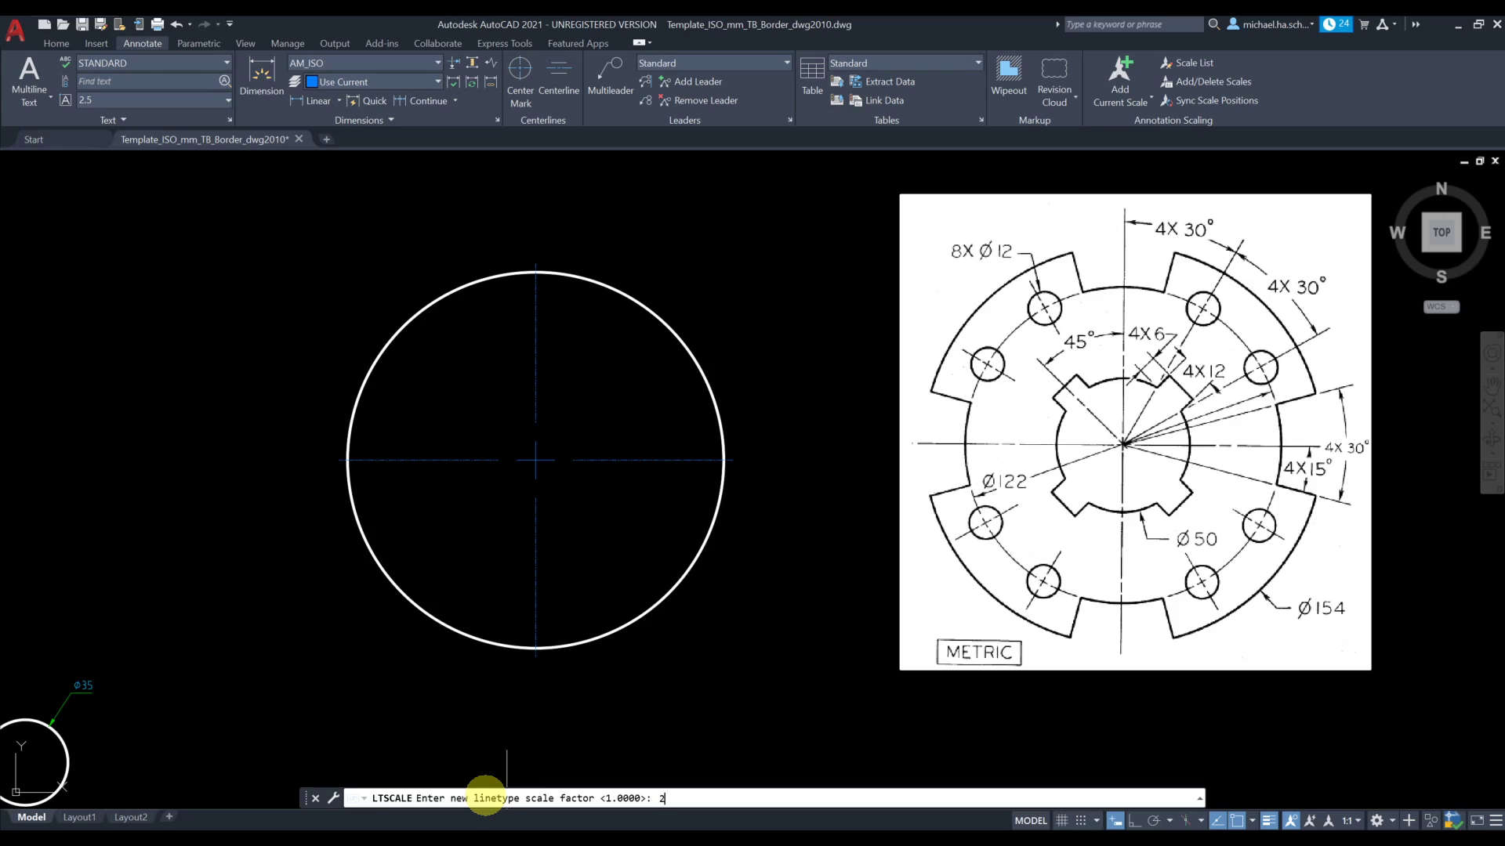
text(2)
key(Return)
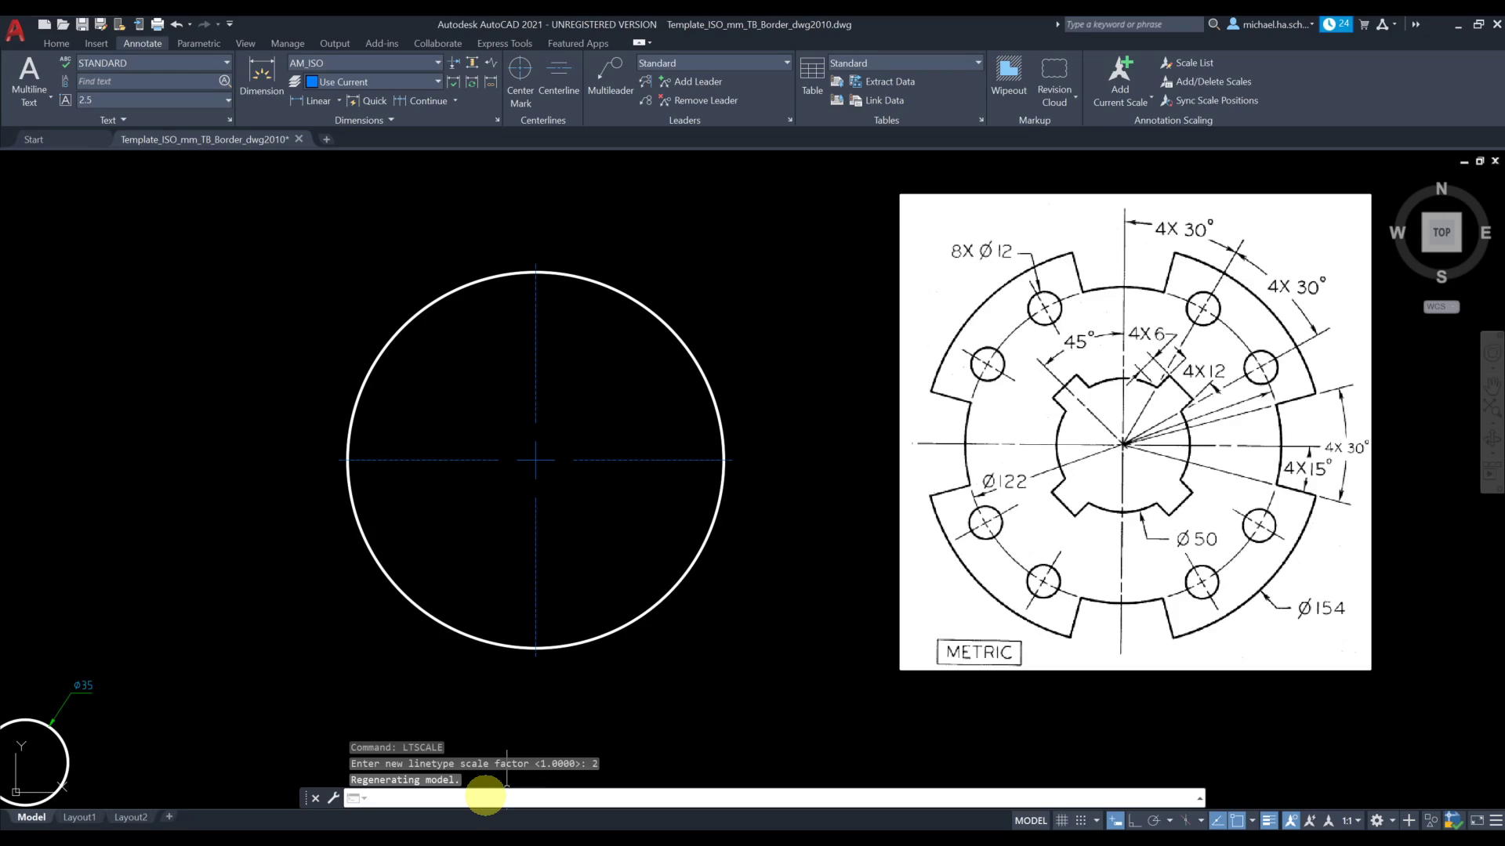
key(Return)
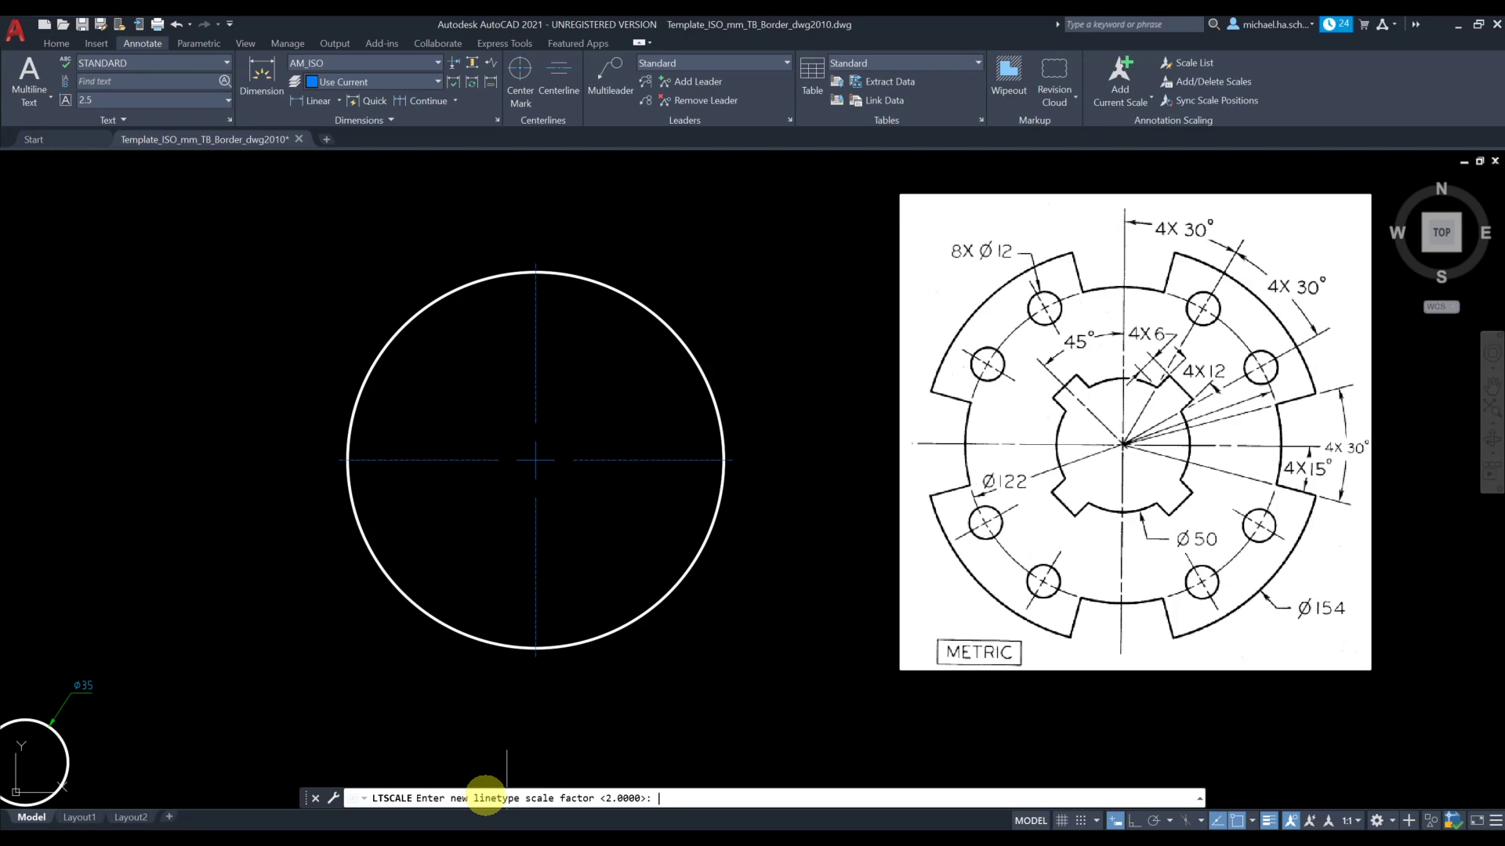
key(Return)
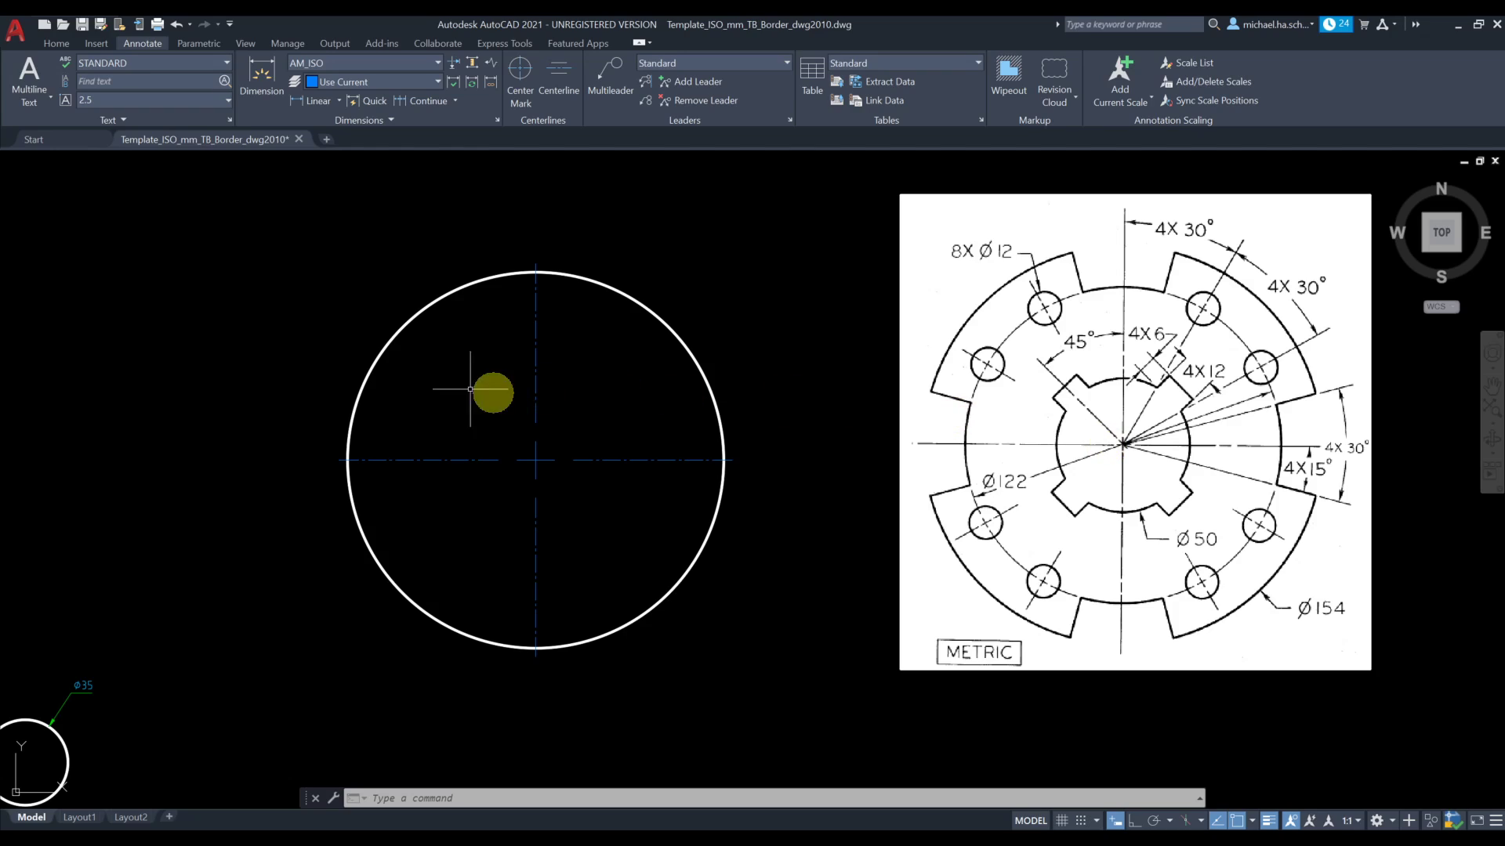
Make VisibleLine the current layer and draw a 50 mm diameter circle concentric with the 154 mm circle
click(57, 43)
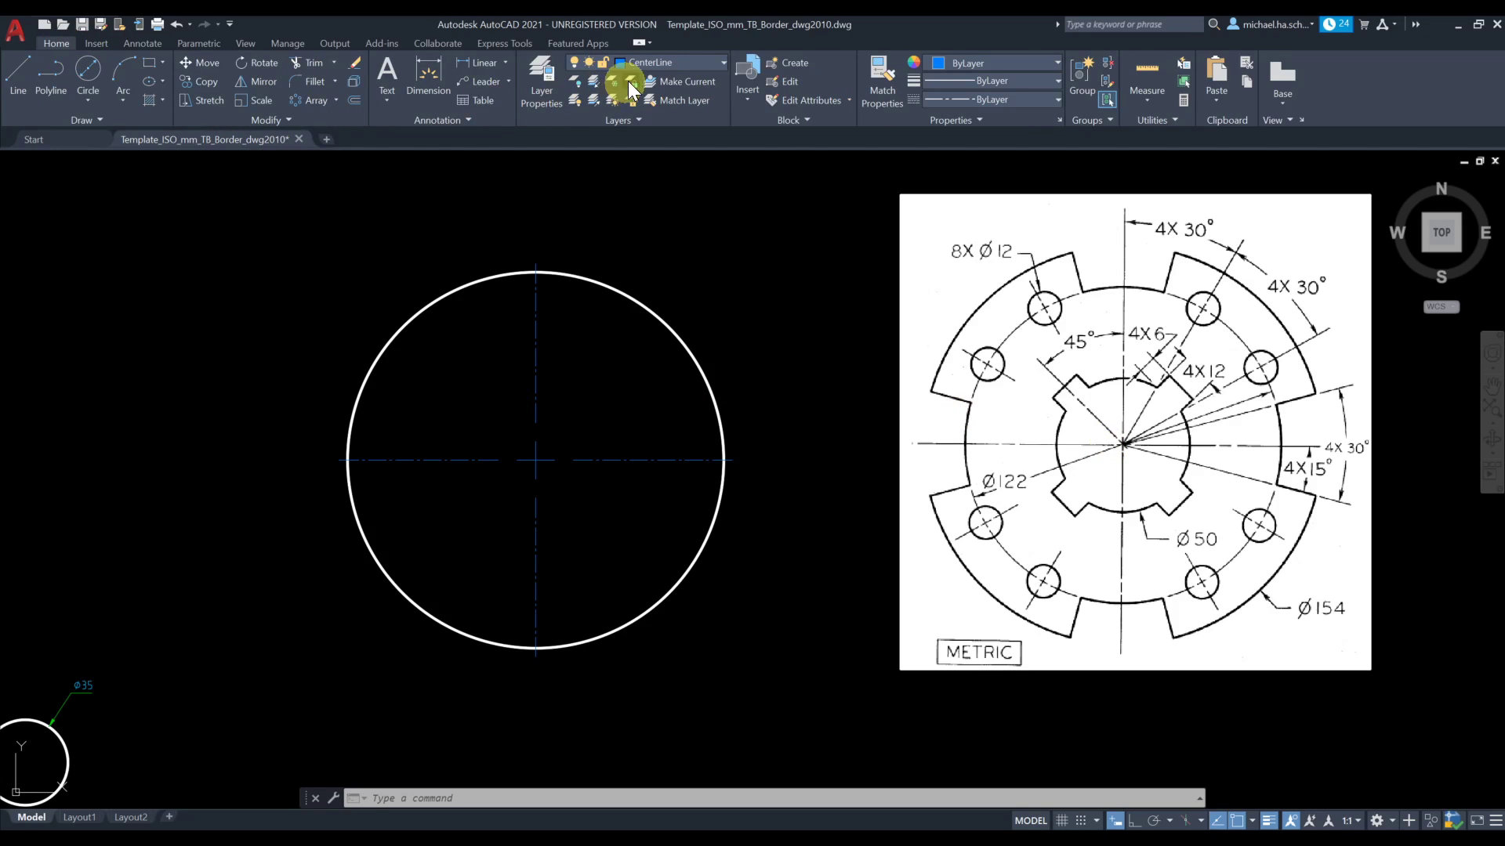
click(661, 64)
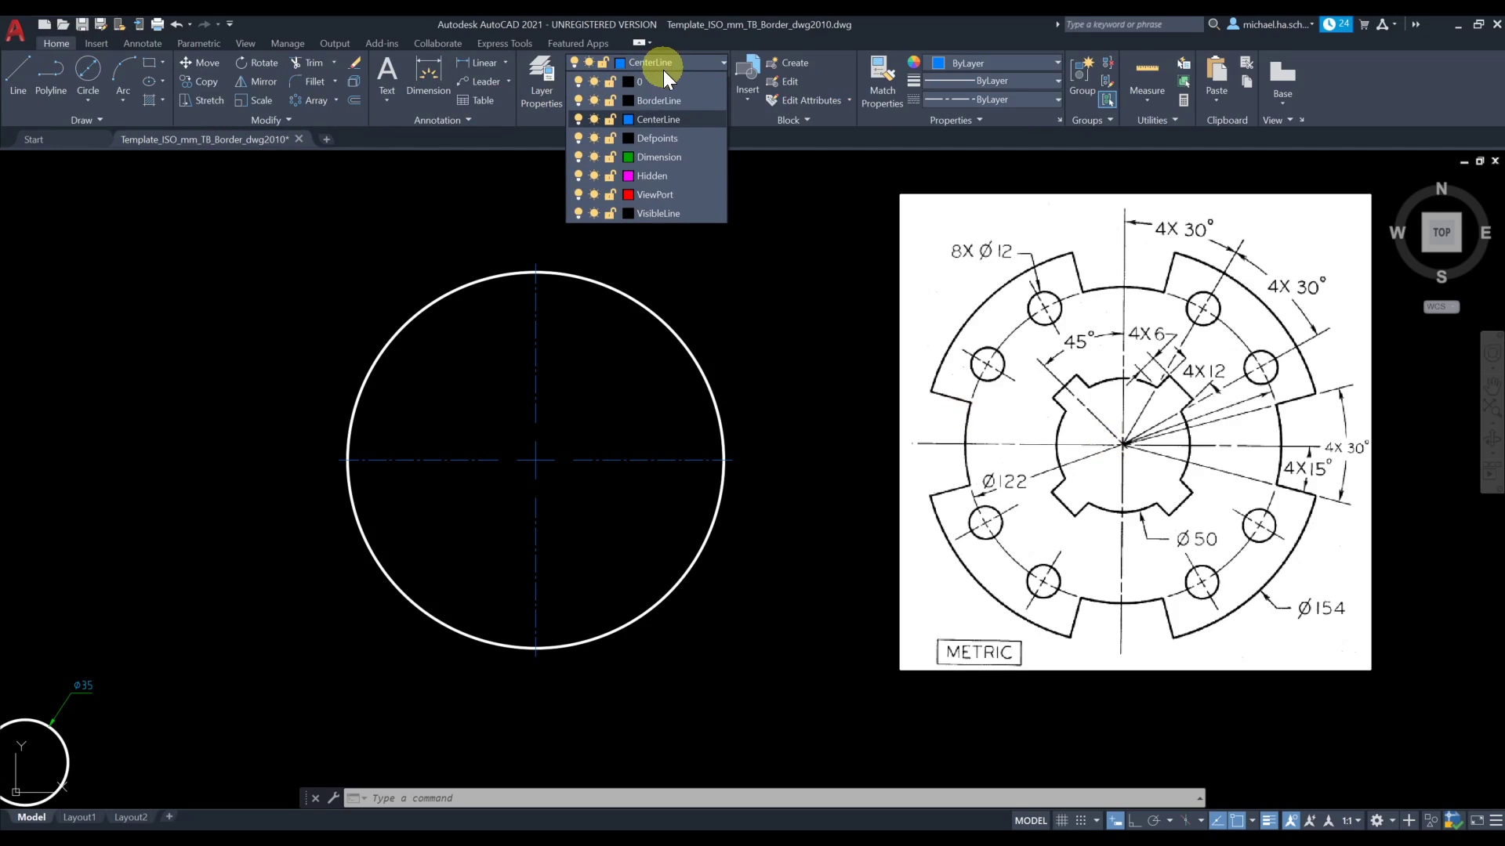
click(647, 213)
click(87, 97)
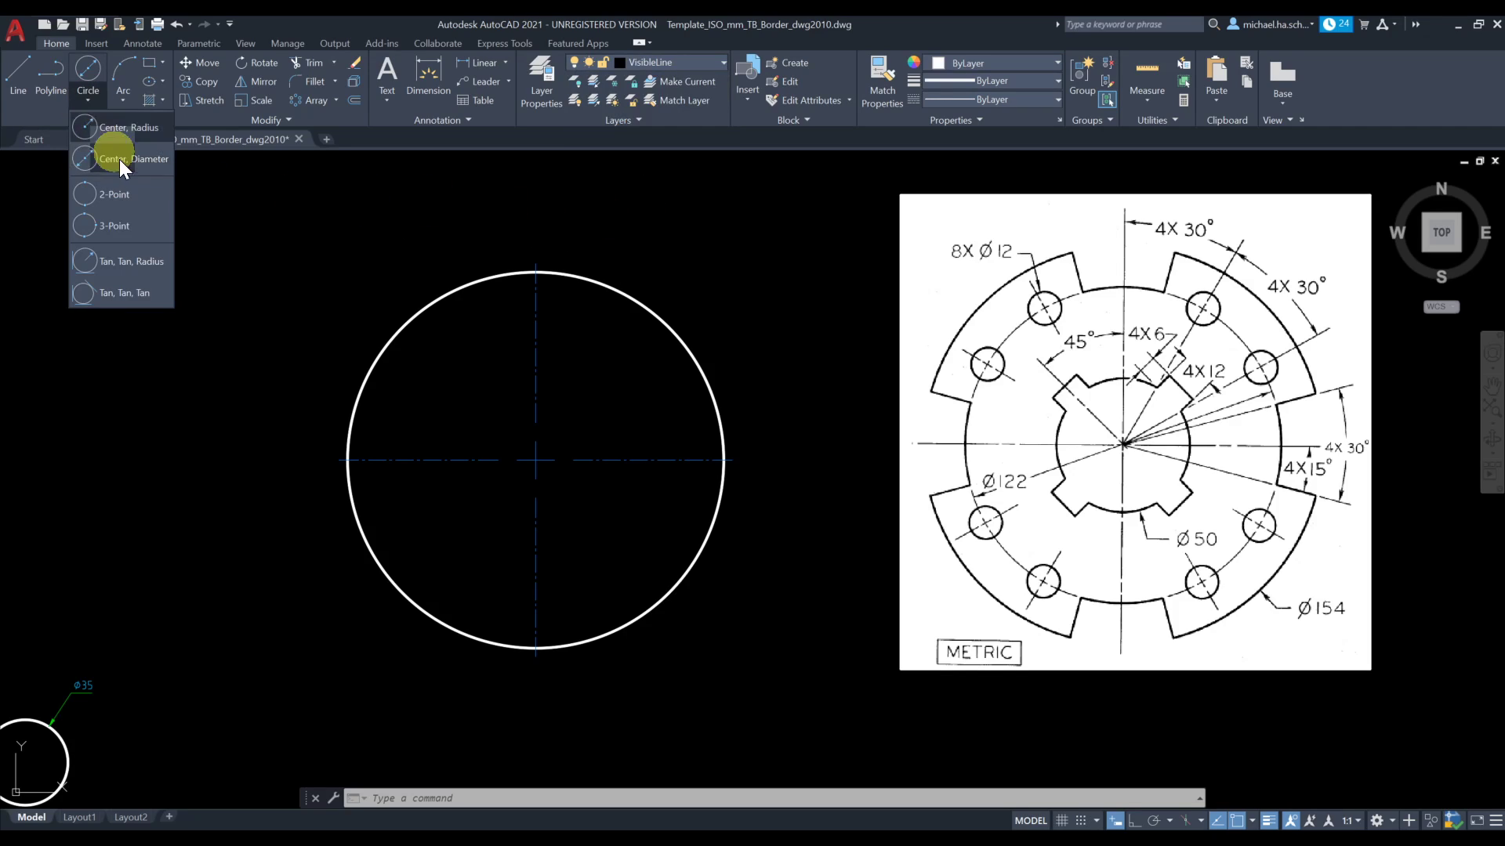
click(143, 158)
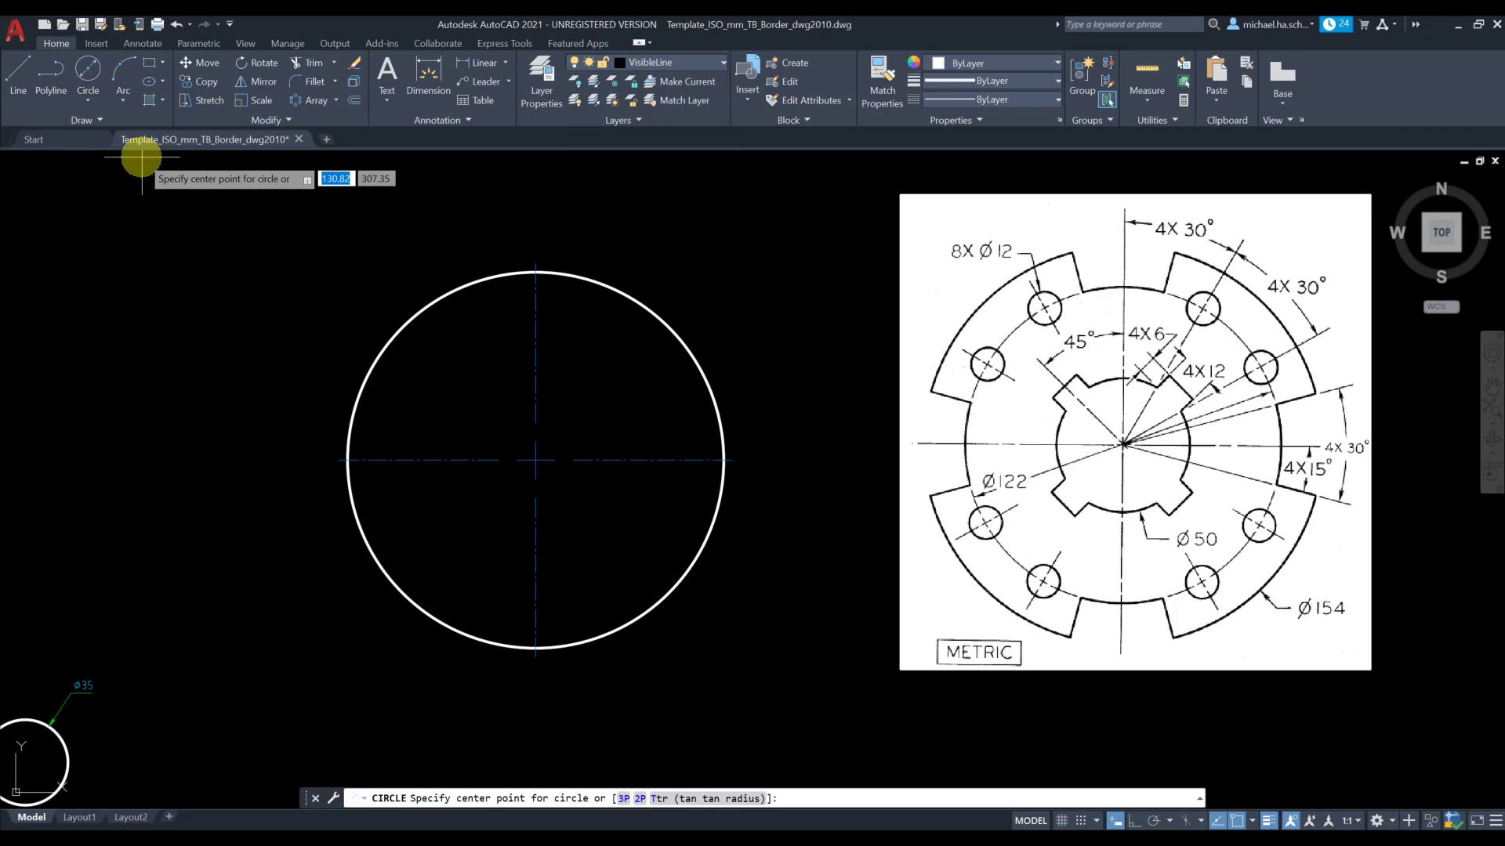
click(536, 460)
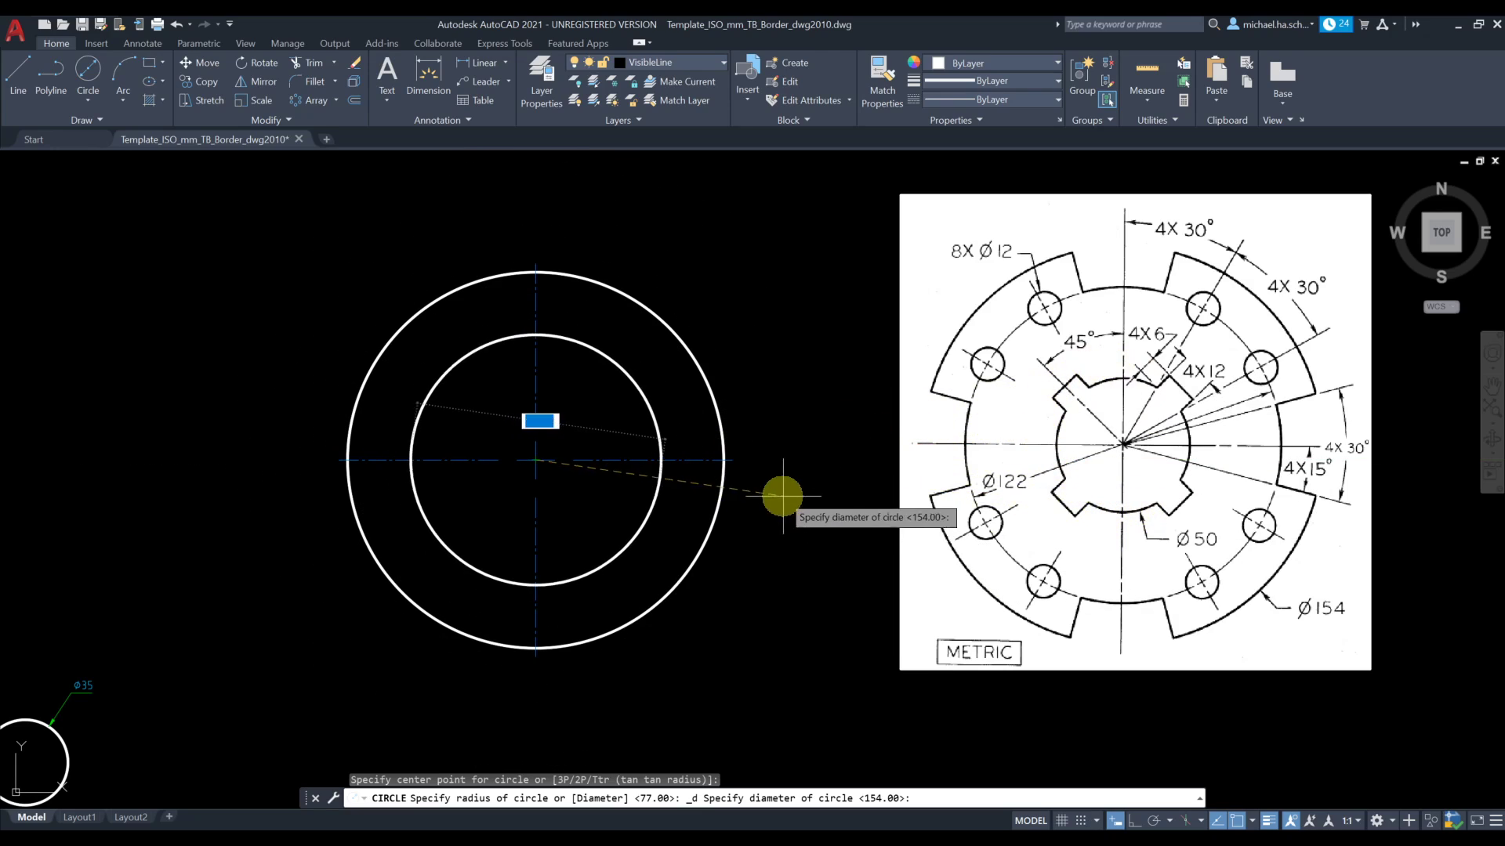
text(0)
key(Return)
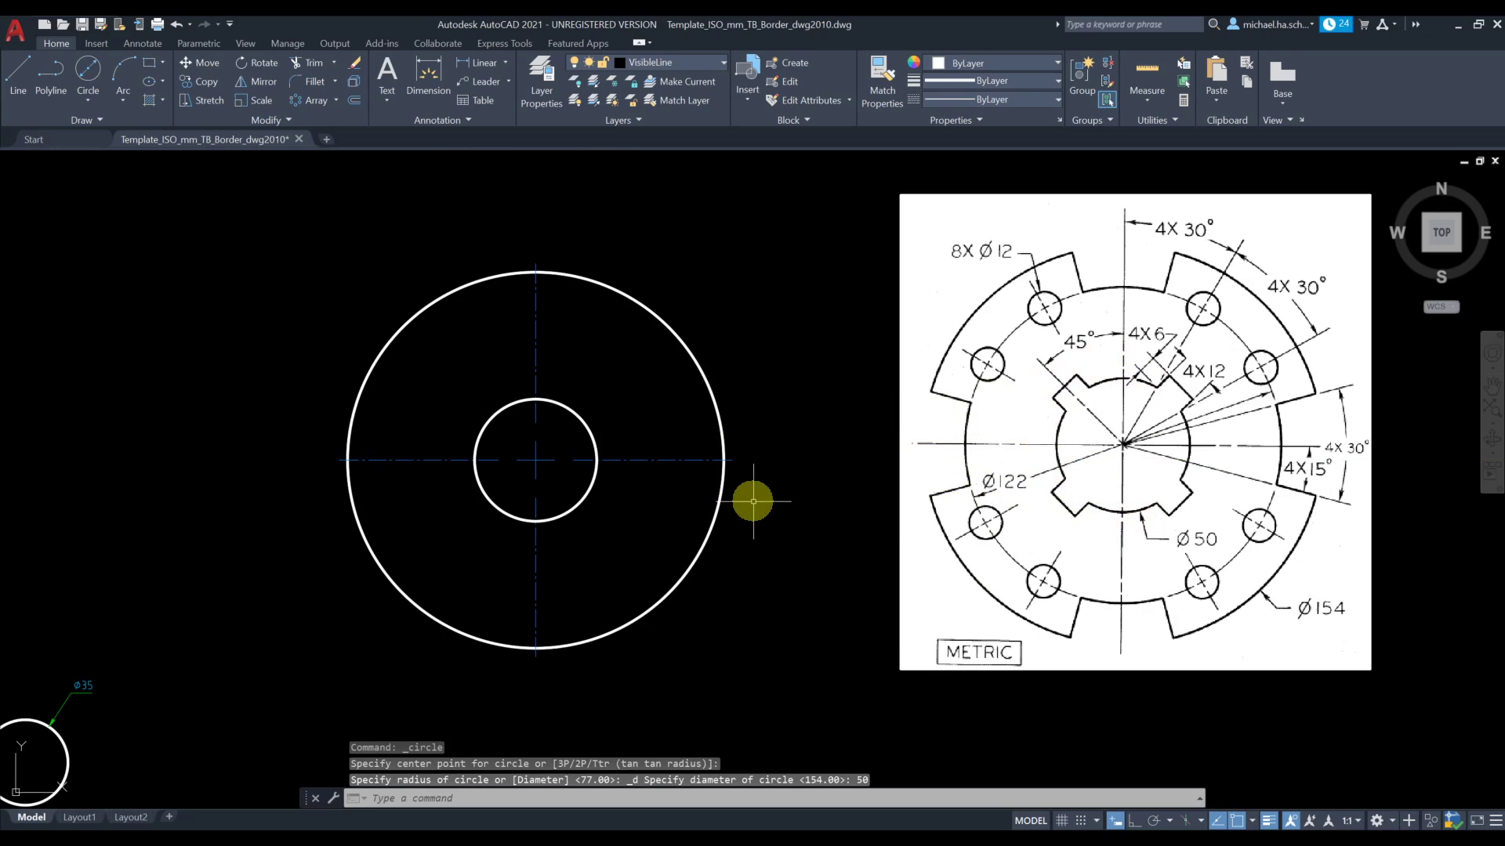
Draw a 122 mm diameter circle concentric with the 50 mm and 154 mm circles
click(101, 92)
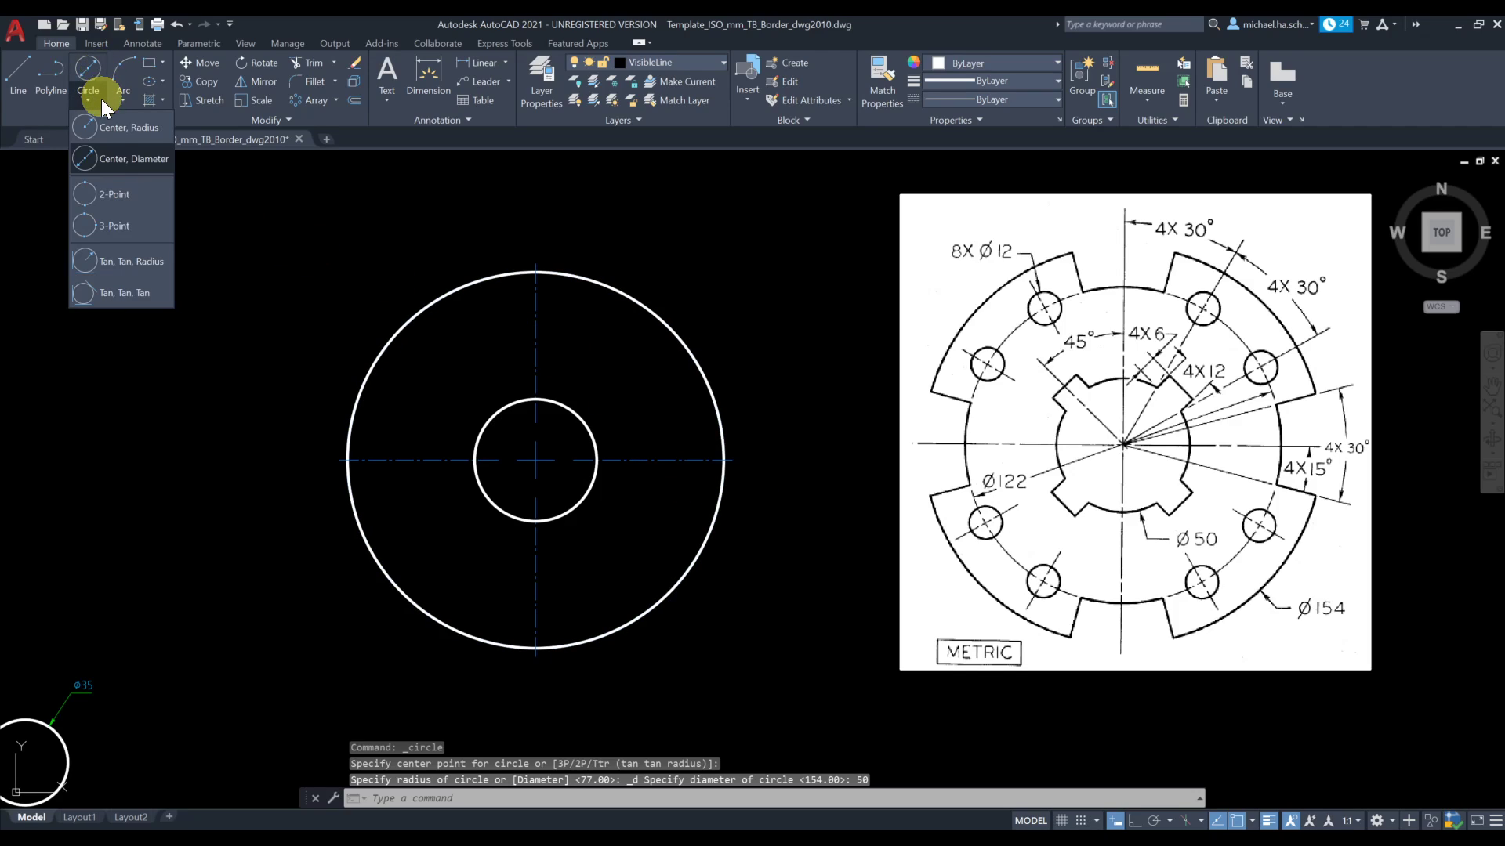
click(108, 157)
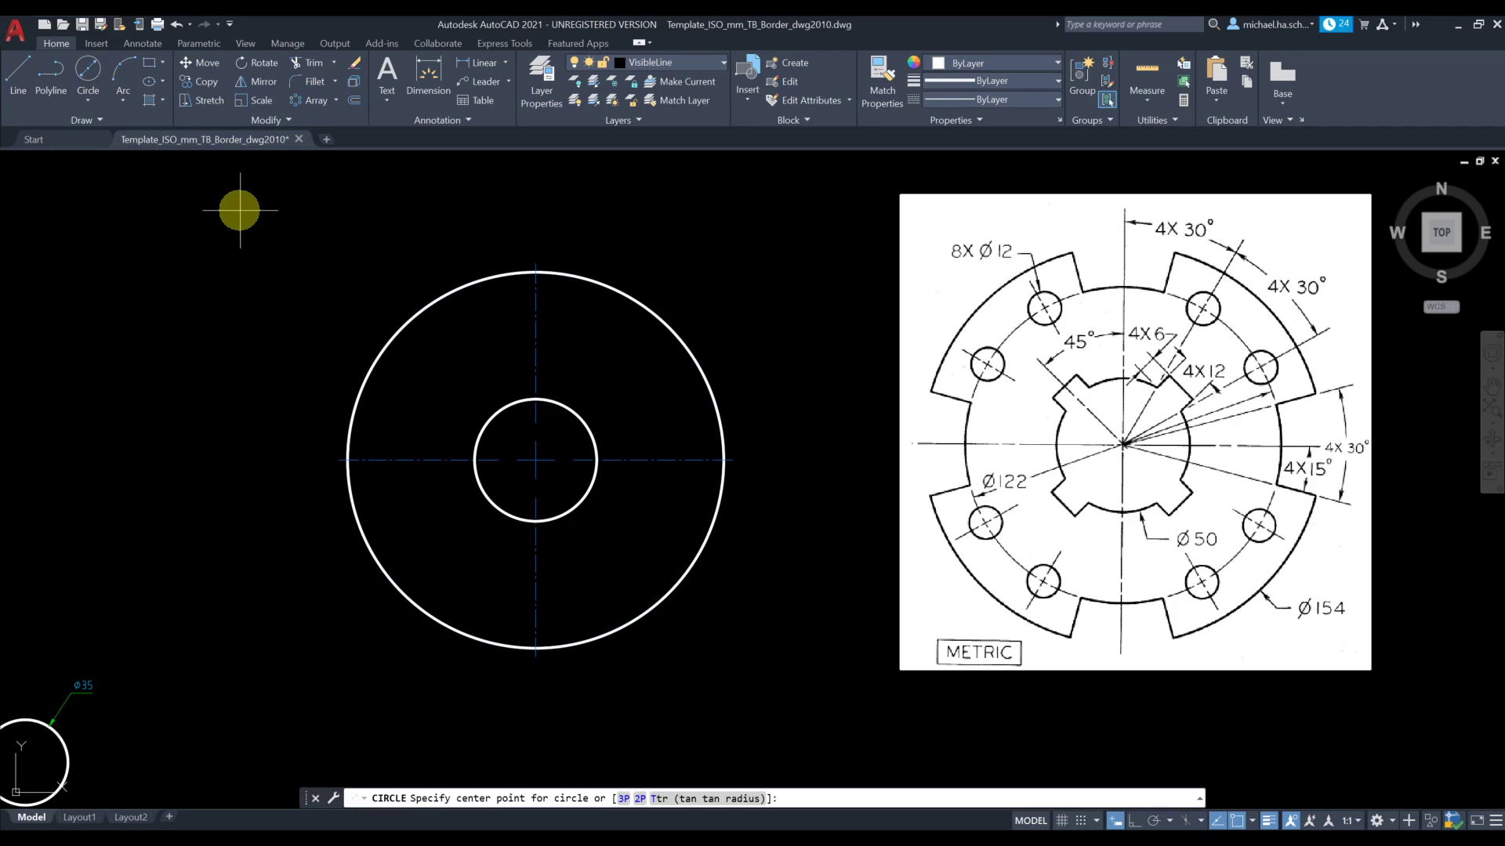
click(532, 460)
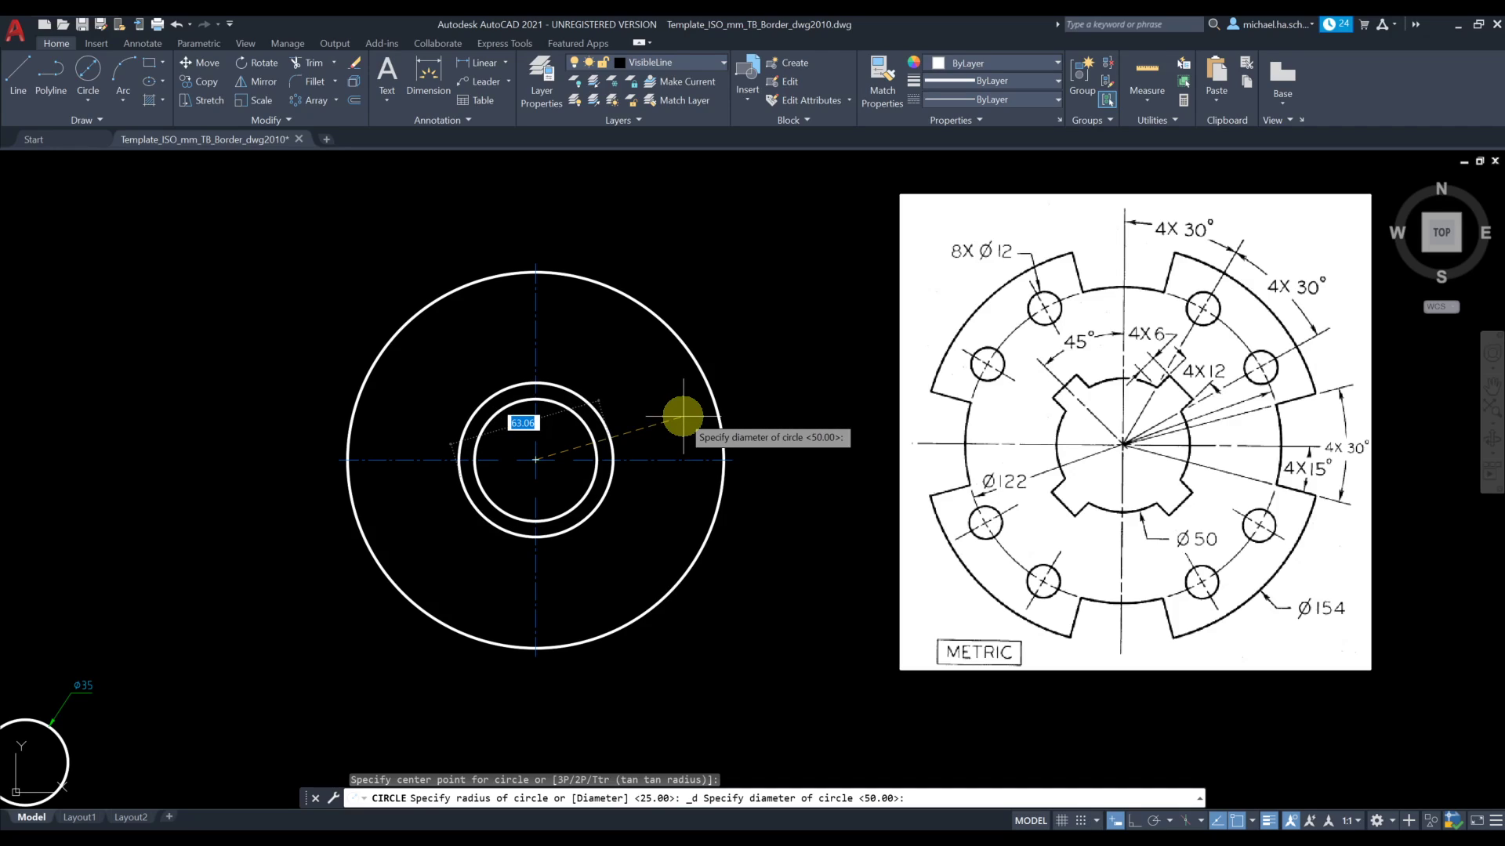
text(122)
key(Return)
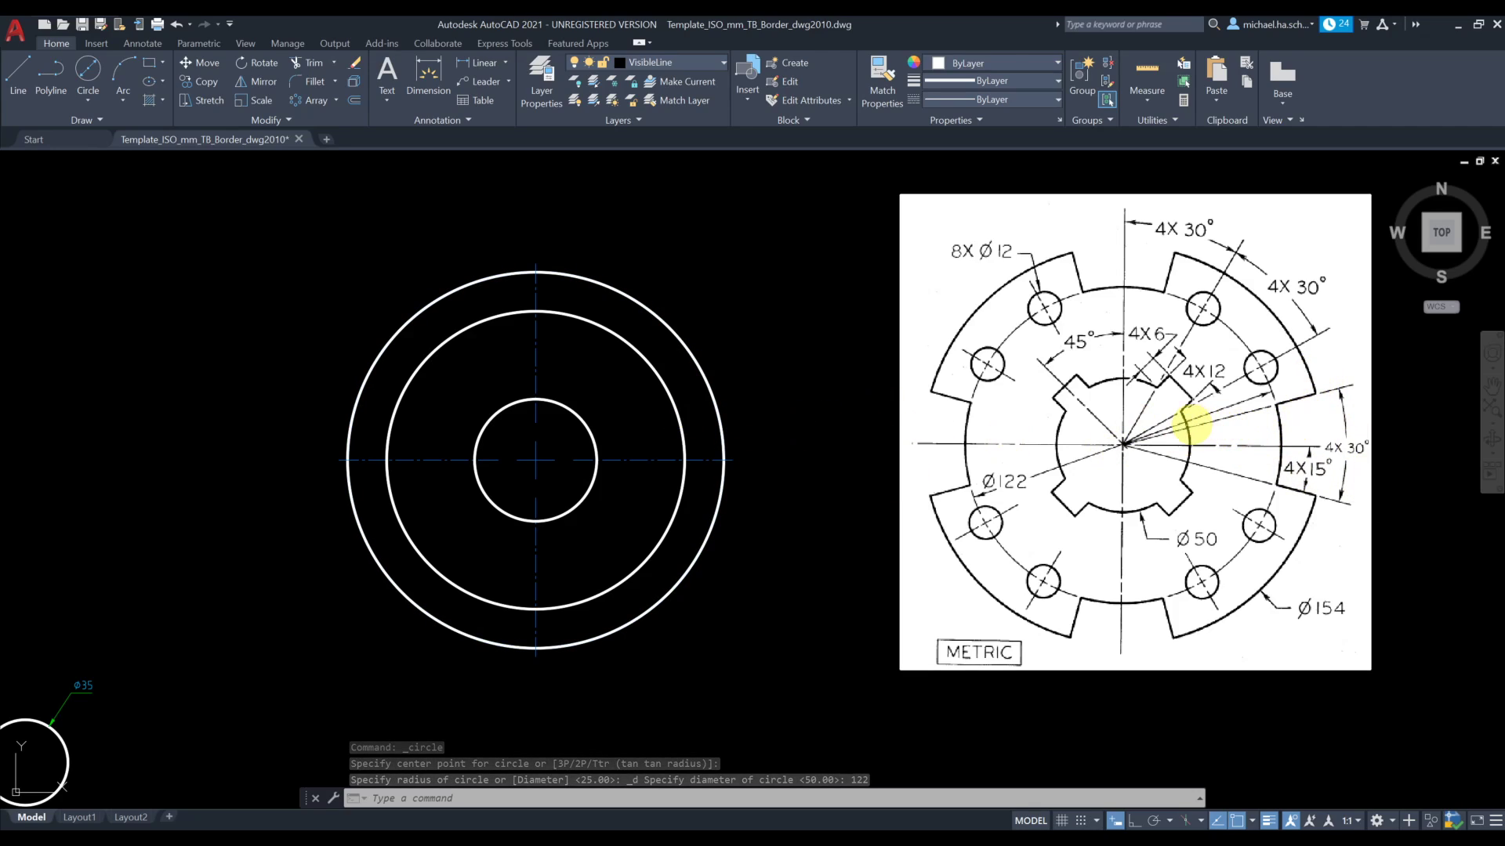
Create a new layer named Construction
click(651, 62)
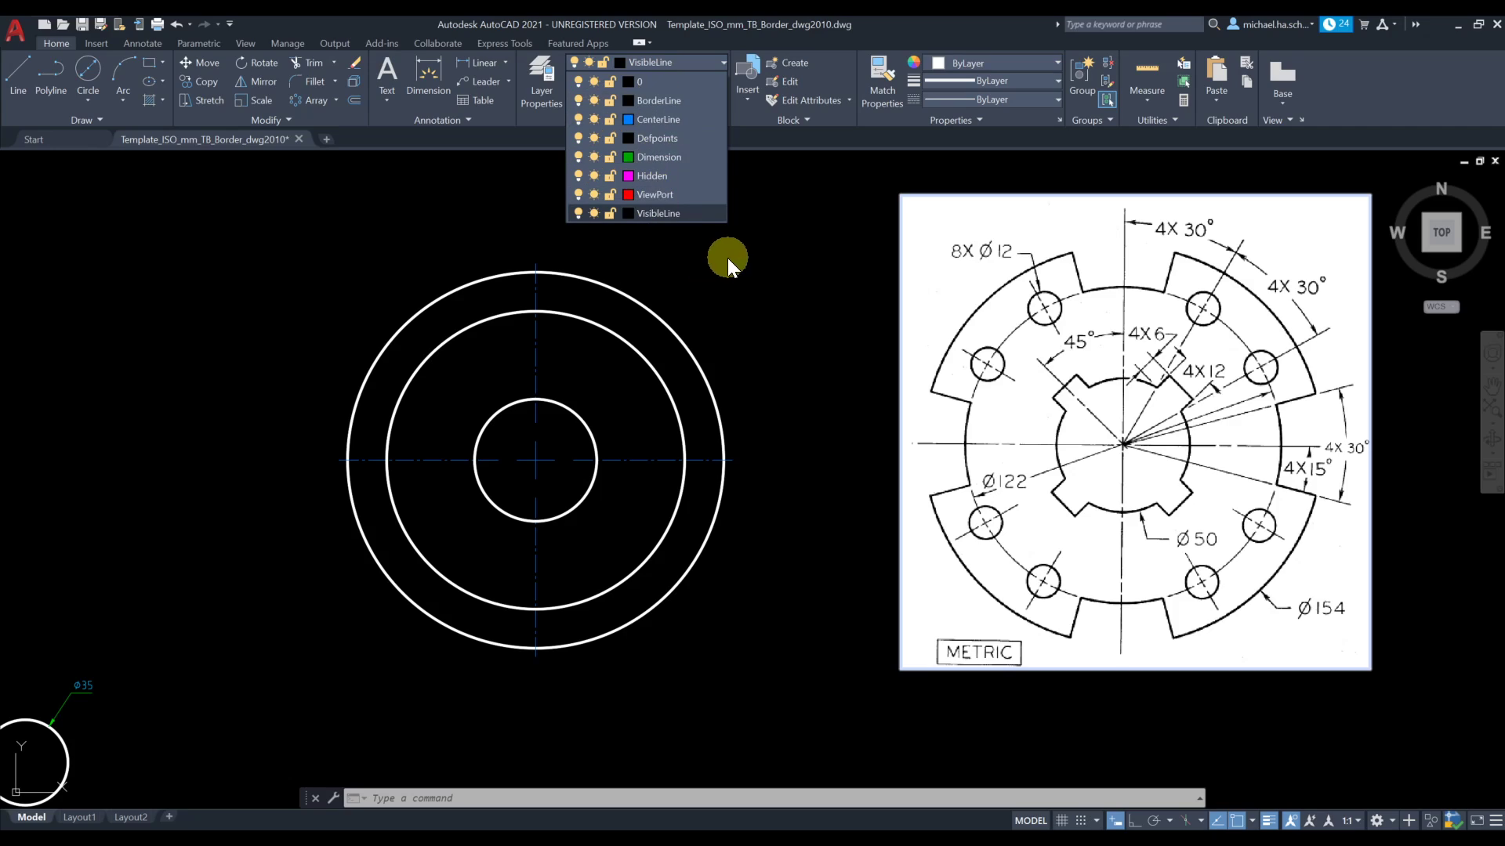
click(530, 99)
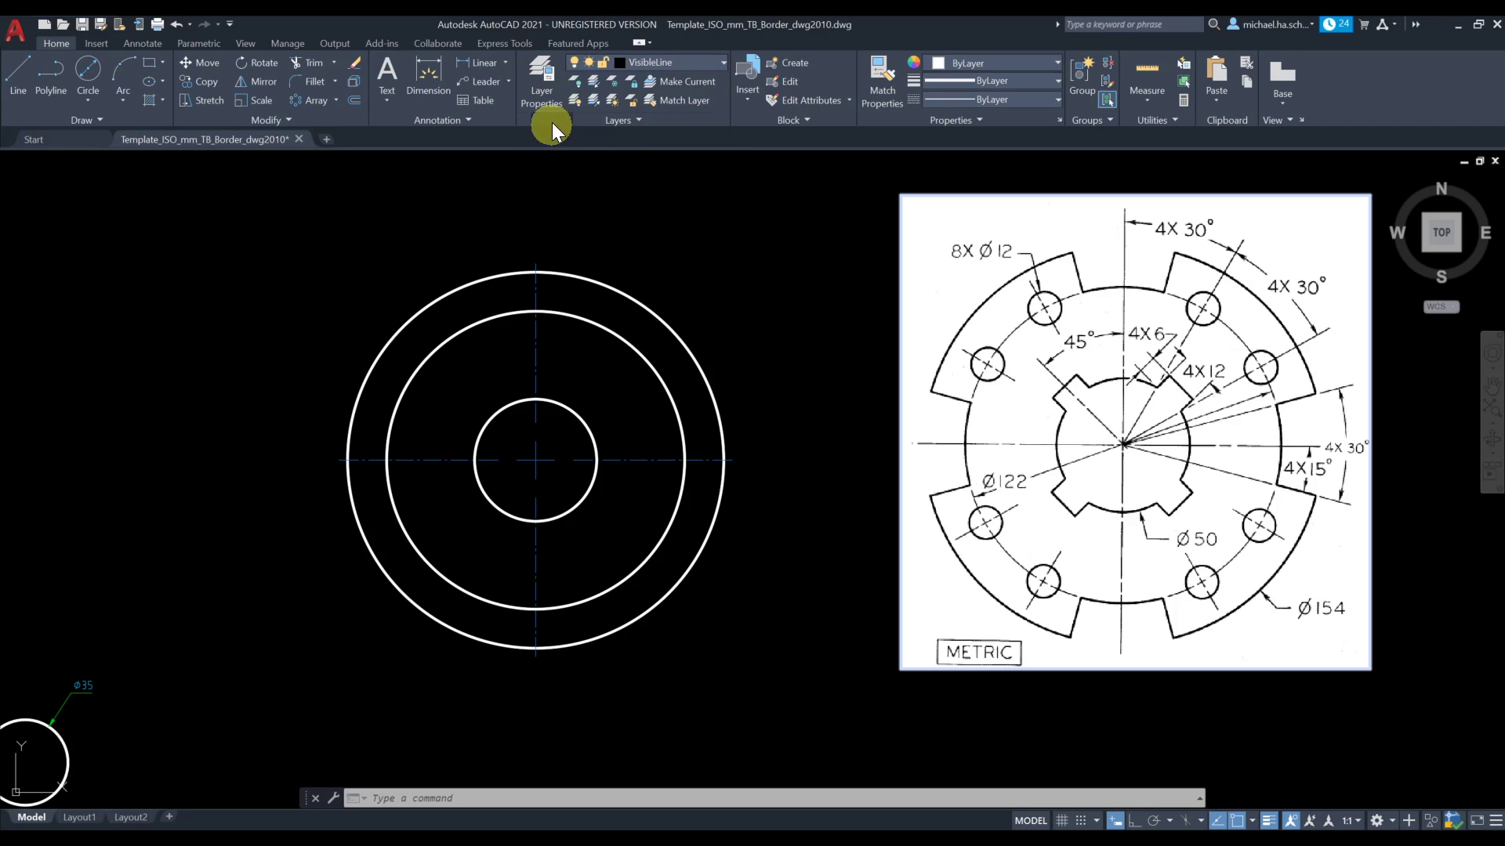
click(549, 91)
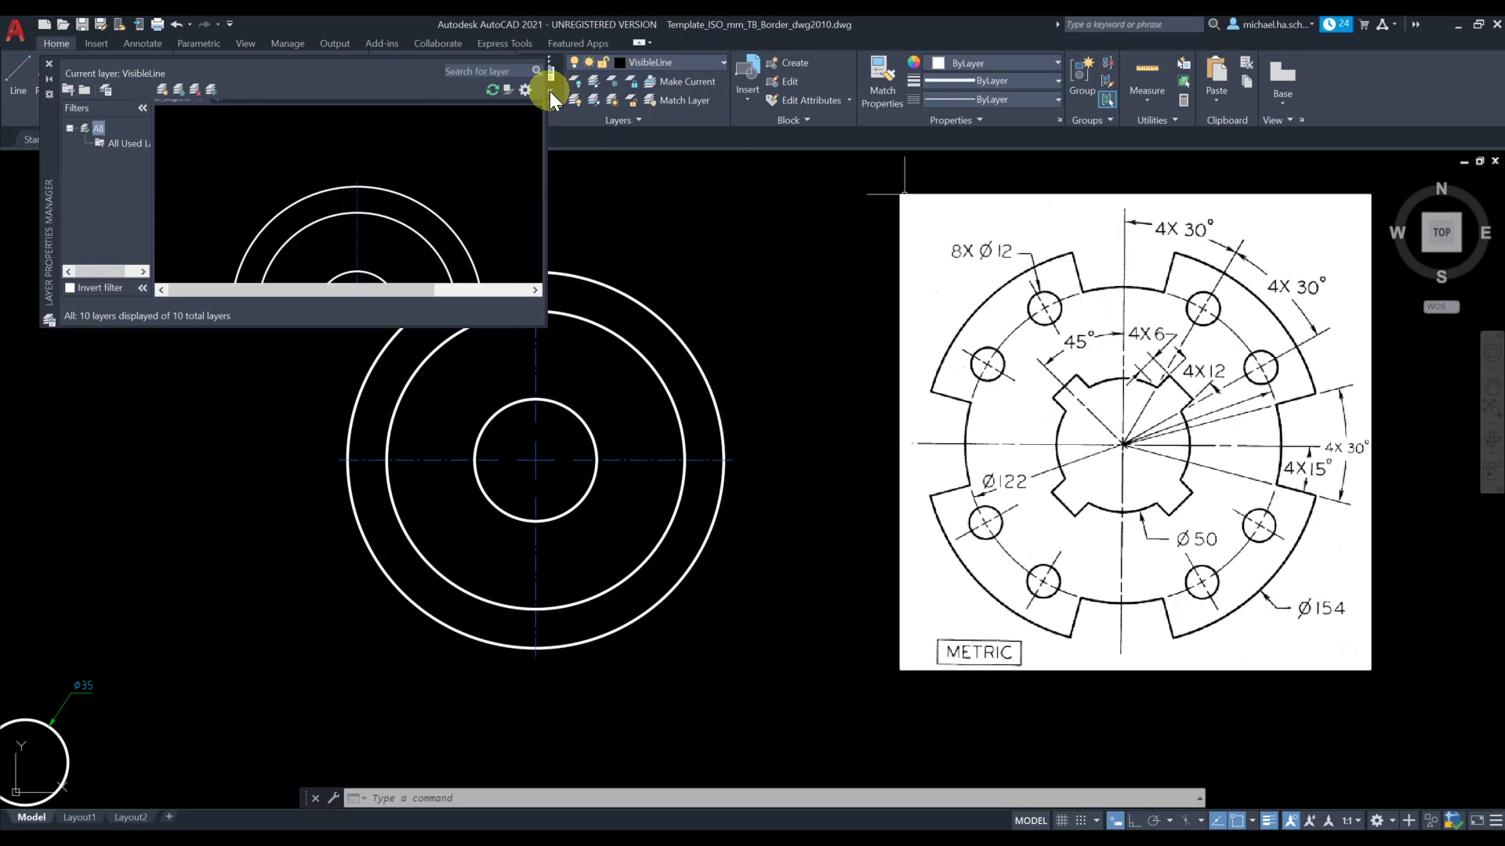
click(166, 89)
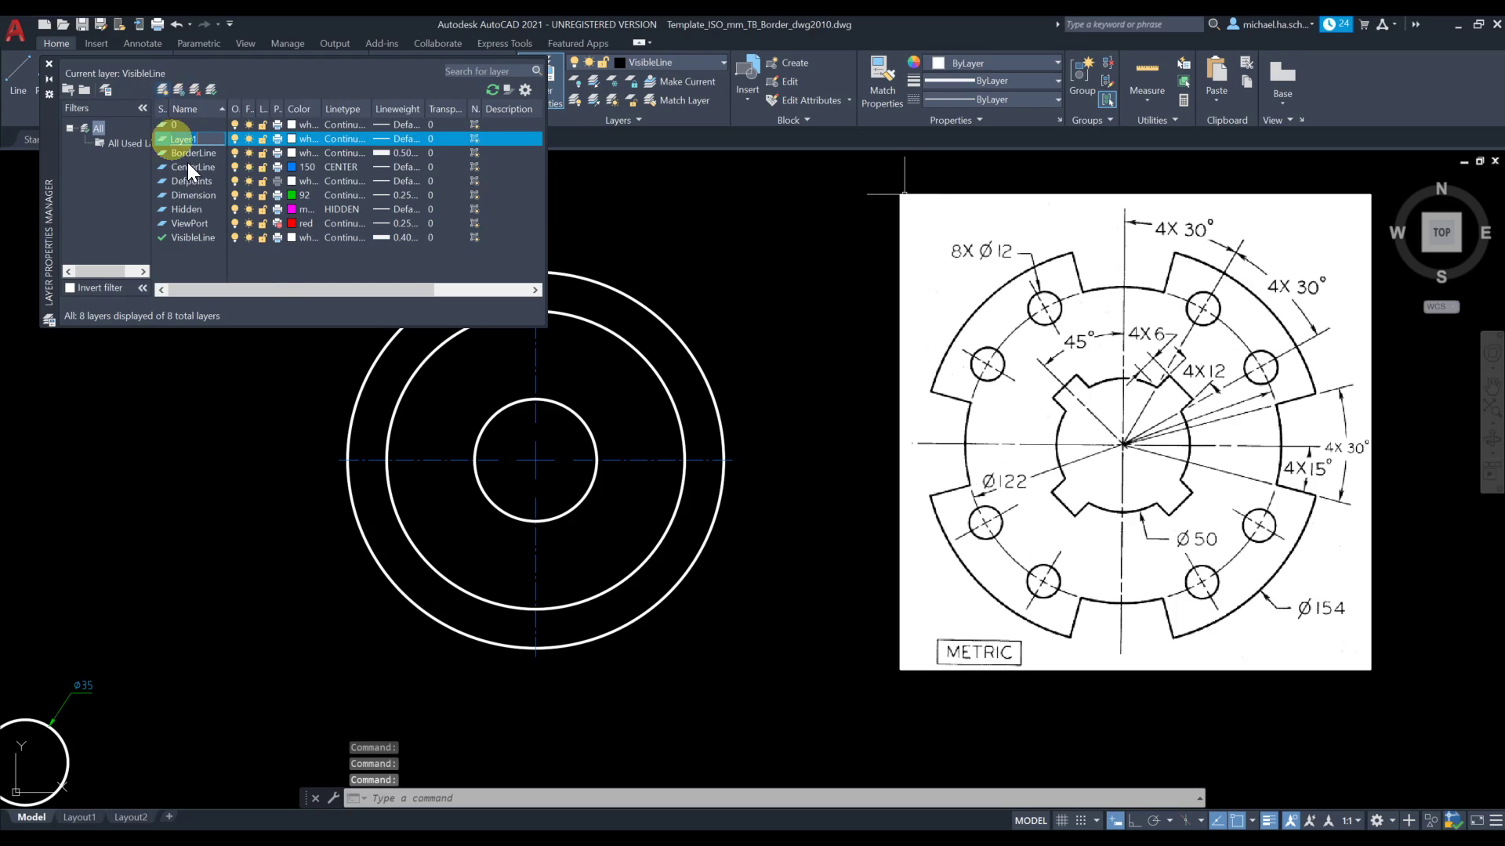
key(BackSpace)
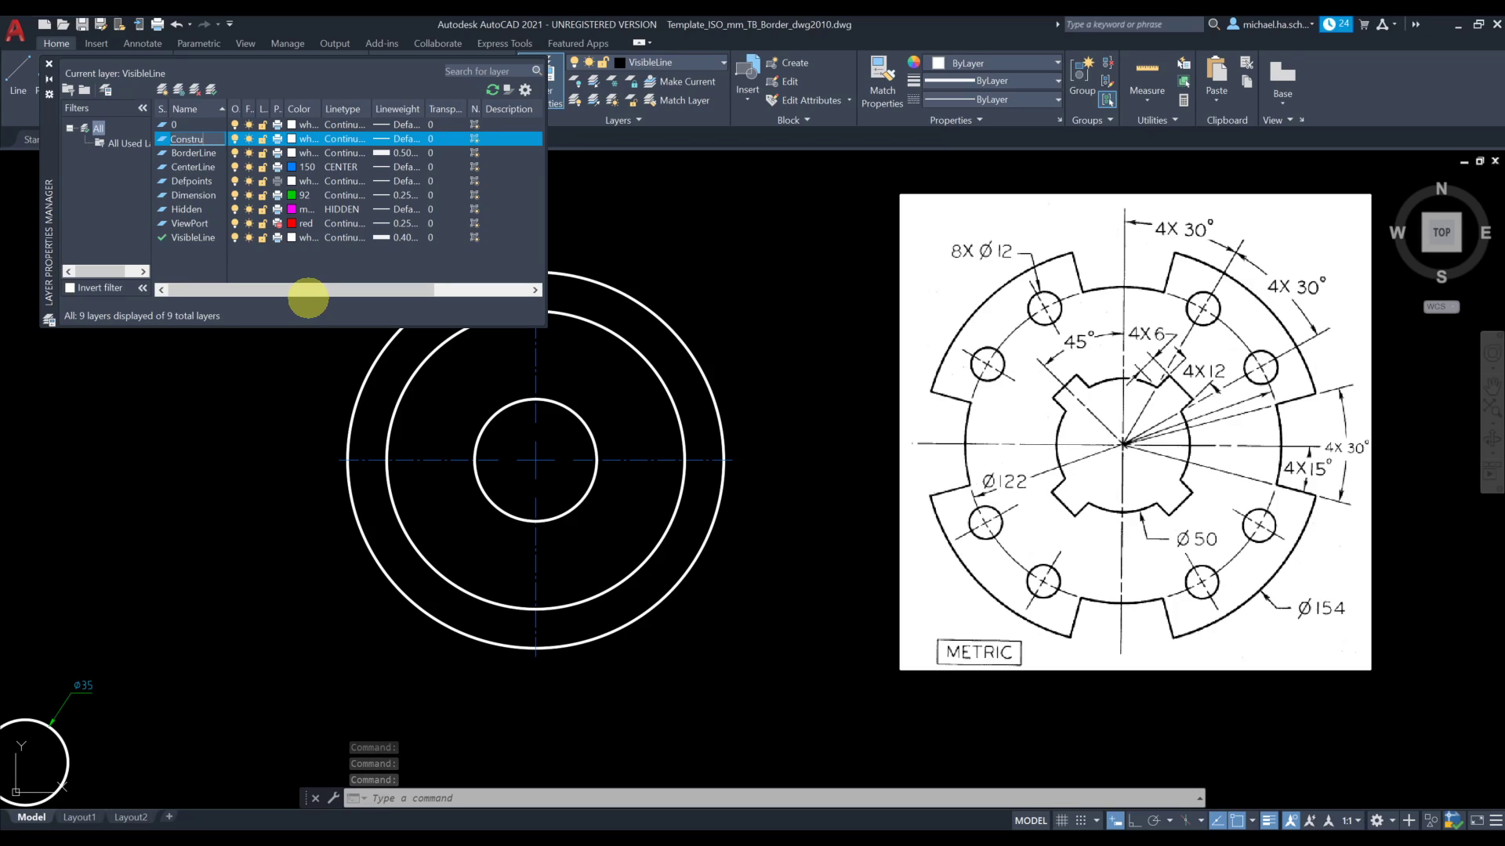
click(308, 298)
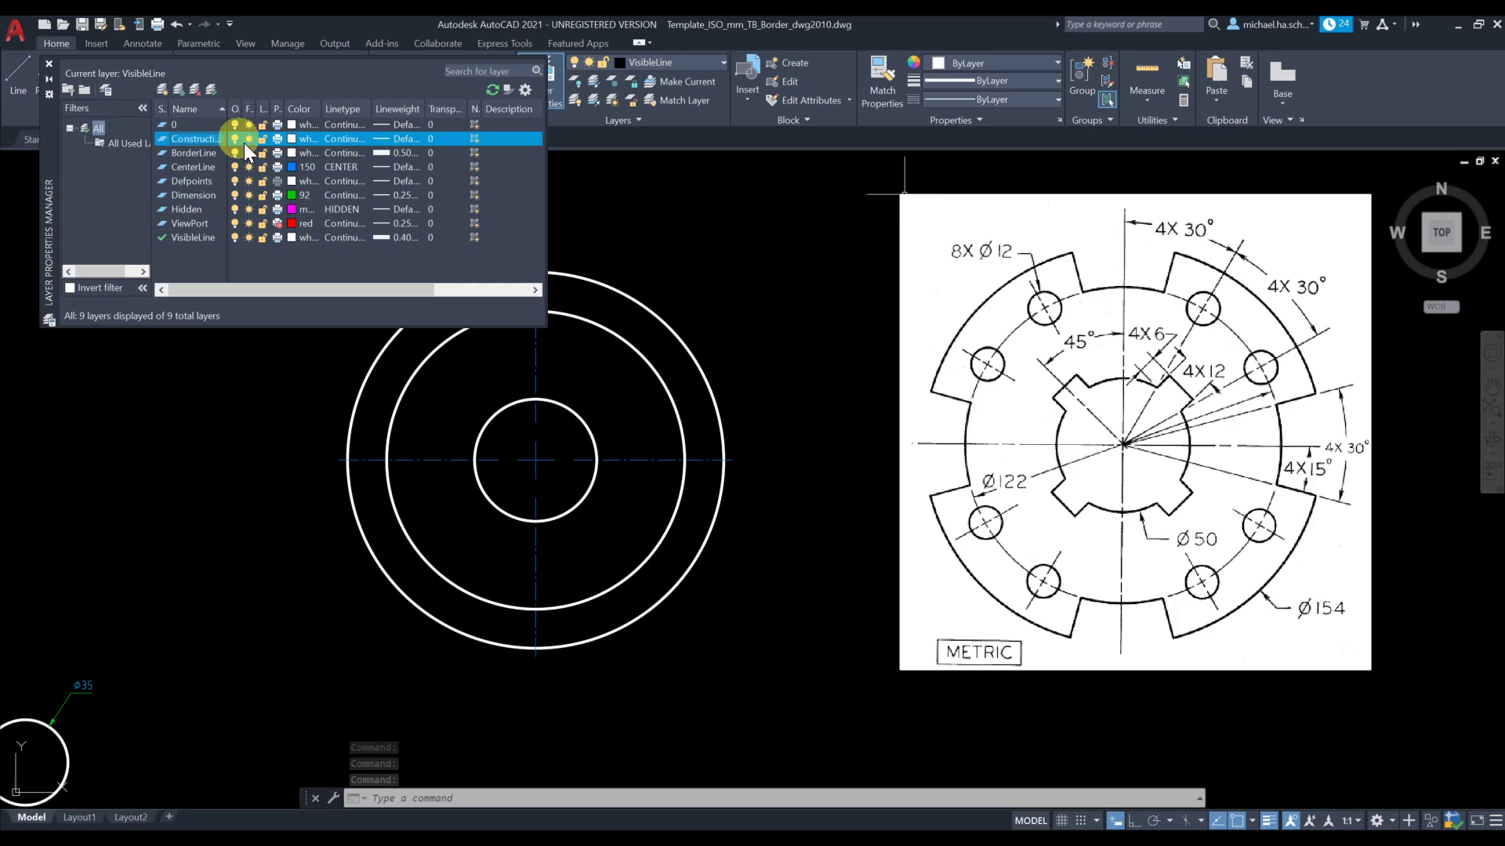
Make the Construction layer non-plotting and set its color to yellow
click(277, 139)
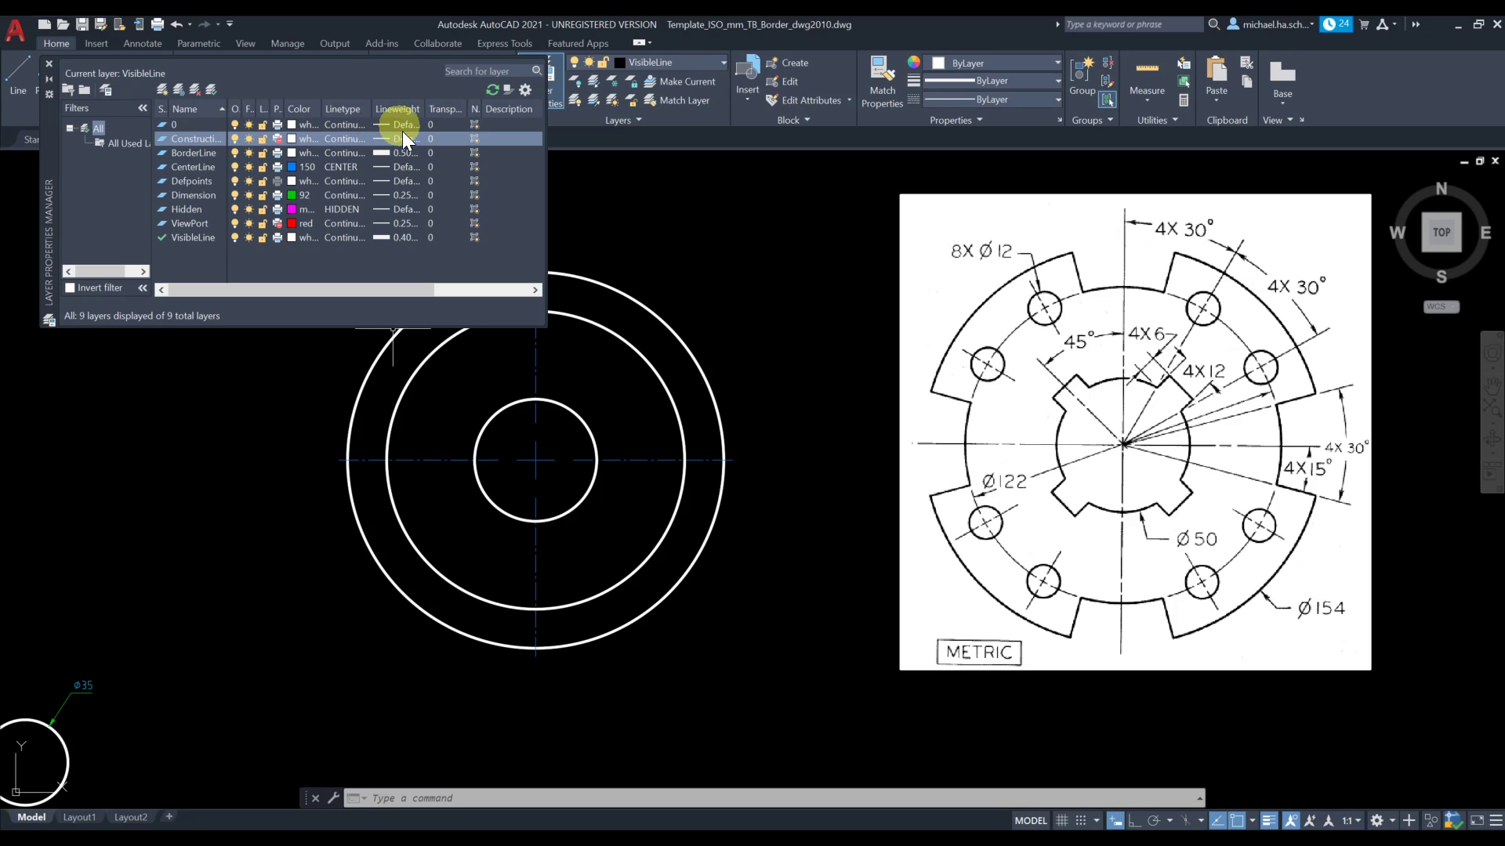
click(290, 140)
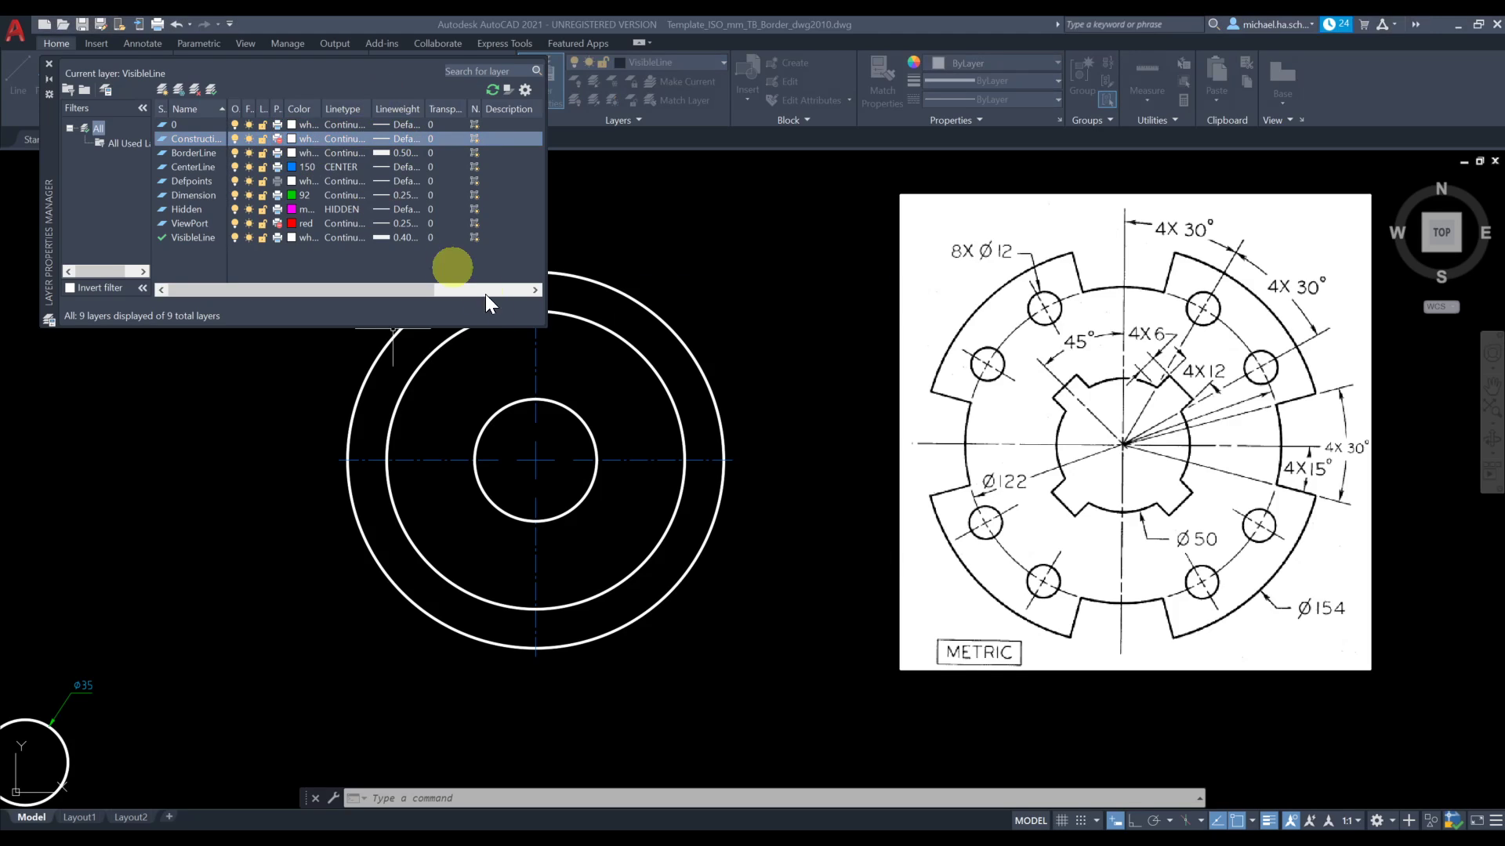
click(642, 463)
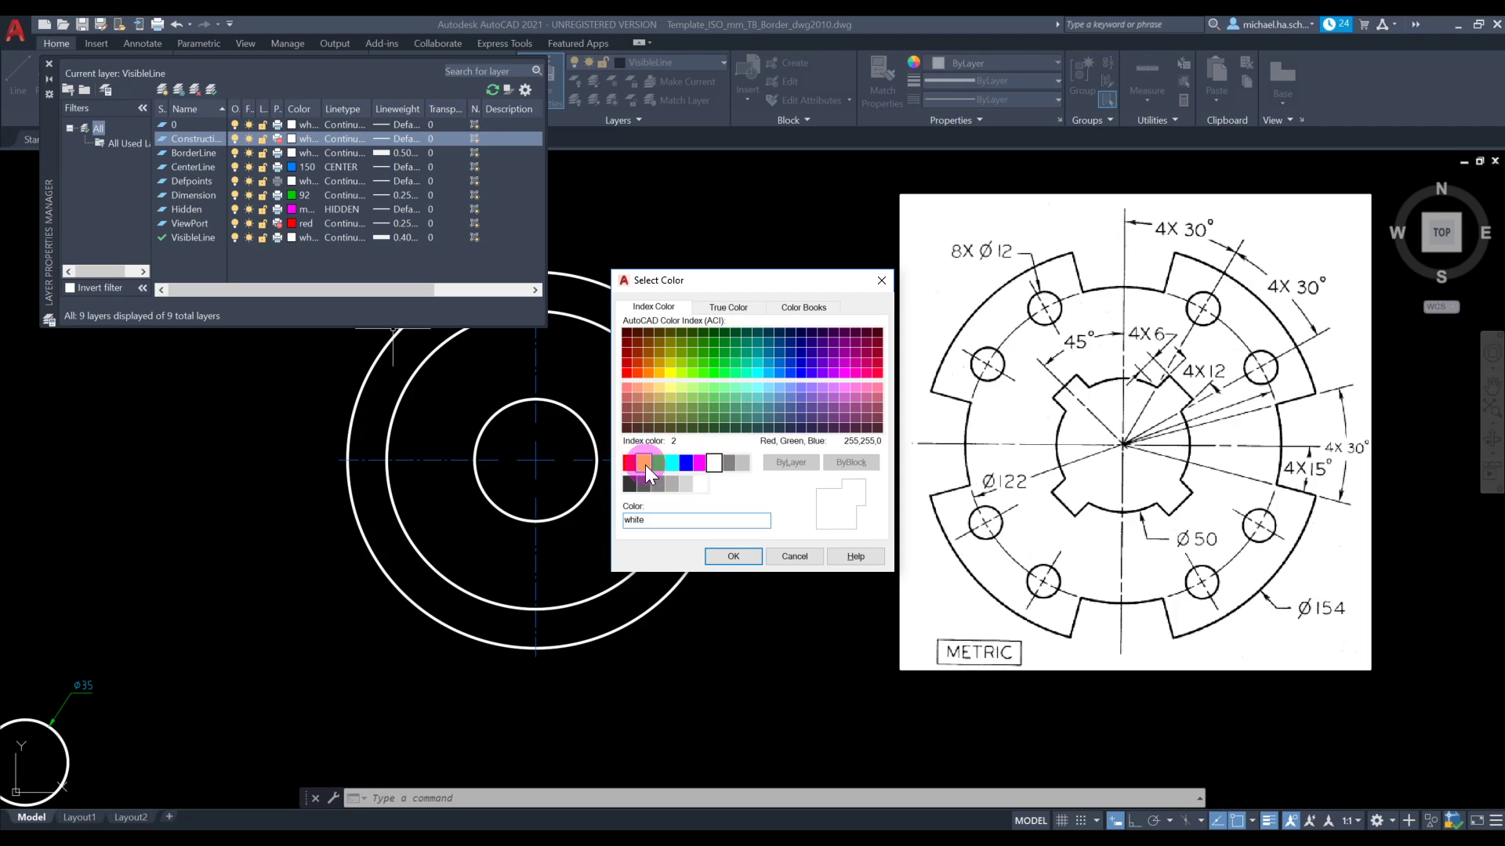
click(728, 557)
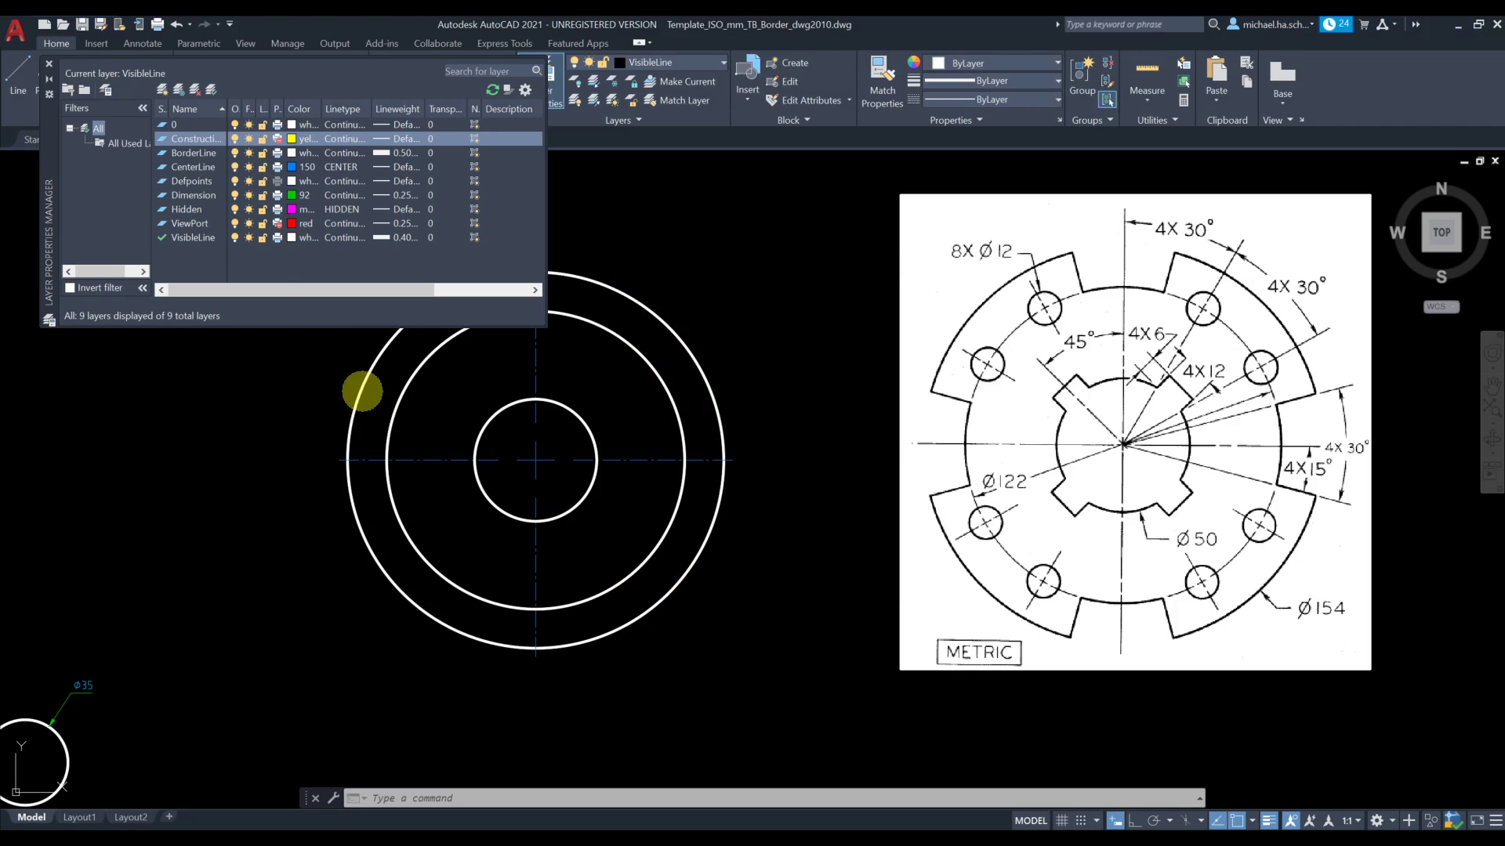
click(49, 67)
Make Construction the current layer and draw a horizontal line about 105 mm long from the circles' center out past the 154 mm circle at 0°
click(696, 64)
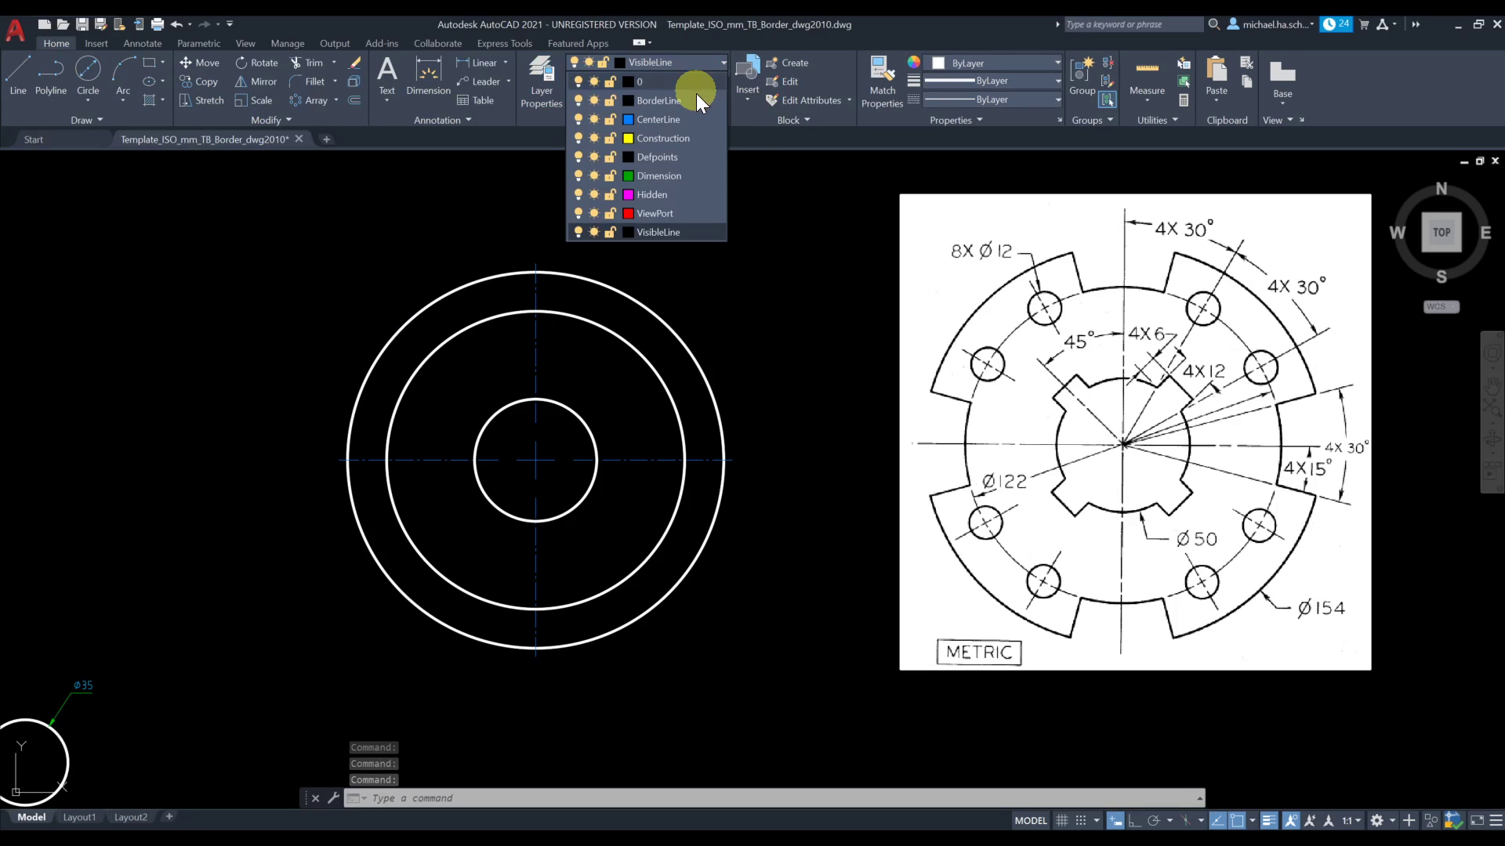
click(689, 144)
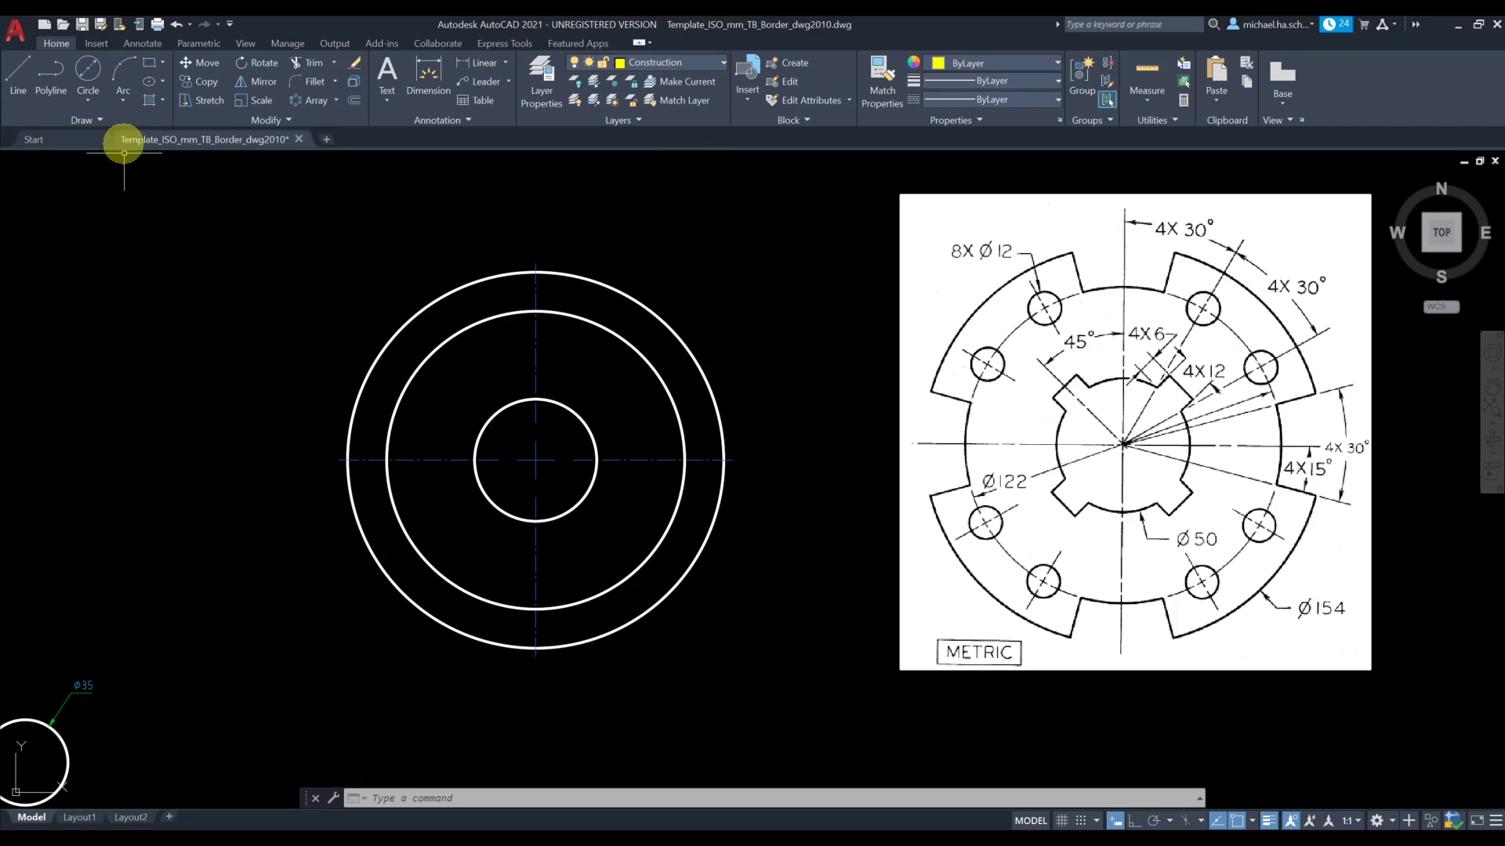
click(23, 73)
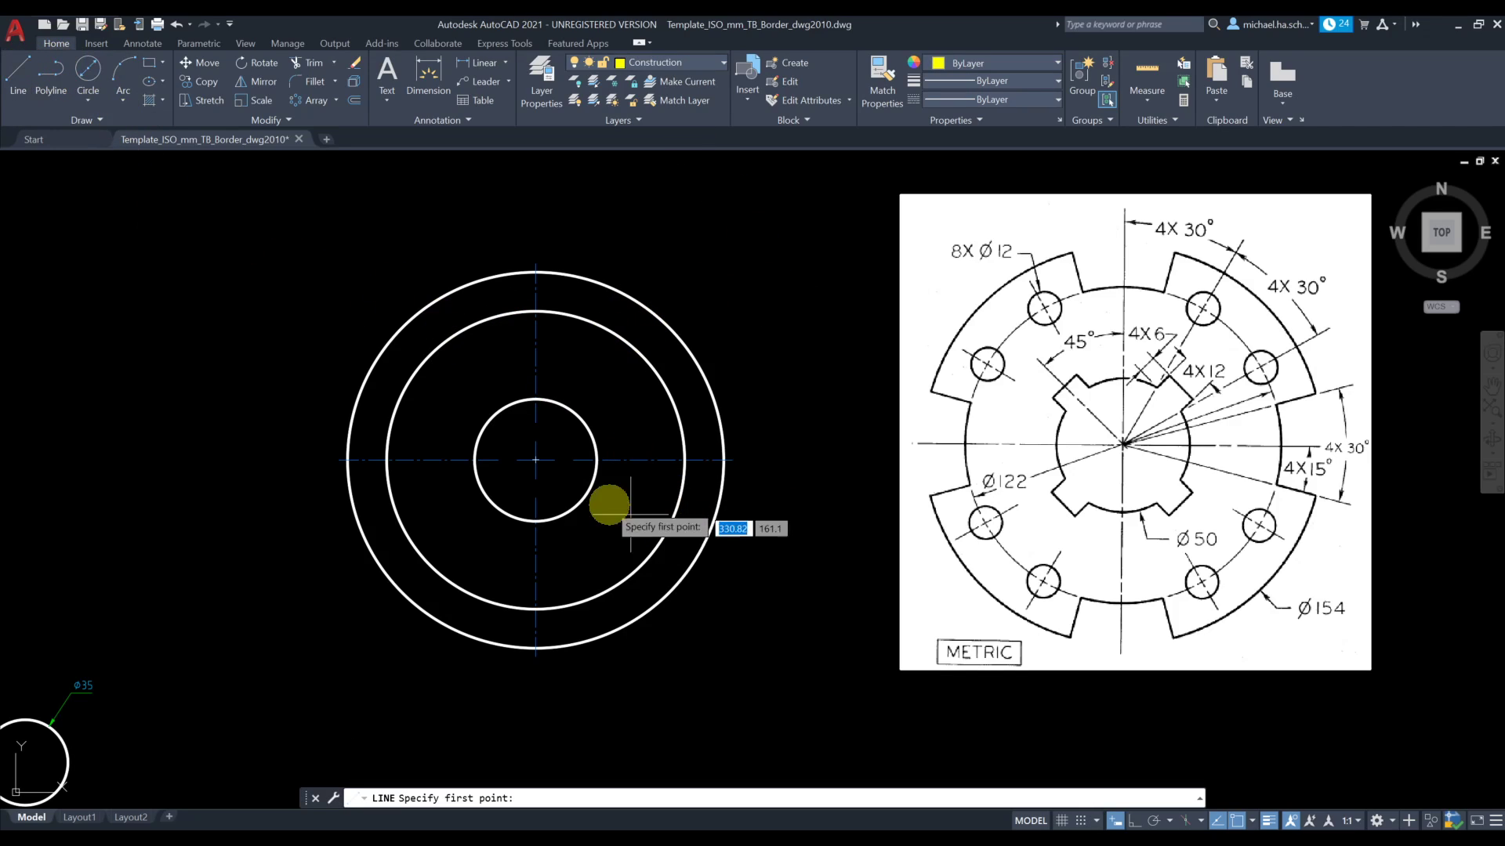
click(535, 460)
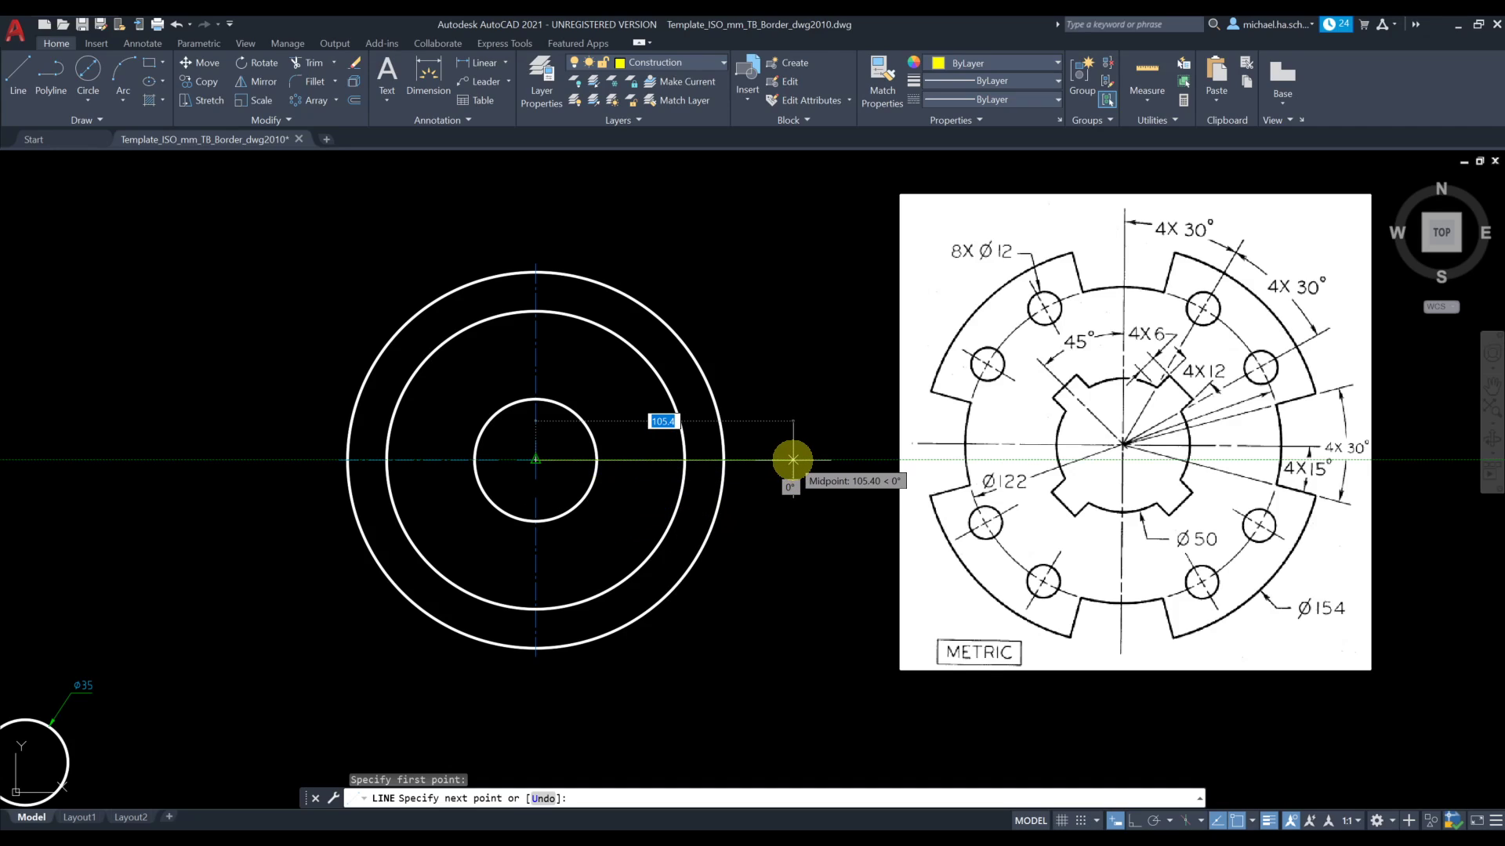
click(793, 460)
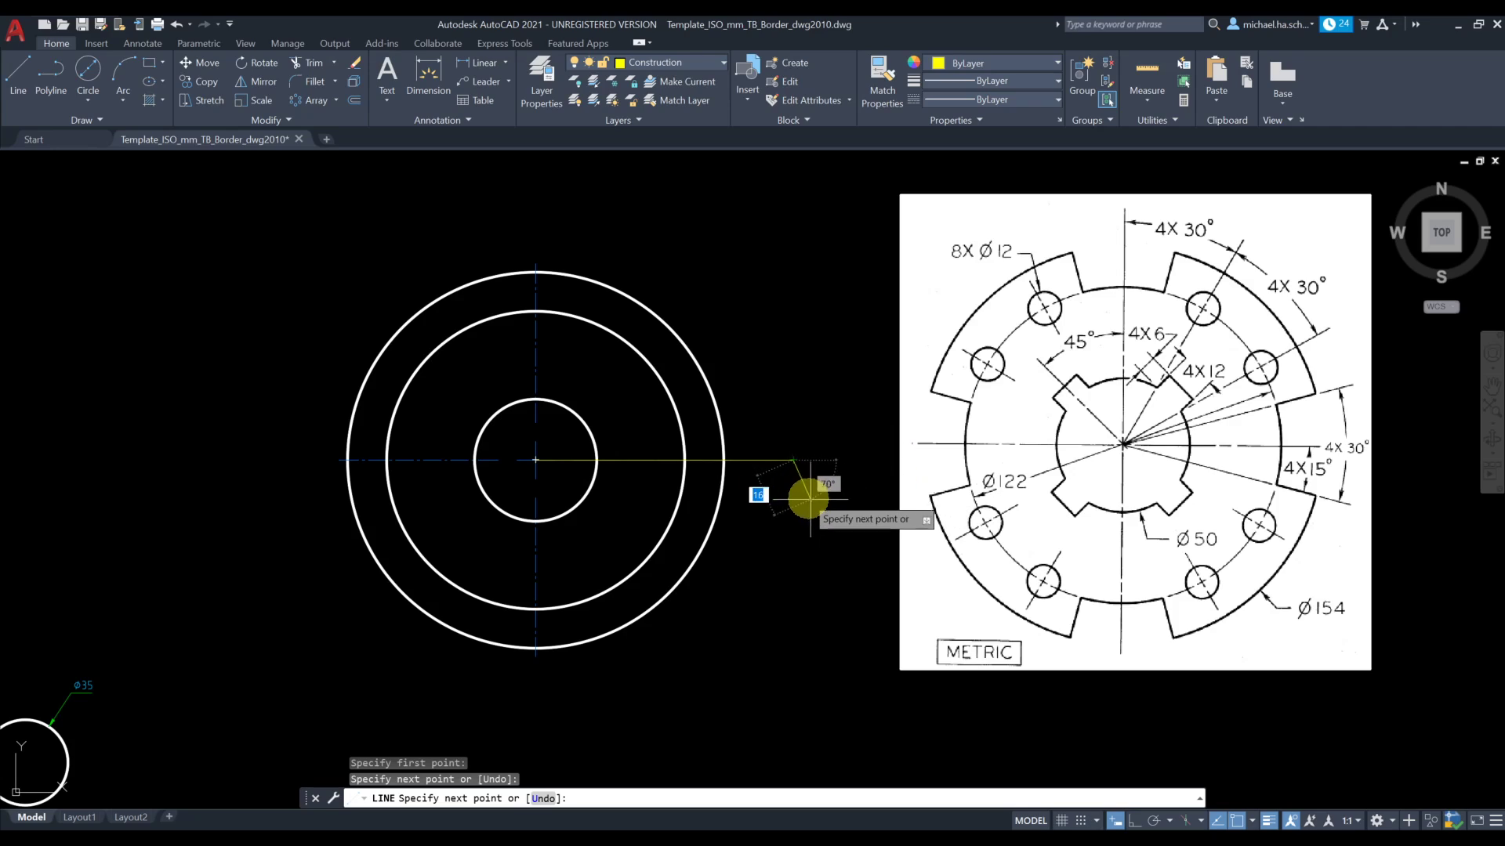
key(Return)
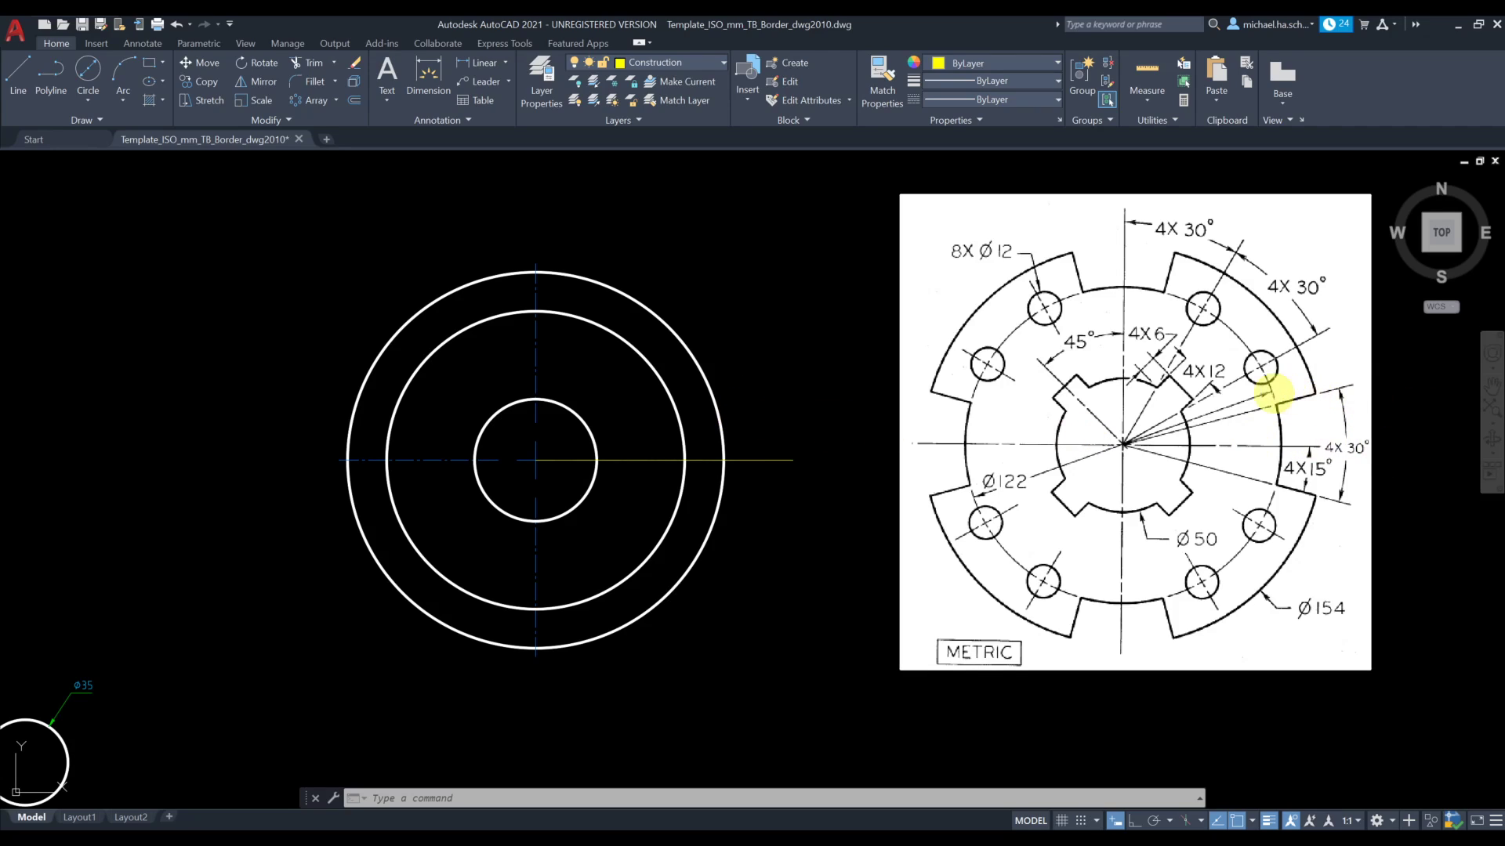
Create an associative polar array of the horizontal construction line about the circles' center, with 6 items spaced 15° apart
click(336, 100)
click(351, 190)
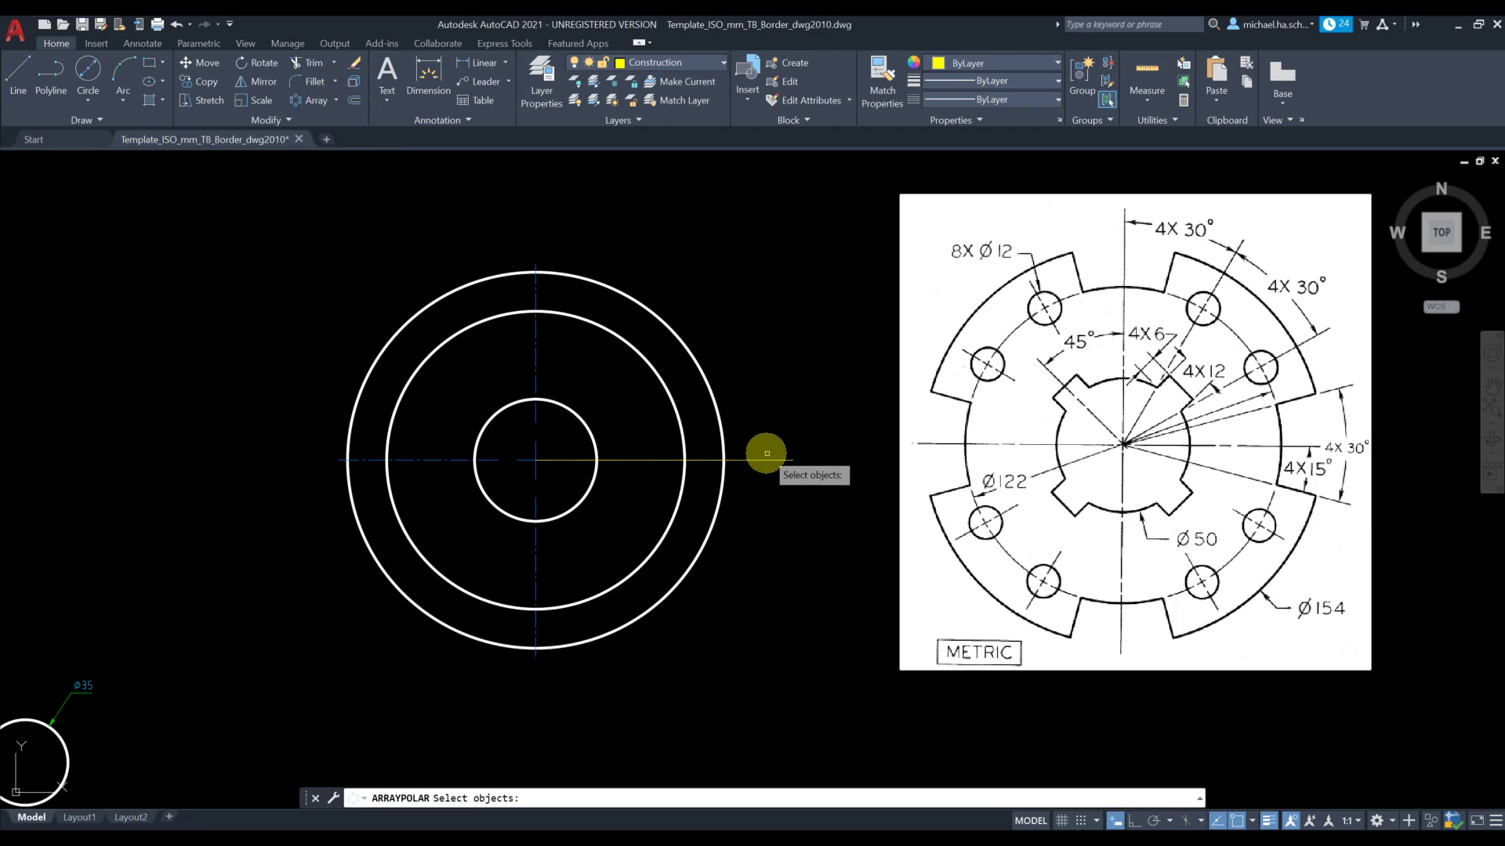
click(774, 459)
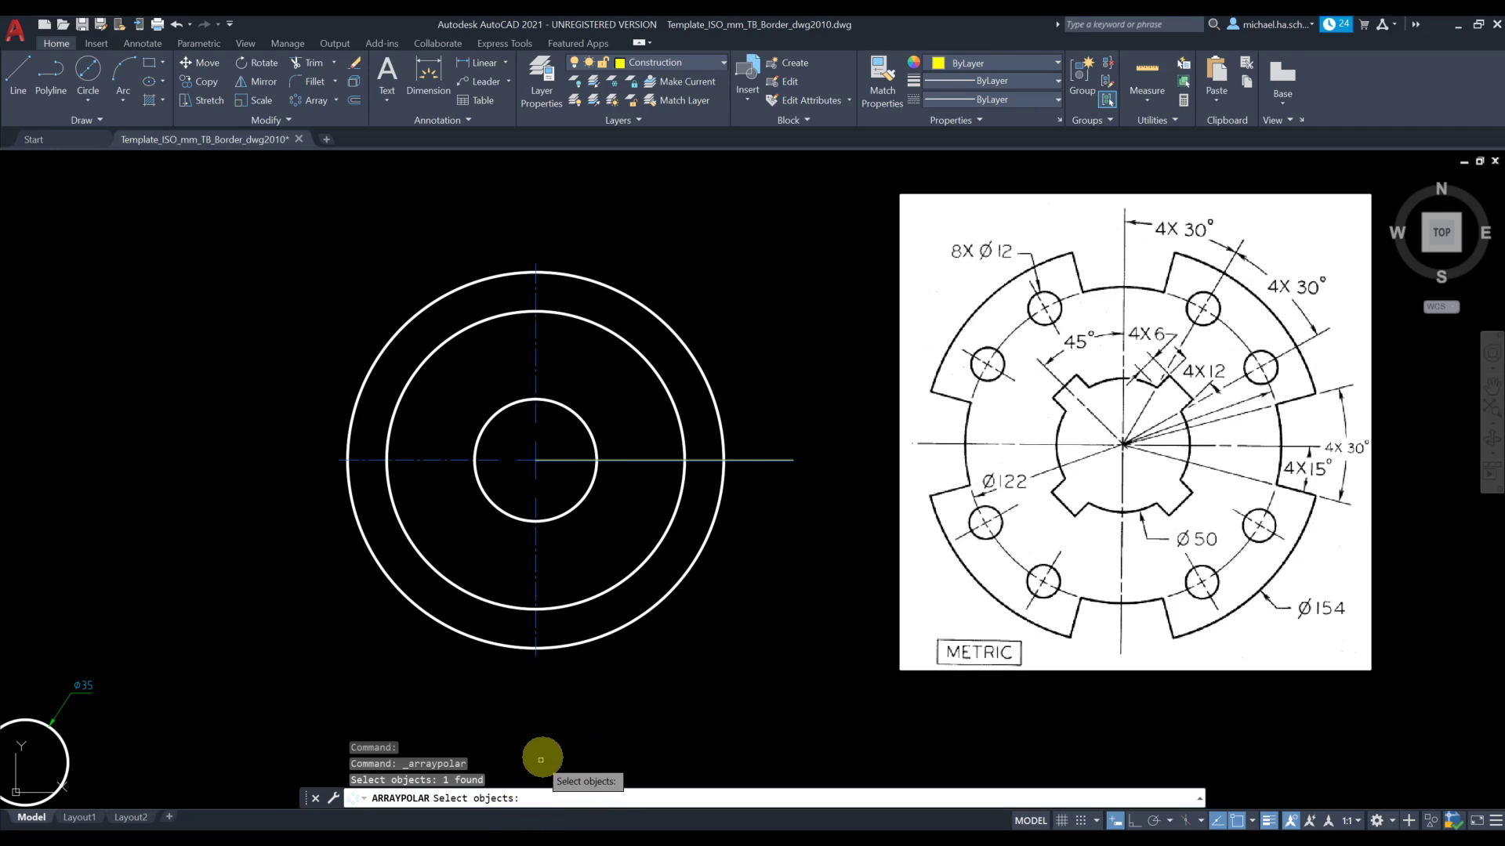
drag(529, 788, 531, 737)
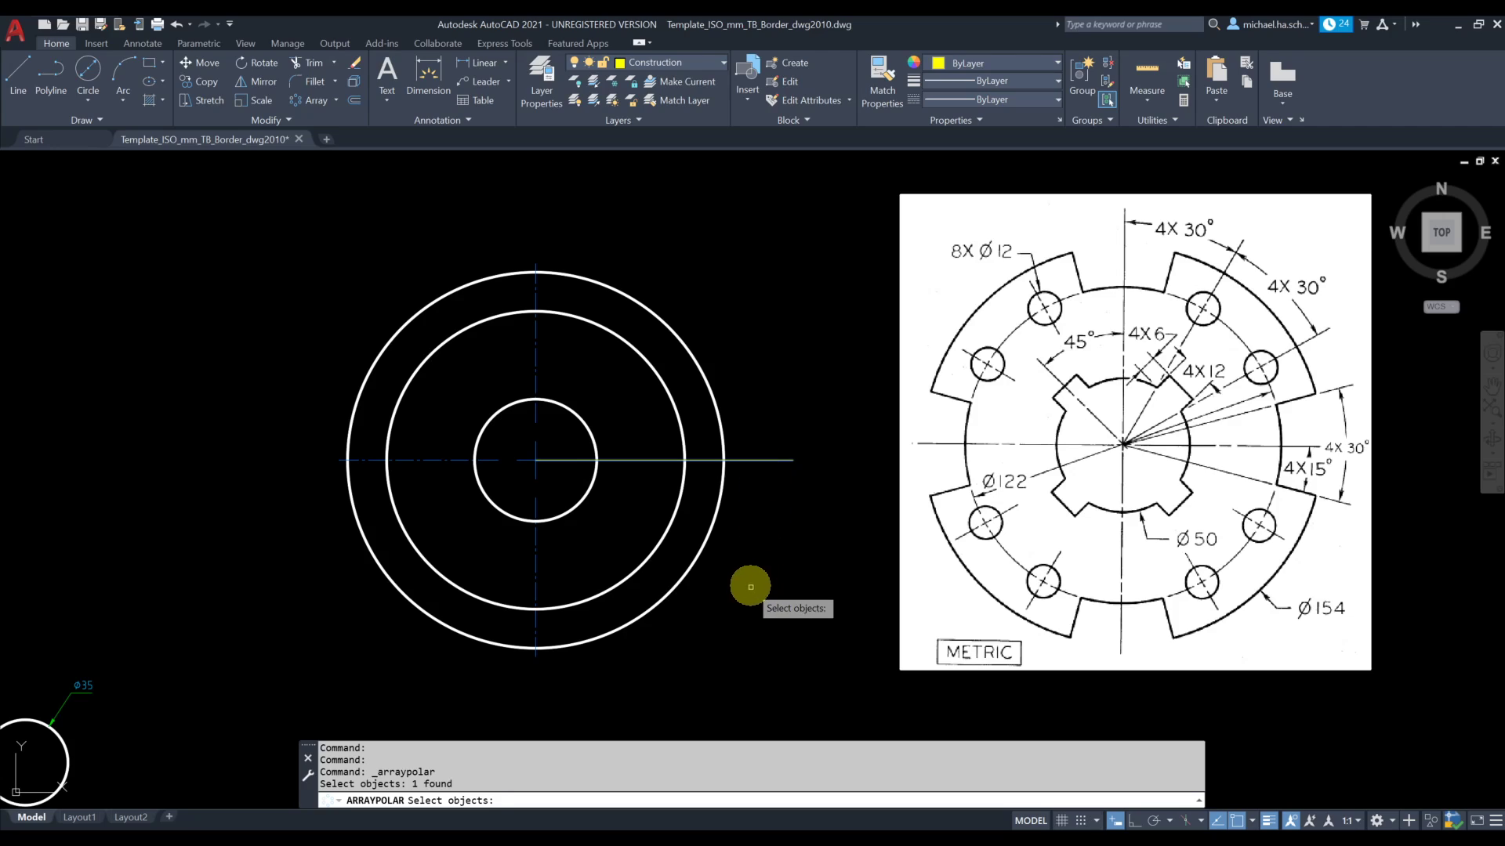
key(Return)
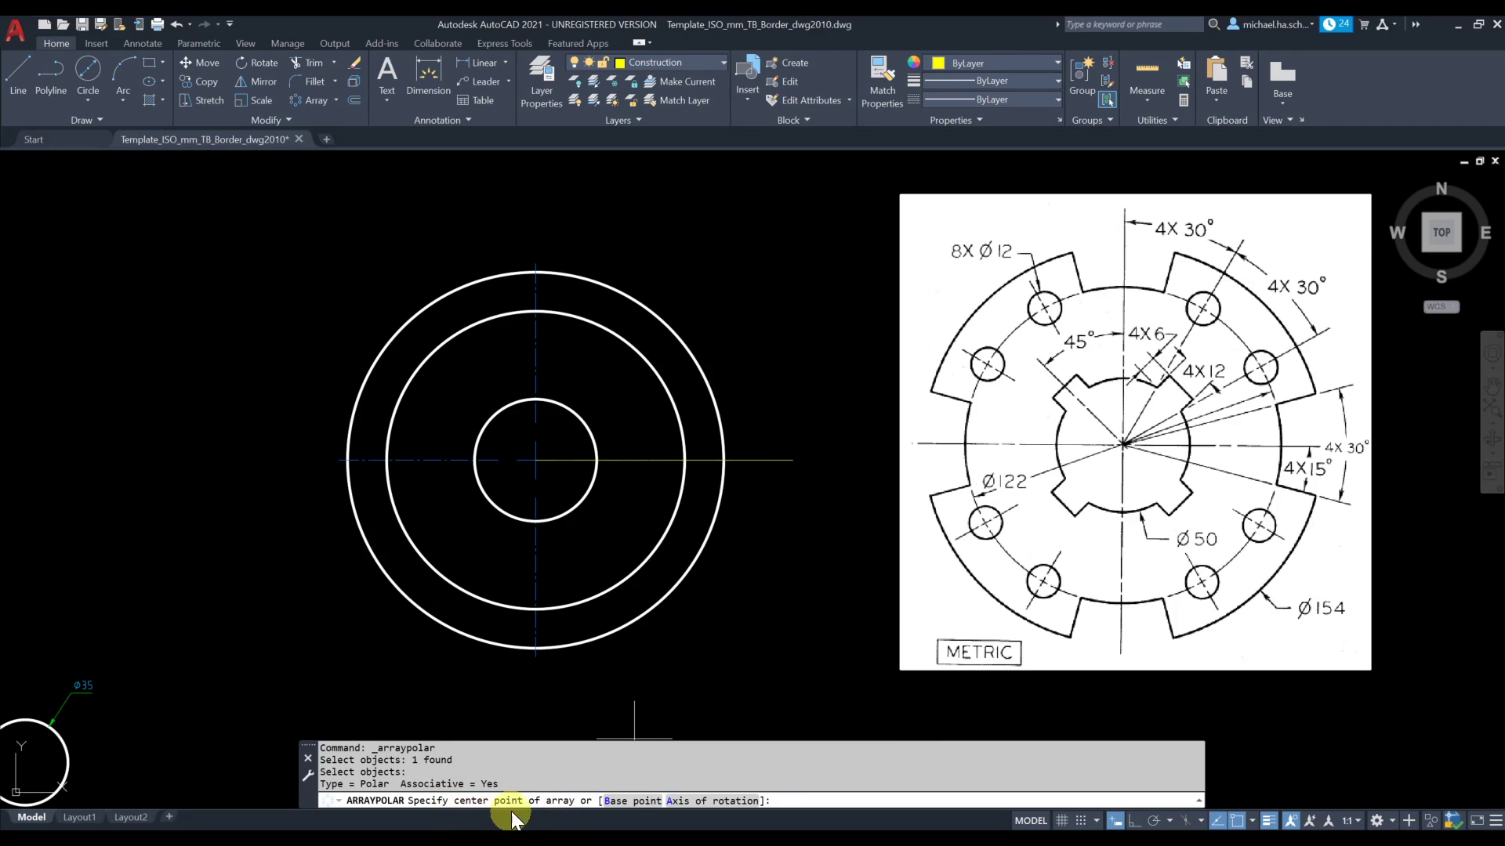
click(535, 460)
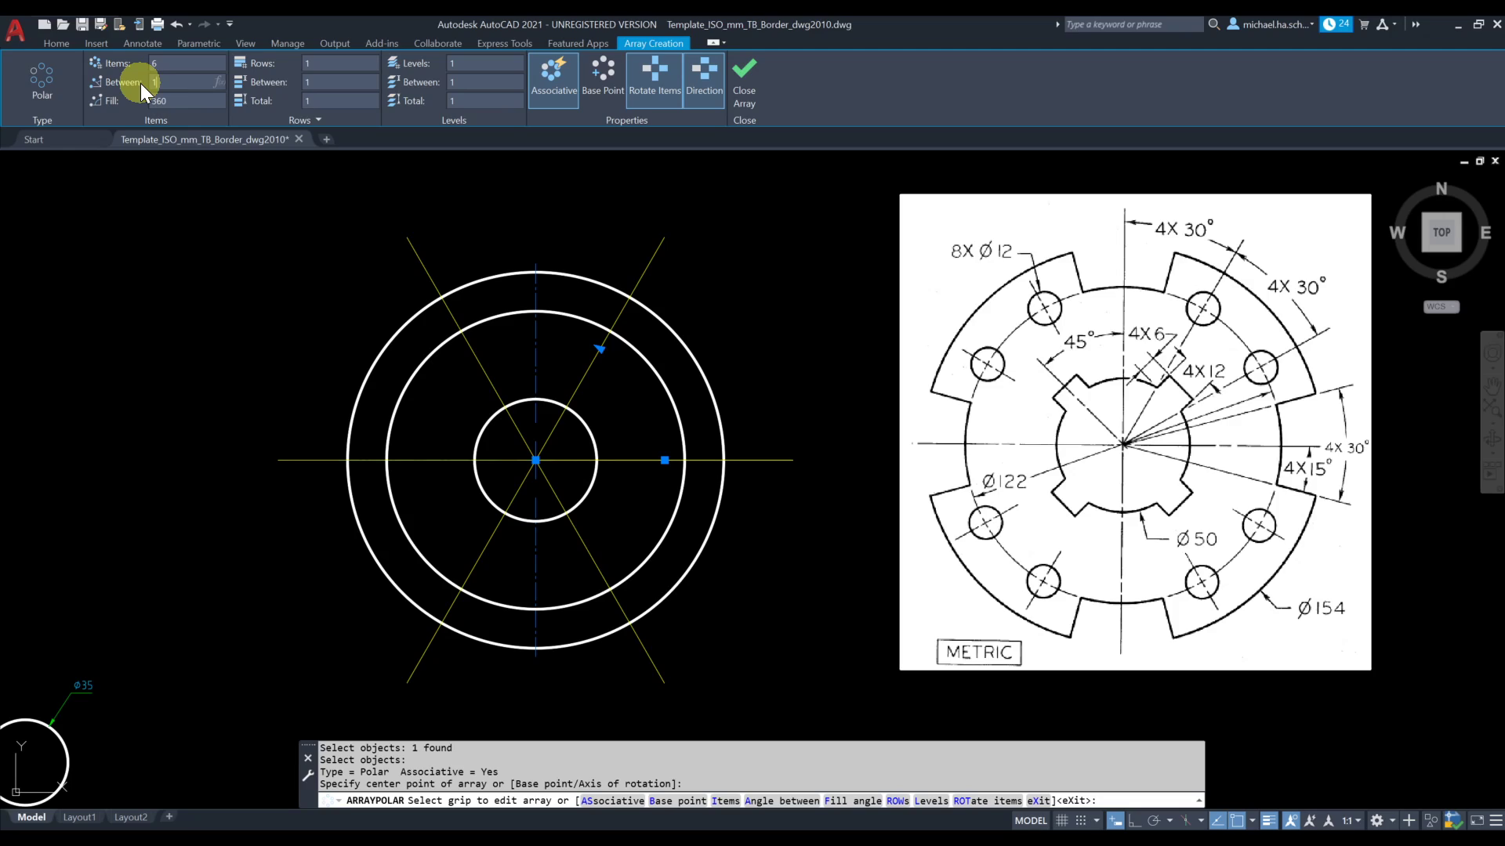
text(15)
key(Return)
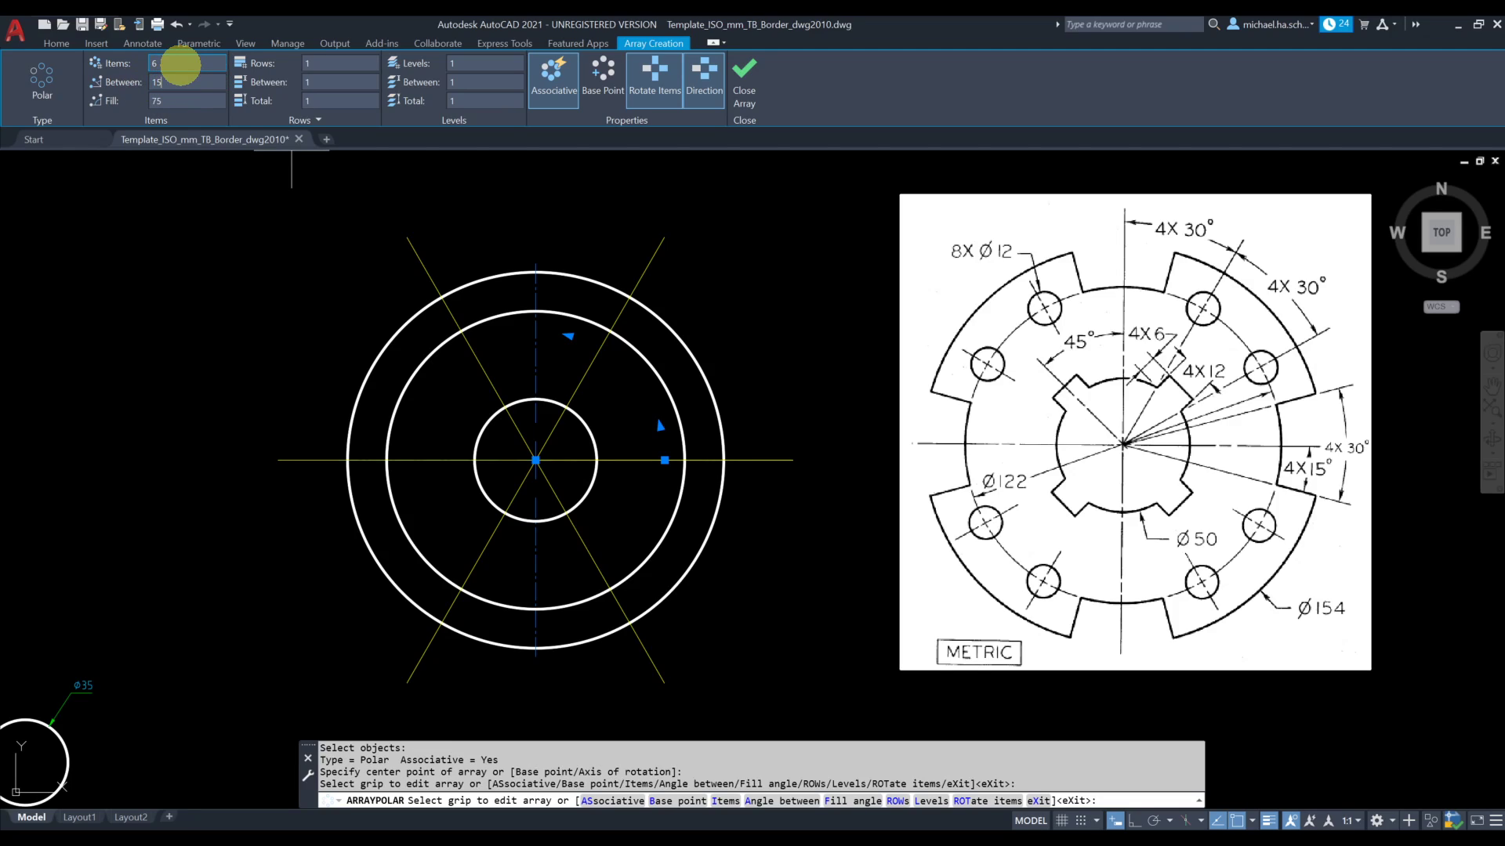
click(169, 99)
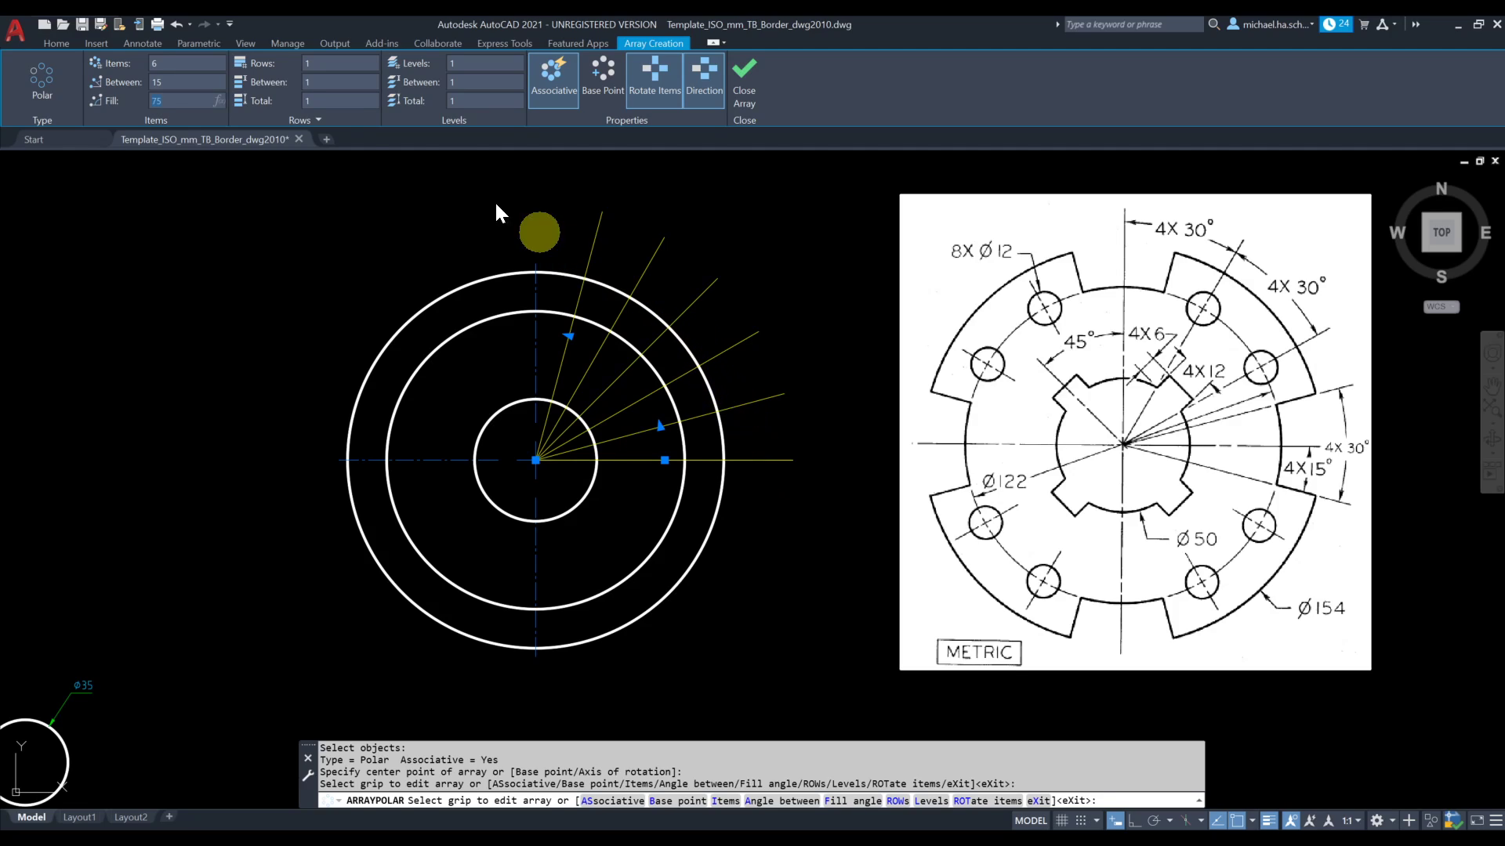
click(744, 87)
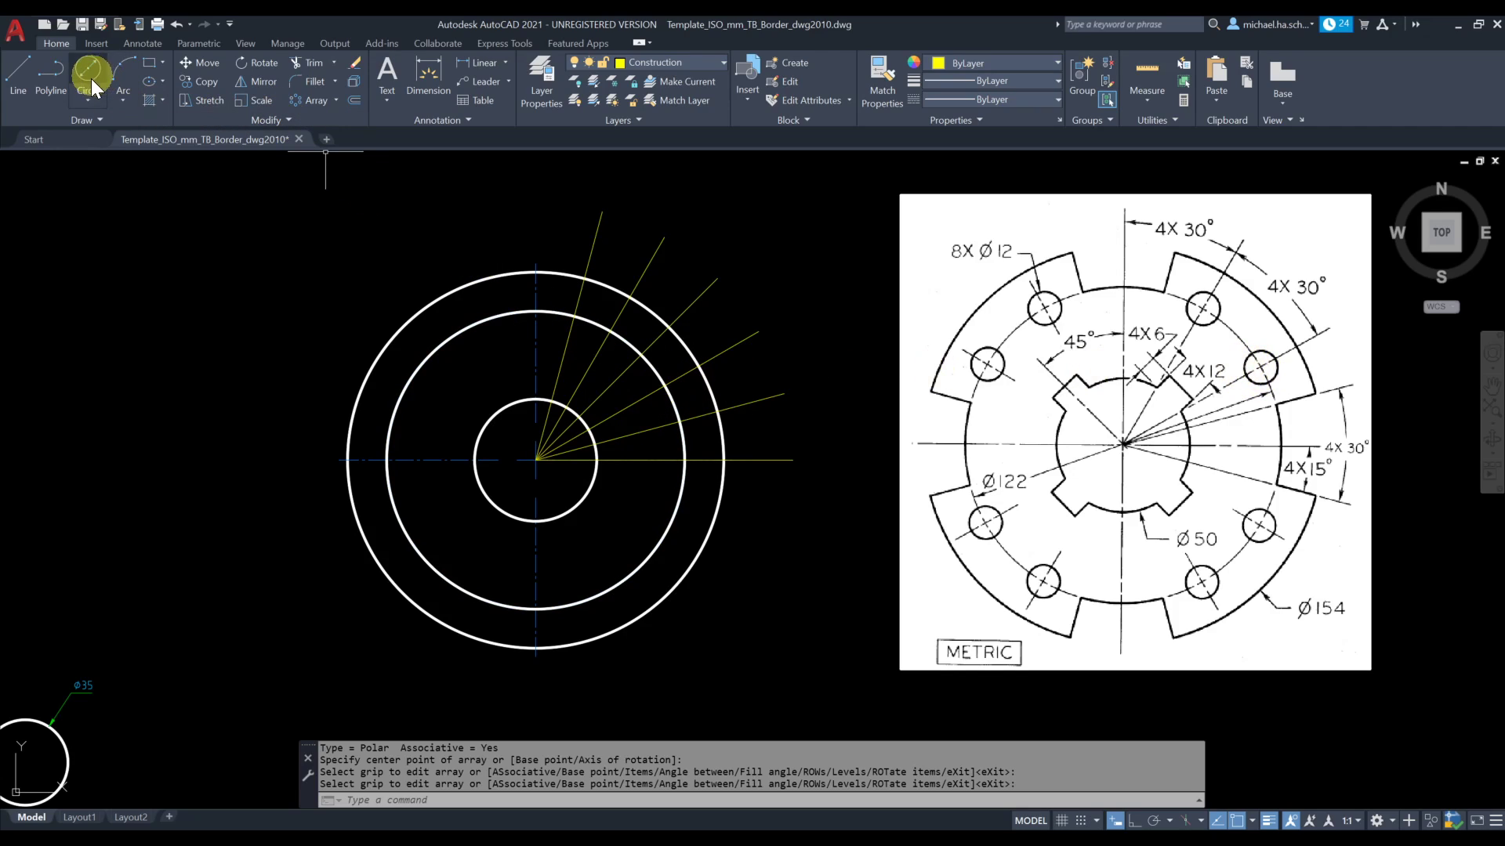
Make VisibleLine the current layer
click(90, 100)
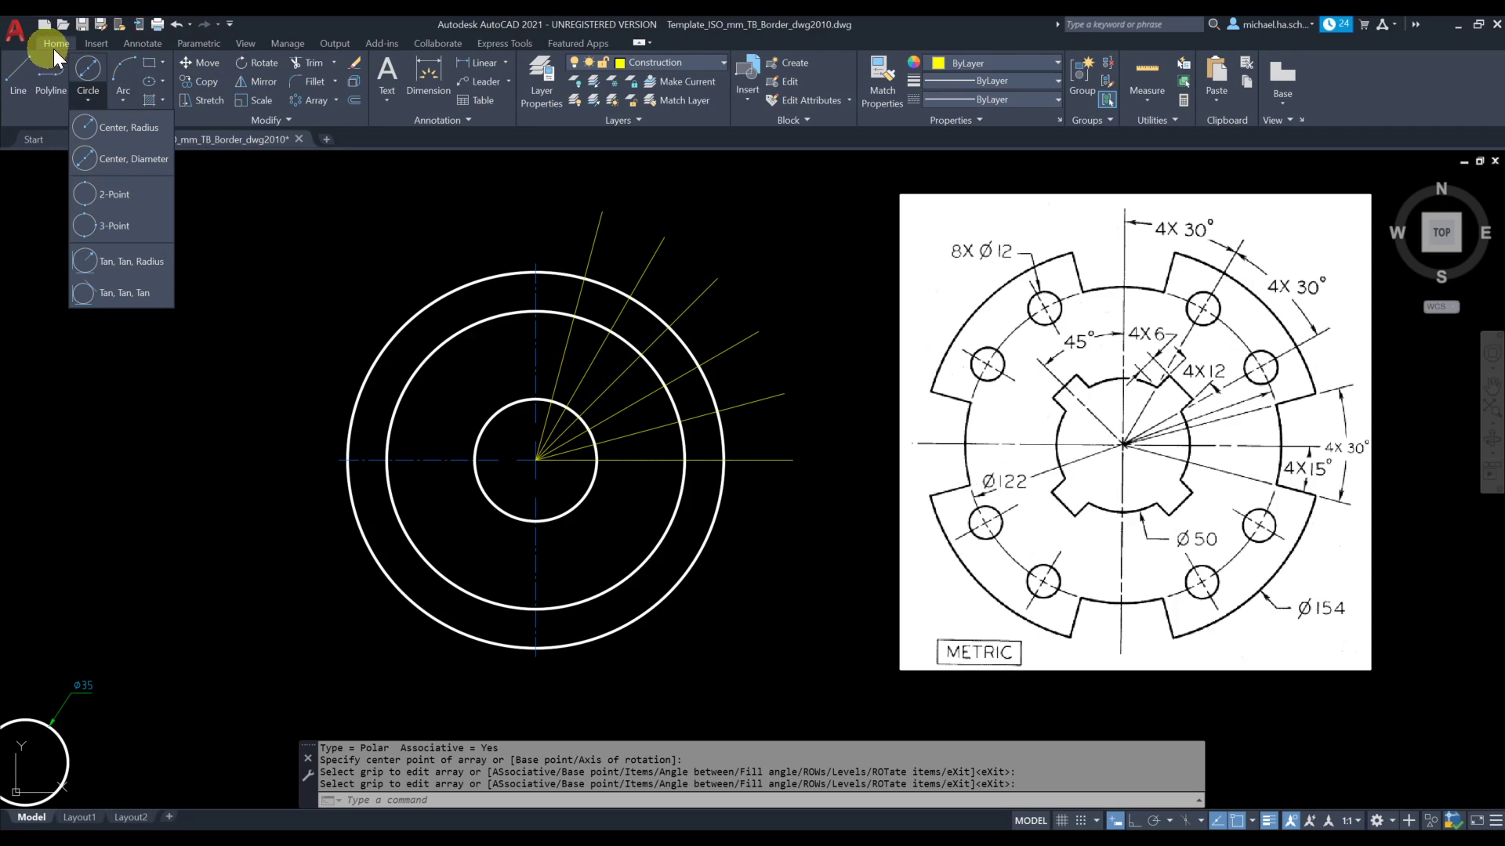
click(708, 64)
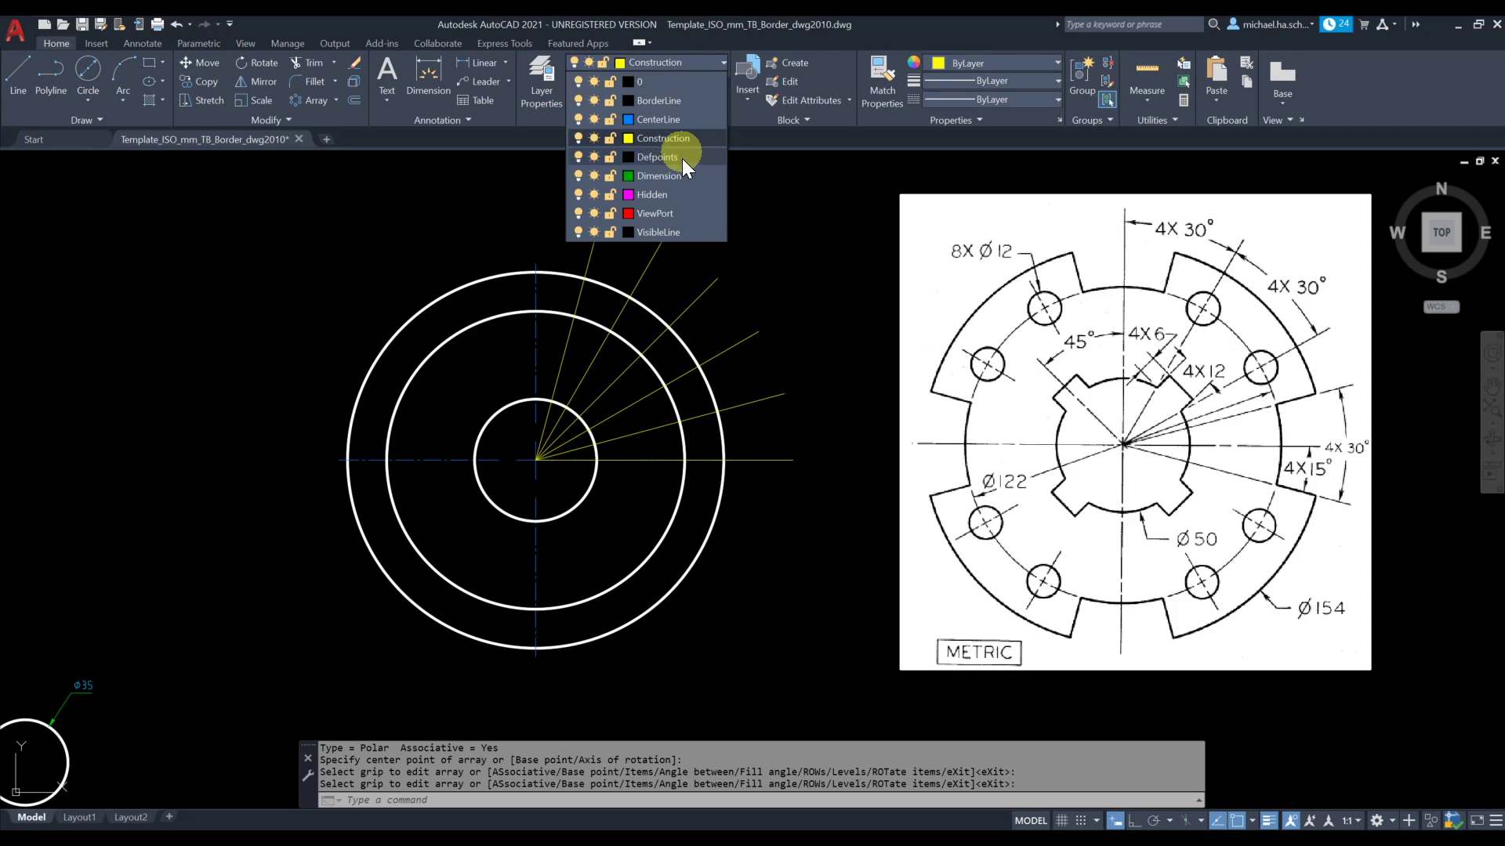
click(671, 229)
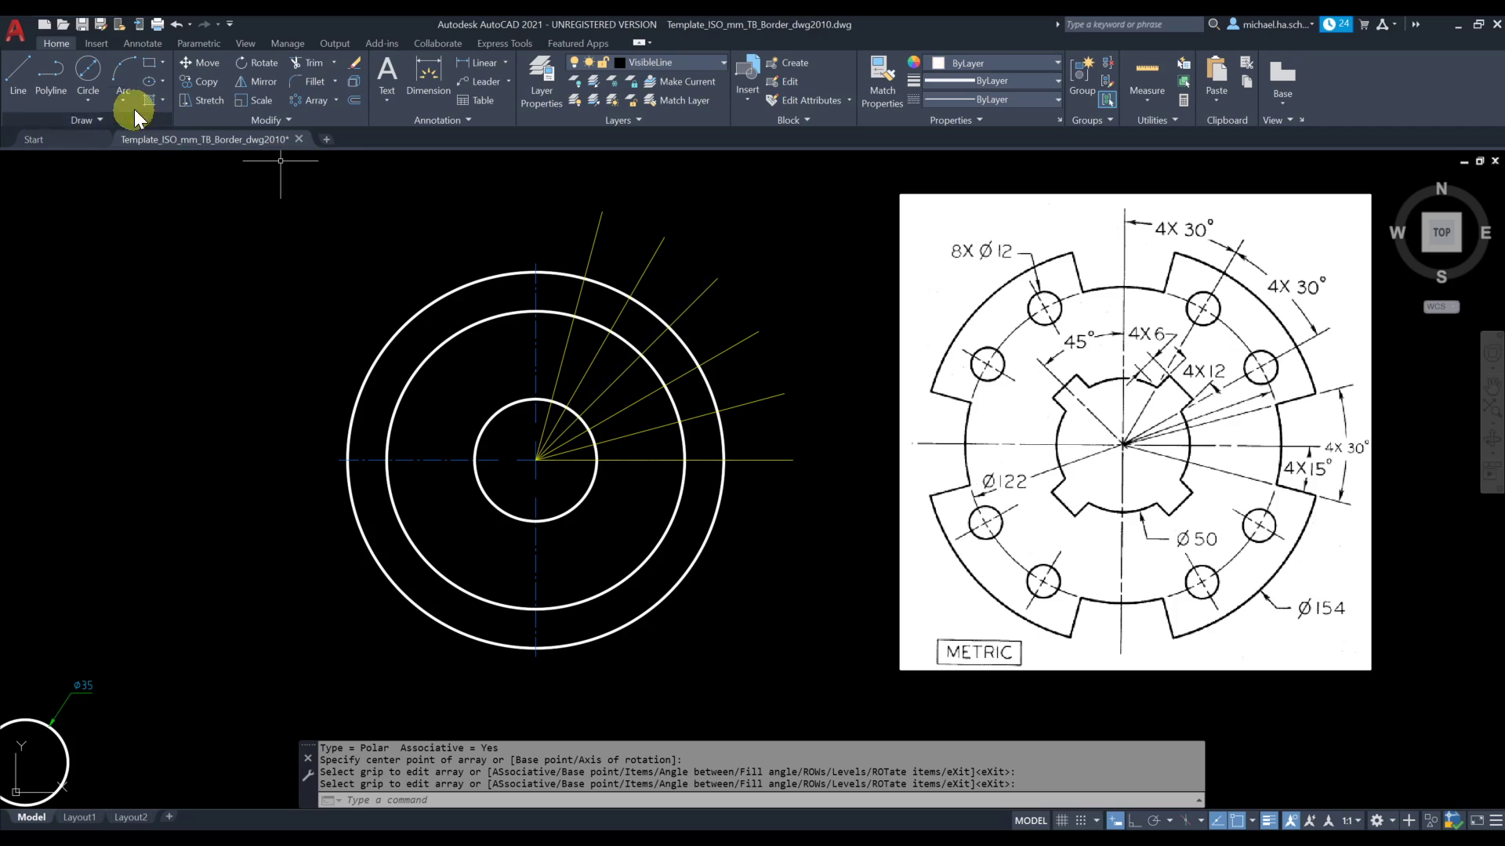
click(92, 102)
click(127, 160)
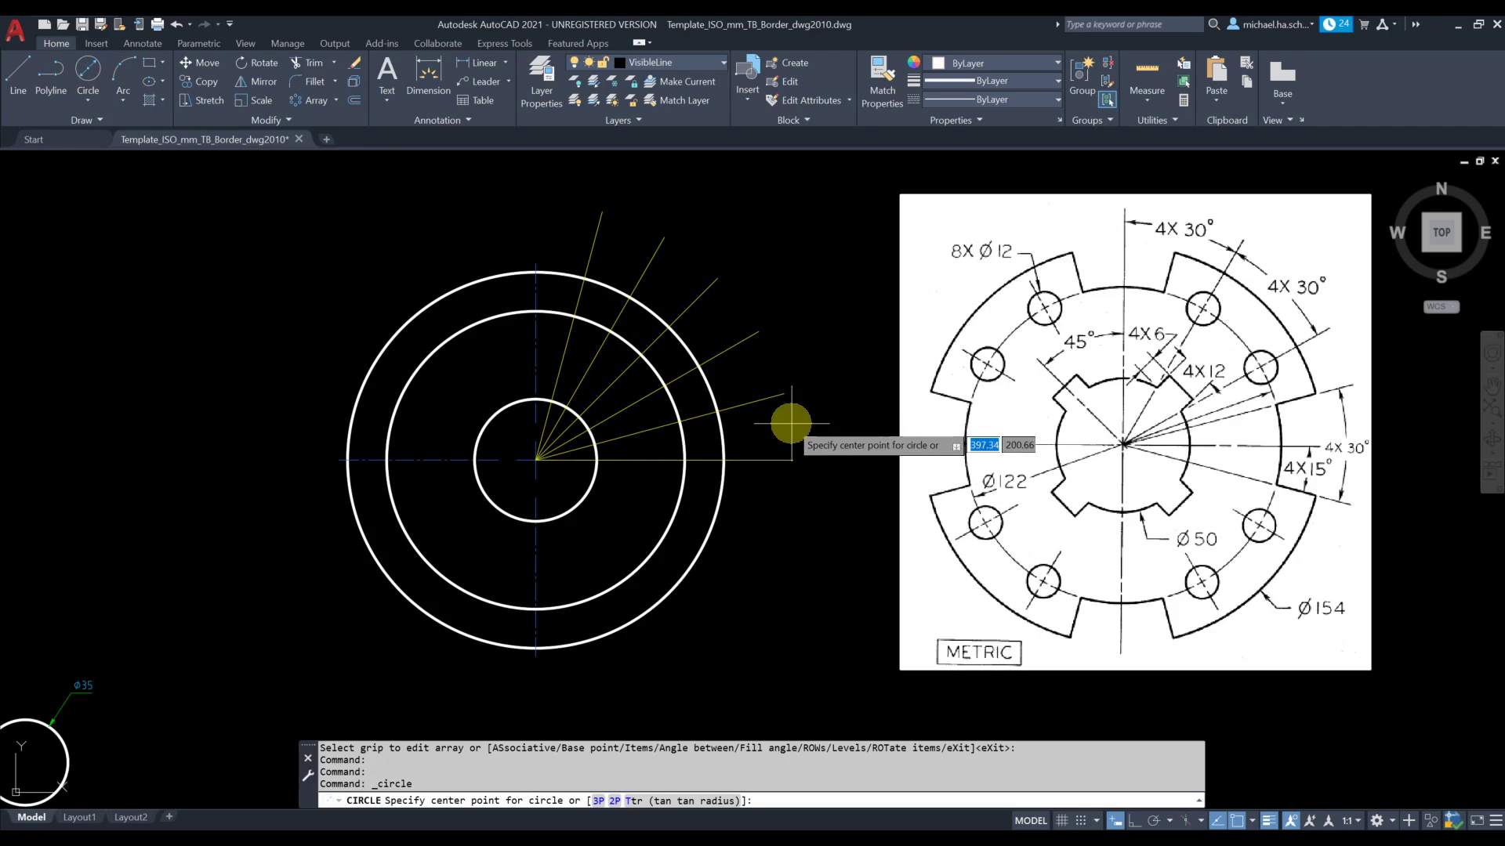
click(665, 385)
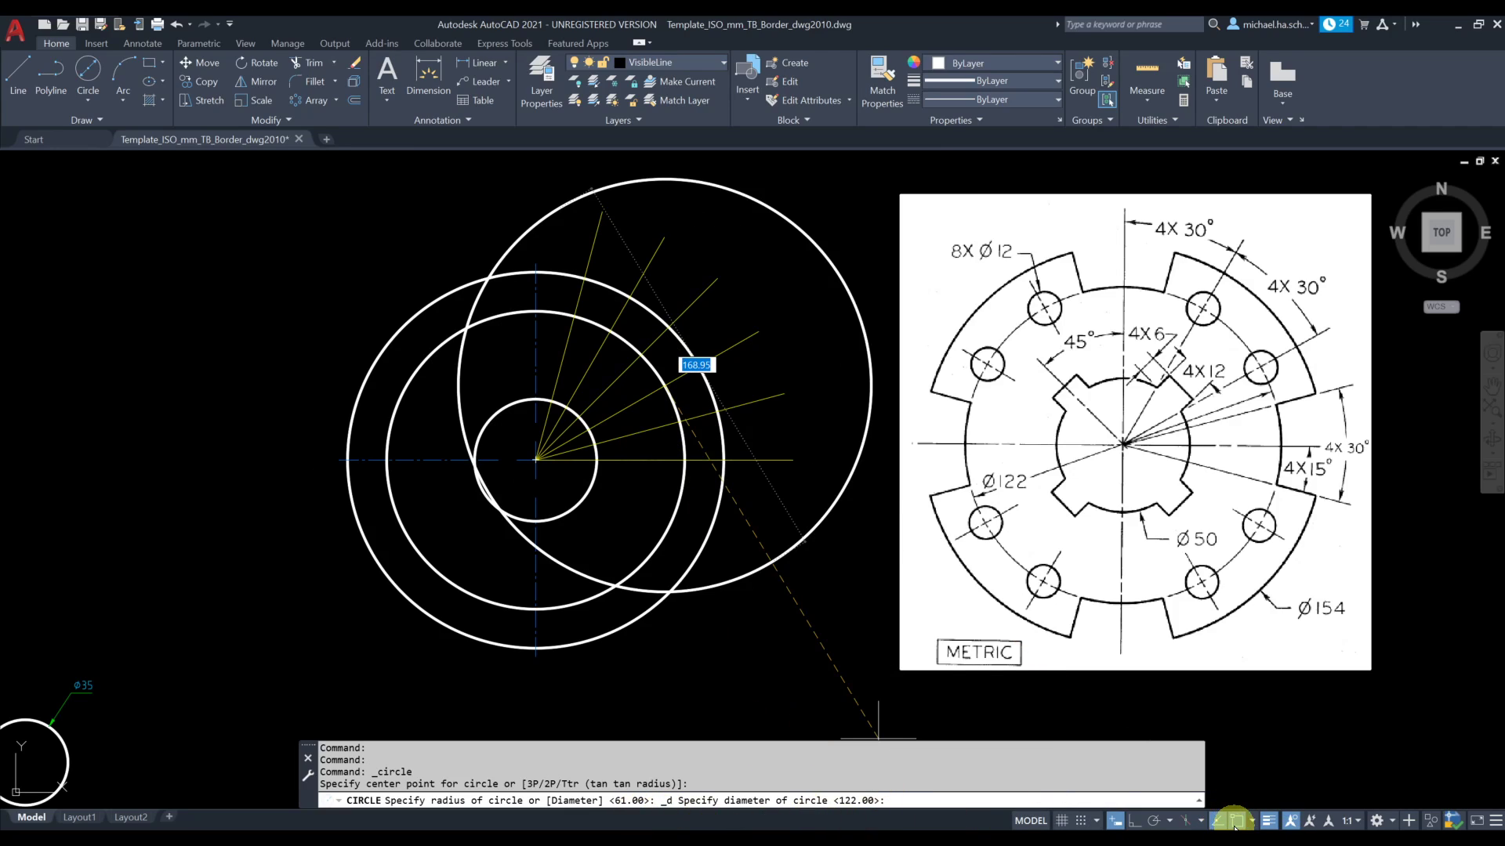
click(1251, 822)
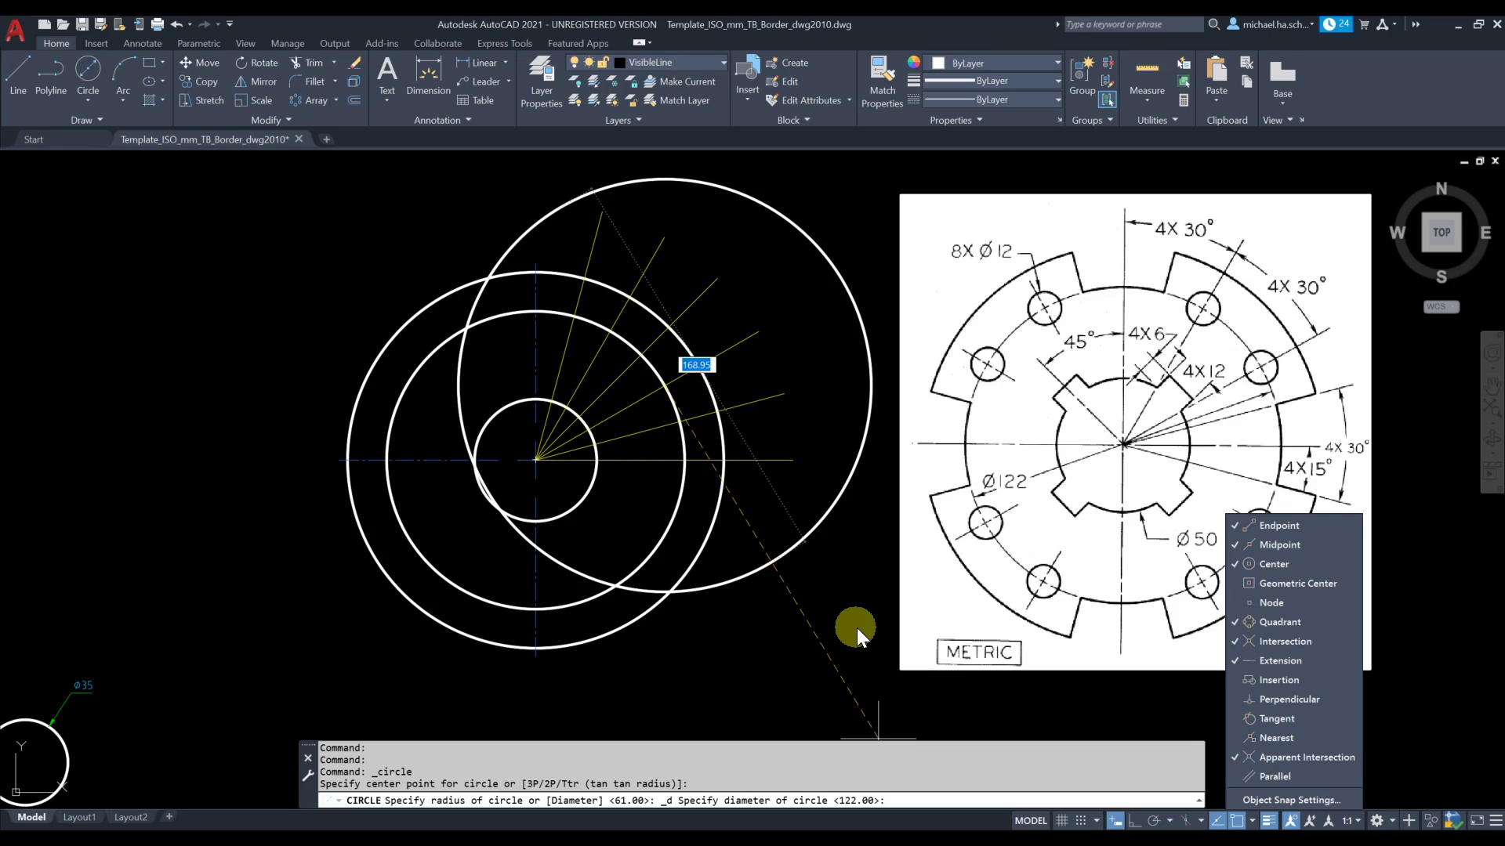
key(Escape)
key(Escape)
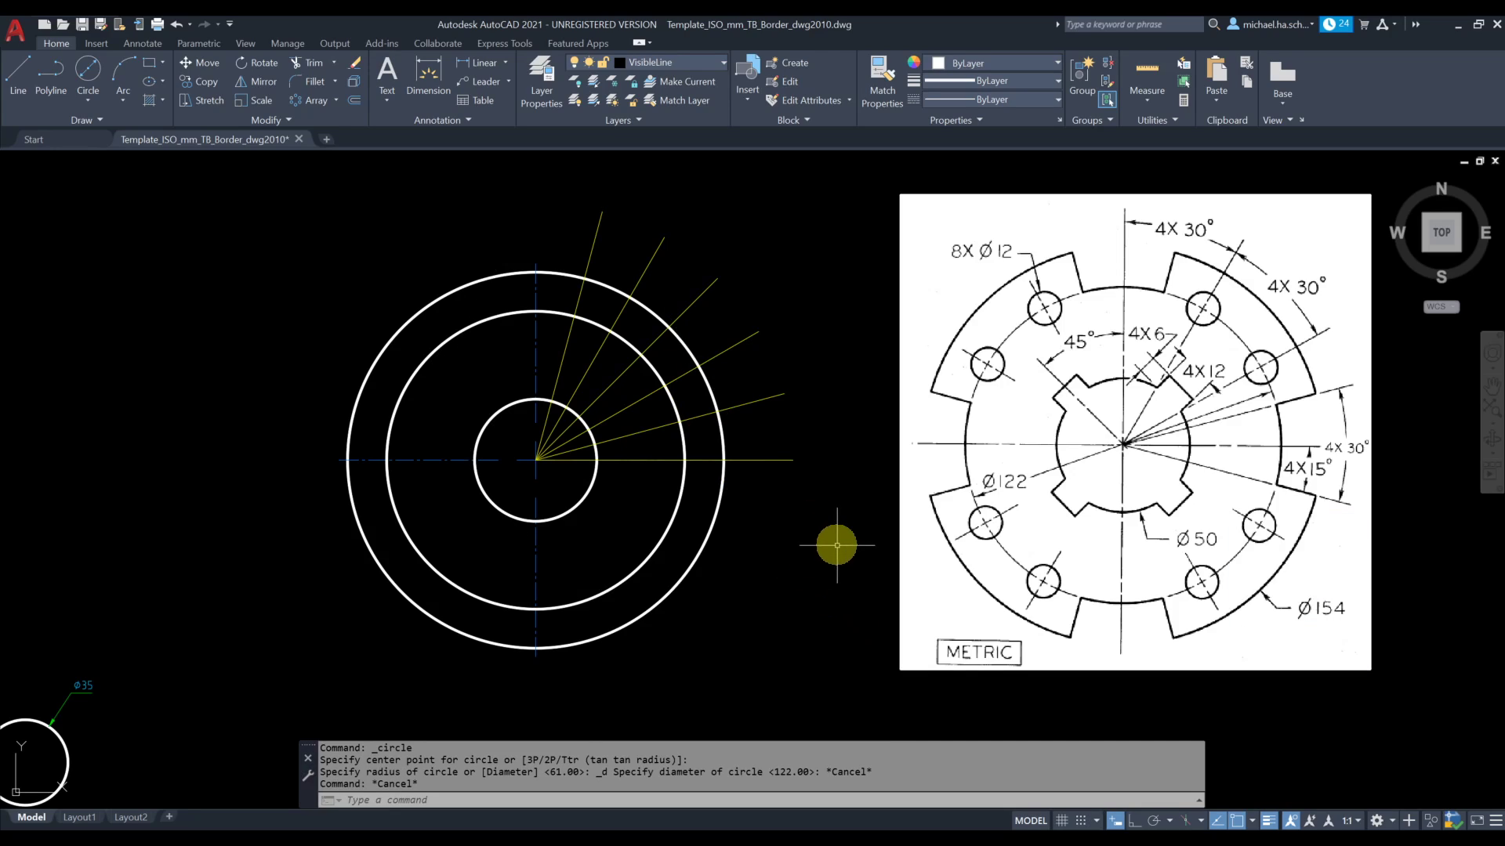
Draw a 12 mm diameter circle centered where the 30° construction line crosses the 122 mm circle
click(92, 107)
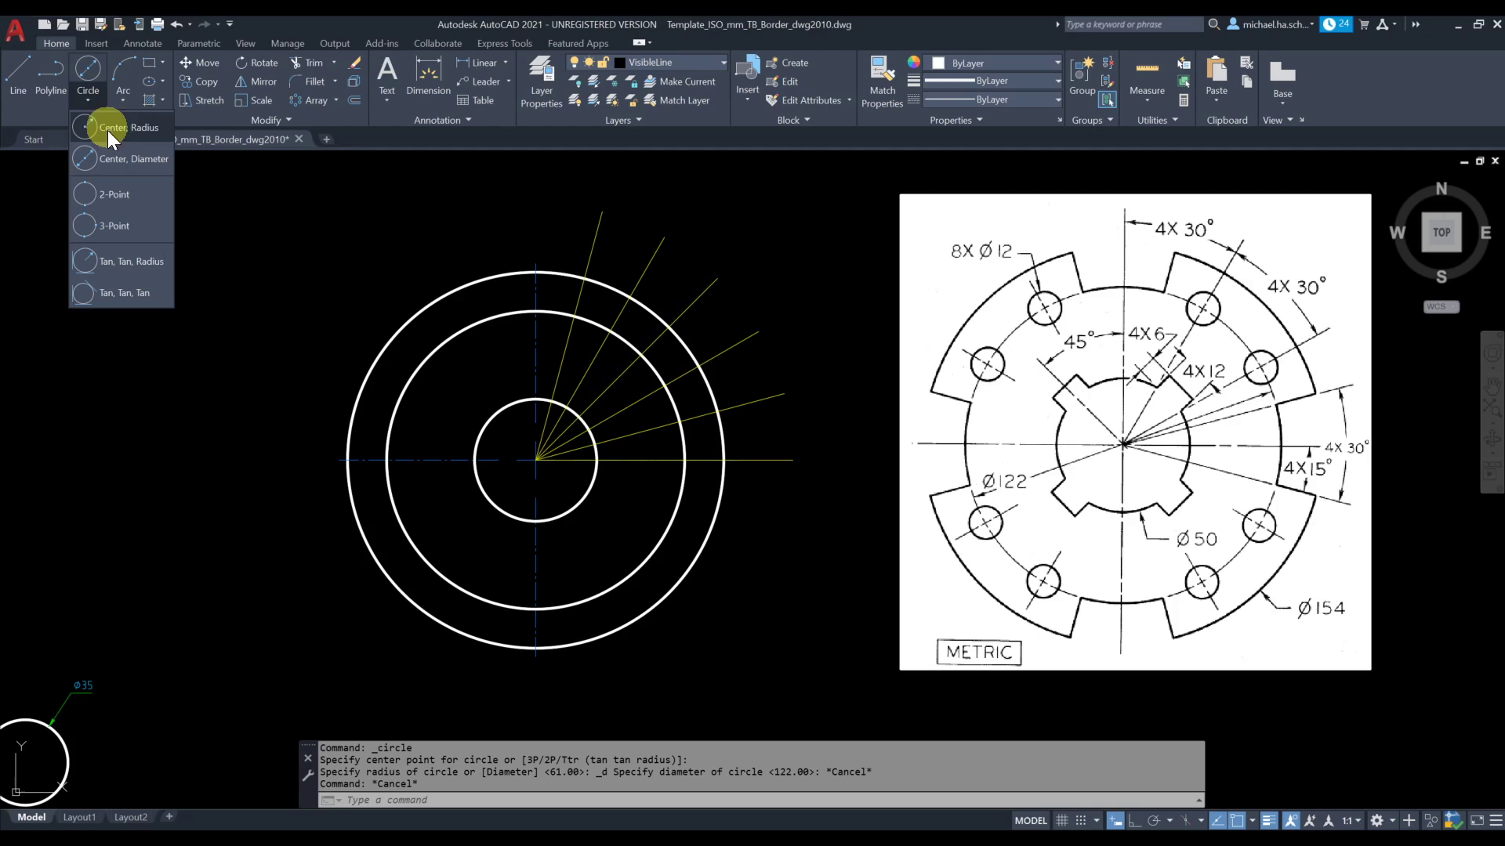
click(116, 149)
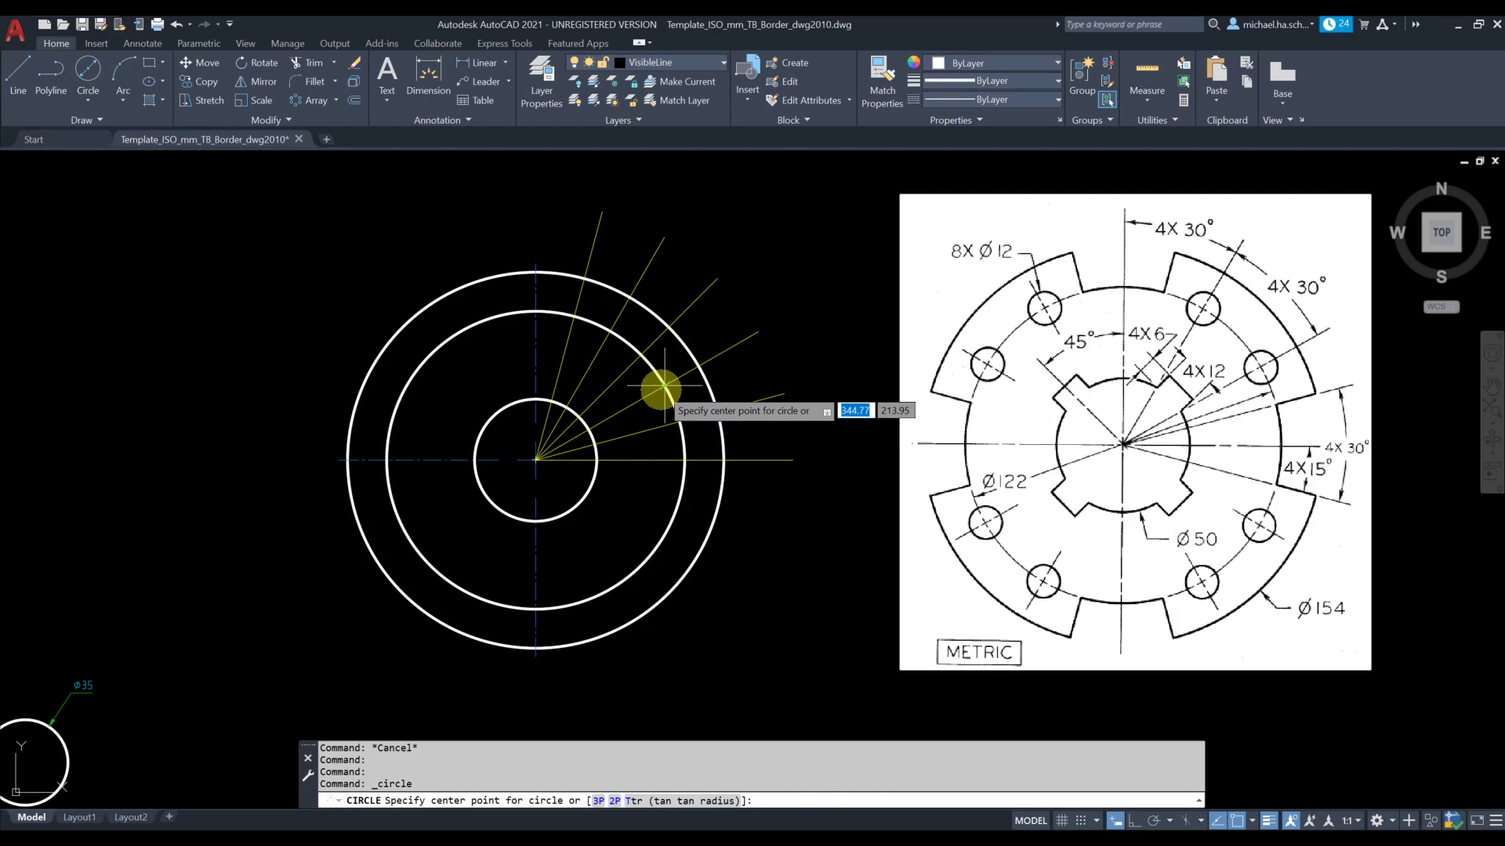
click(665, 386)
text(d)
key(Return)
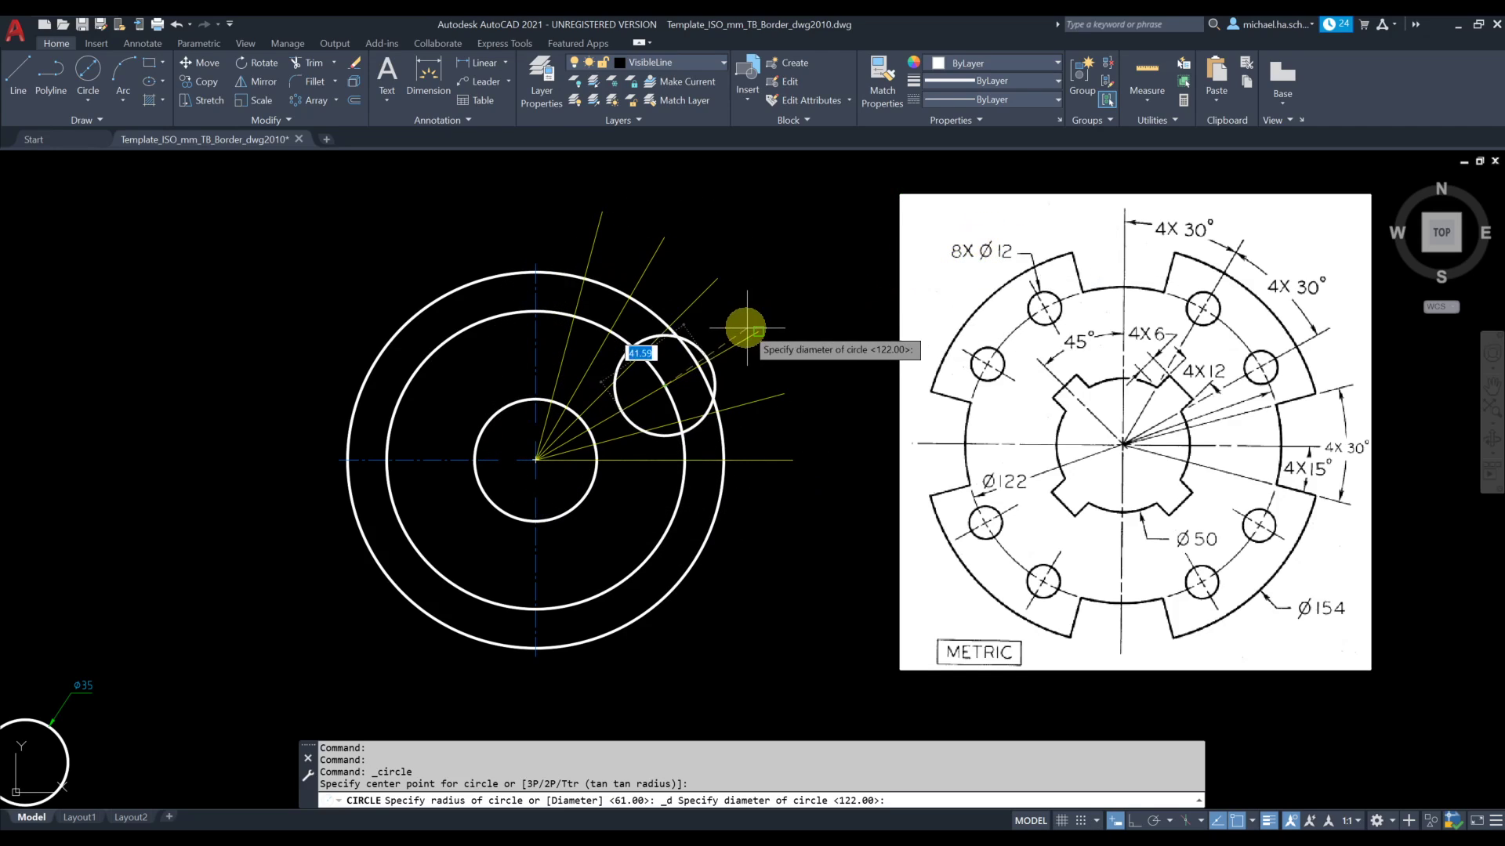
text(12)
key(Return)
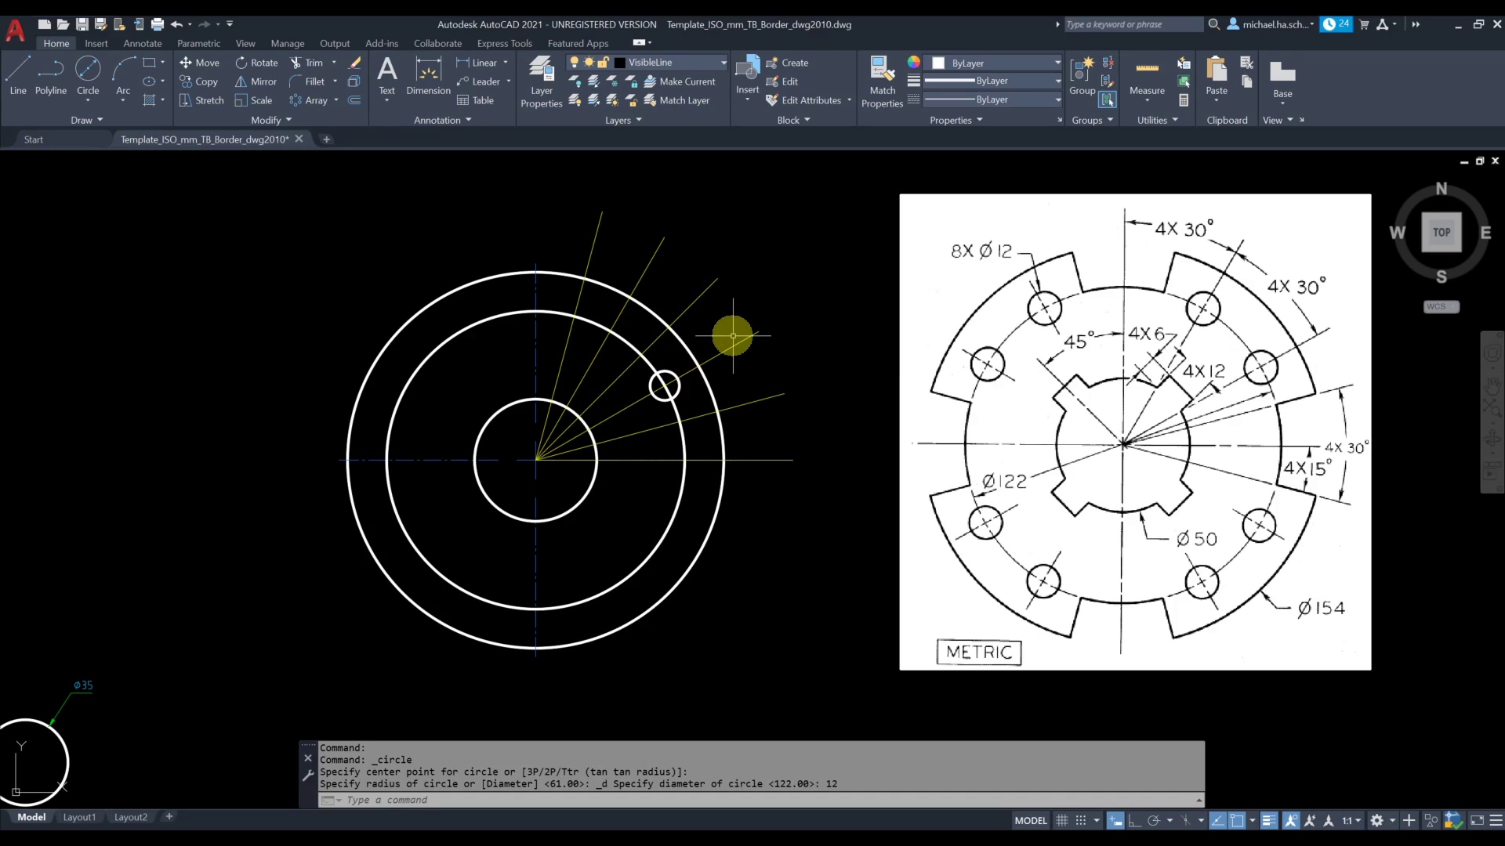
Draw a second 12 mm diameter circle centered where the 60° construction line crosses the 122 mm circle
click(97, 106)
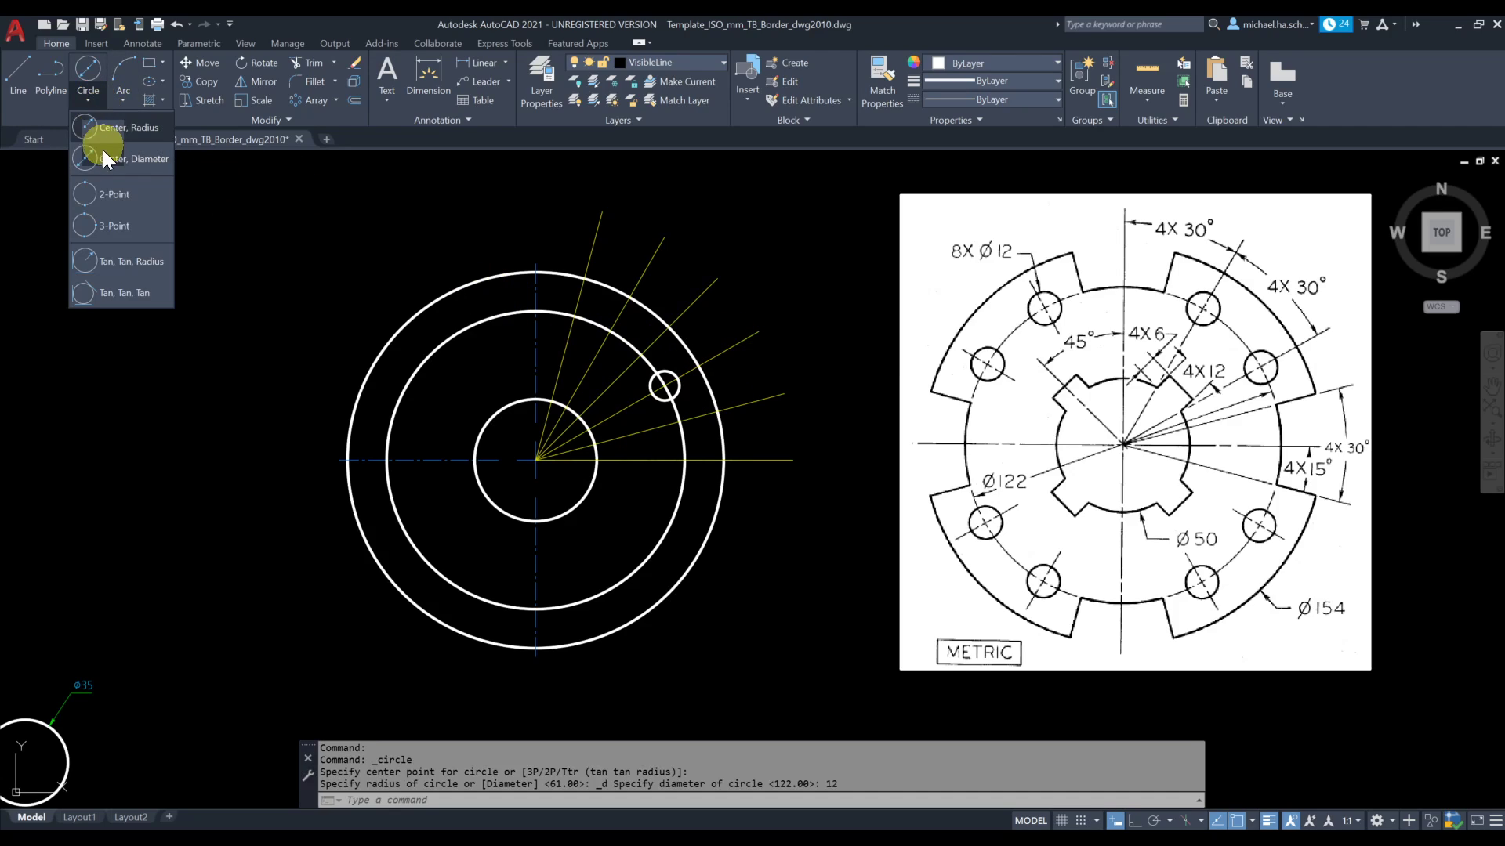
click(130, 149)
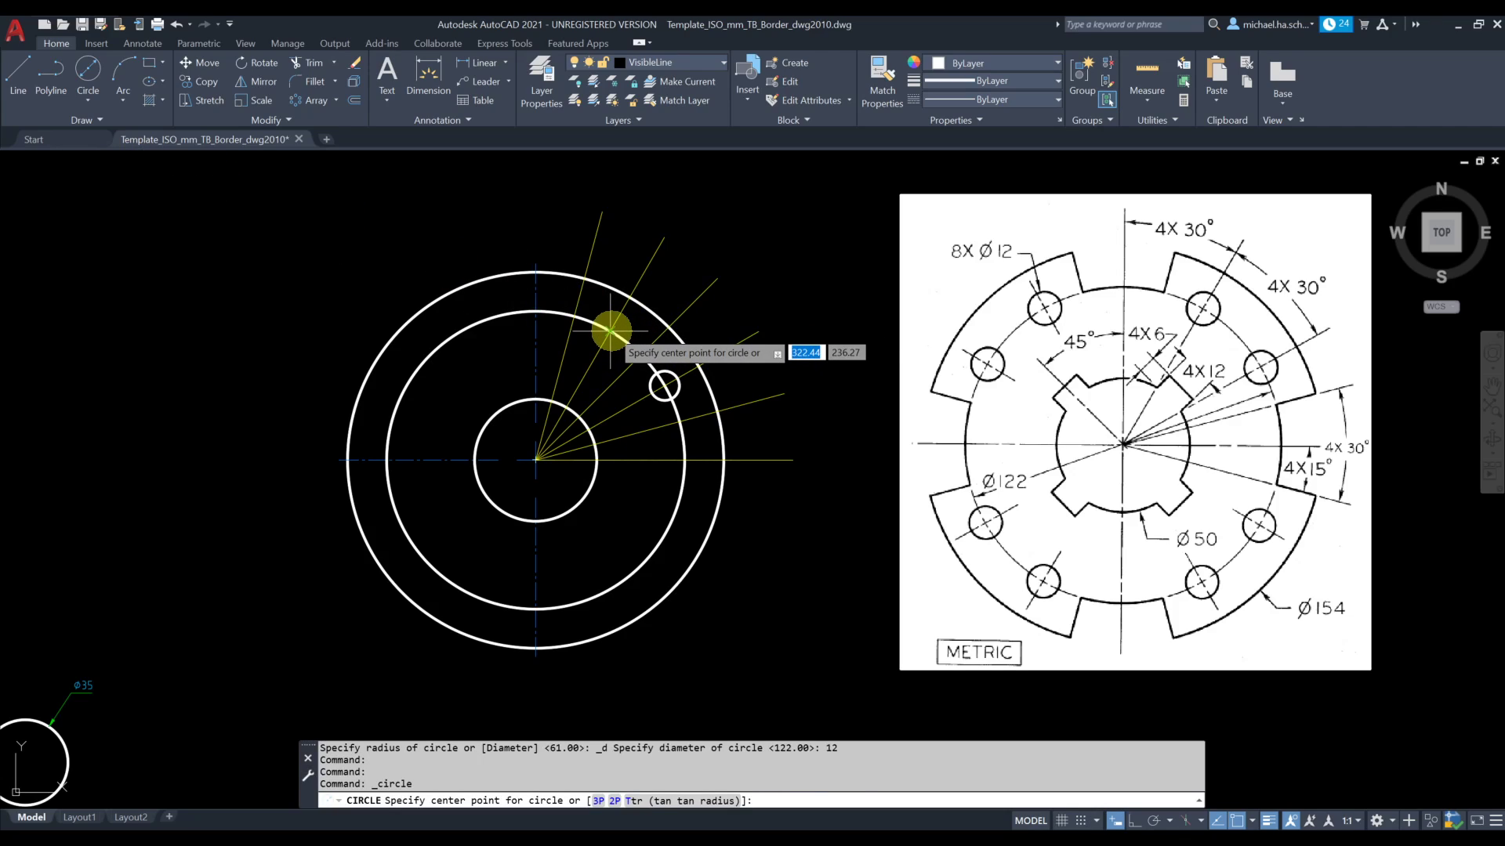
click(610, 331)
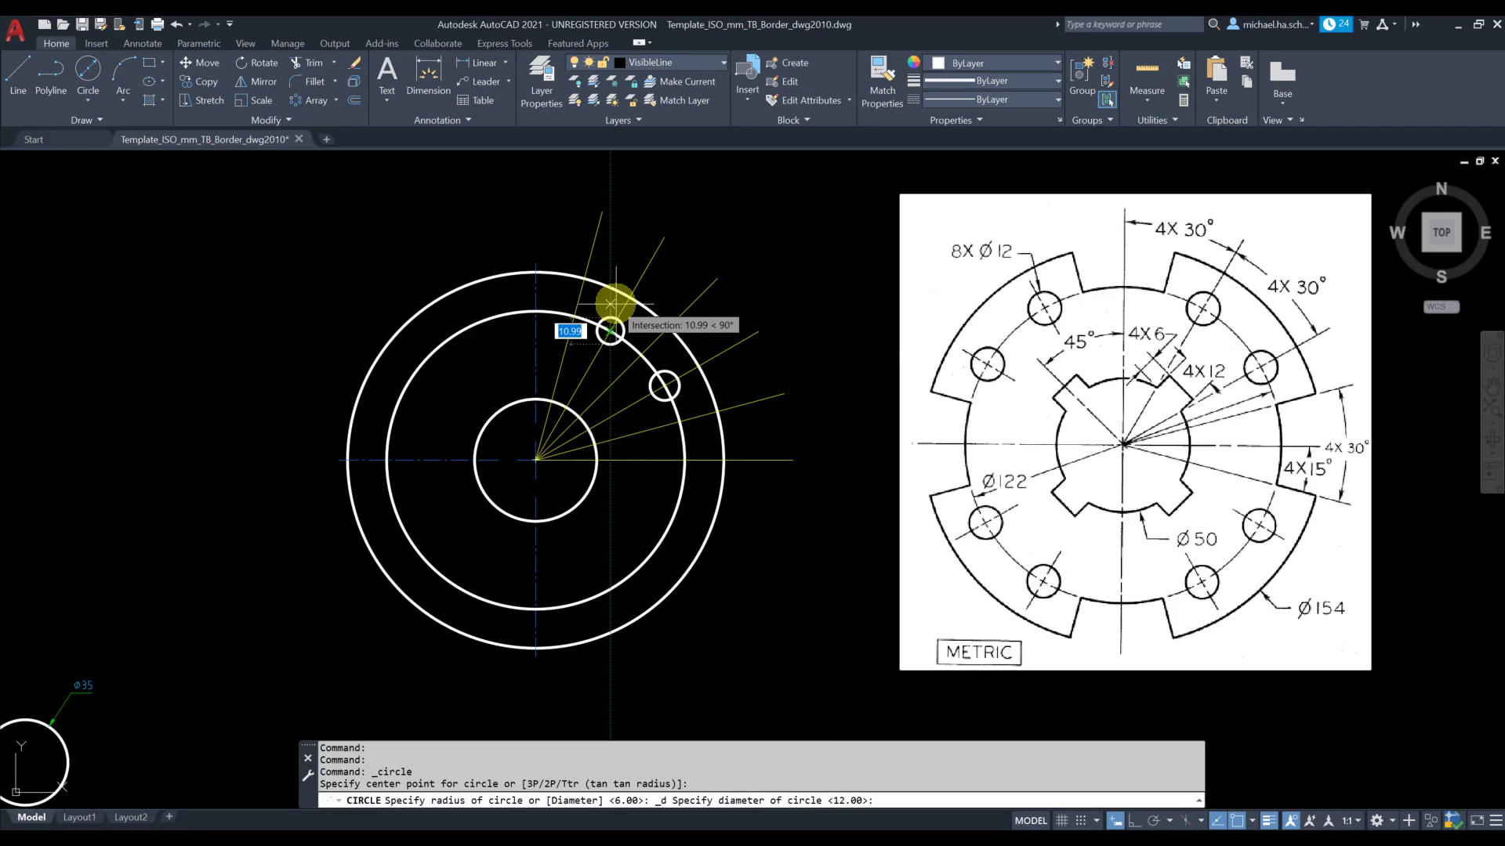
text(12)
key(Return)
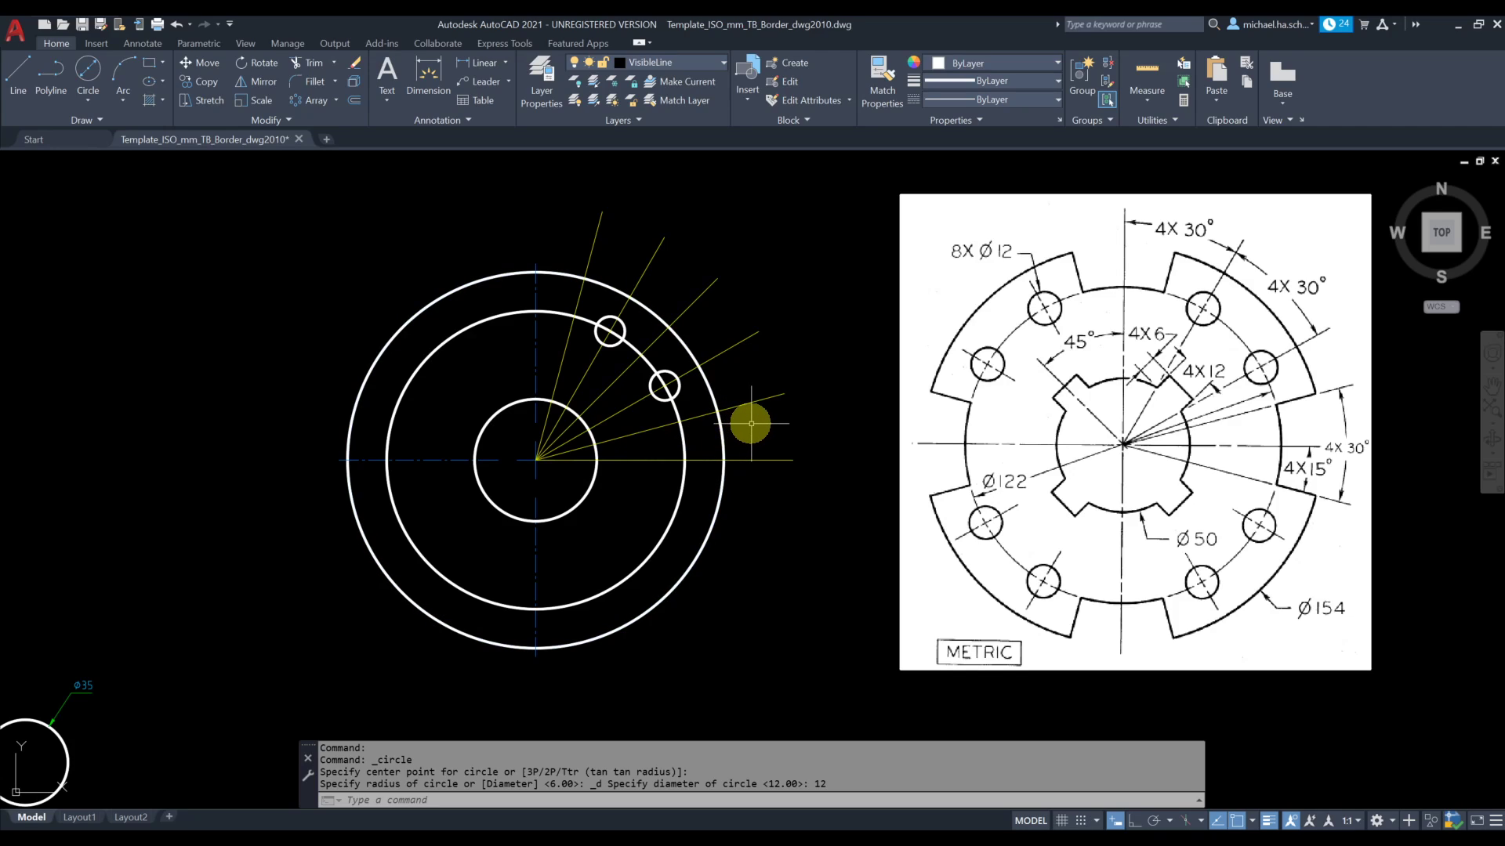
Draw two line segments between the 122 mm and 154 mm circles along the 15° and 75° construction lines
click(17, 69)
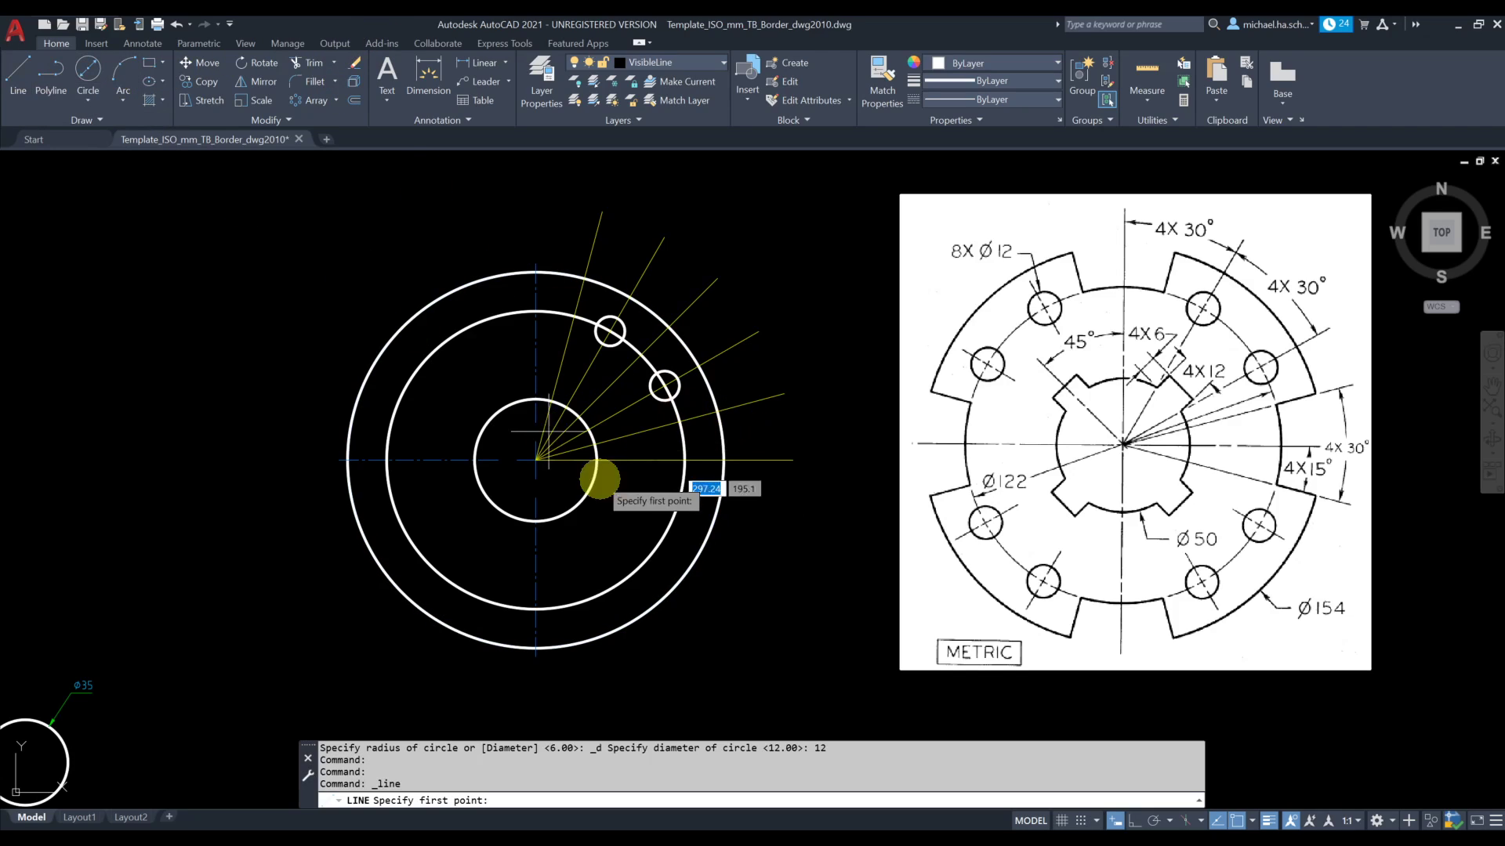
click(681, 421)
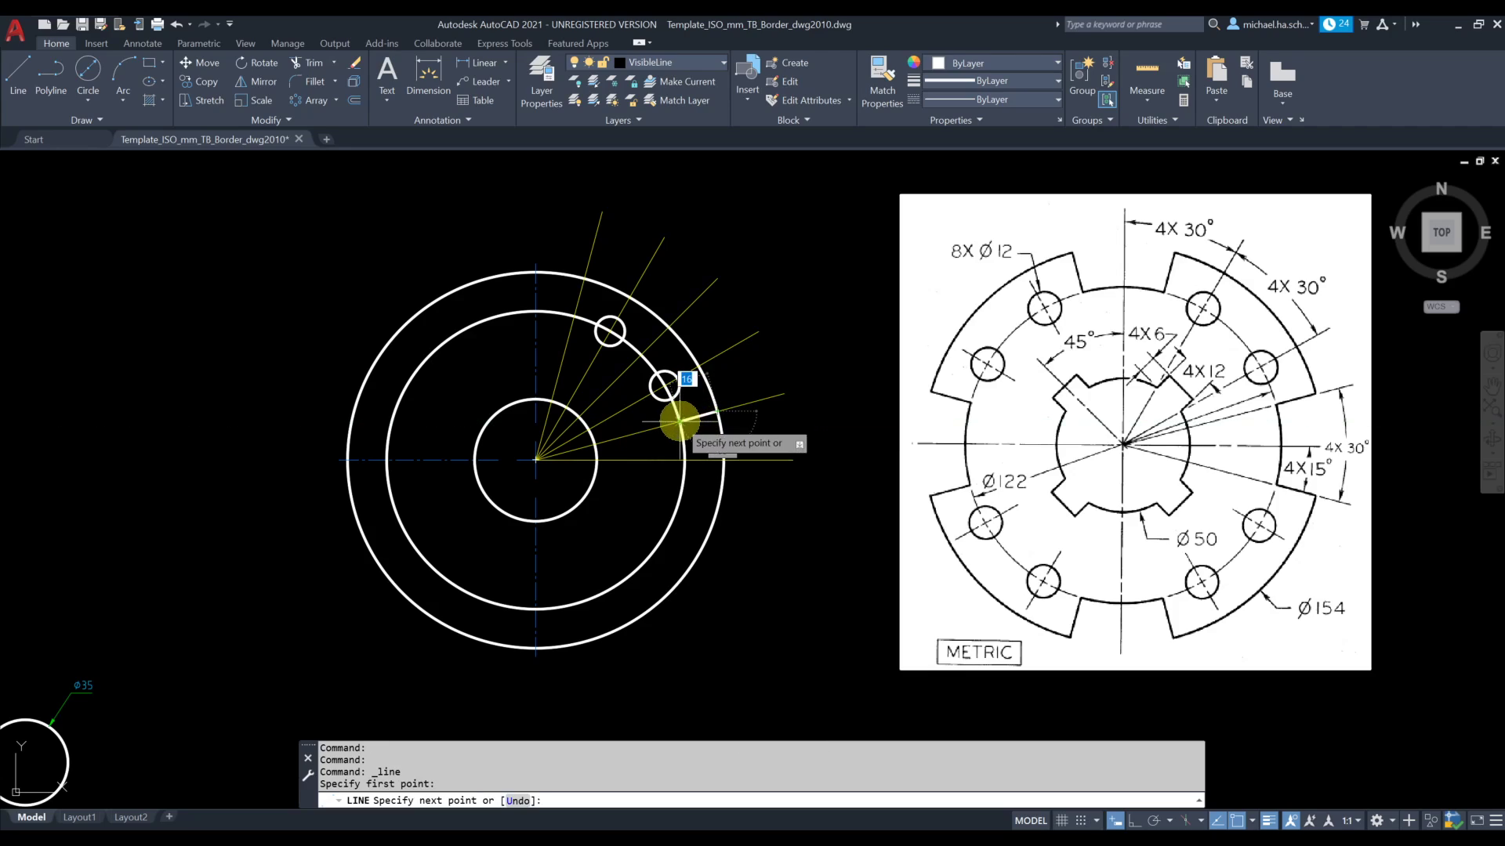
key(Escape)
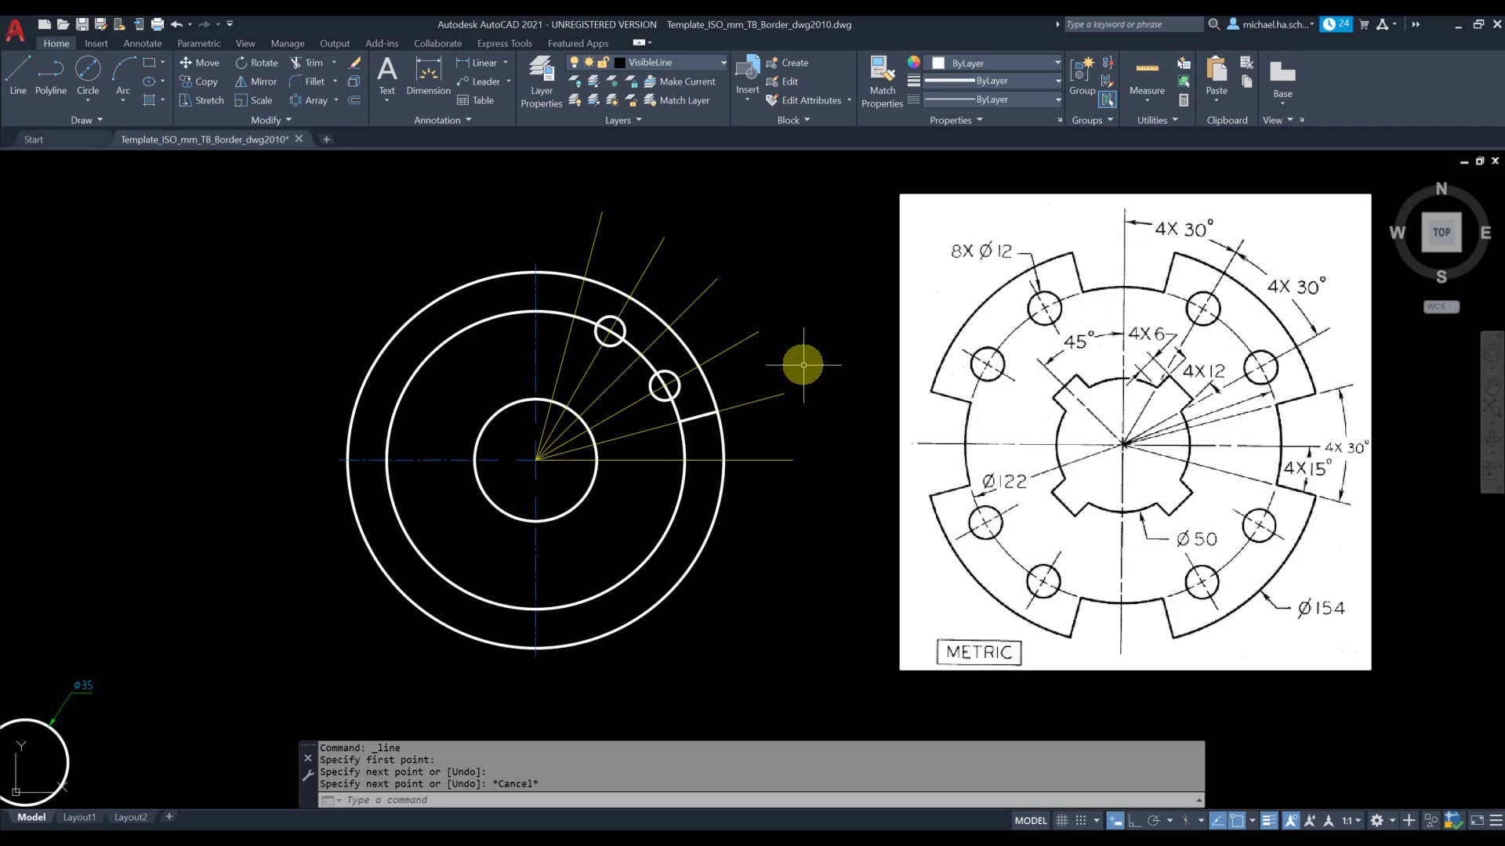
key(Return)
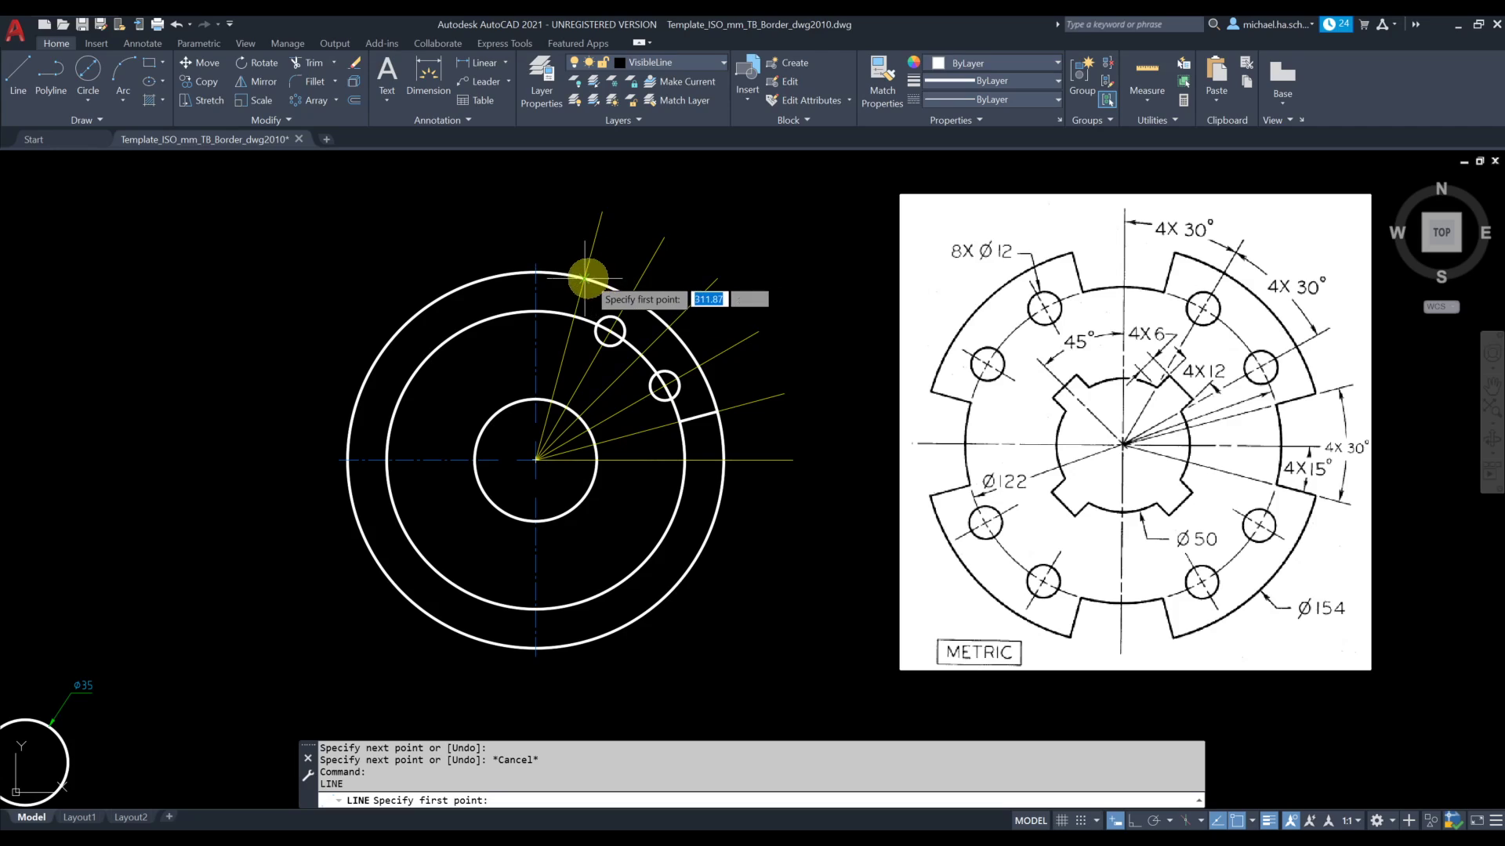
click(576, 315)
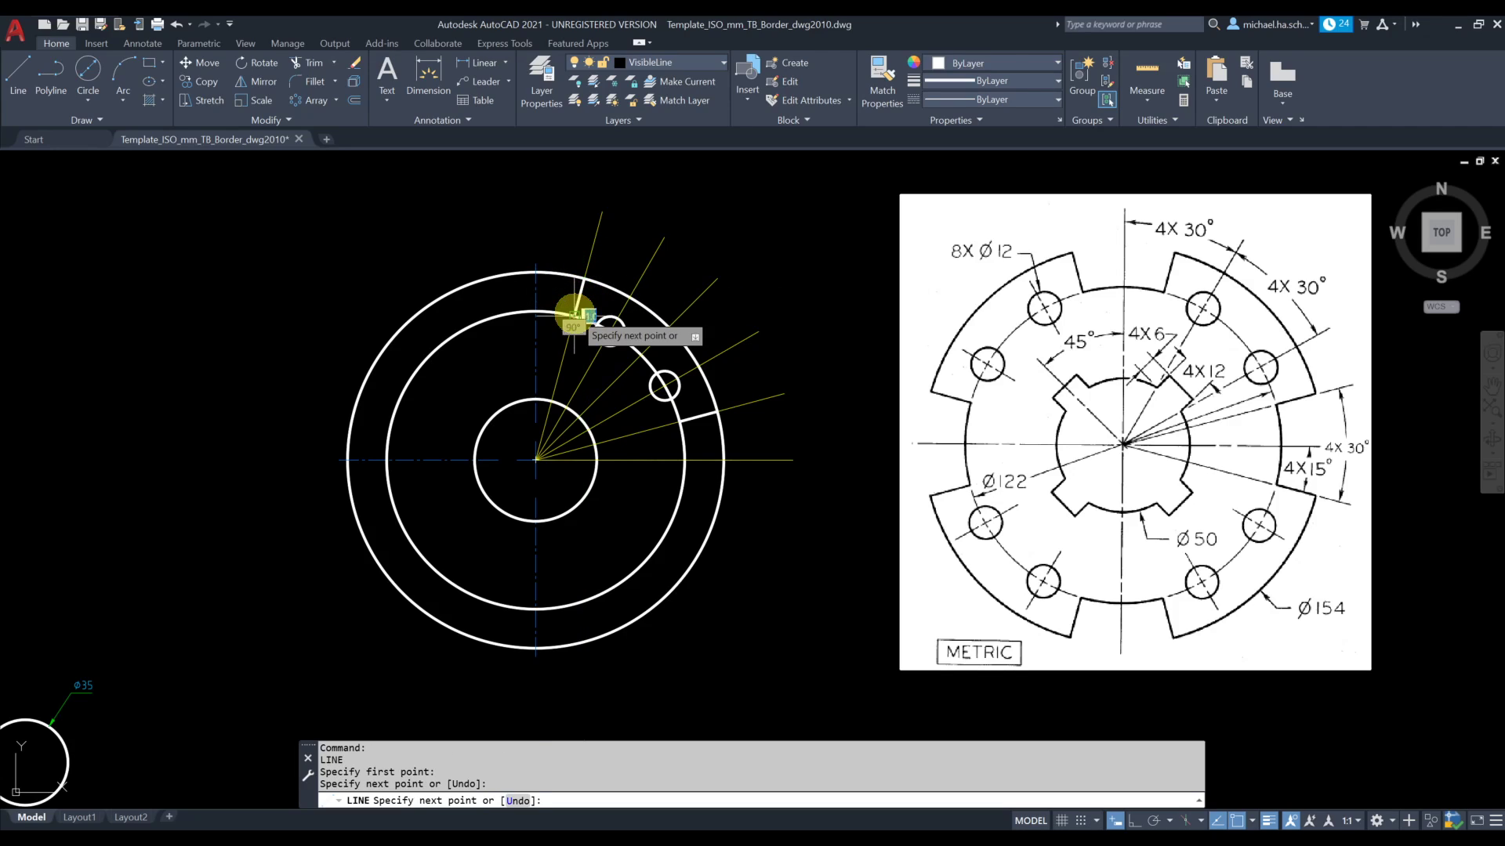
click(584, 276)
key(Return)
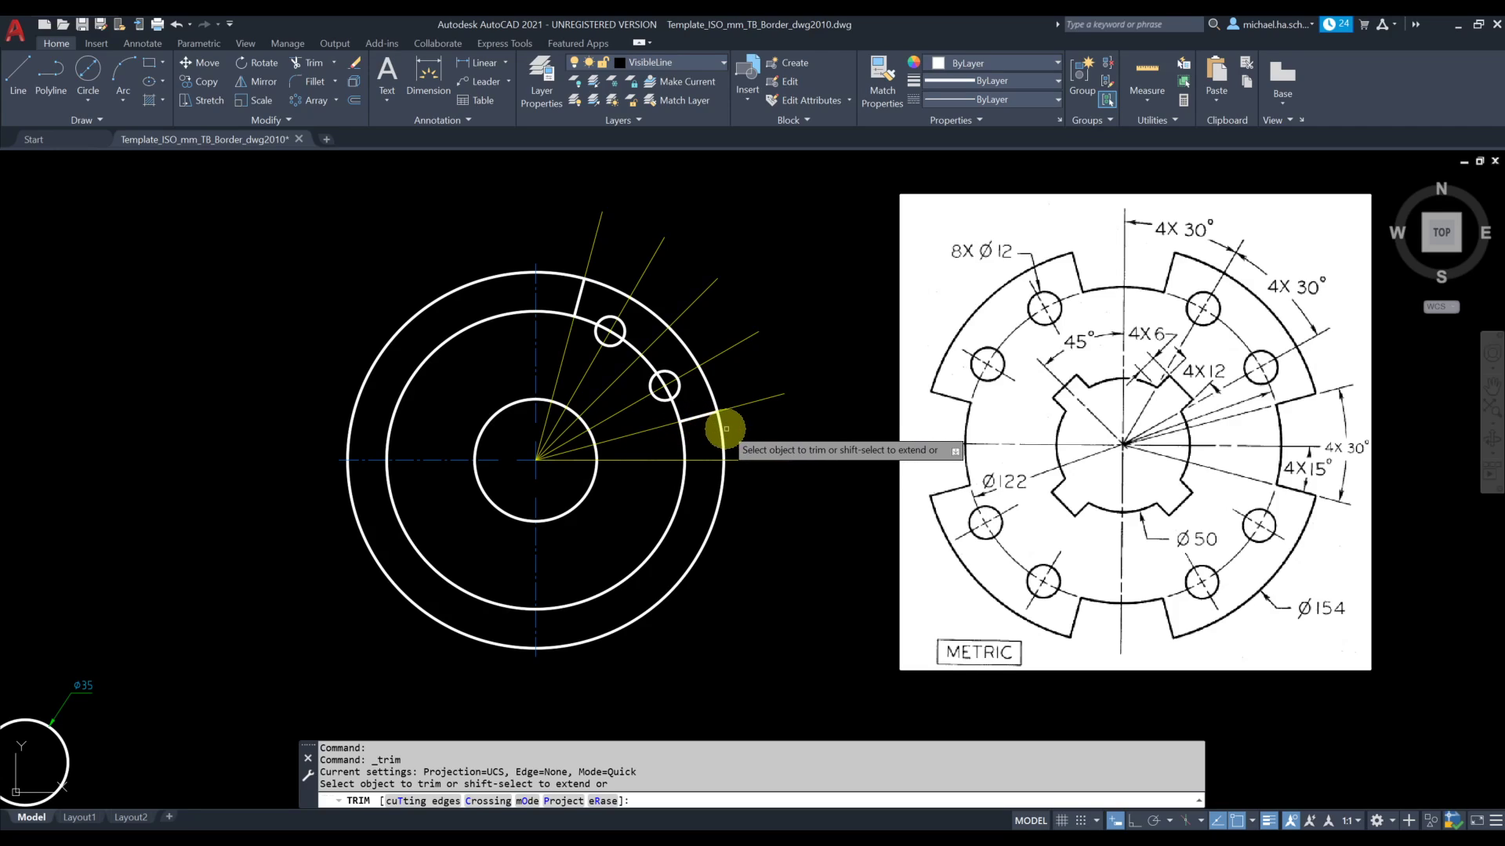
Trim the 154 mm circle between 0° and 15°, and remove the 122 mm circle's arc between the 15° and 75° edges
click(722, 432)
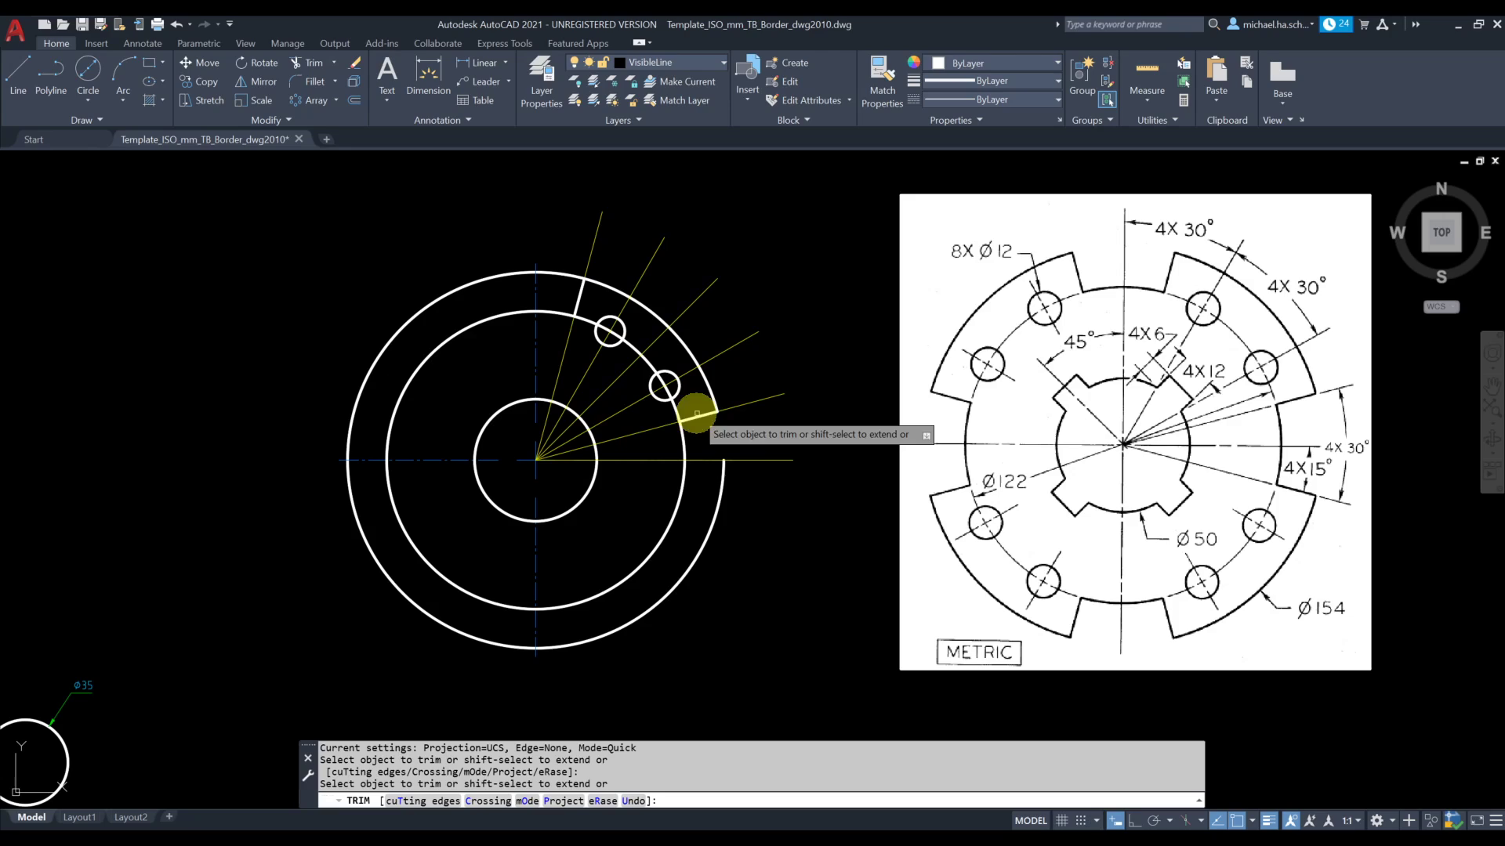
click(675, 408)
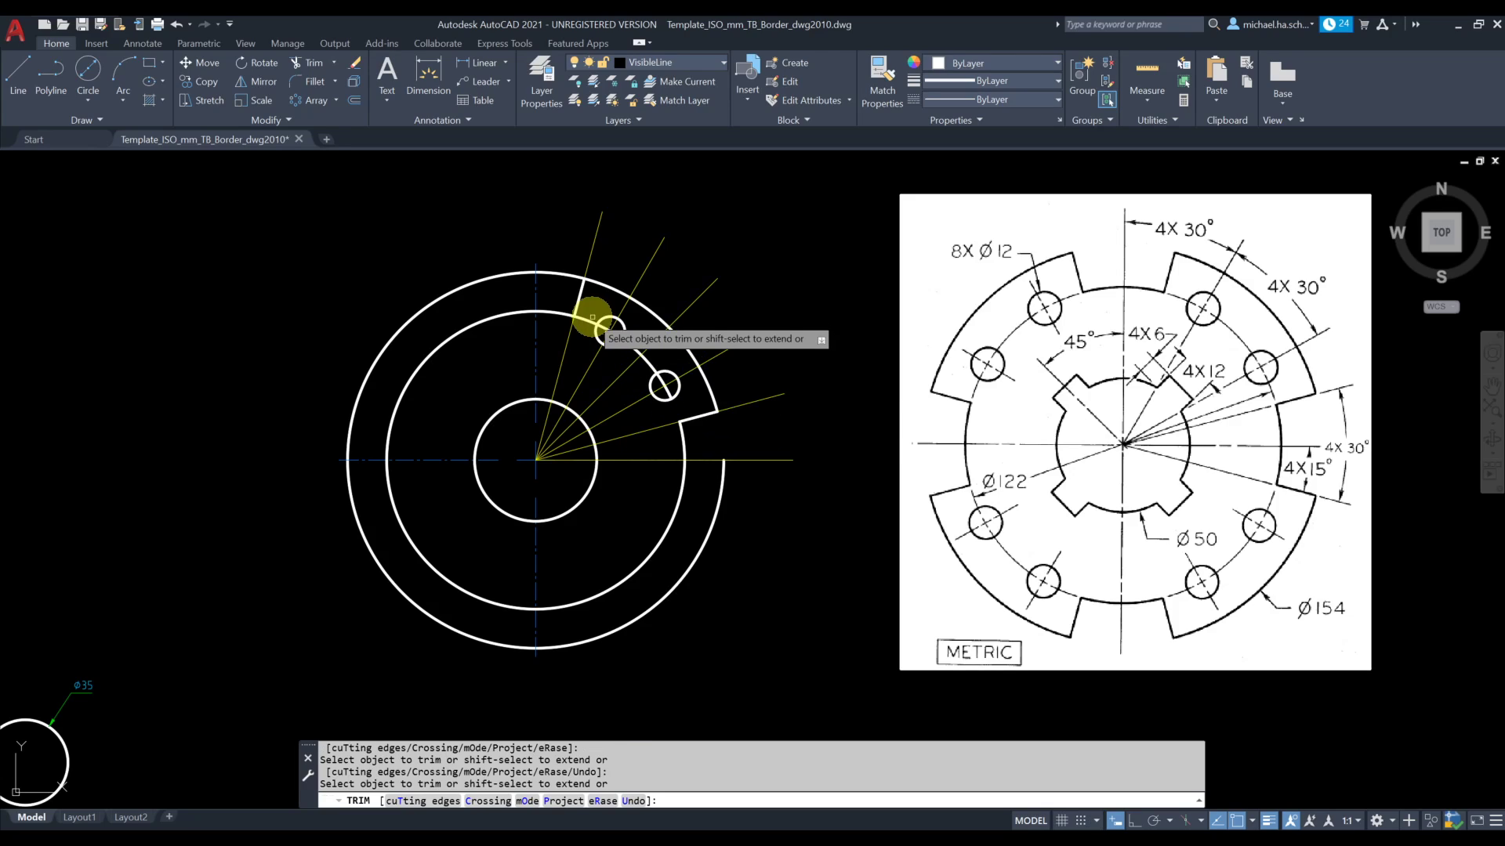
key(Return)
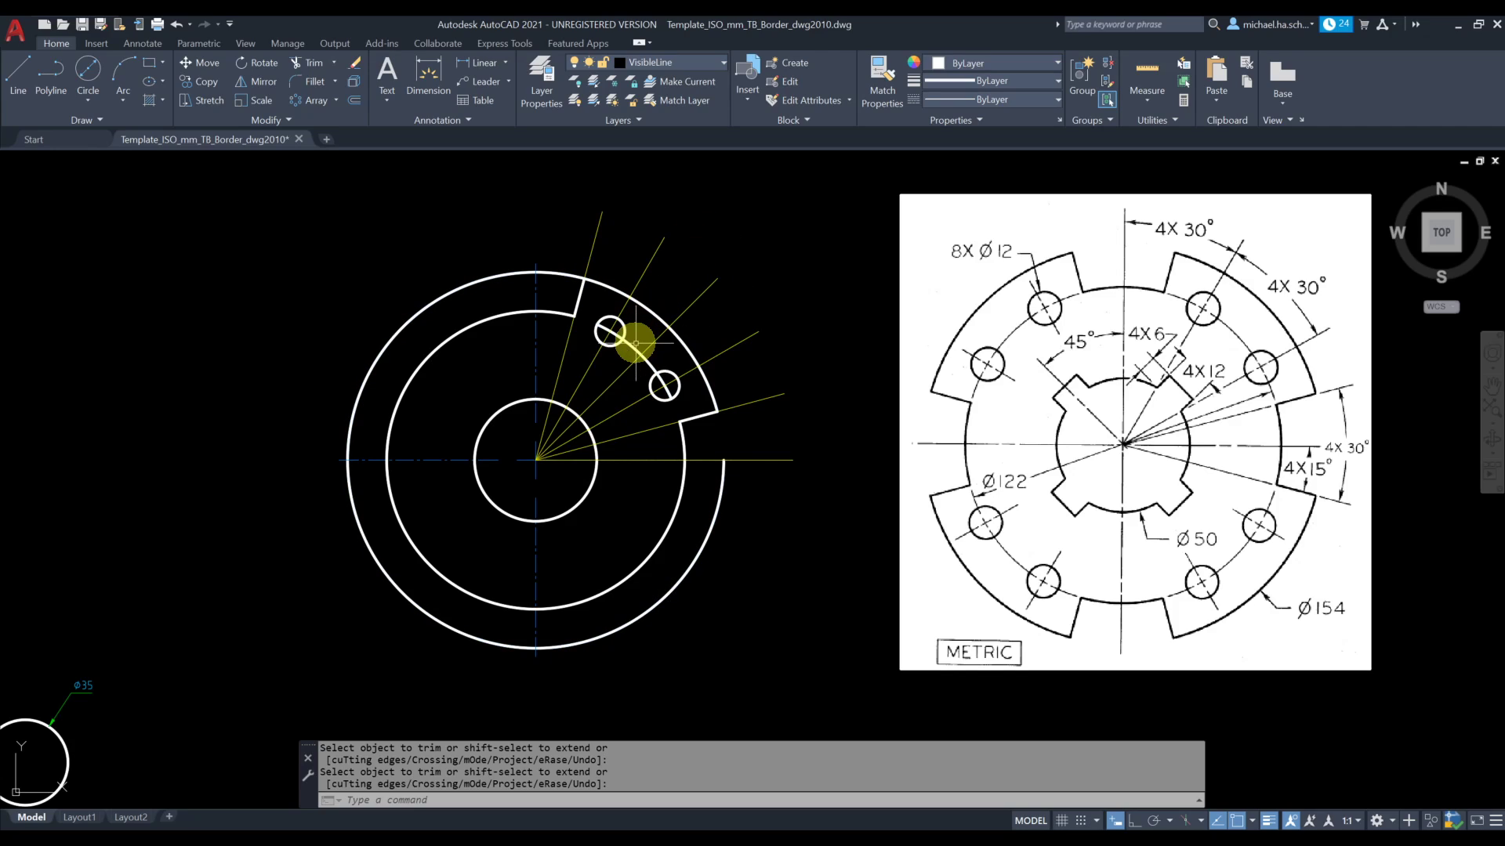
key(Return)
click(633, 346)
key(Delete)
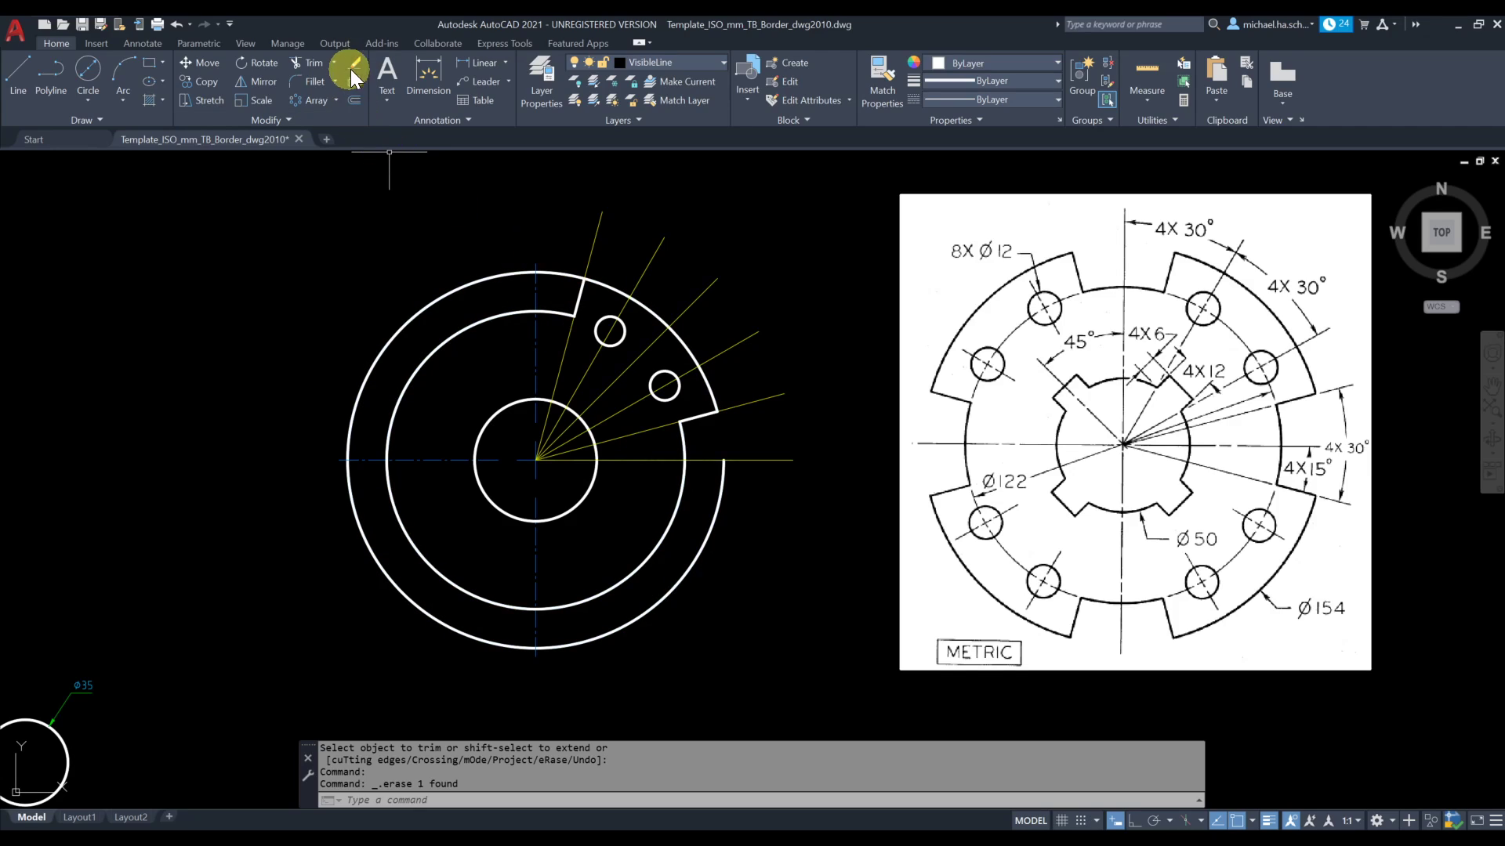
Trim the 154 mm circle between the 75° edge and the vertical centerline
click(310, 64)
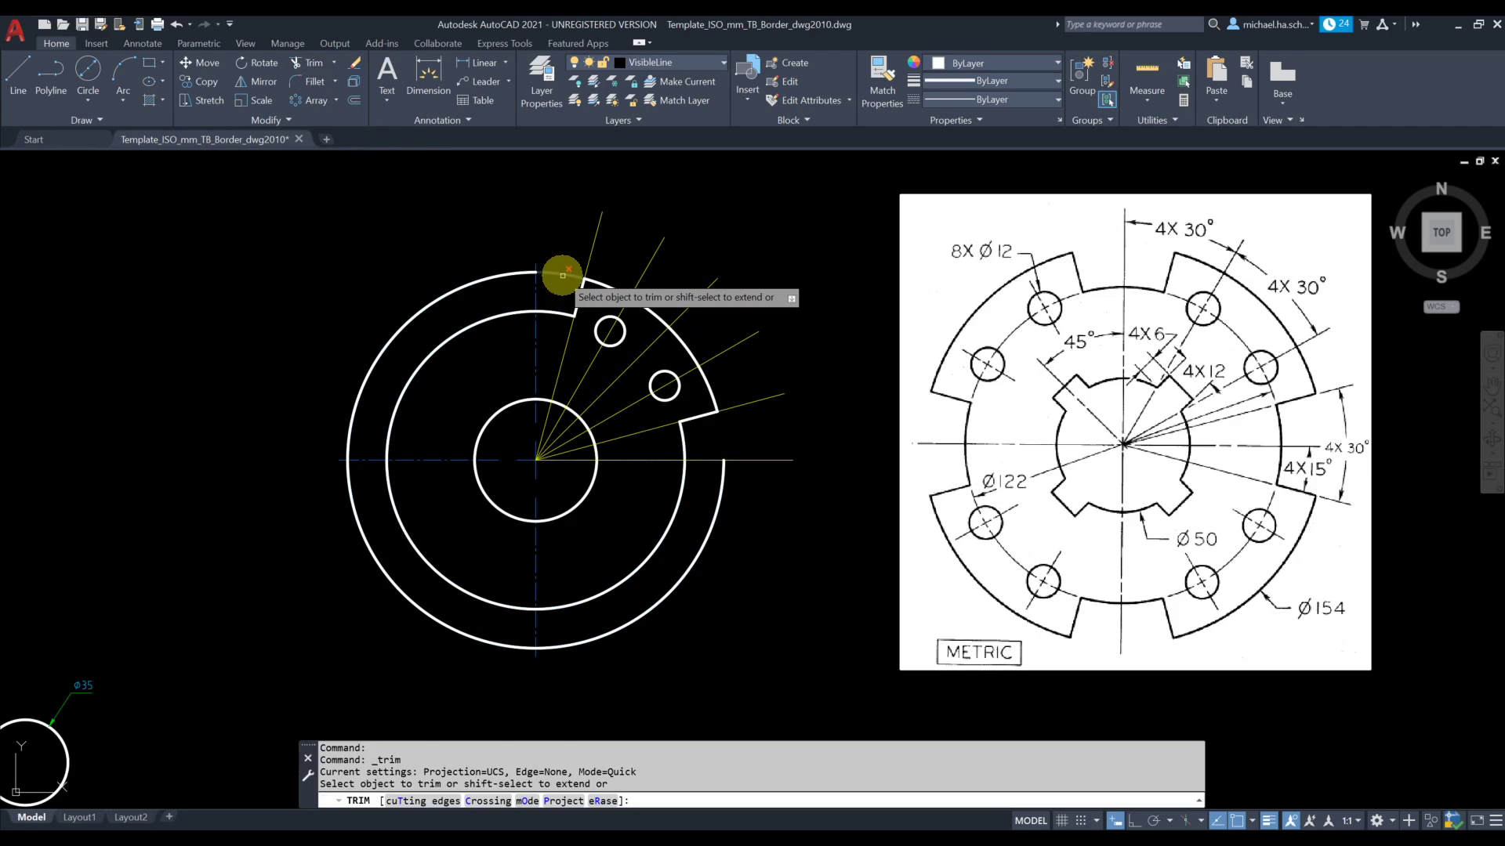
click(559, 276)
right_click(555, 223)
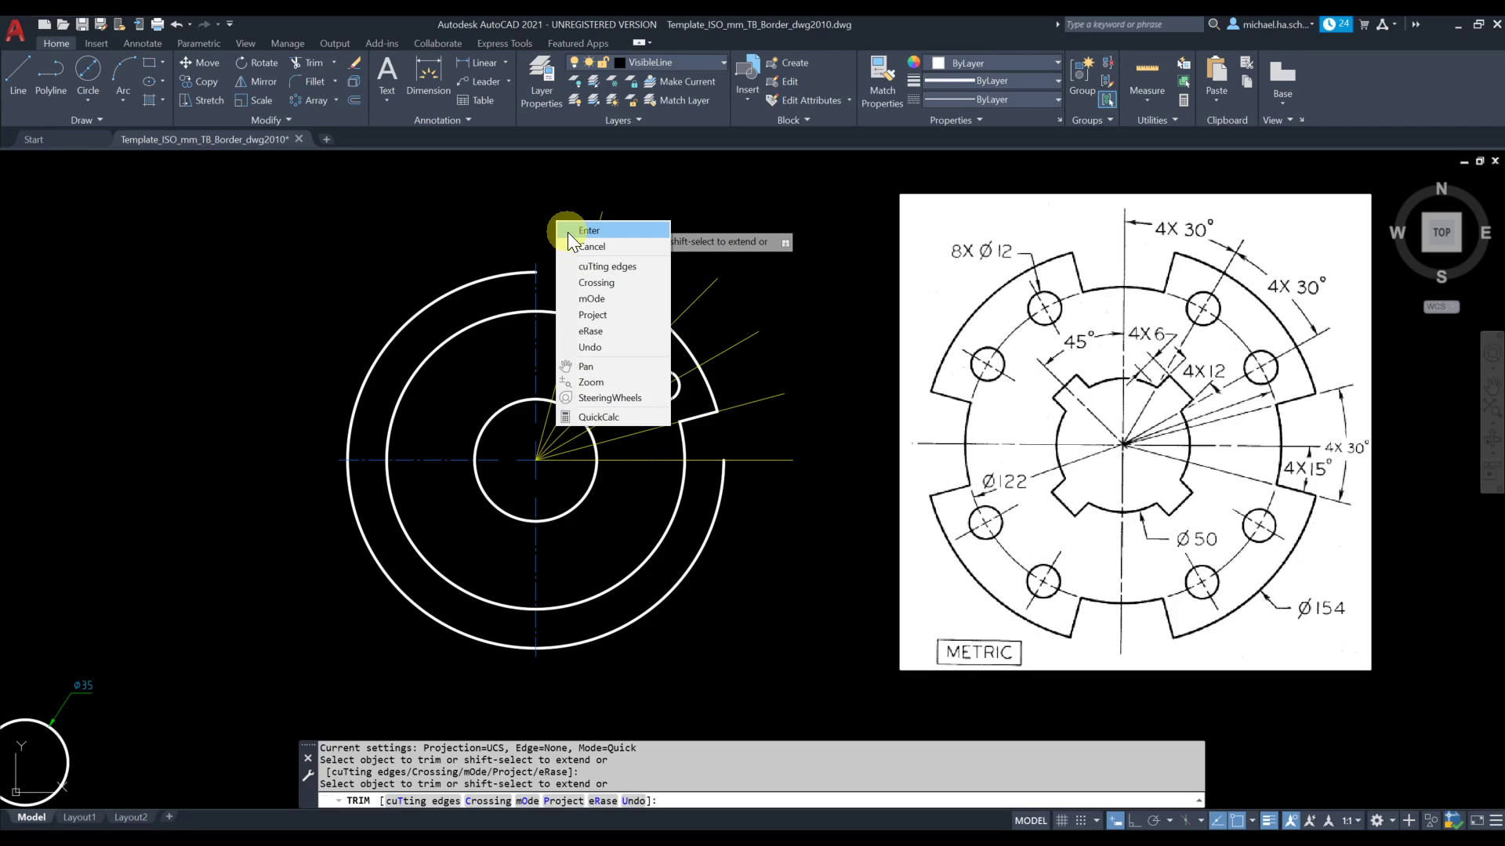
click(590, 235)
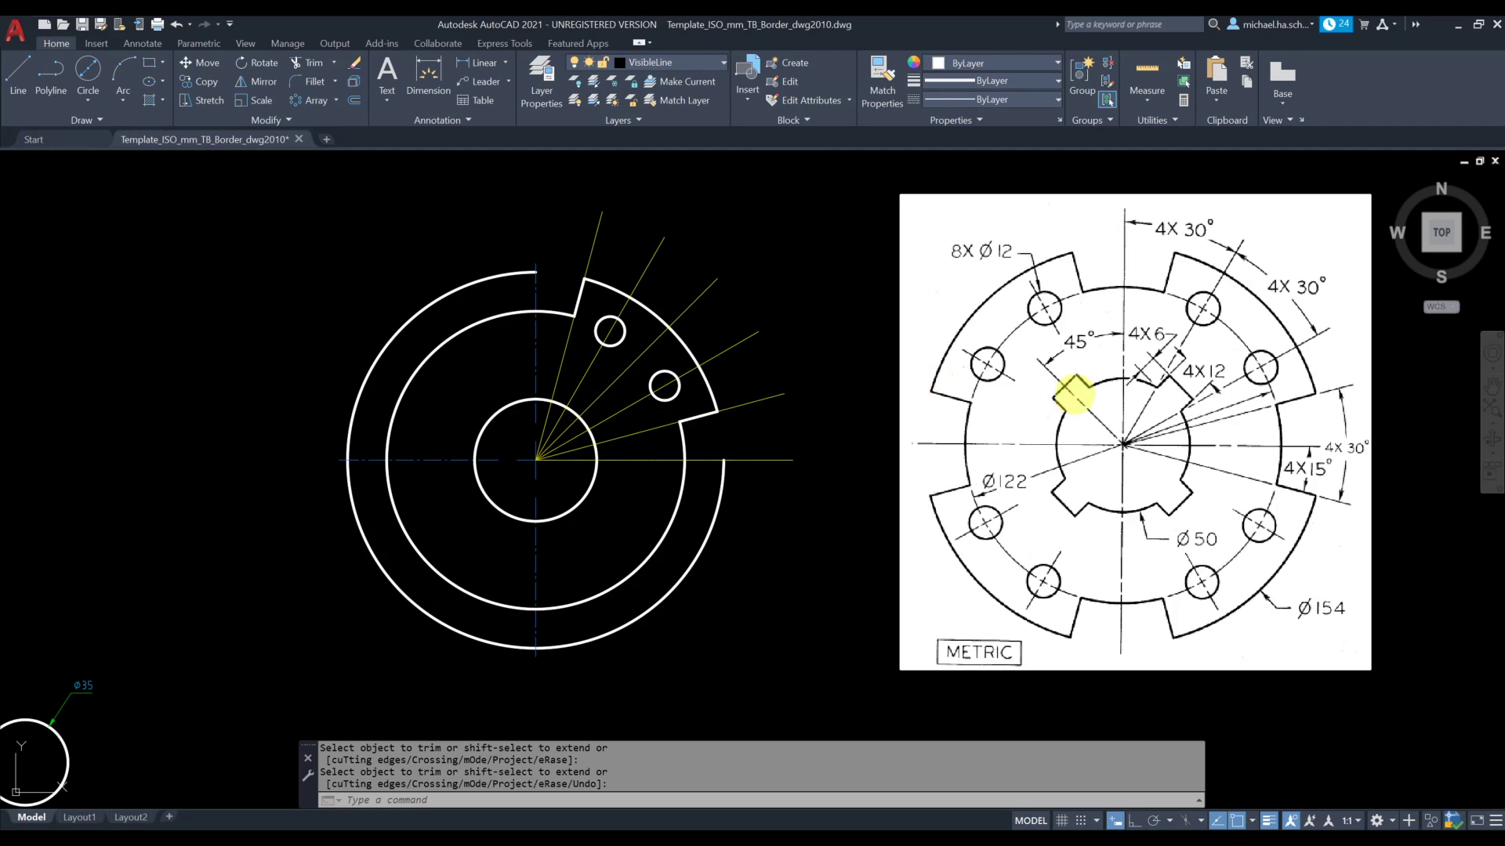
Check whether the 45° construction line selects on its own or together with the whole polar array
scroll(552, 454, up, 2)
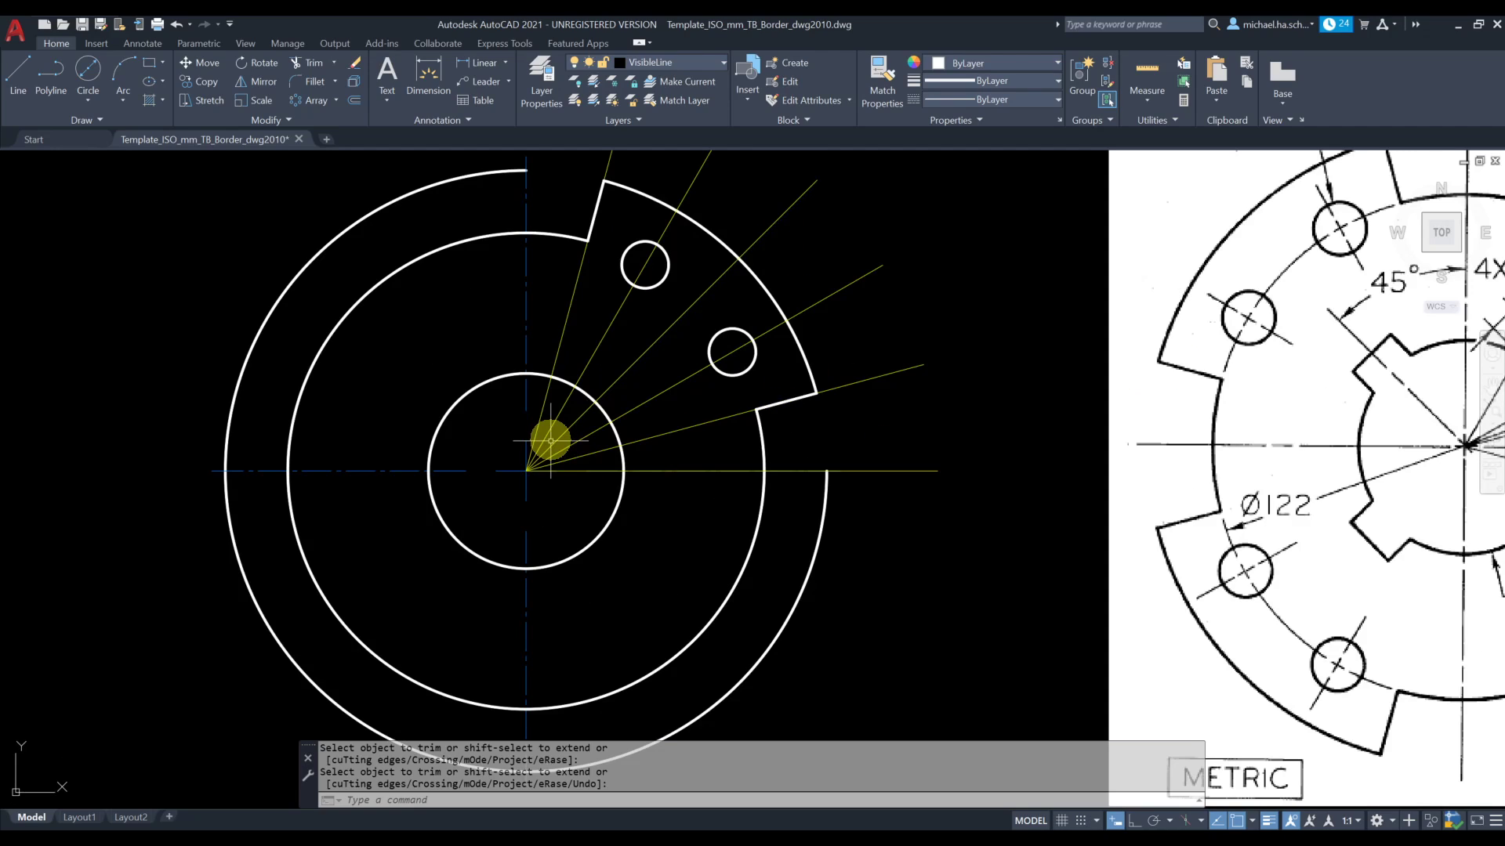
scroll(764, 451, down, 2)
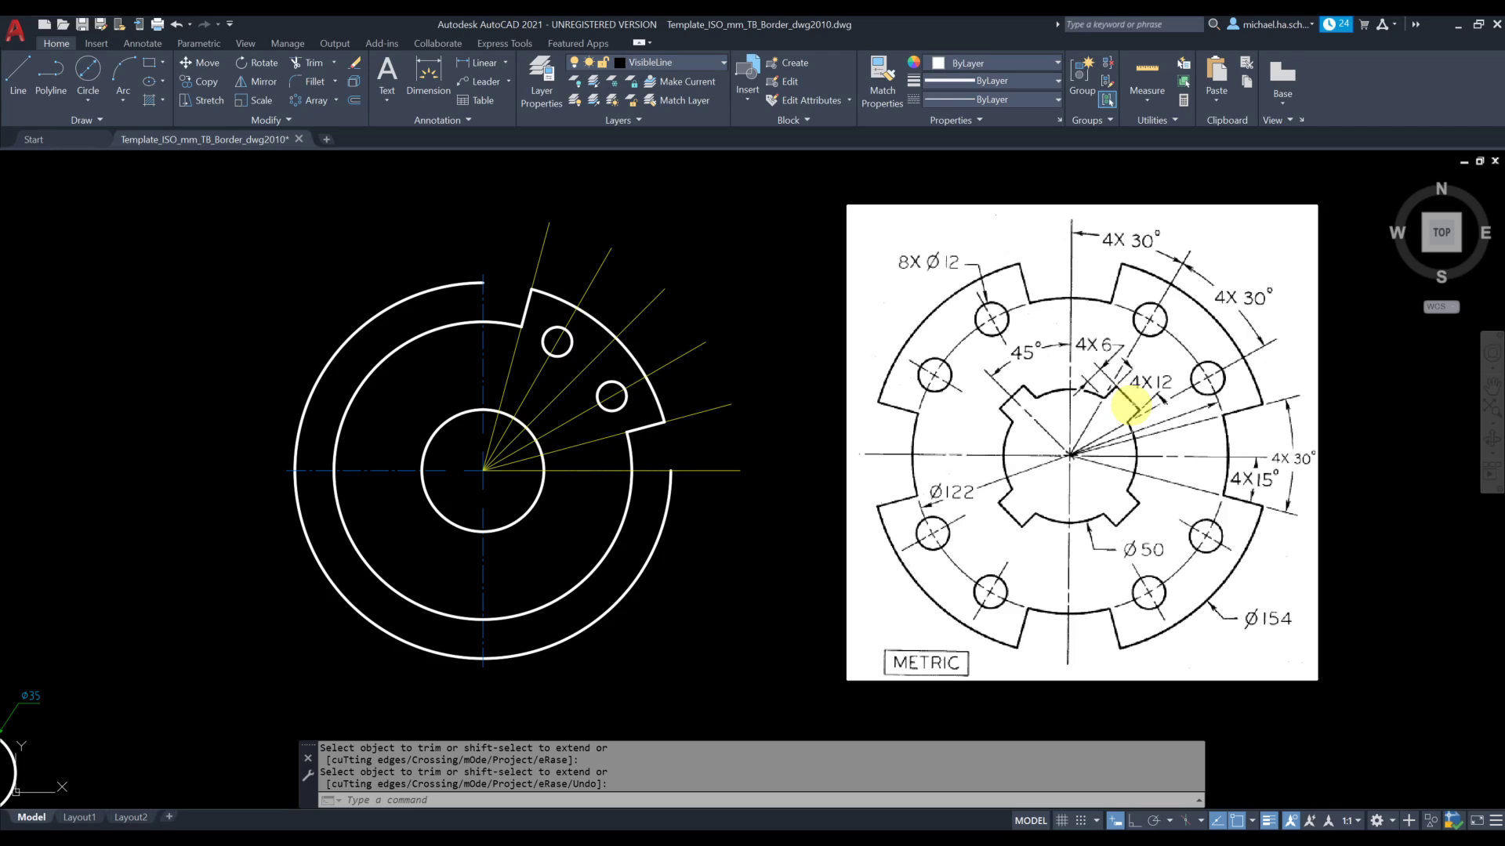
key(Return)
click(599, 349)
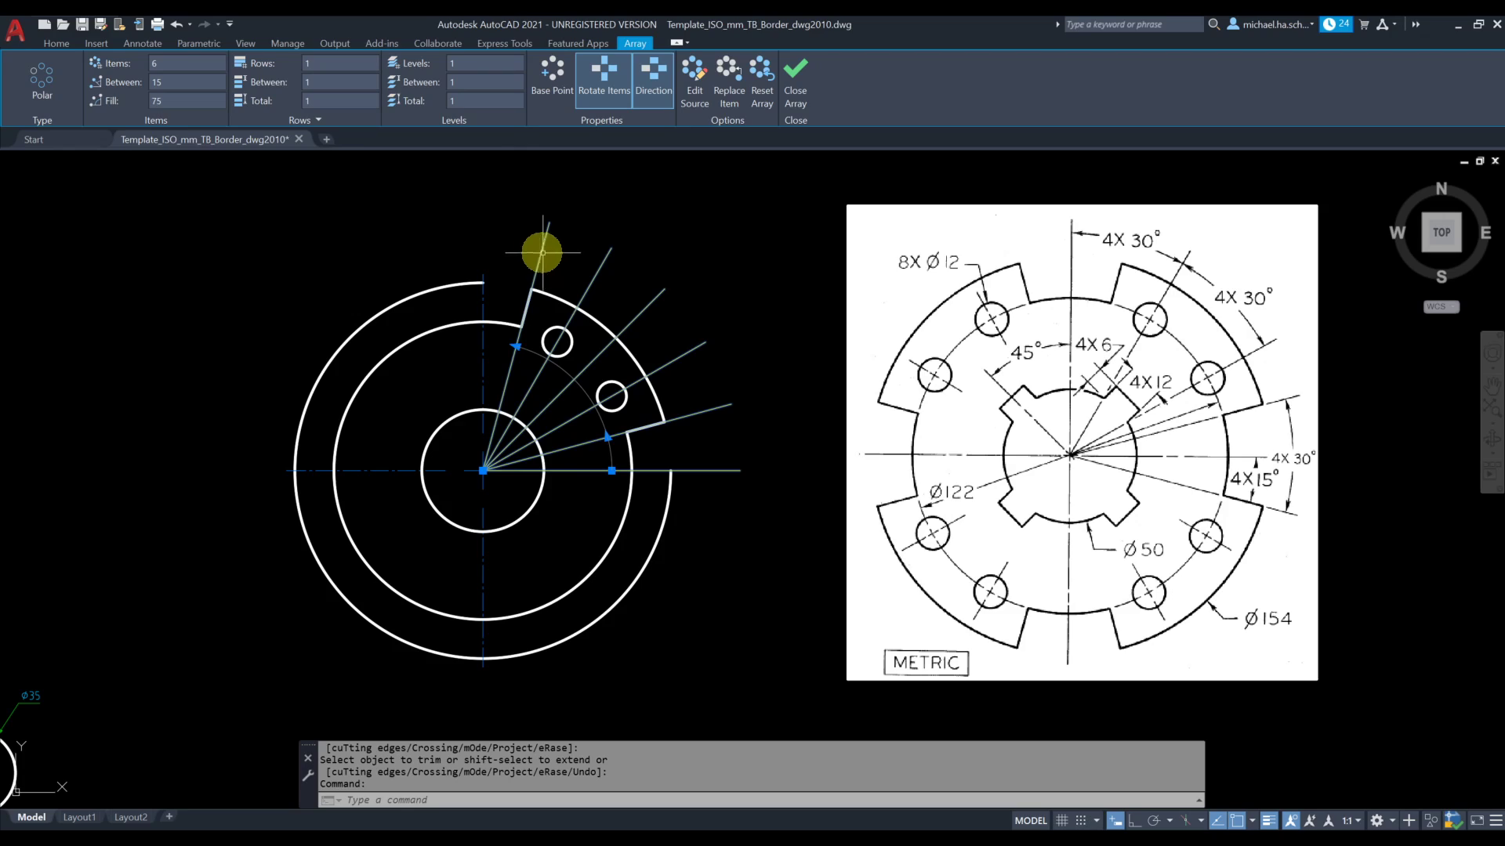
key(Escape)
click(628, 320)
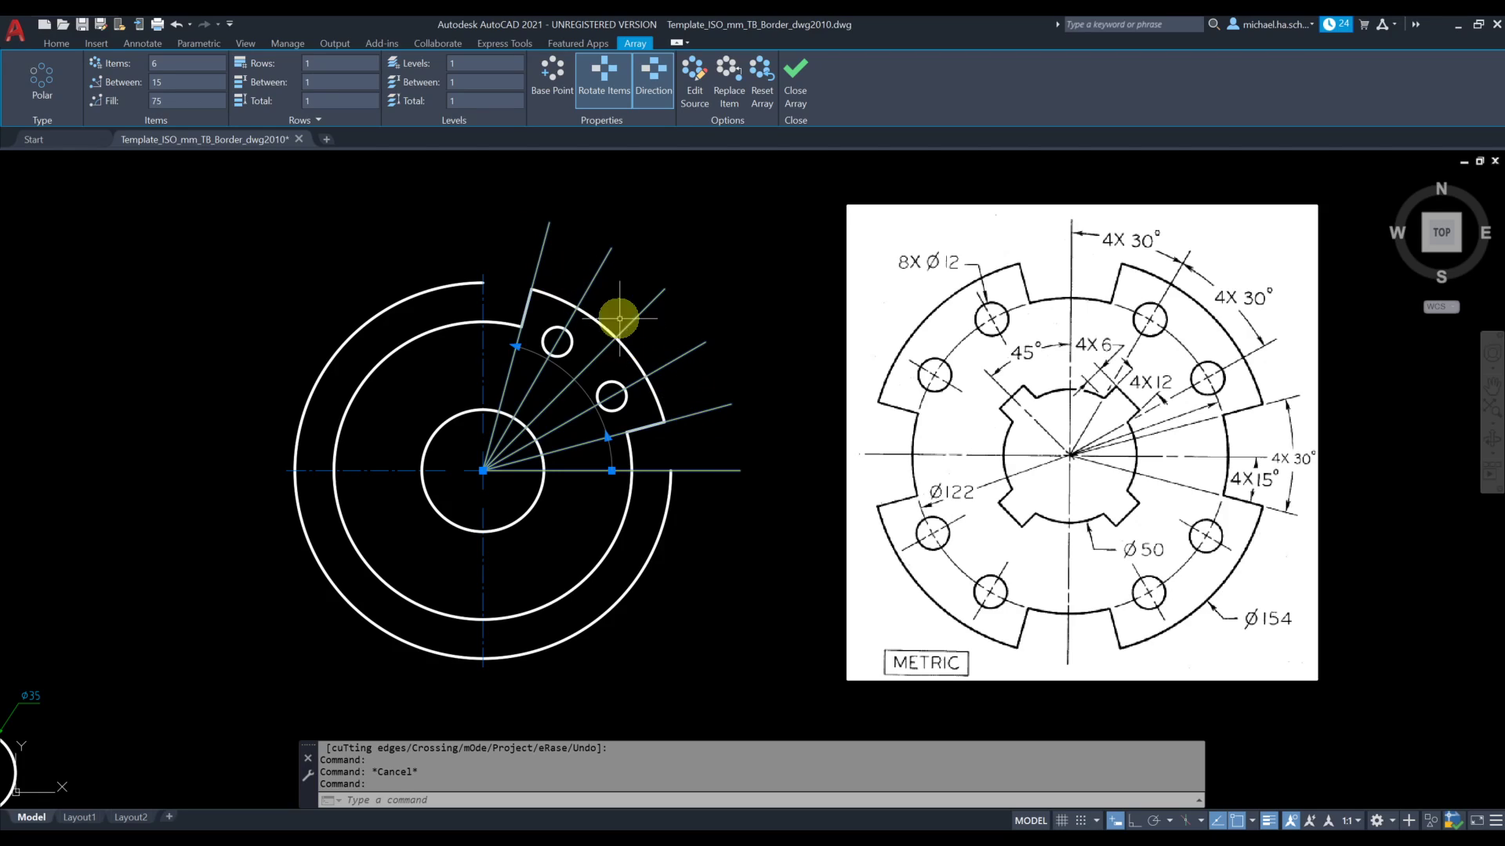
key(Escape)
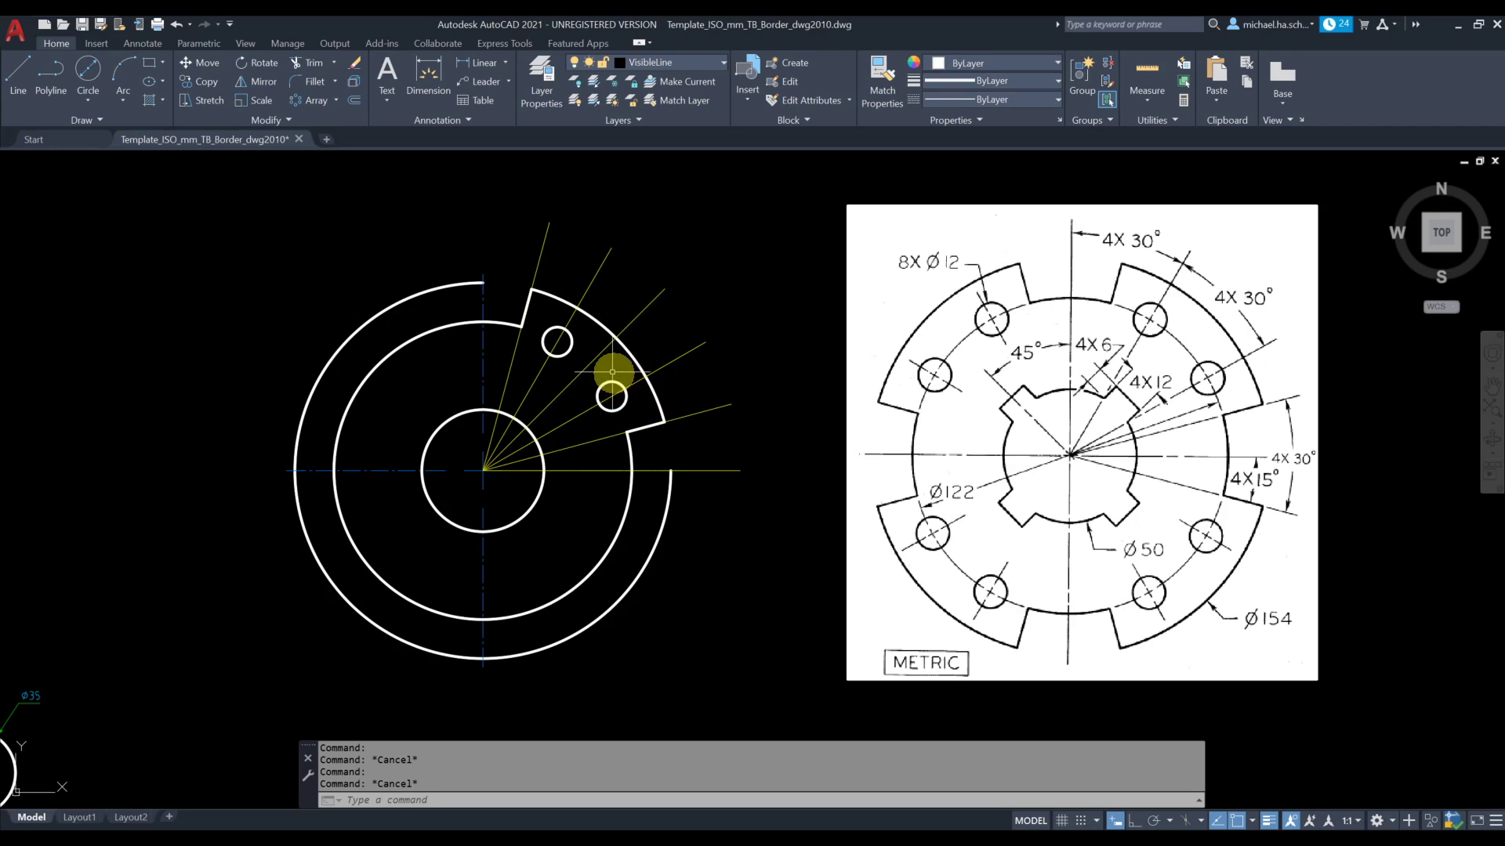
click(653, 300)
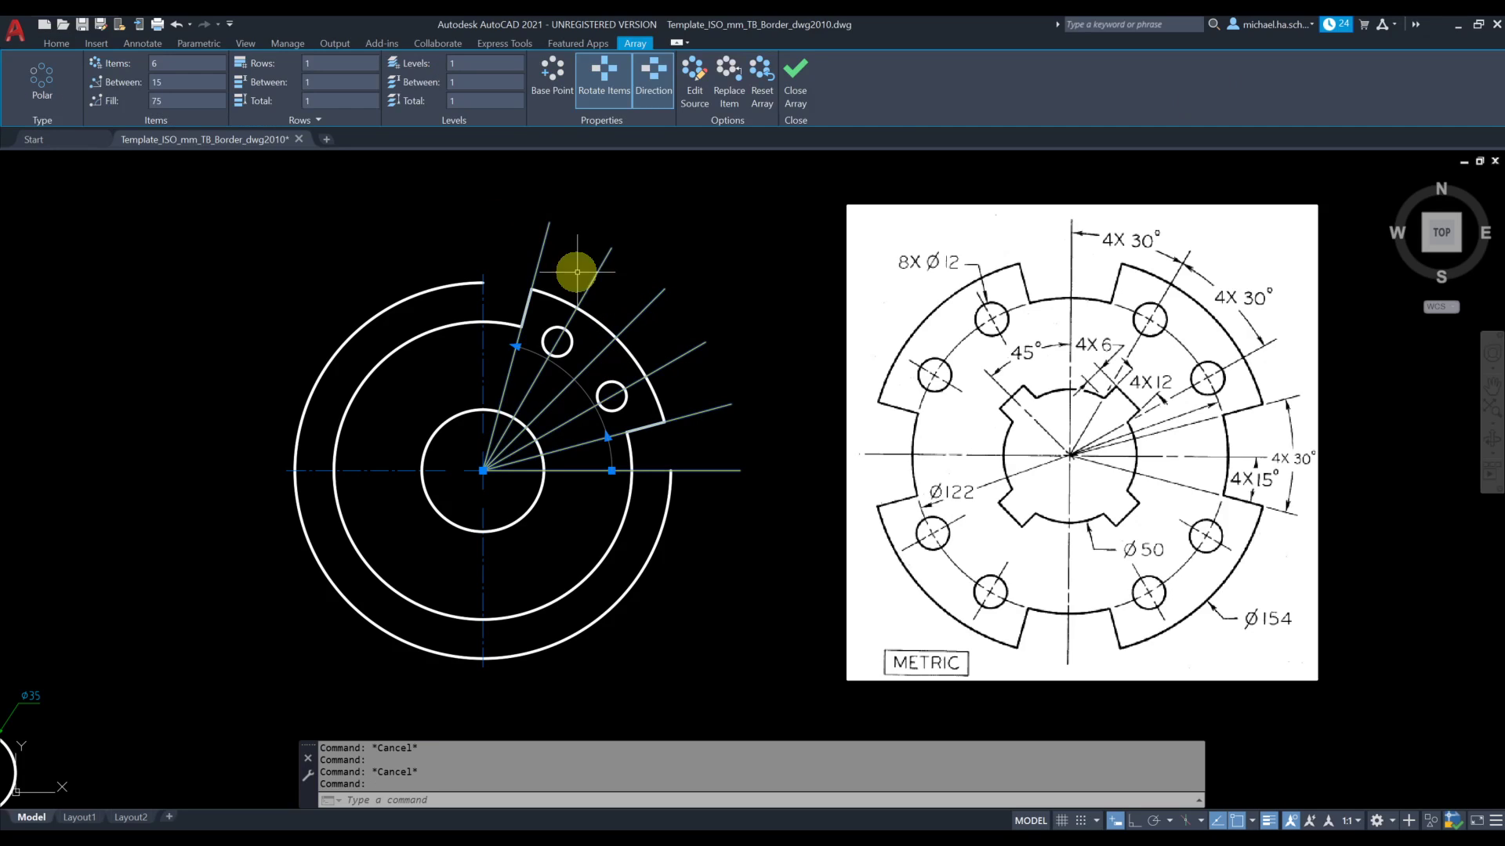
key(Escape)
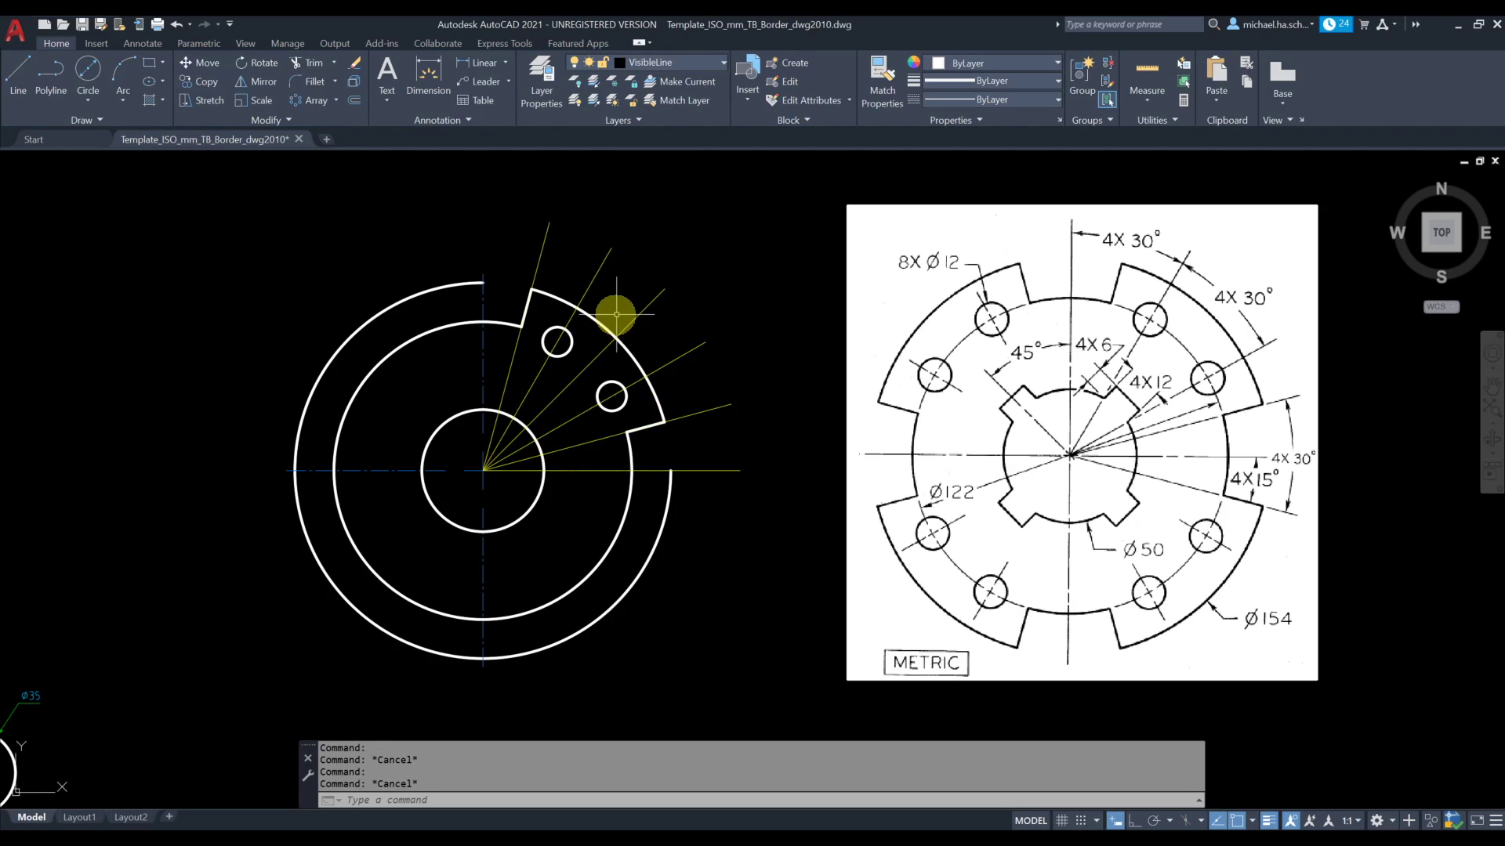
Explode the polar array of construction lines into separate lines and test selecting the 45° line on its own
click(354, 81)
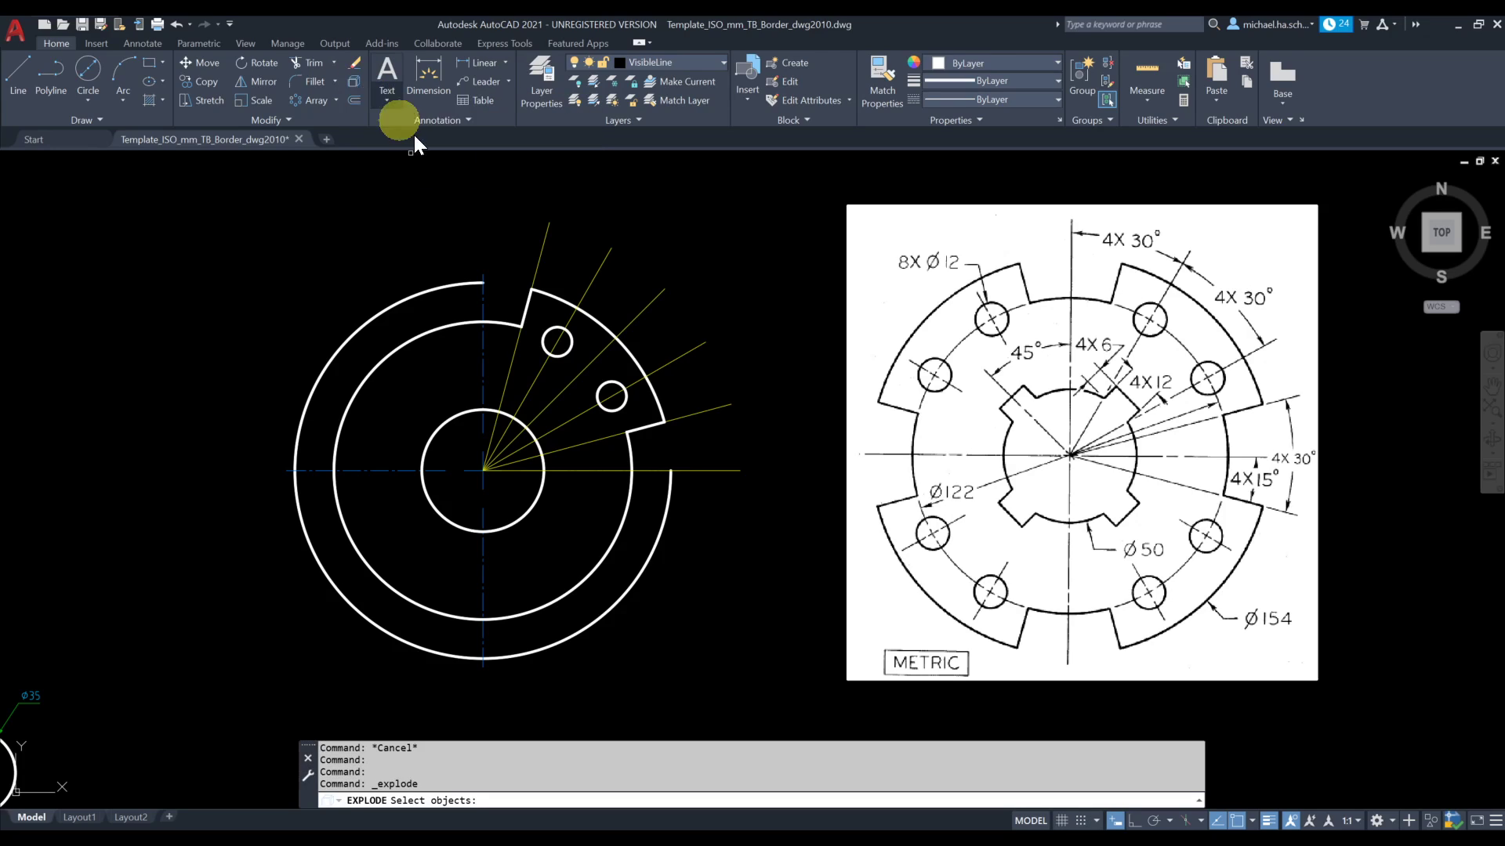
click(643, 311)
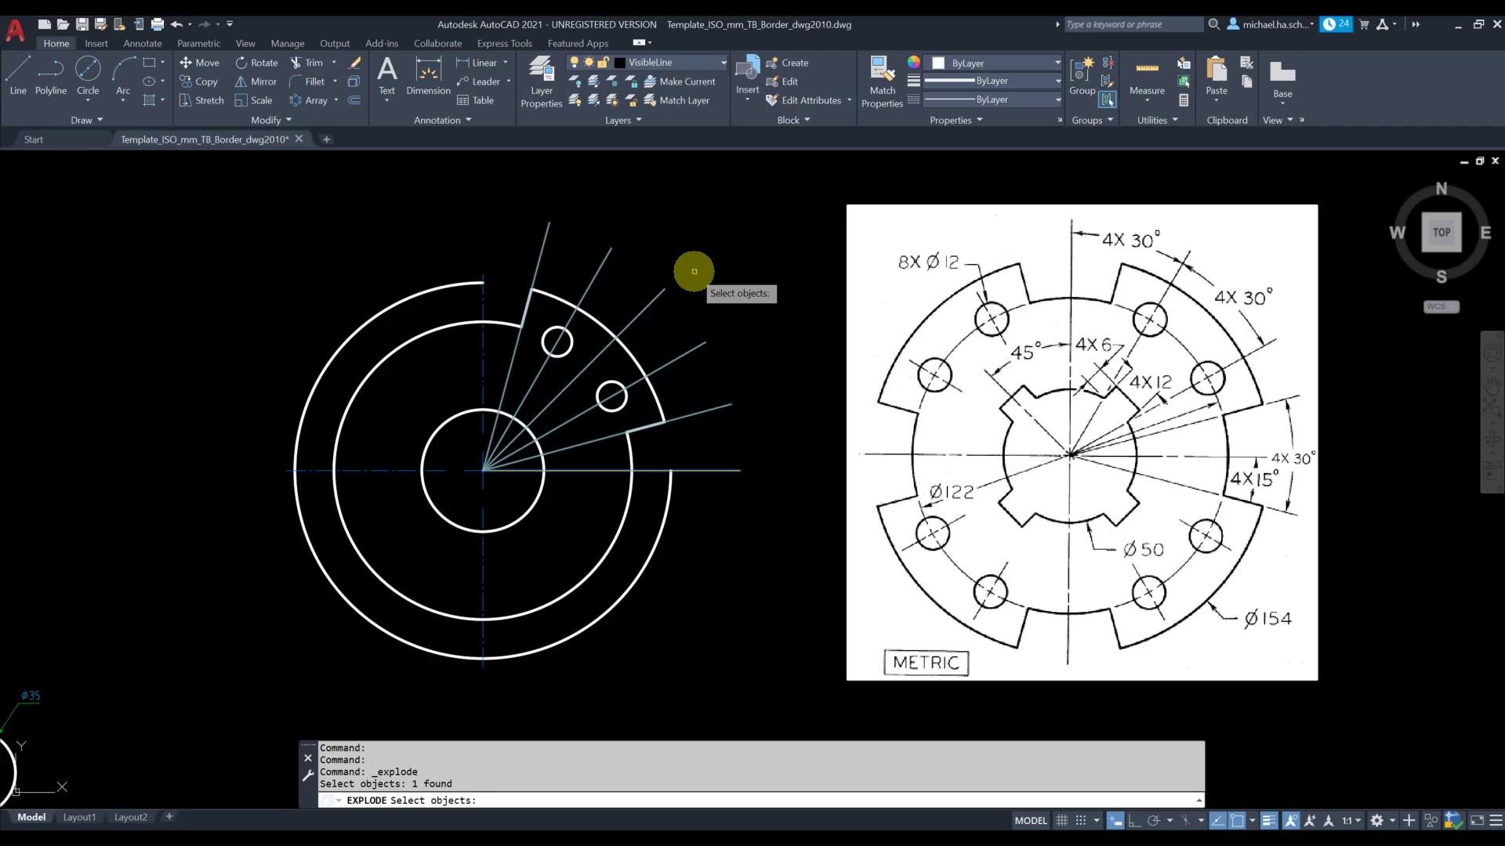
key(Return)
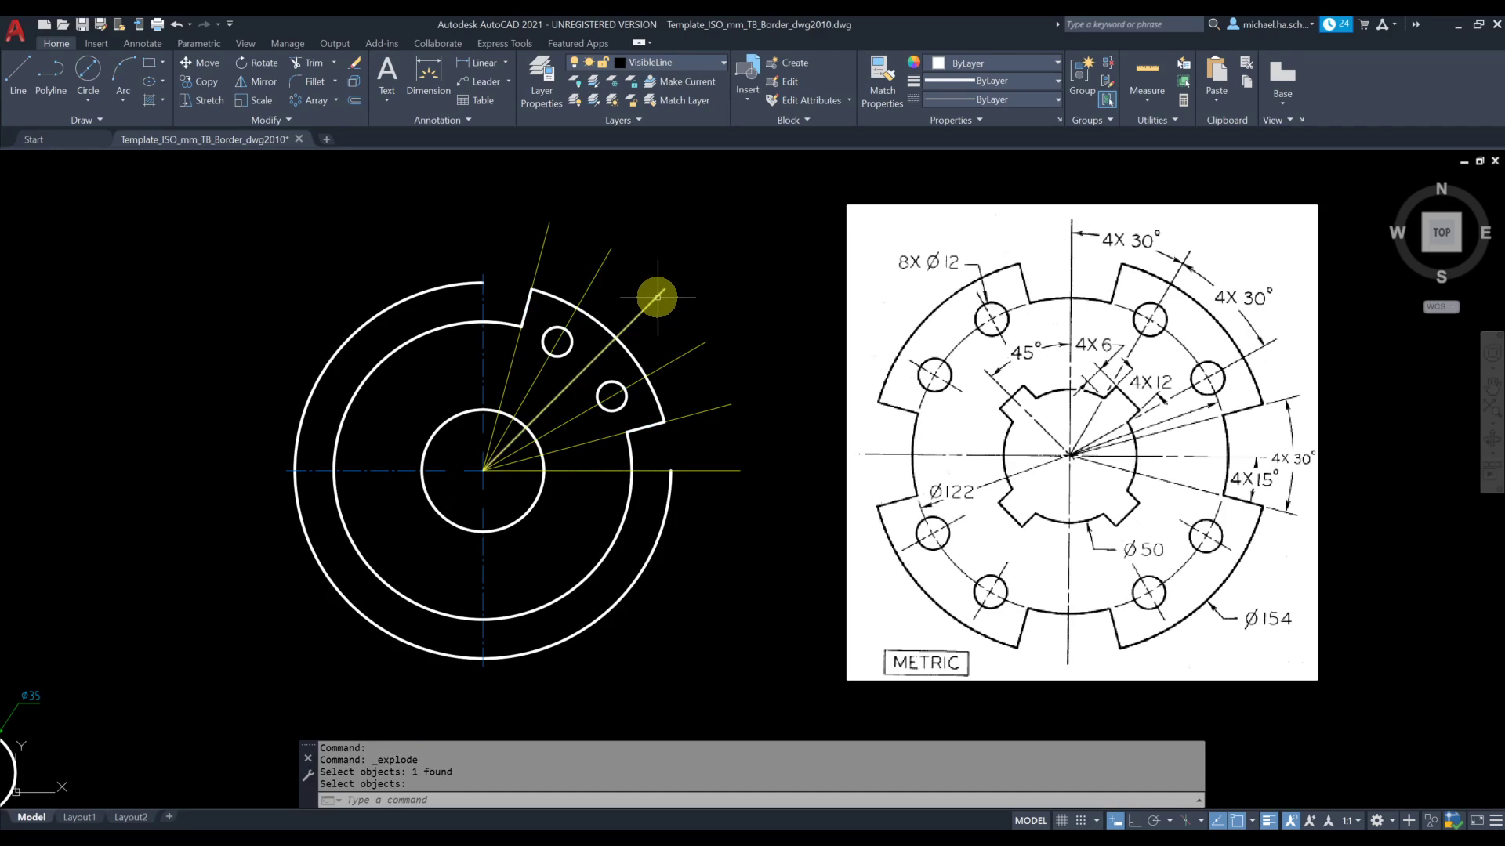
click(658, 297)
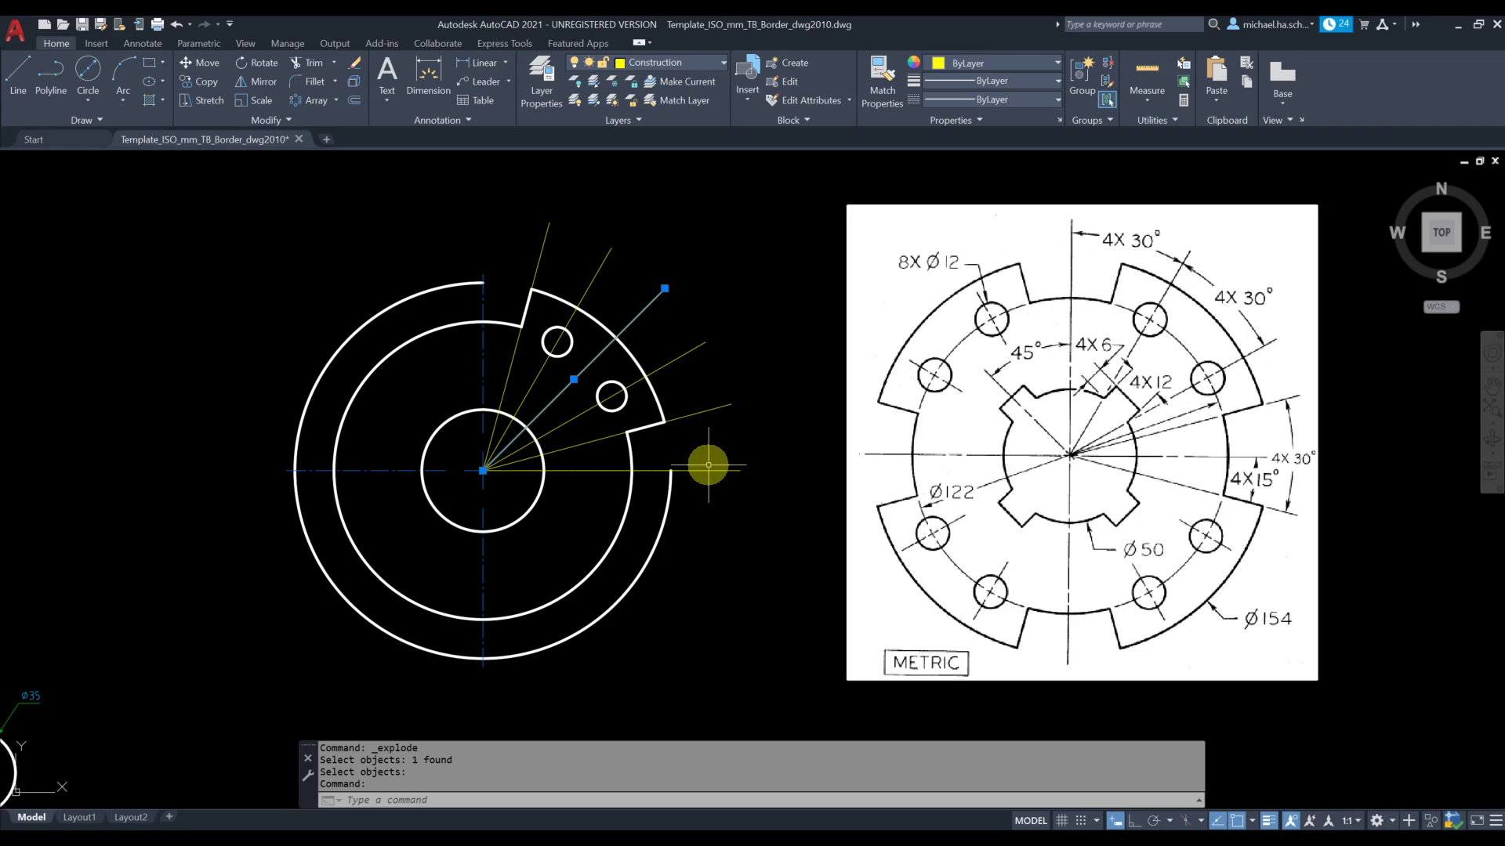
key(Escape)
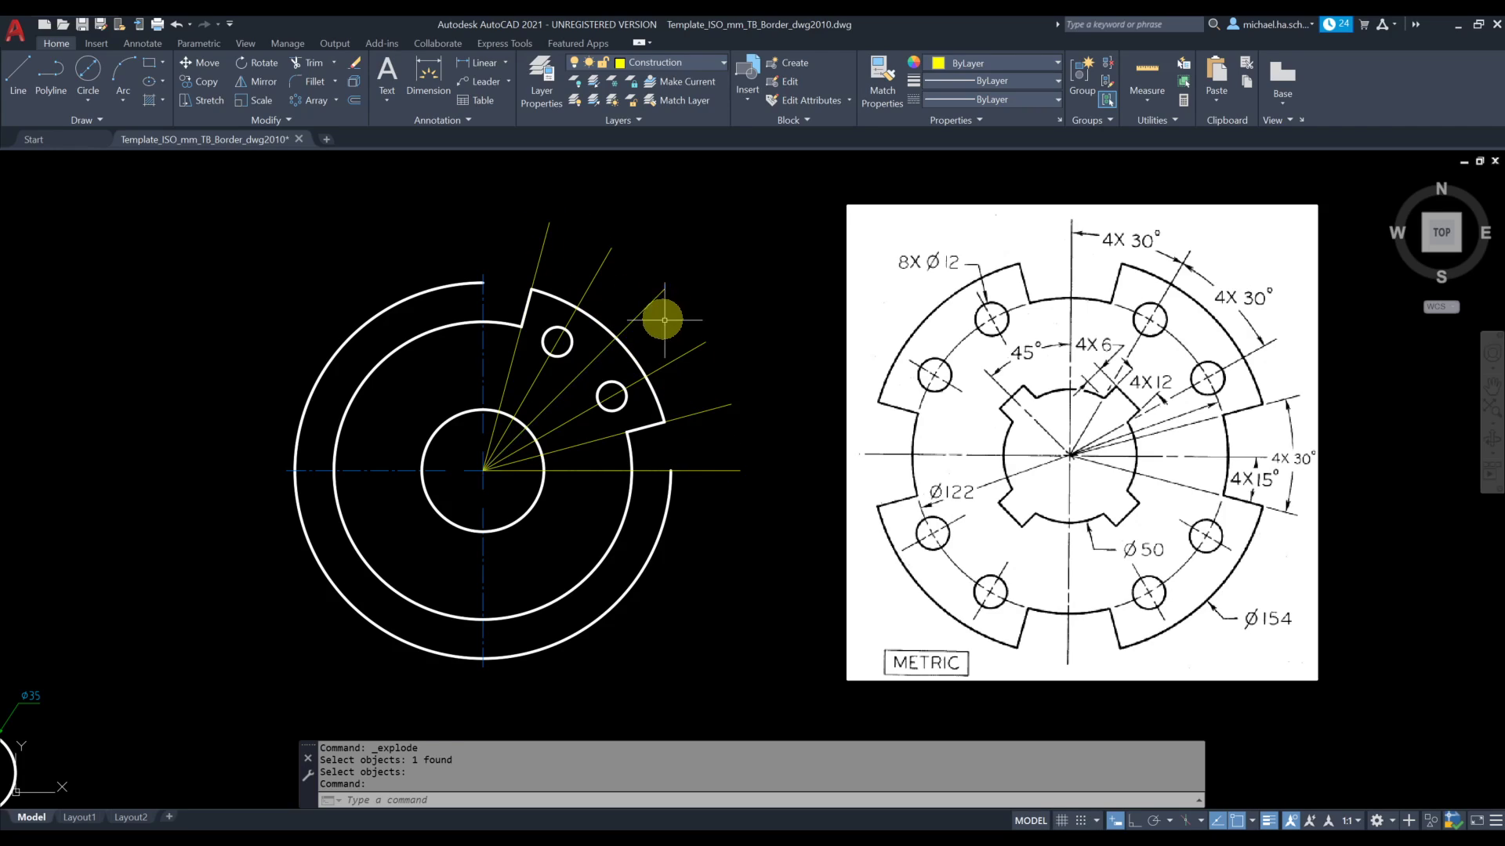
click(651, 303)
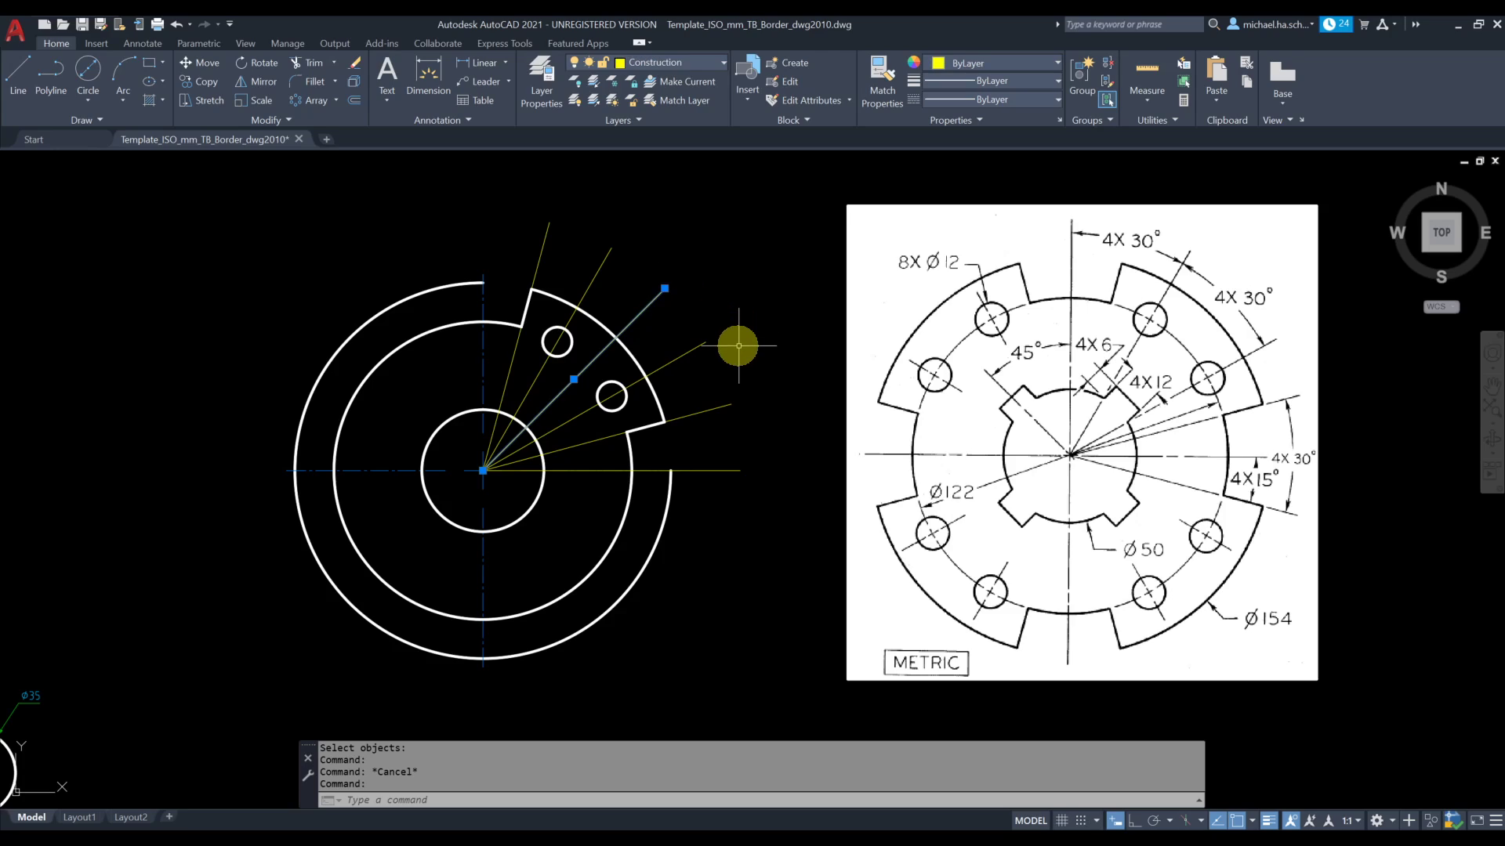
key(Escape)
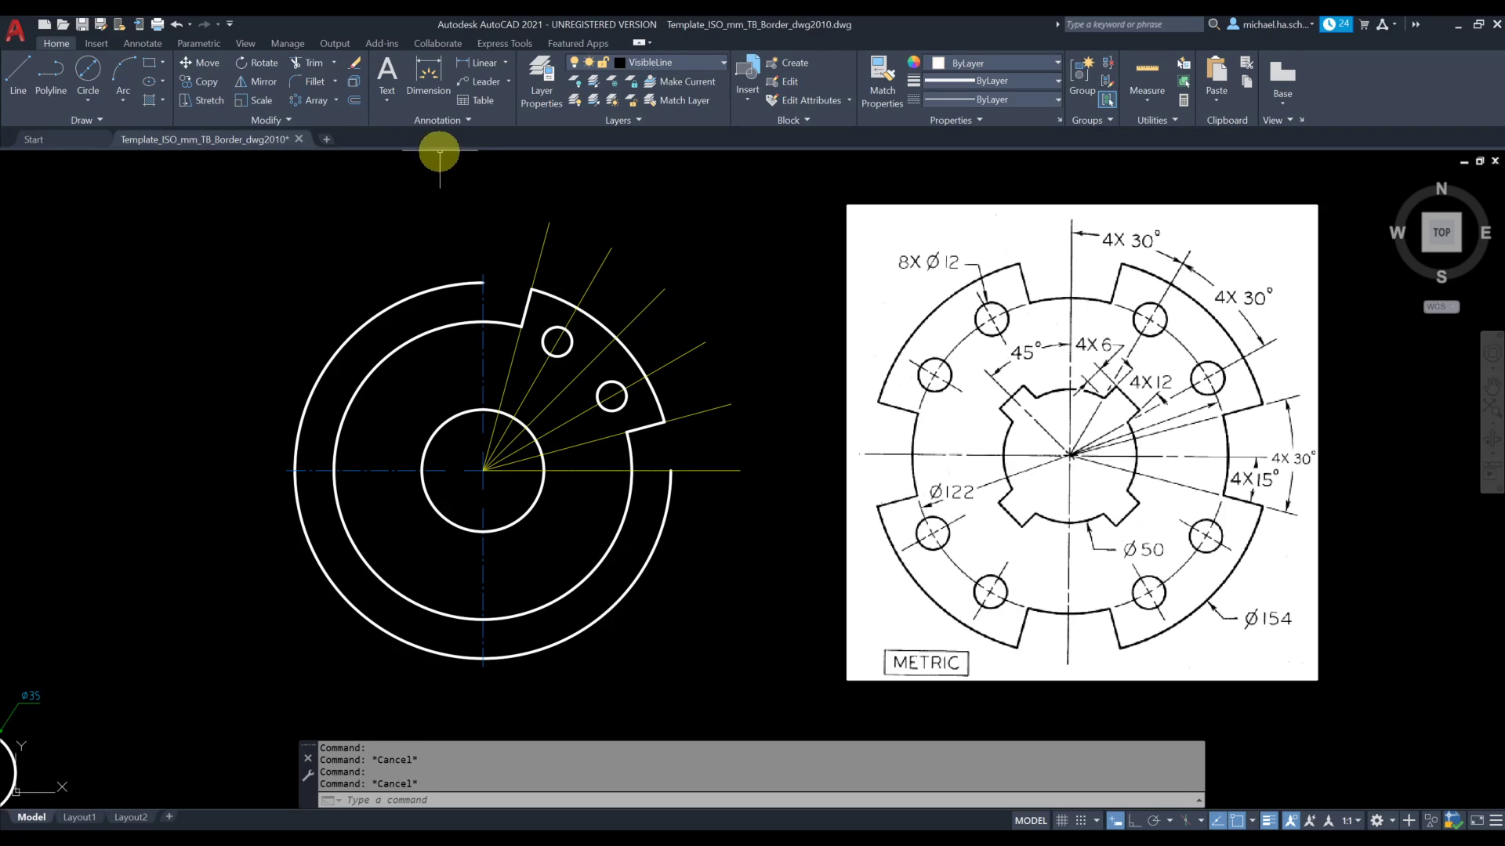
Offset the 45° construction line by 6 mm to both sides
click(355, 101)
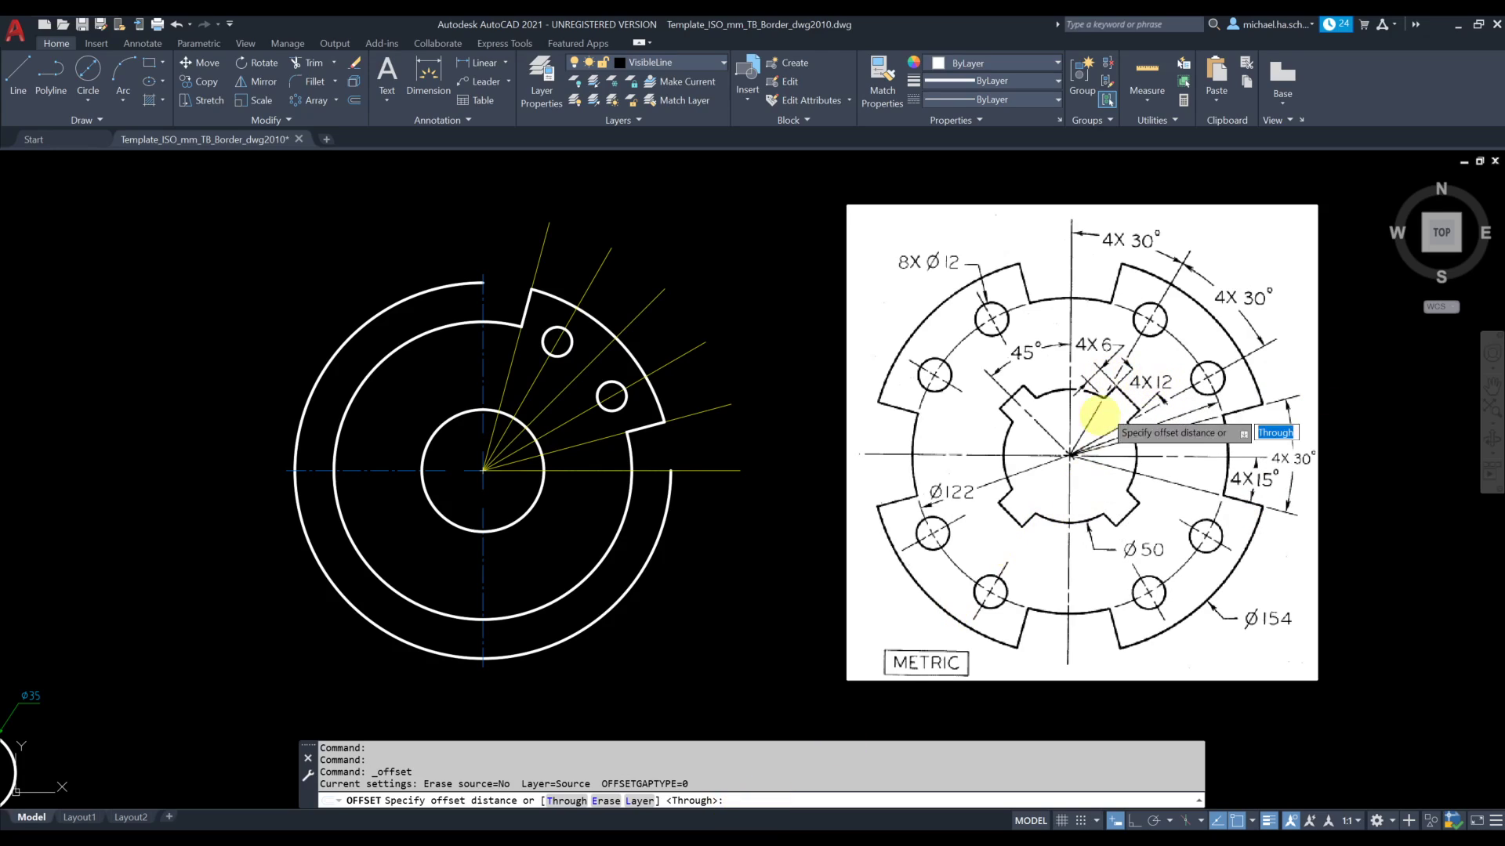
text(6)
key(Return)
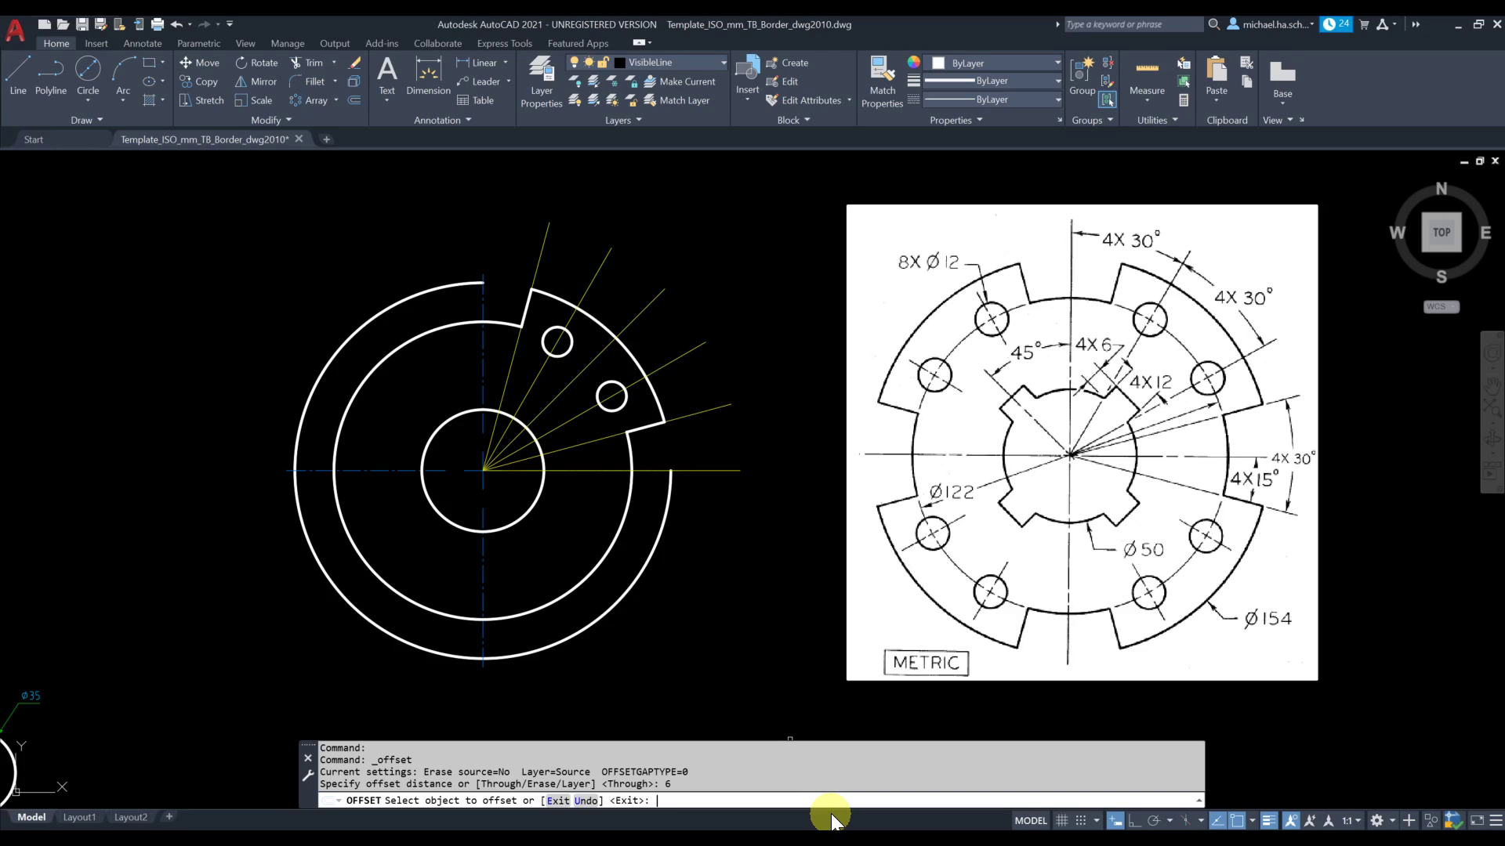
click(576, 377)
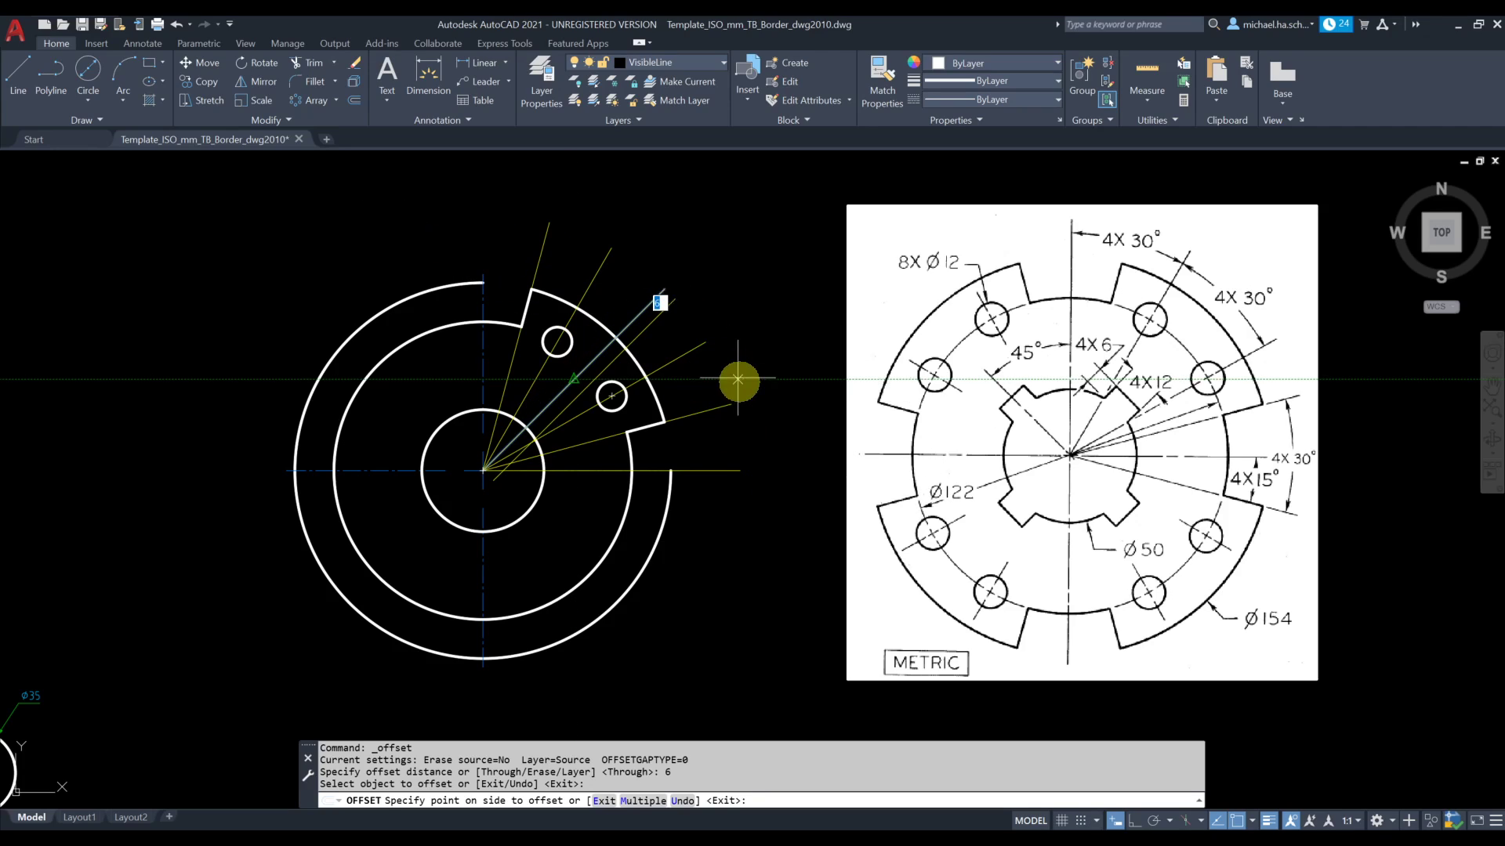
click(787, 532)
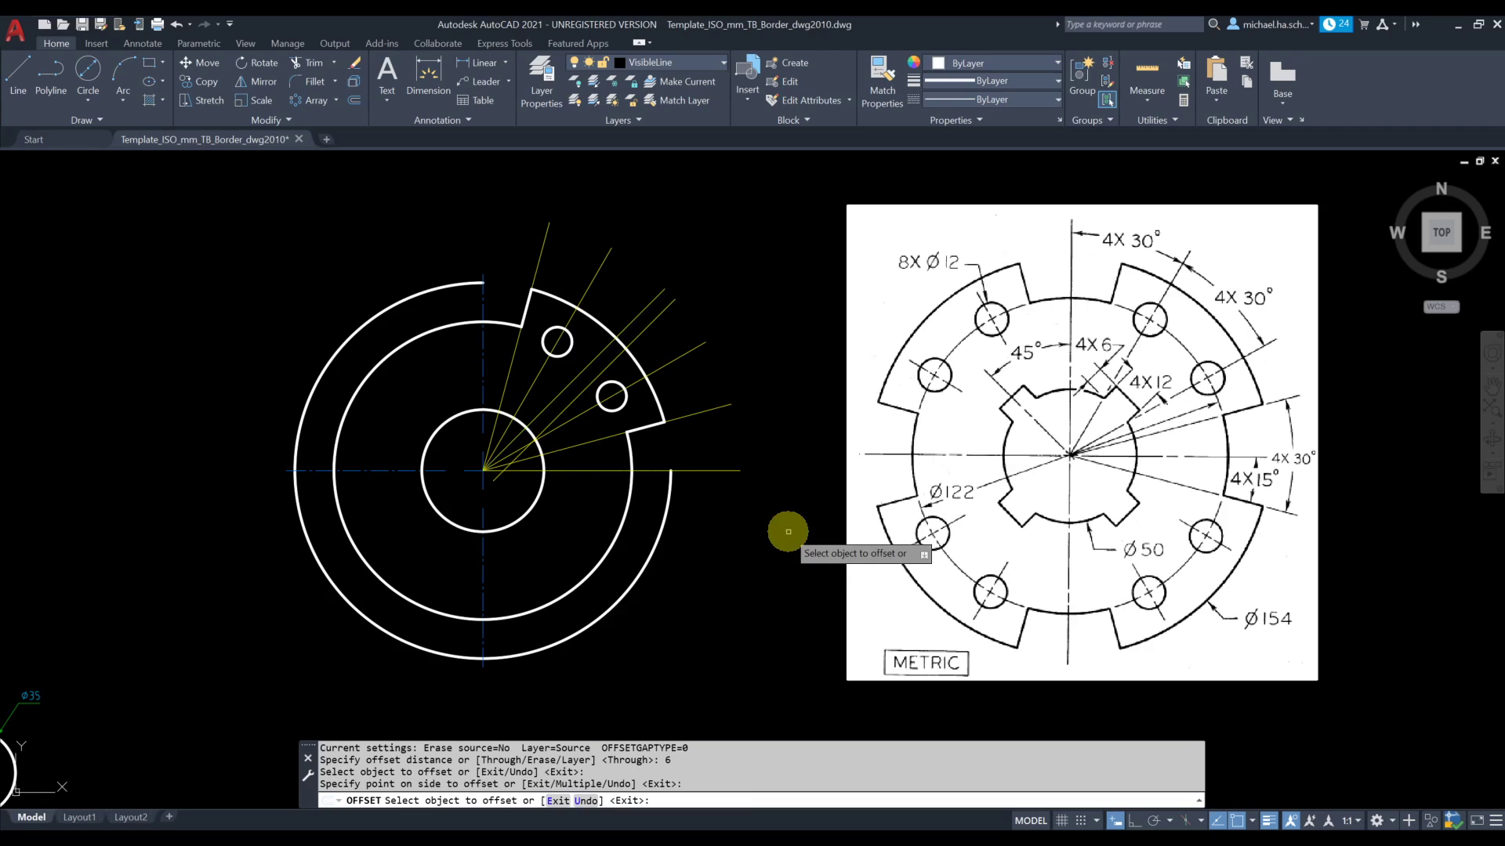
click(575, 377)
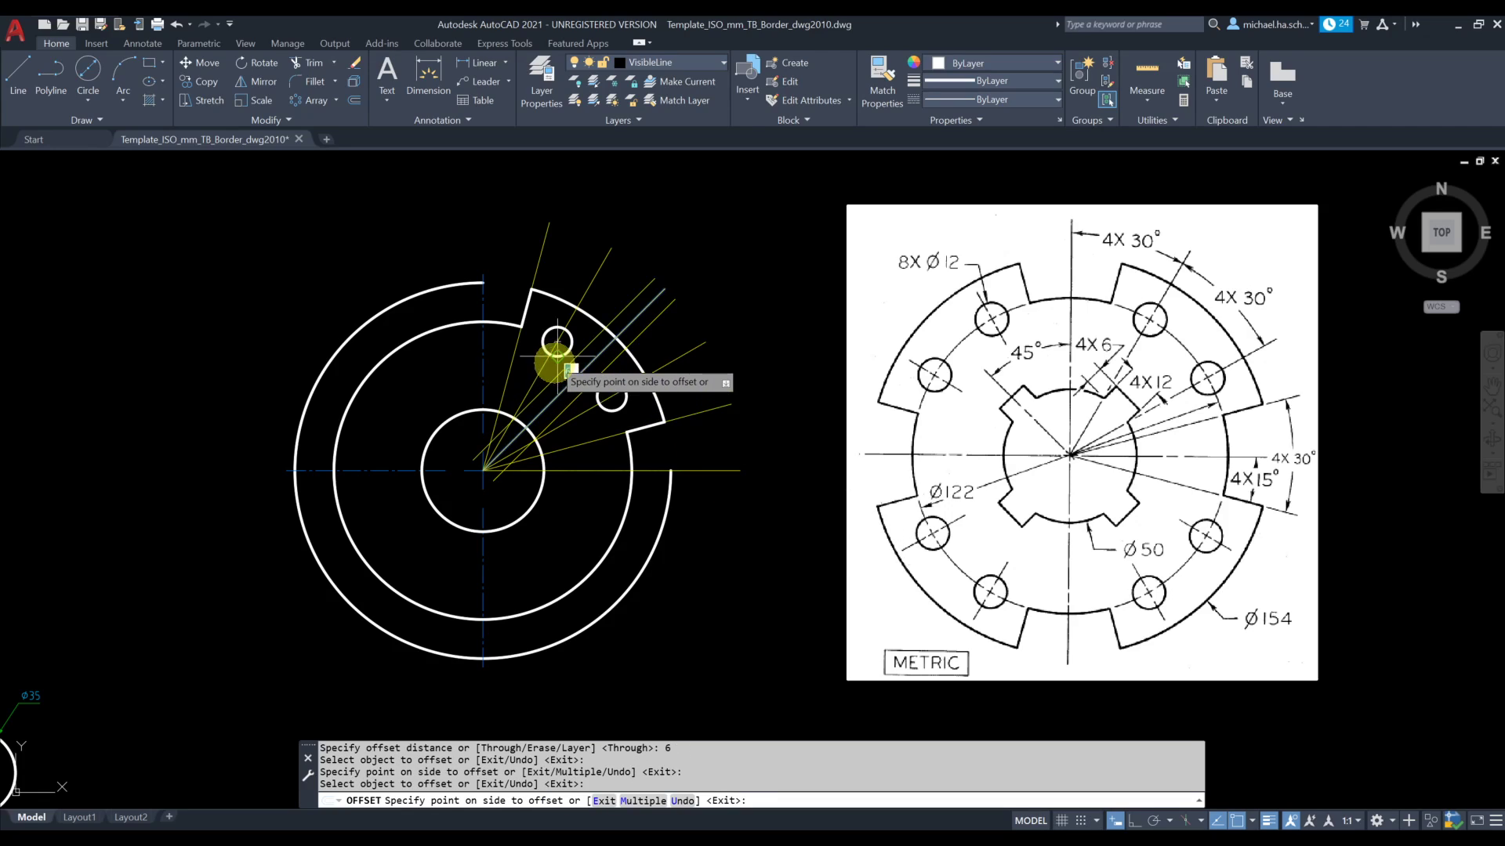
click(308, 222)
key(Escape)
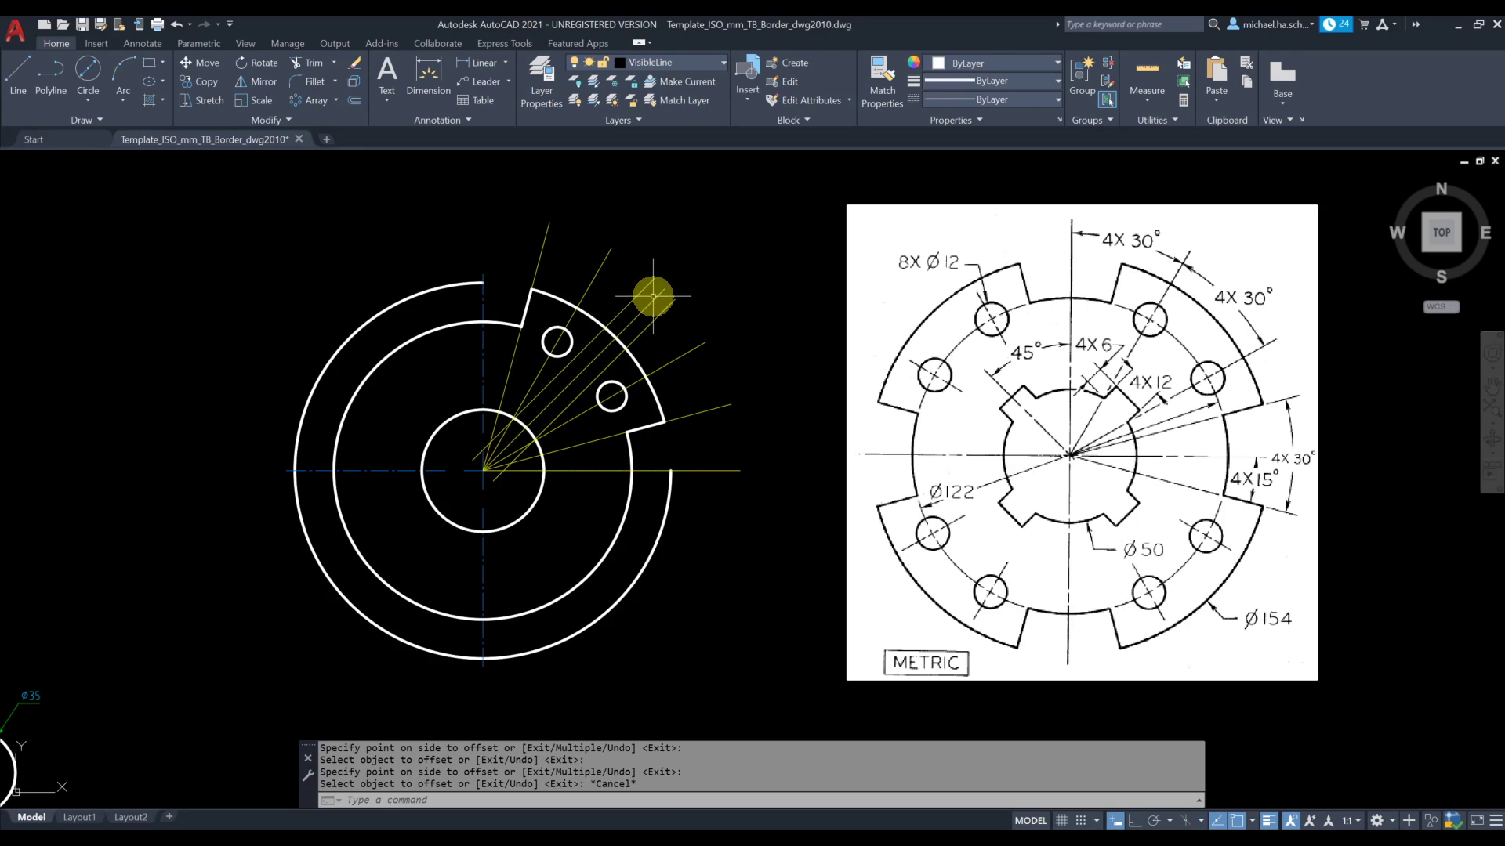
Erase the 15°, 30°, 60° and 75° construction lines, keeping the 45° line and its two offsets
click(654, 296)
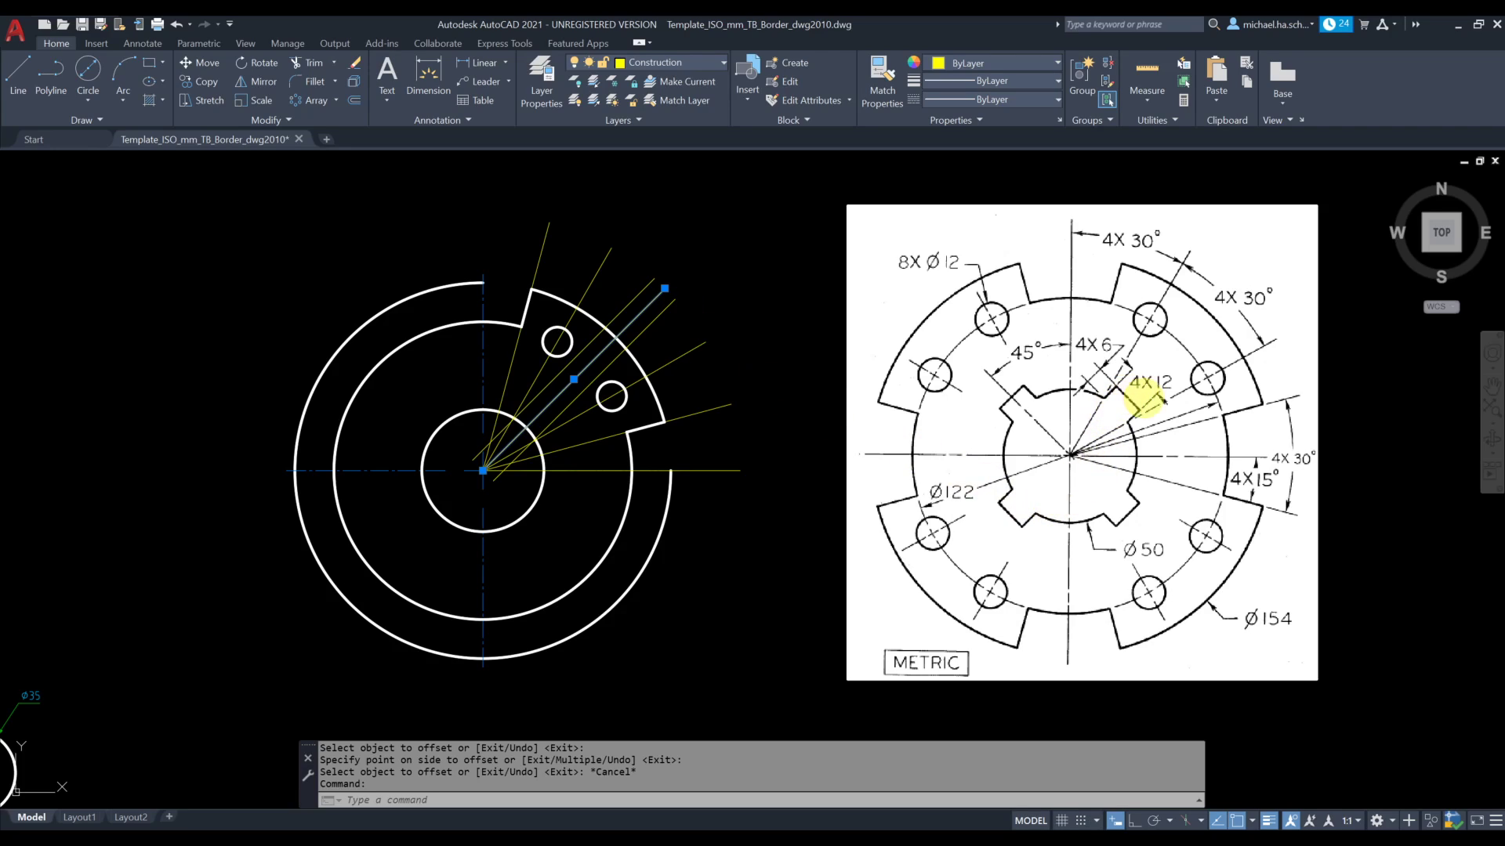
key(Escape)
click(693, 367)
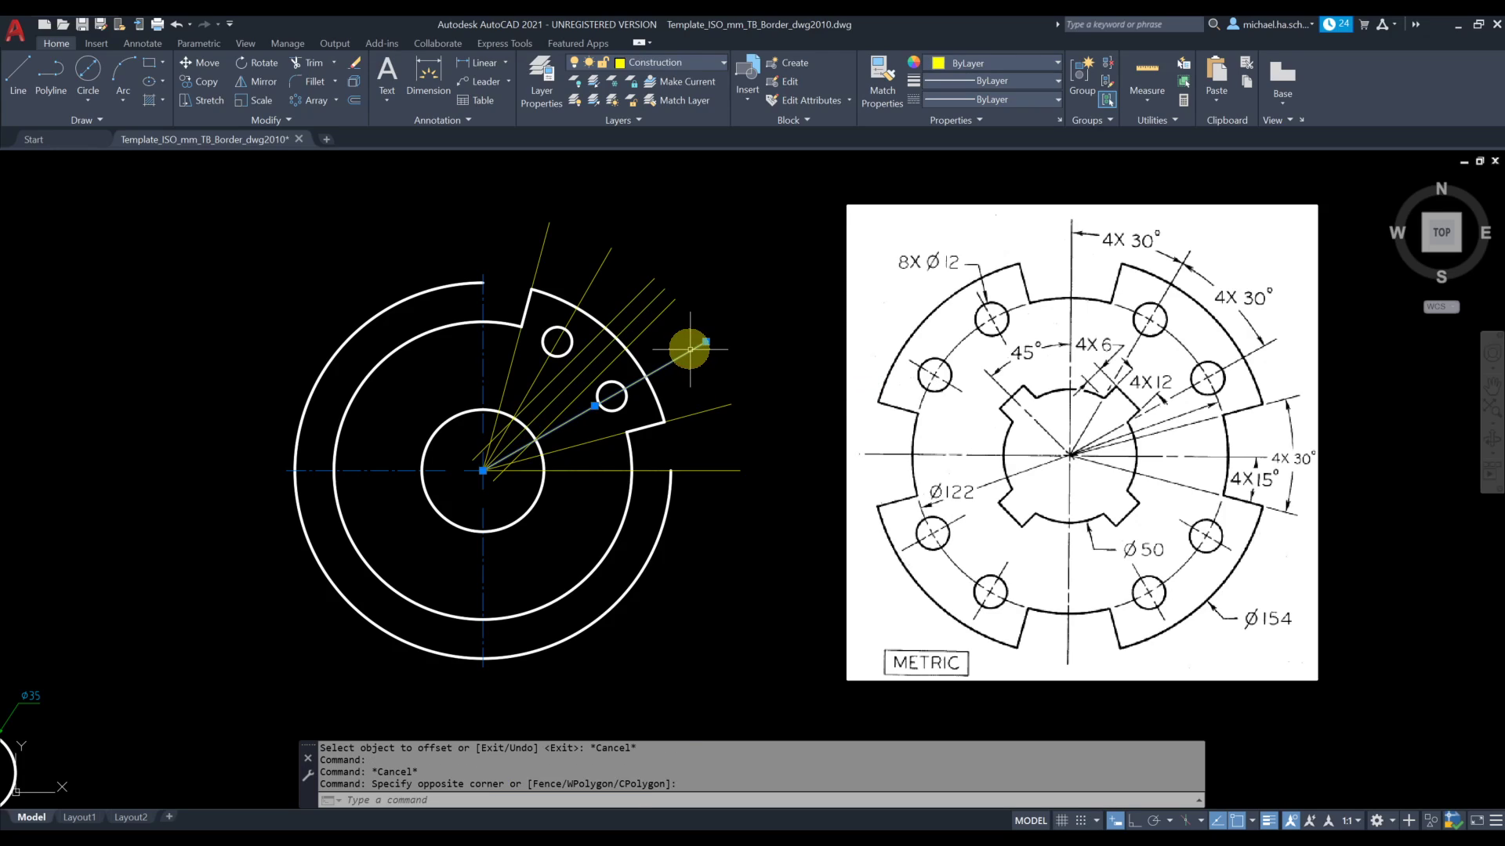
key(Delete)
click(743, 379)
click(718, 422)
key(Delete)
click(621, 266)
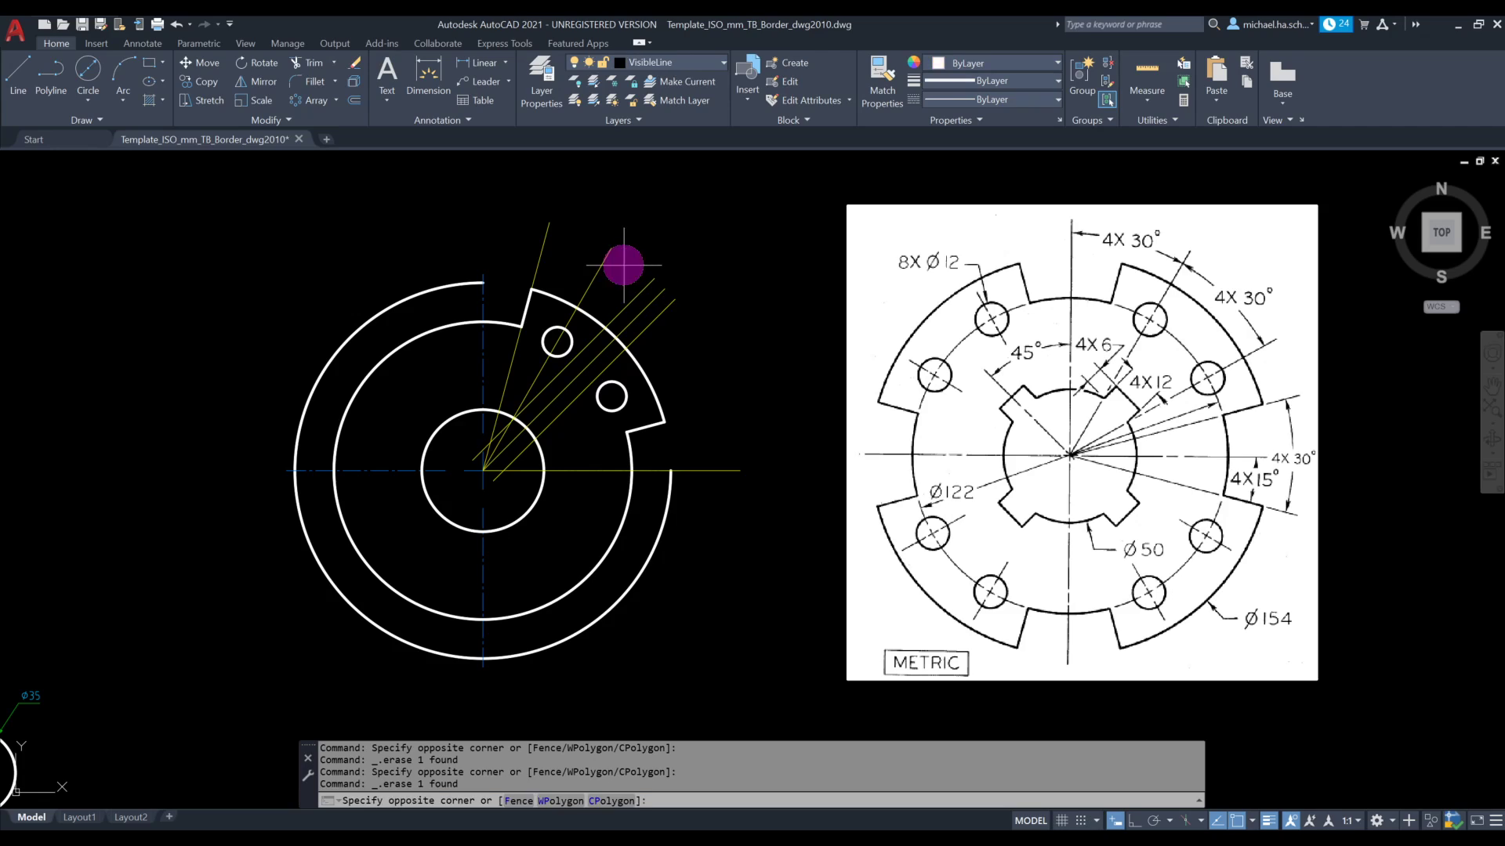
click(540, 227)
key(Delete)
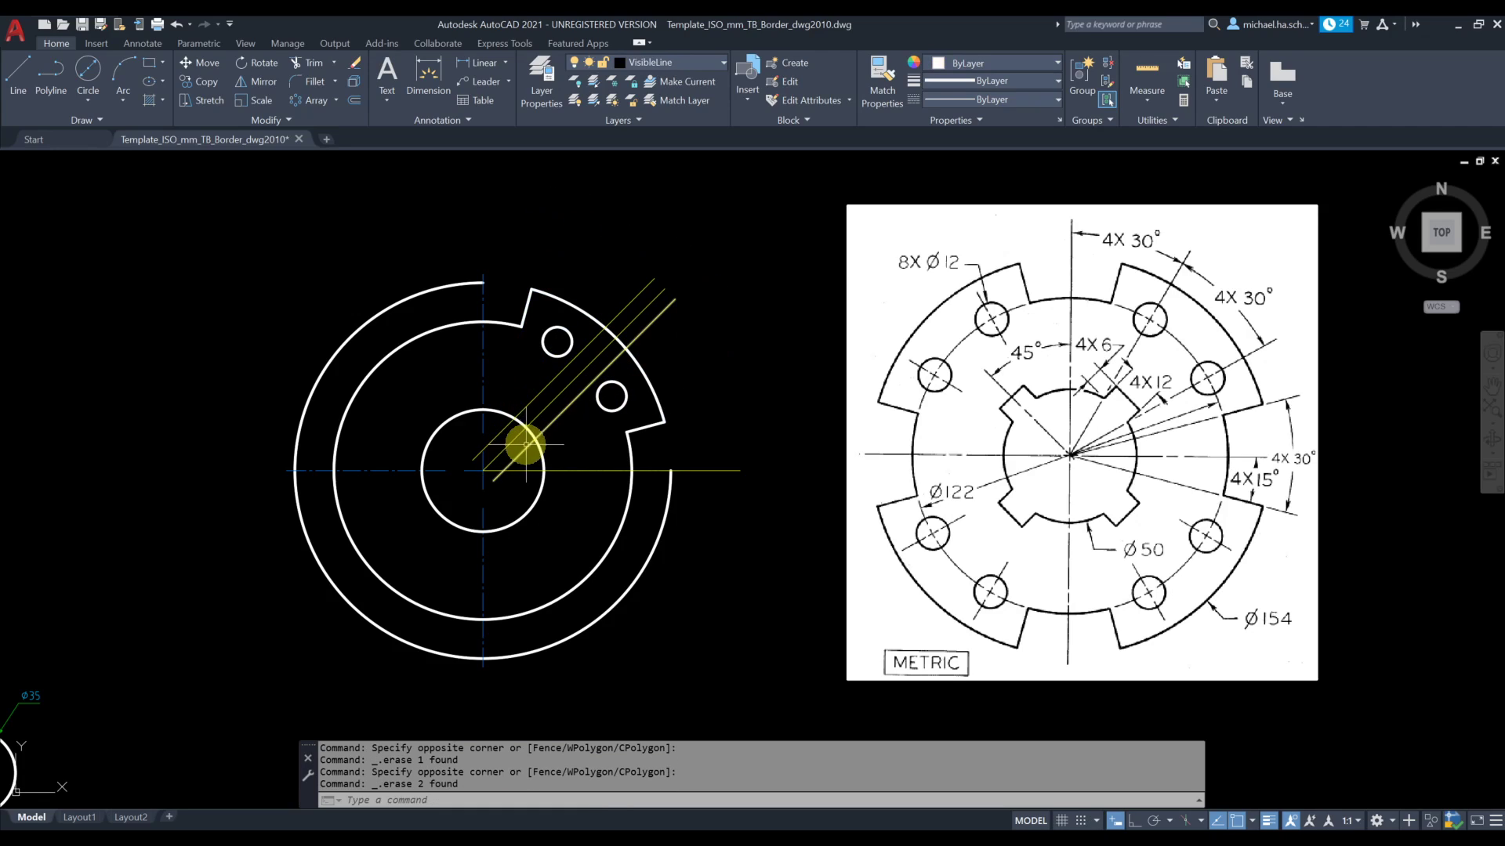
On the Construction layer, draw a chord joining the points where the two offset lines cross the 50 mm circle
scroll(523, 452, up, 2)
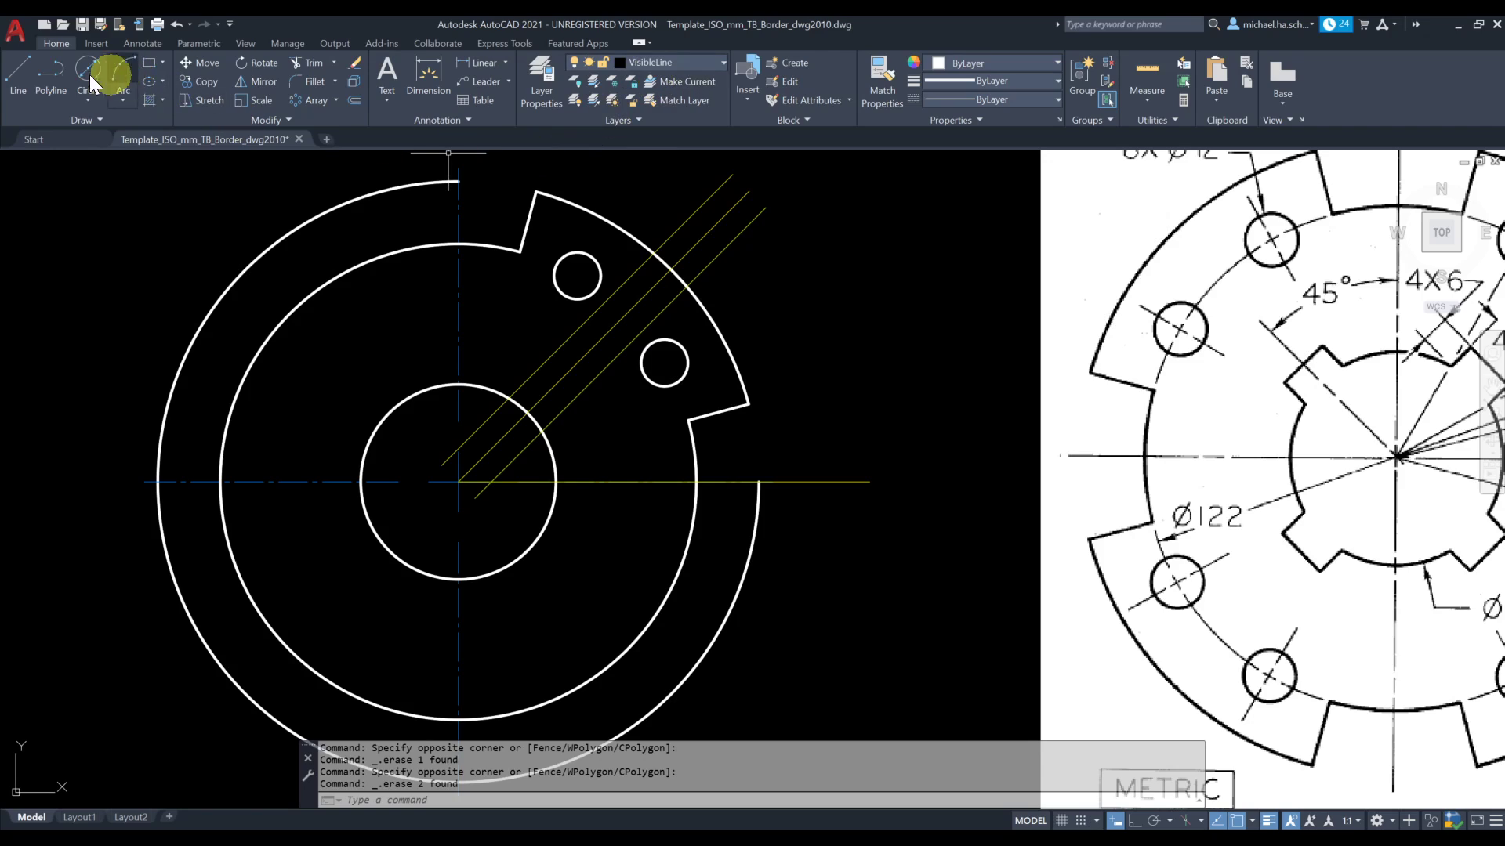
click(18, 71)
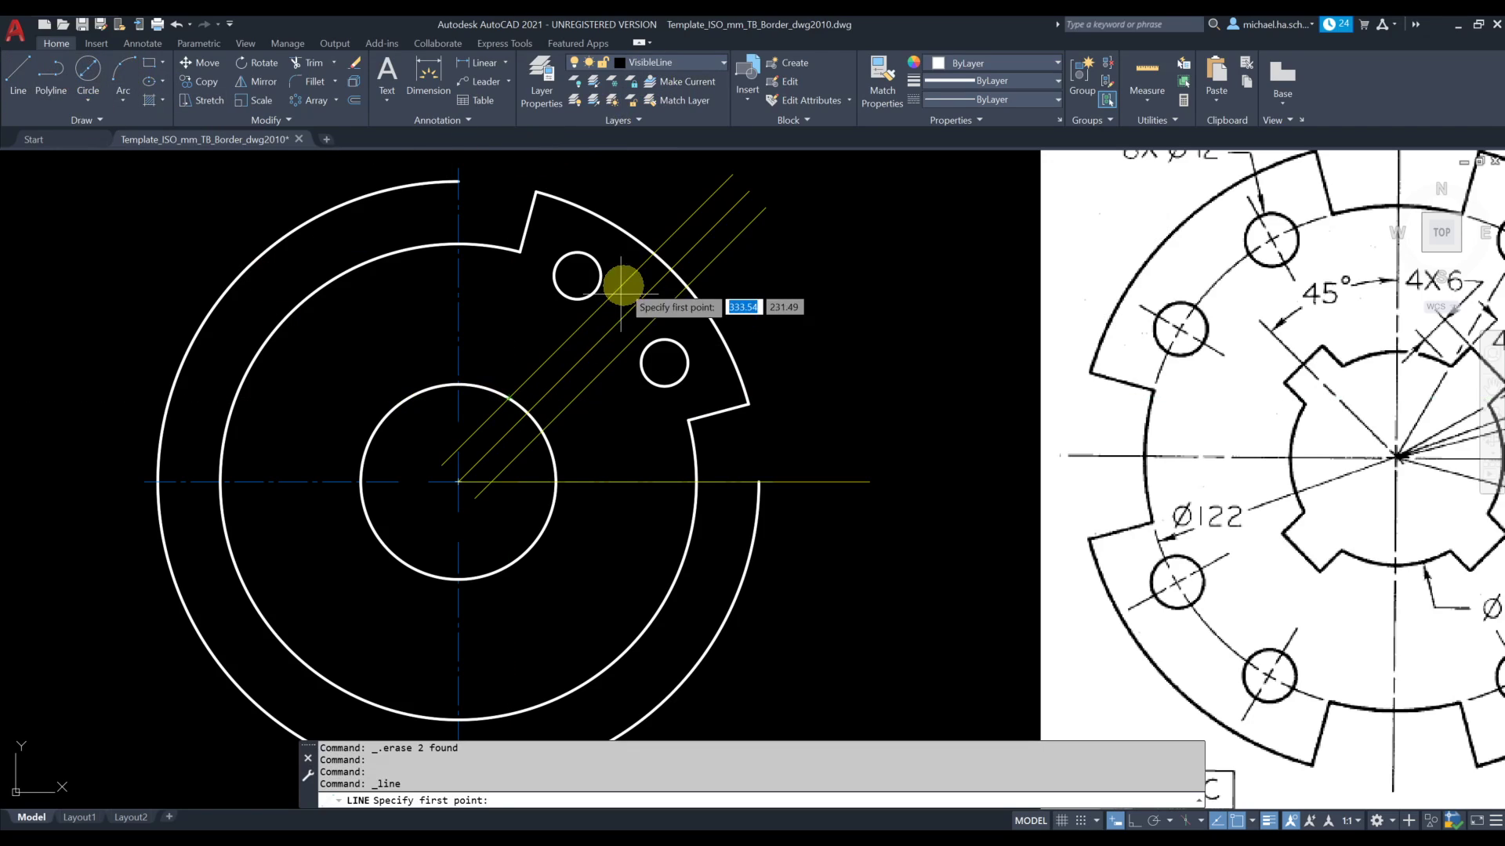
key(Escape)
click(671, 65)
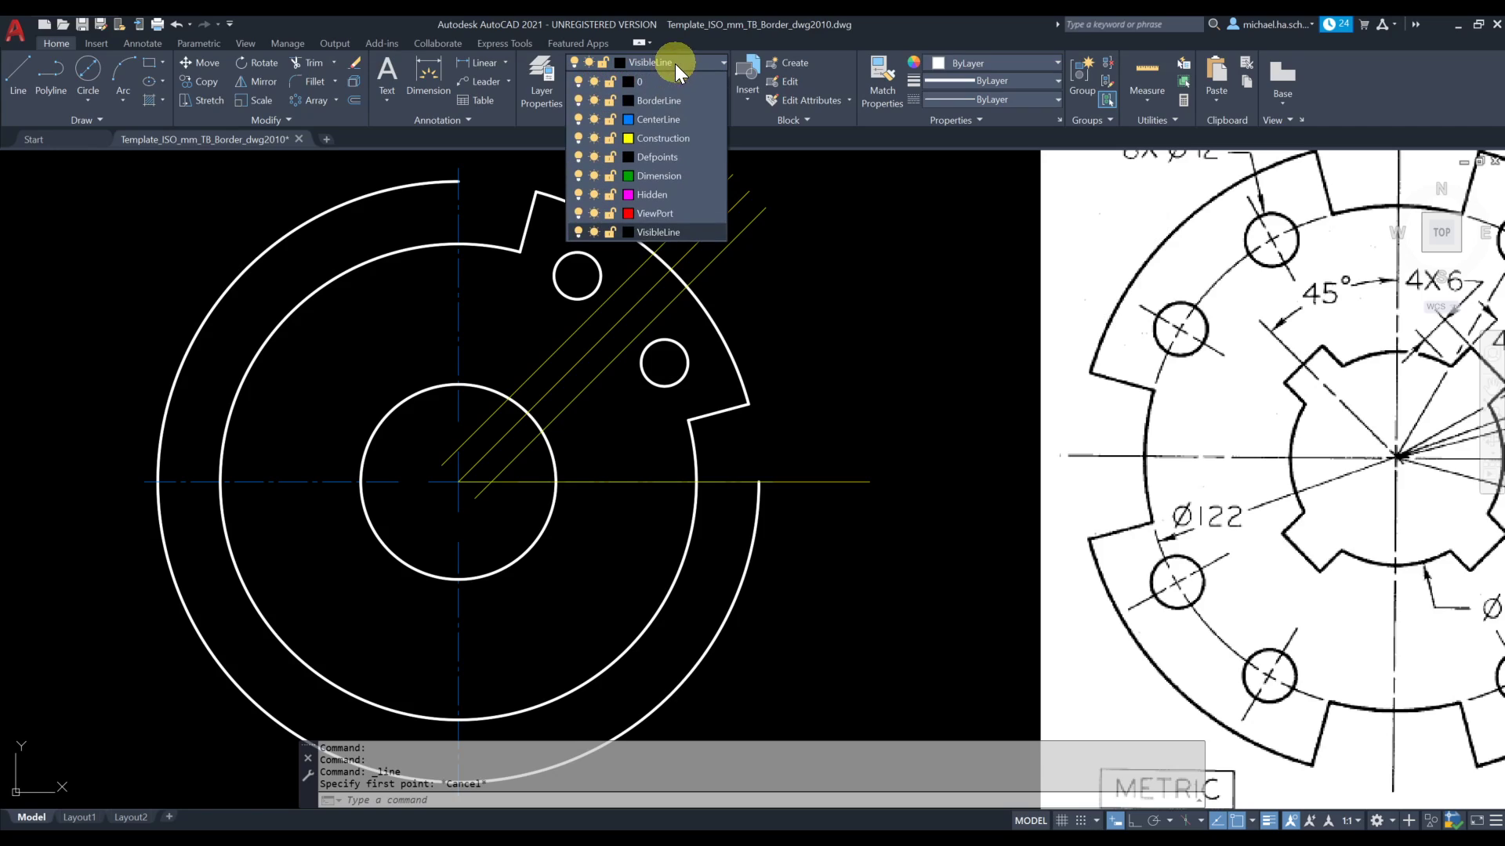
click(661, 140)
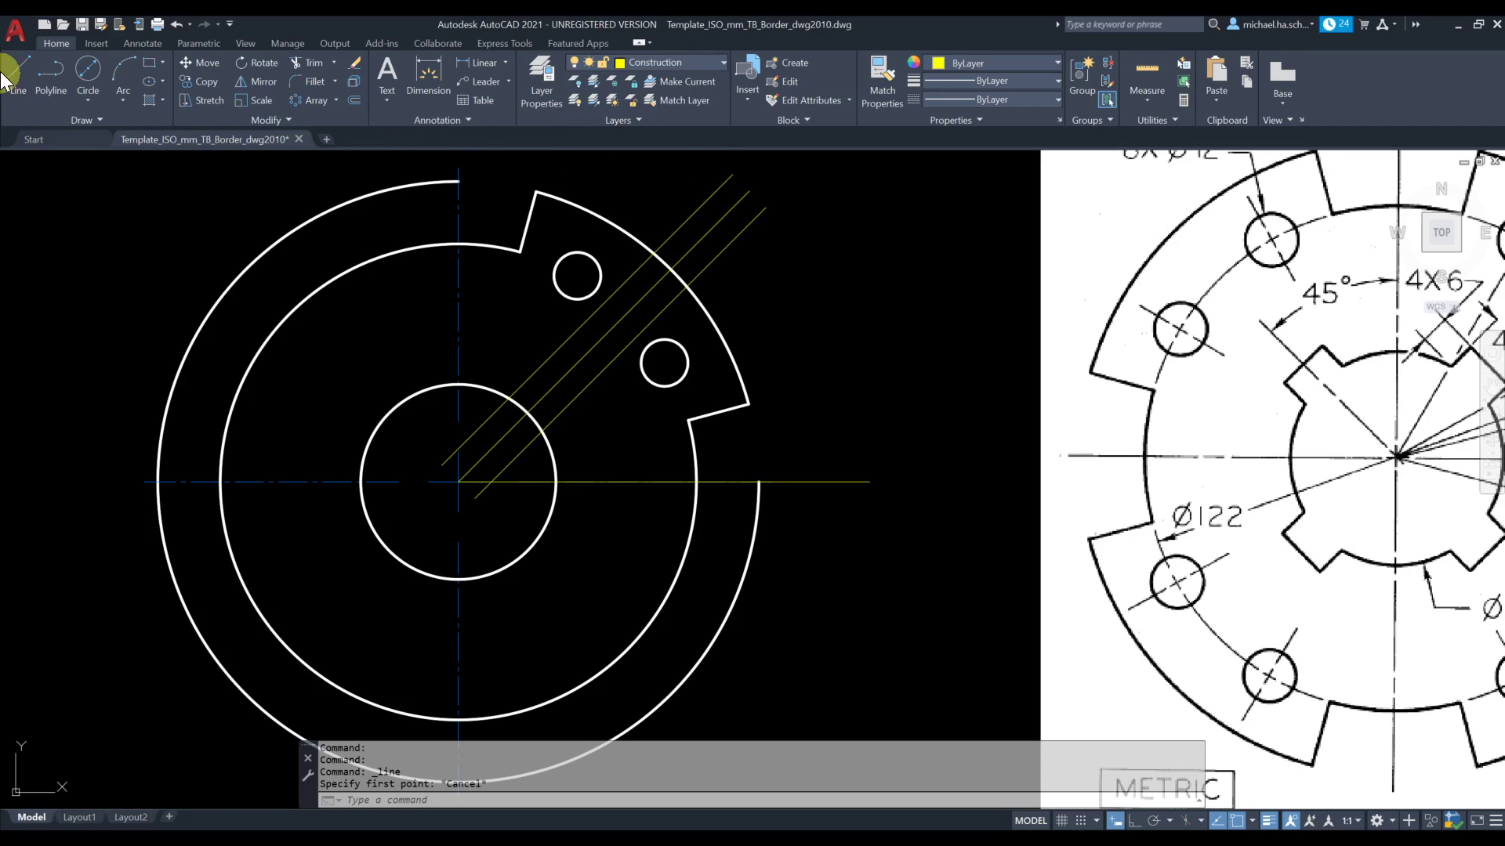
click(50, 71)
click(18, 70)
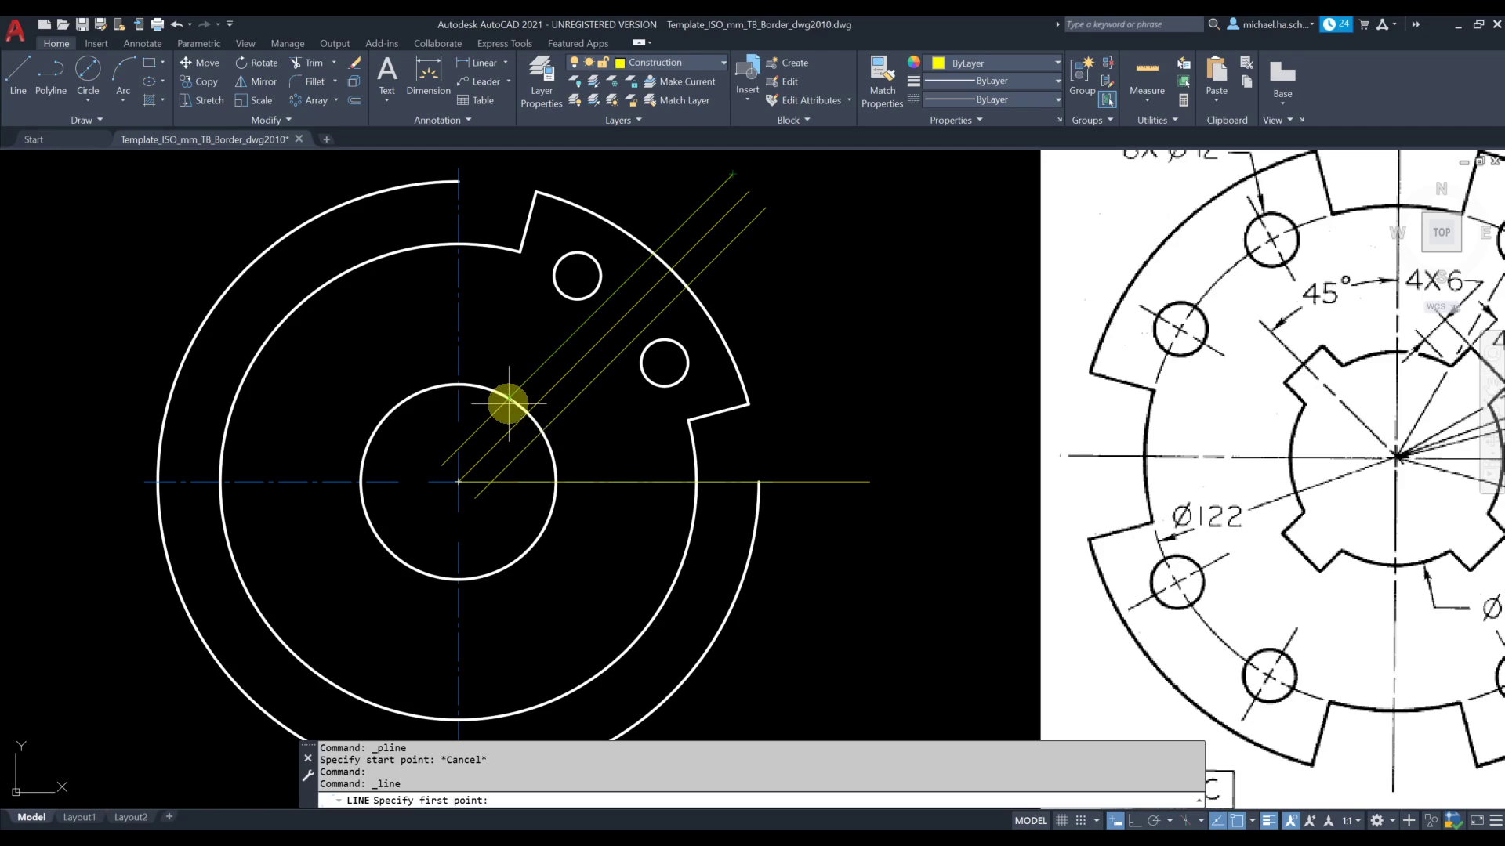
click(538, 423)
key(Escape)
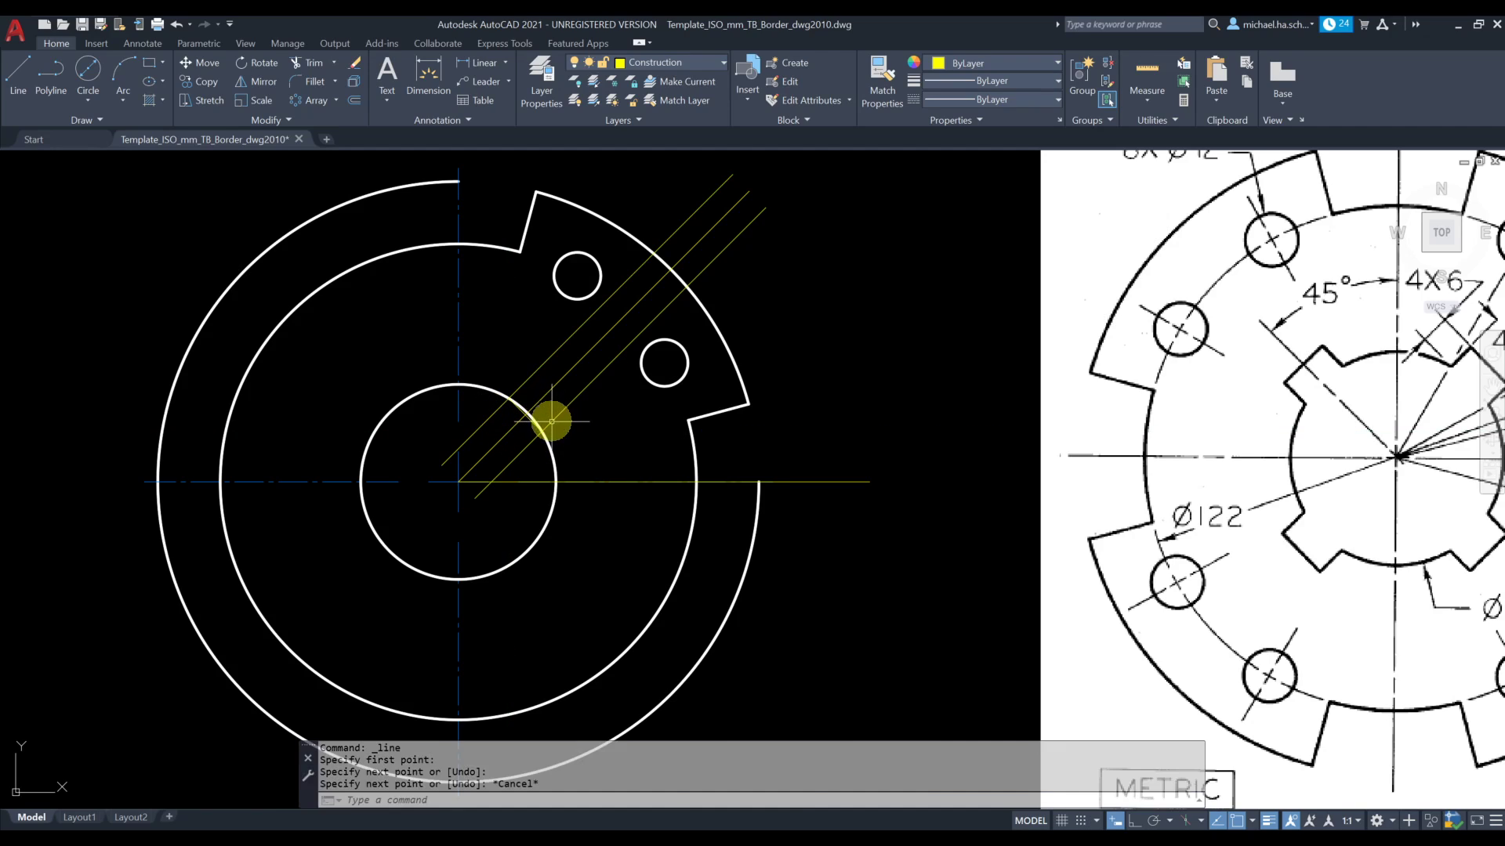
Offset the construction chord 6 mm outward from the 50 mm circle
scroll(523, 422, up, 4)
scroll(528, 422, down, 4)
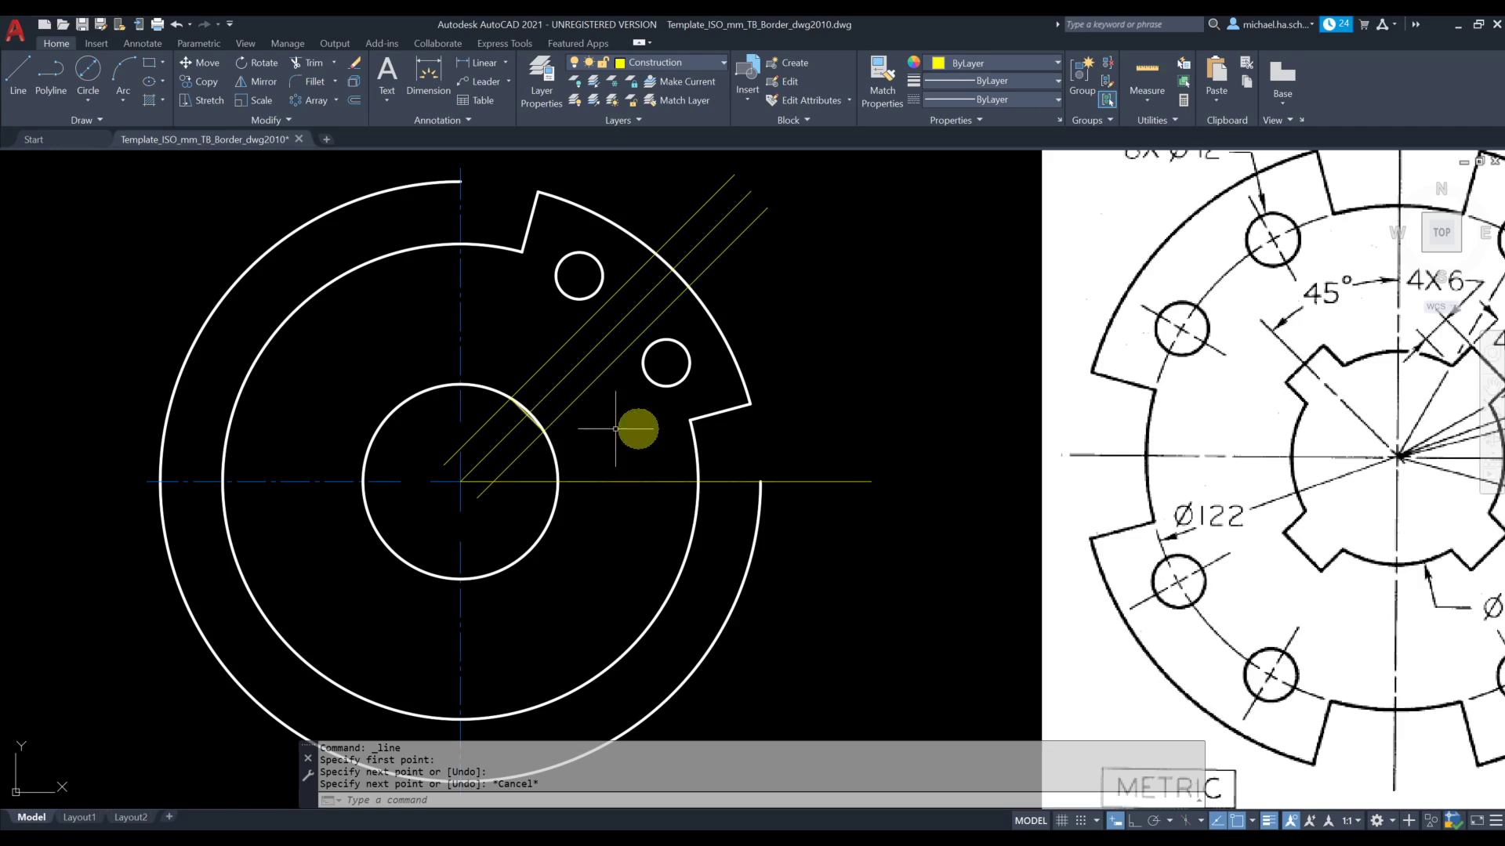
scroll(1075, 468, down, 2)
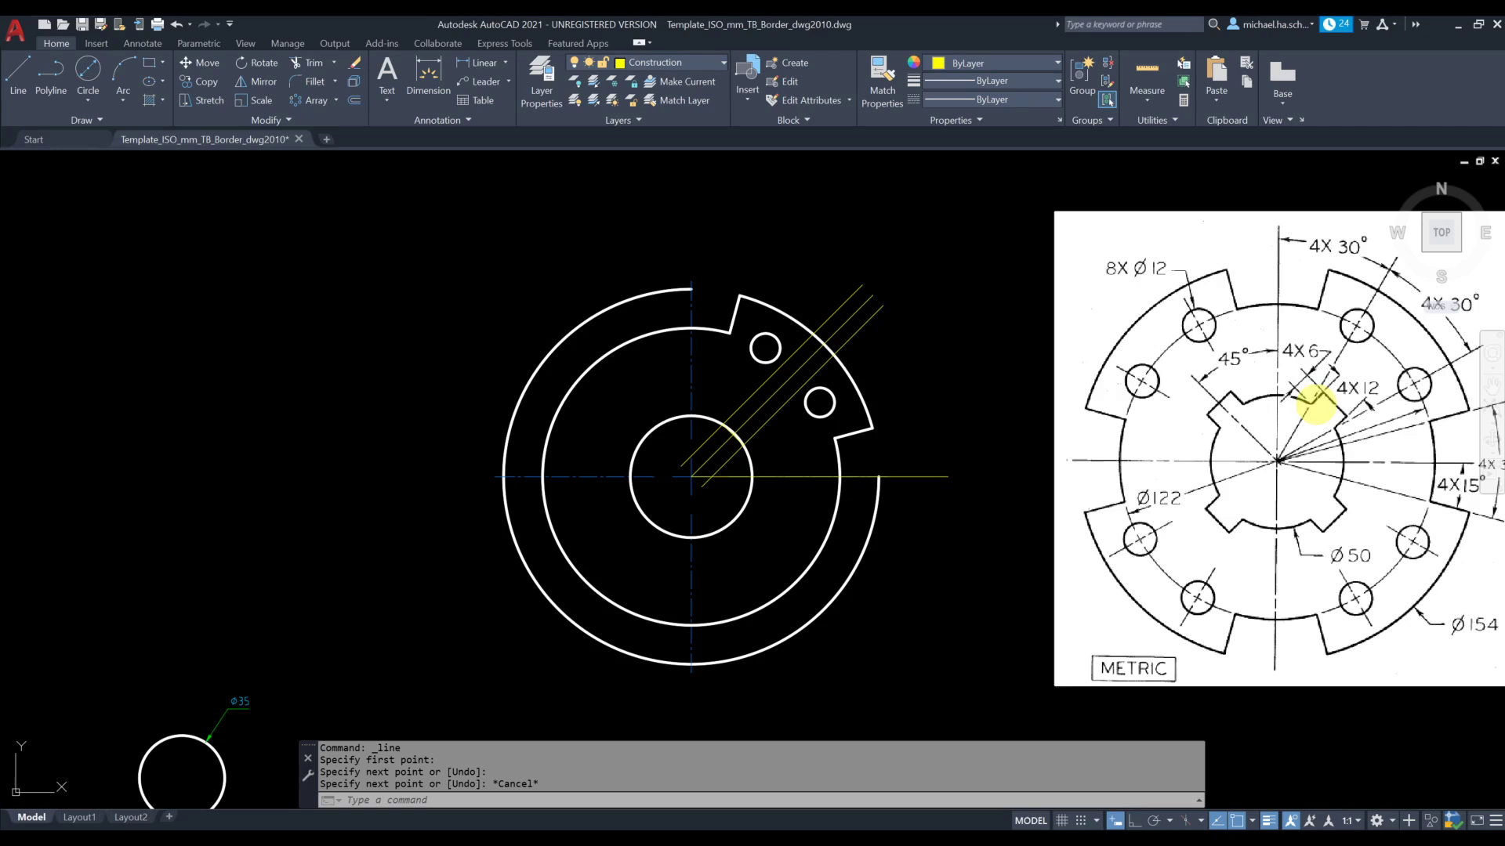
scroll(729, 427, up, 2)
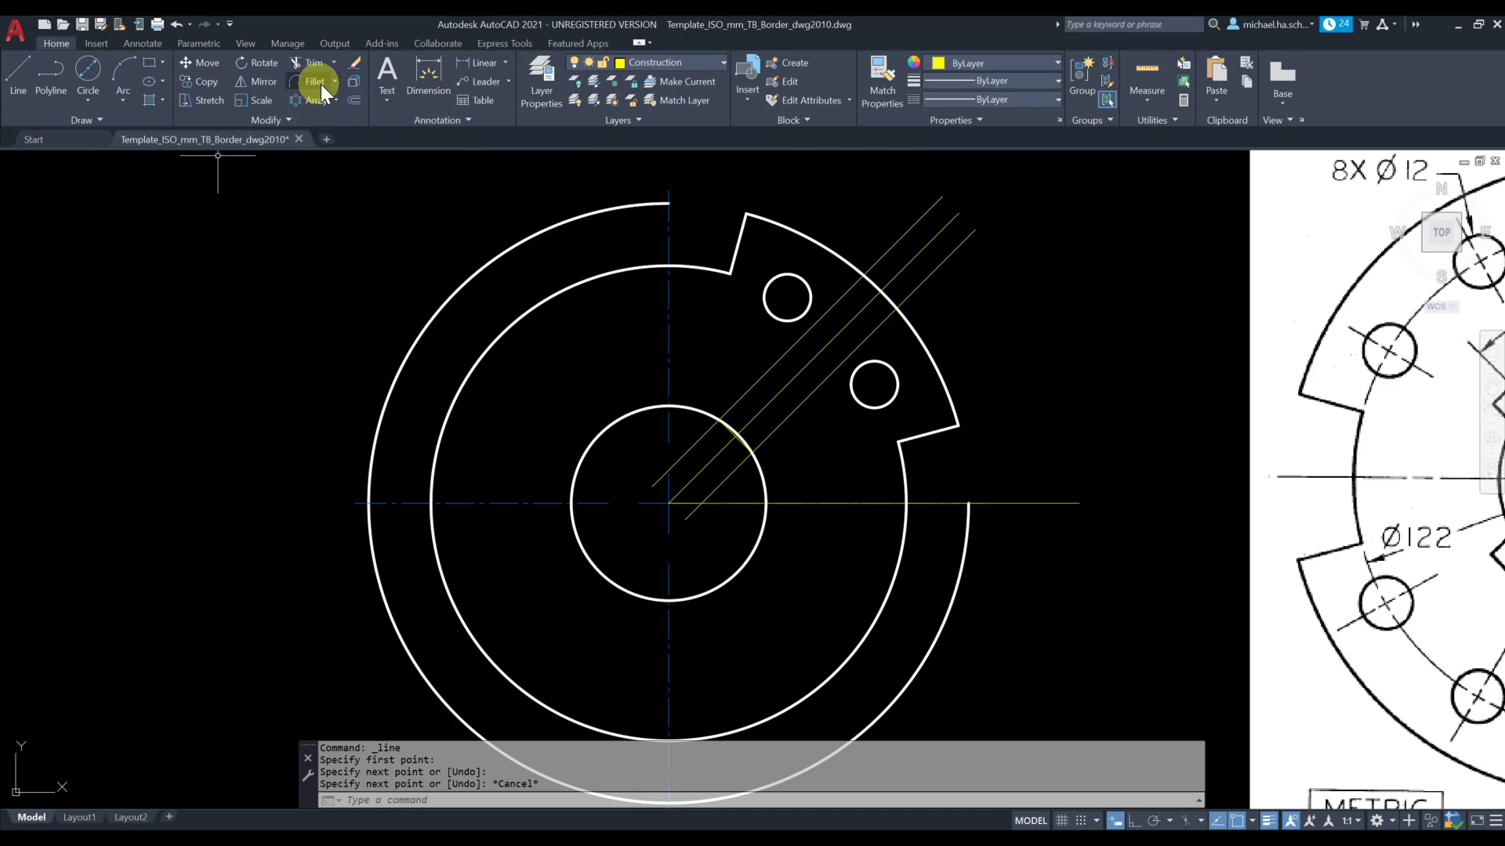
click(353, 100)
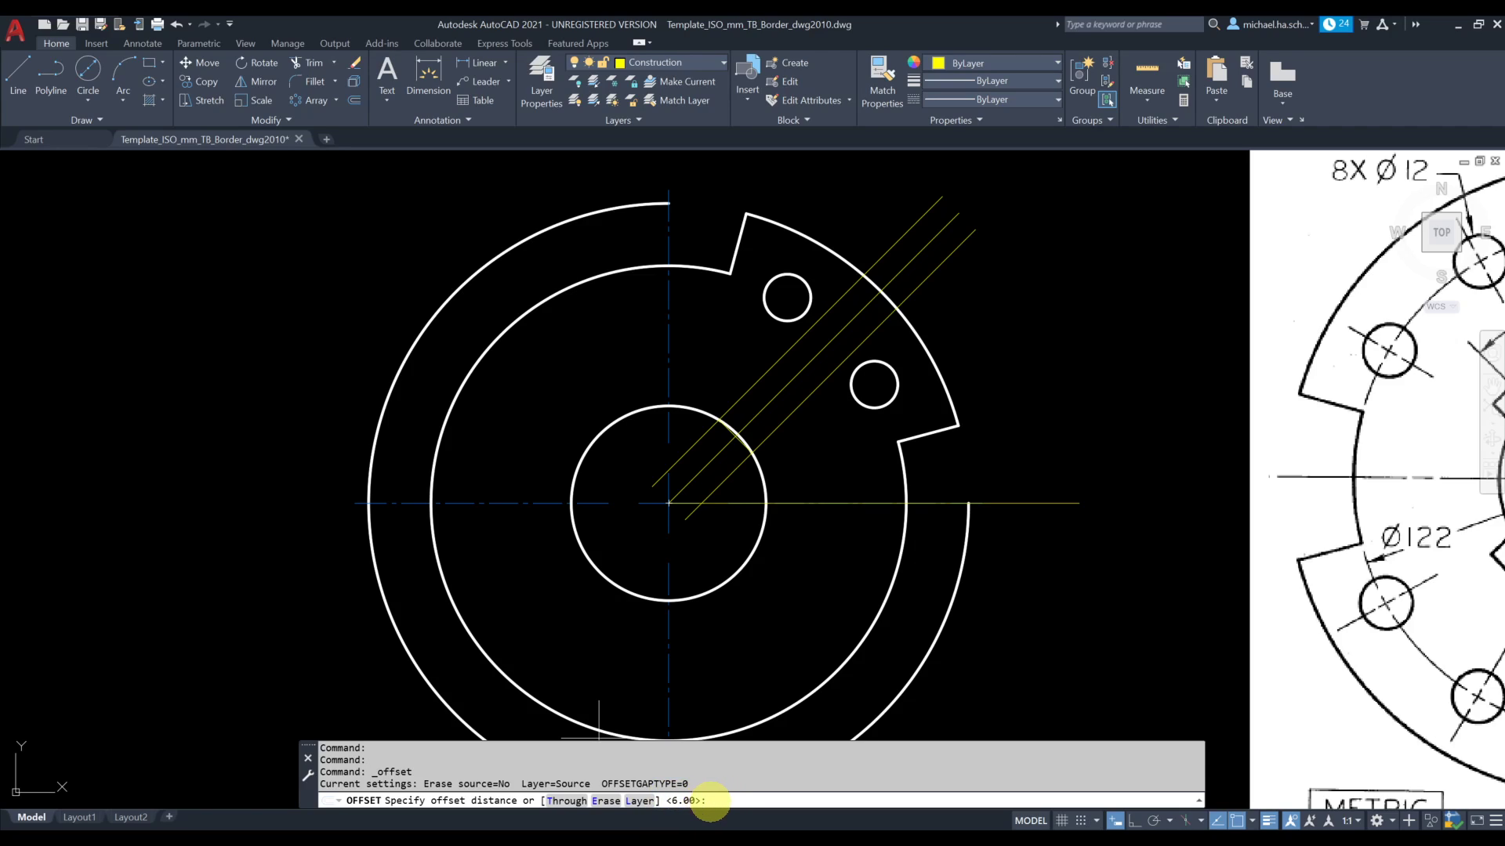
key(Return)
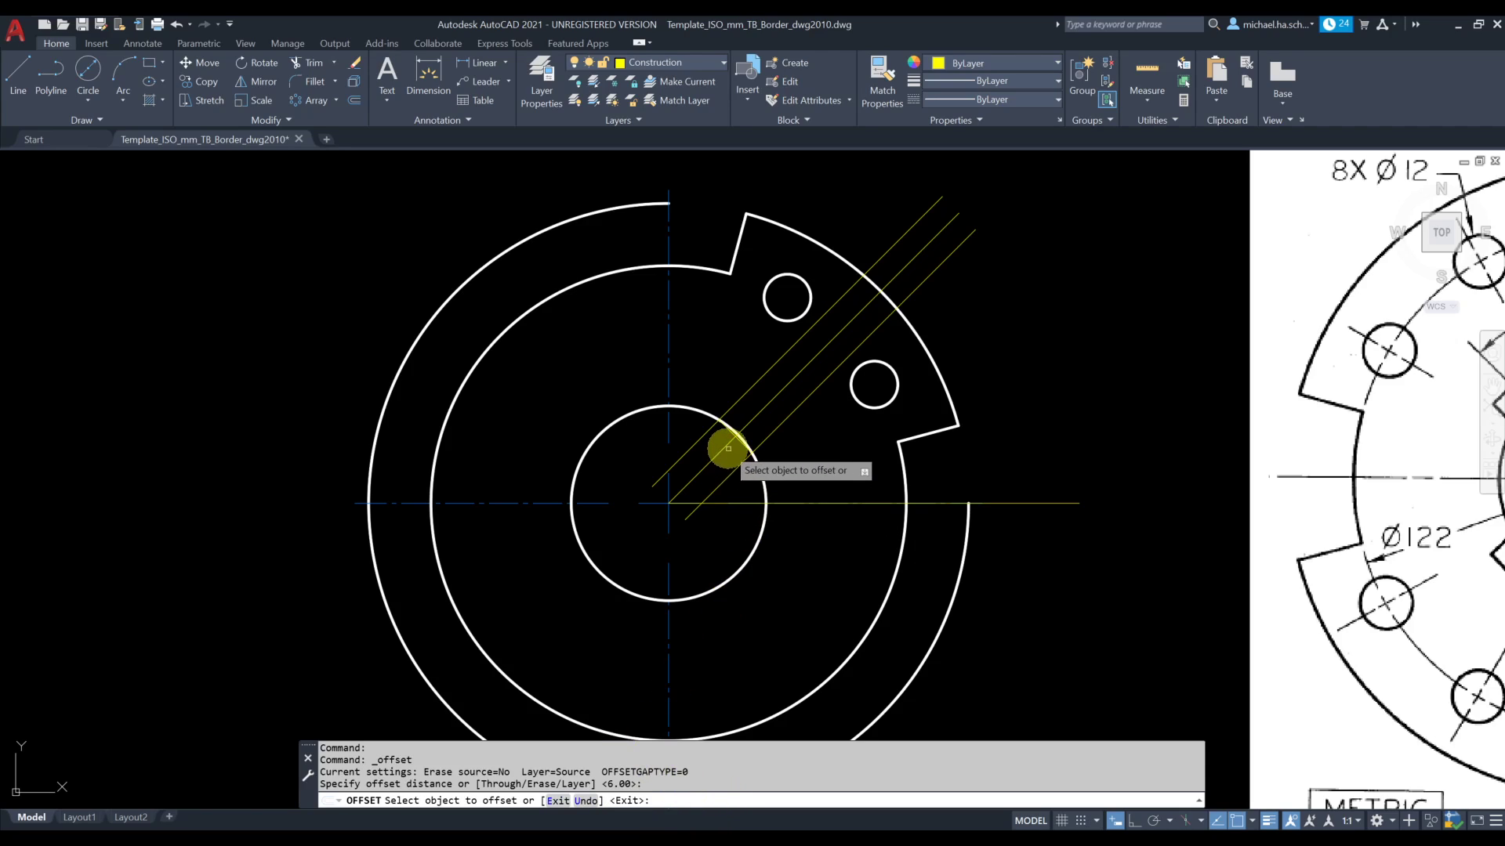
scroll(724, 437, up, 3)
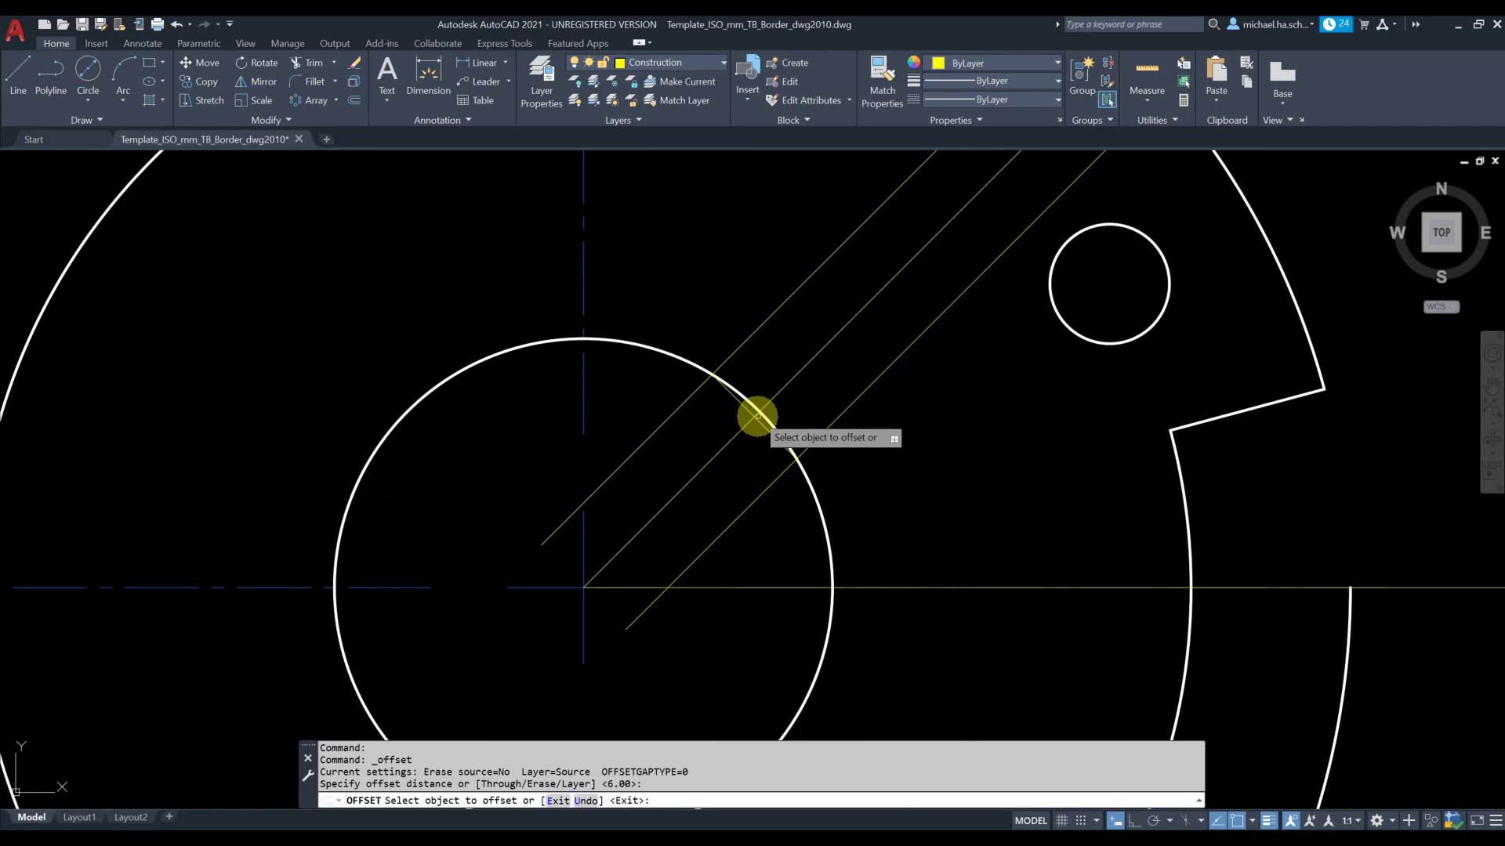
click(745, 413)
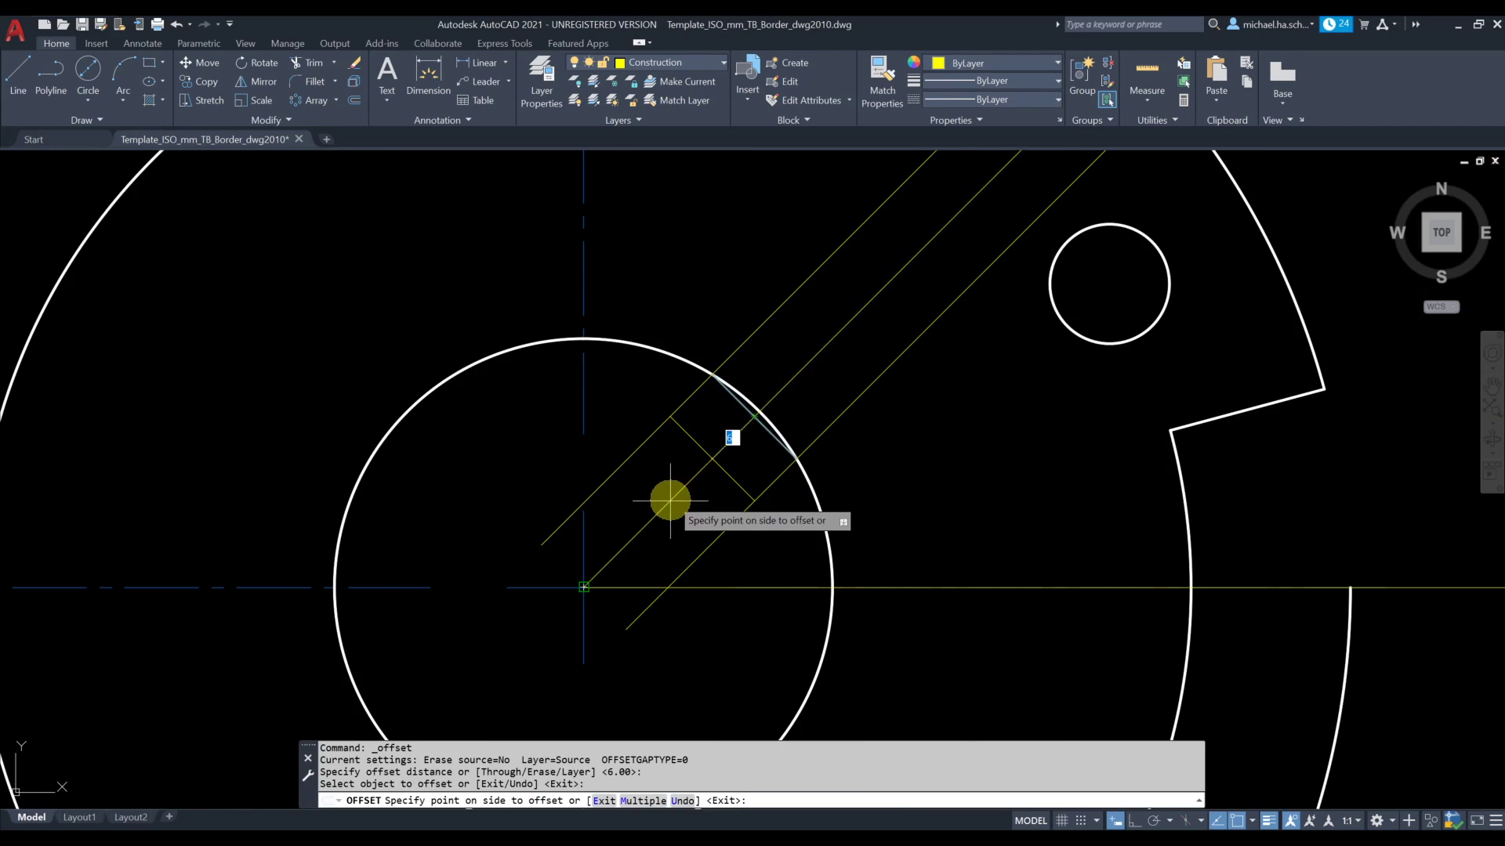
click(823, 213)
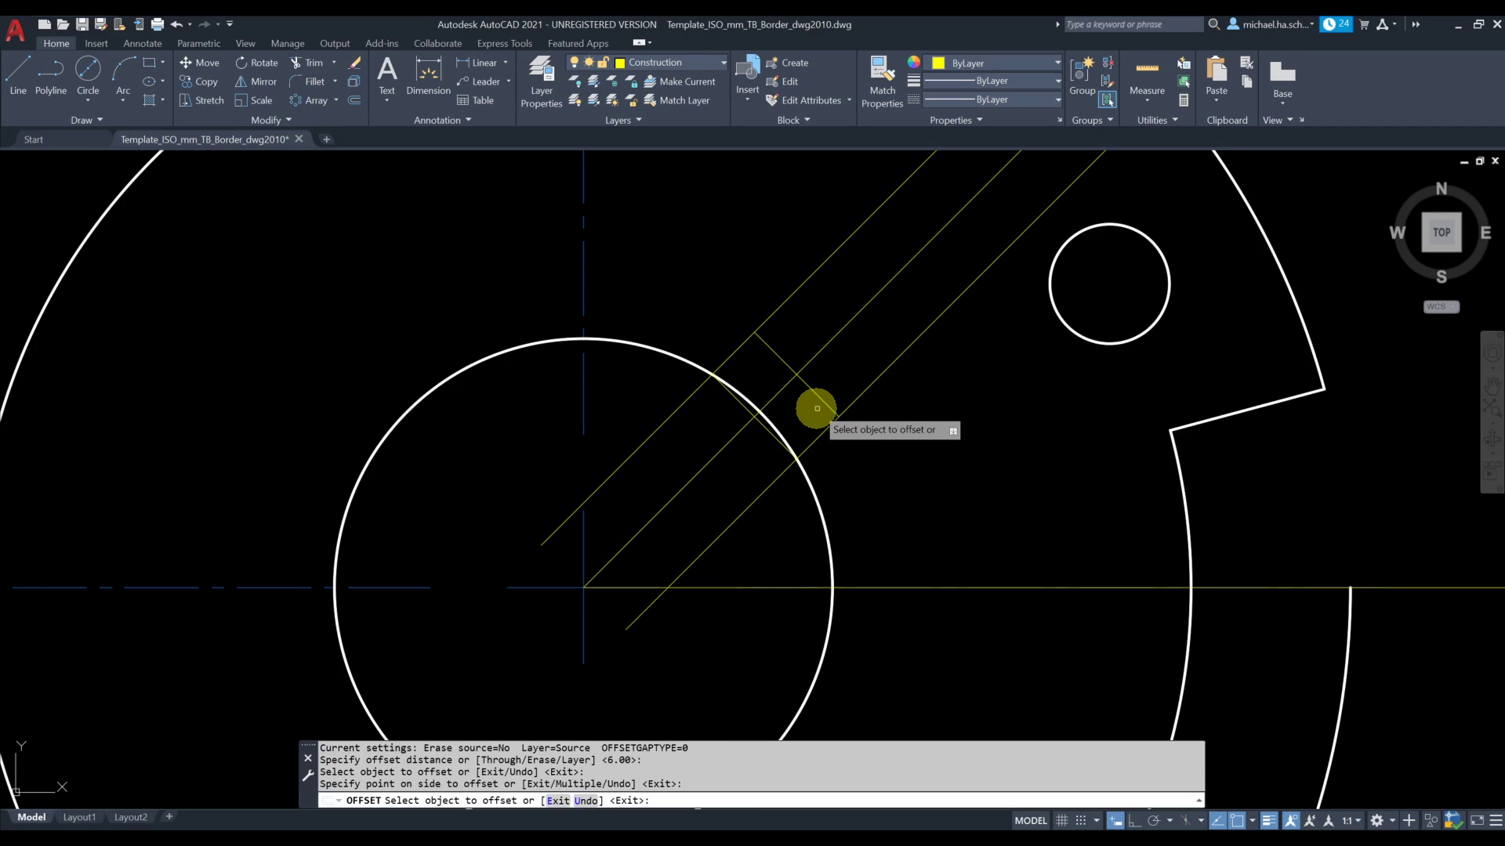
key(Escape)
On the VisibleLine layer, trace the notch's two sides and outer edge over the construction lines, starting and ending on the 50 mm circle
scroll(833, 443, down, 2)
scroll(736, 464, down, 2)
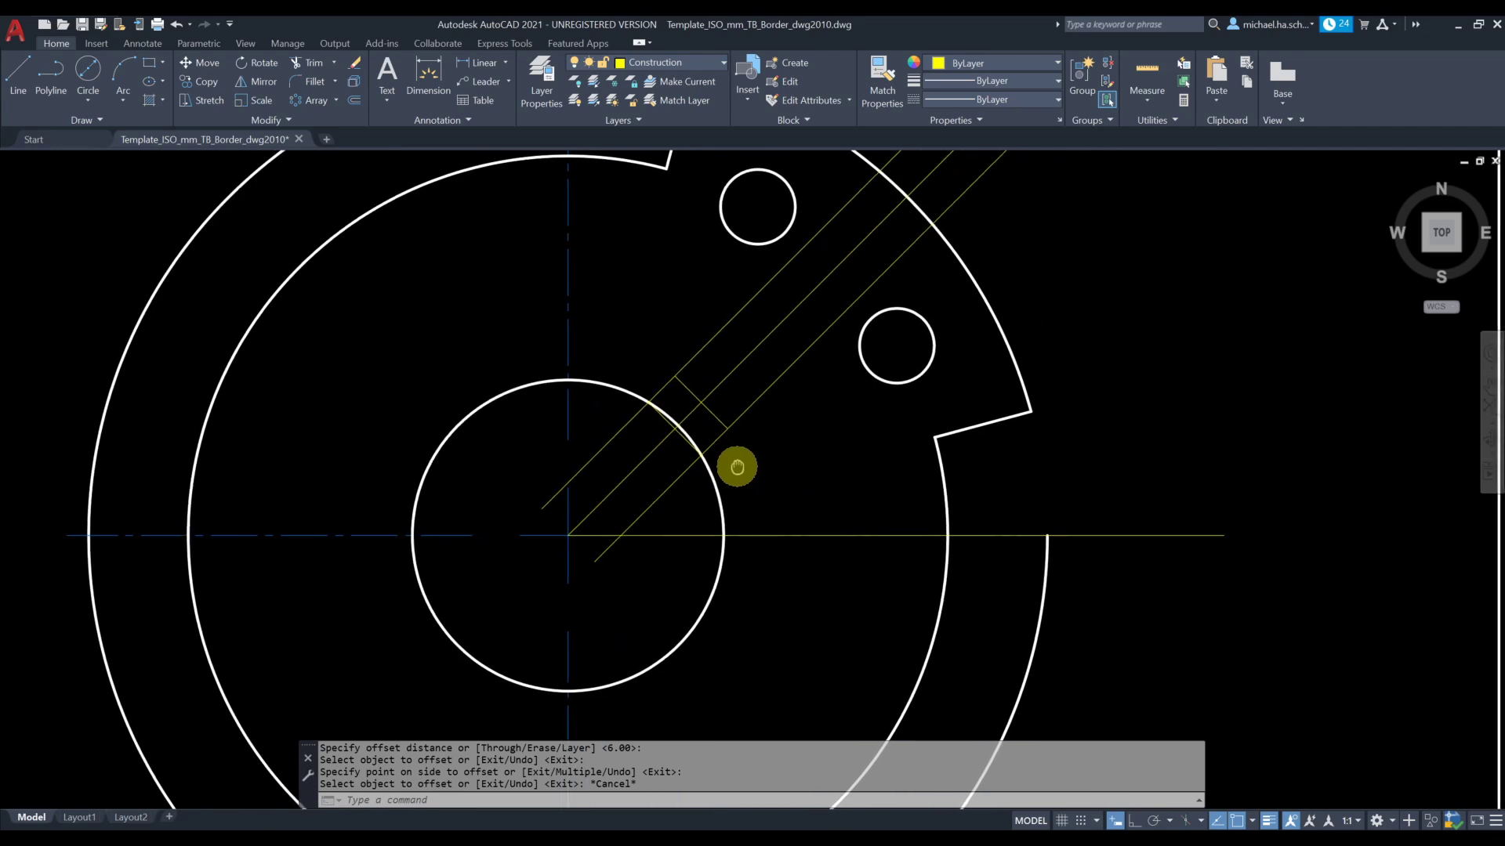
click(683, 68)
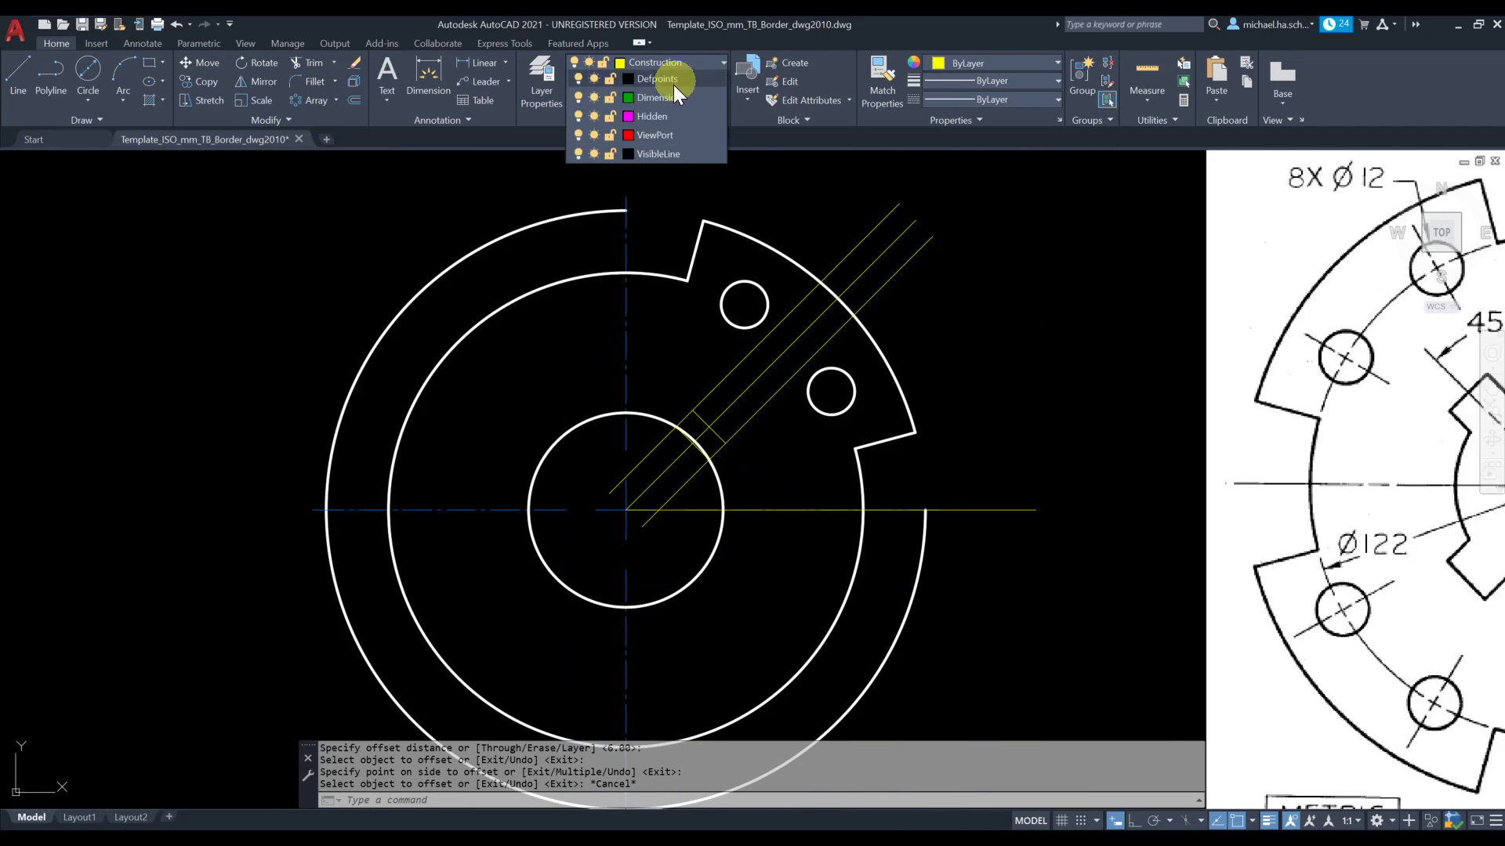
click(667, 222)
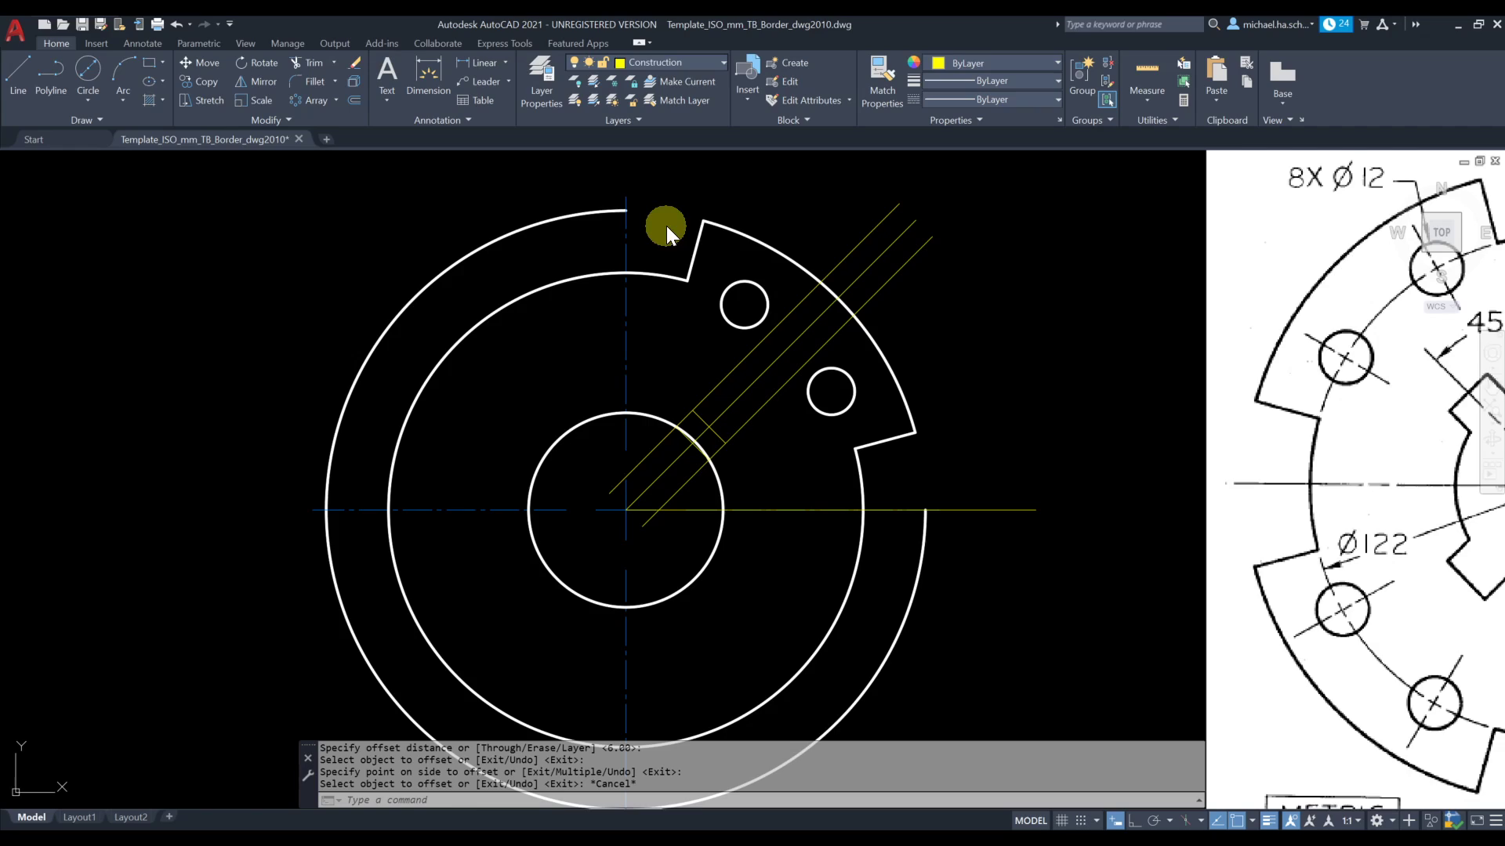
click(31, 81)
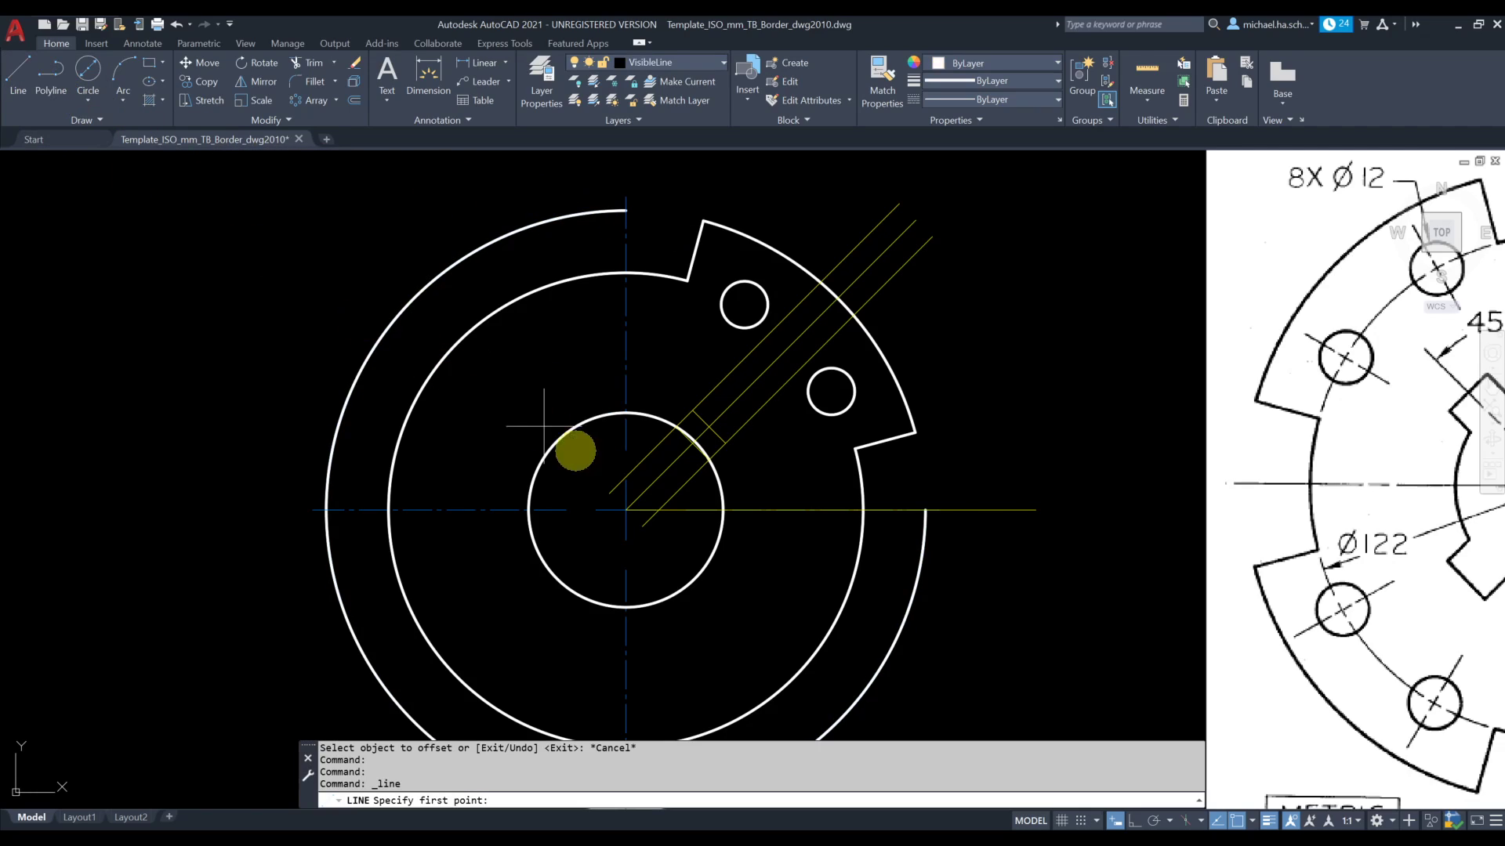
click(710, 460)
scroll(740, 453, up, 4)
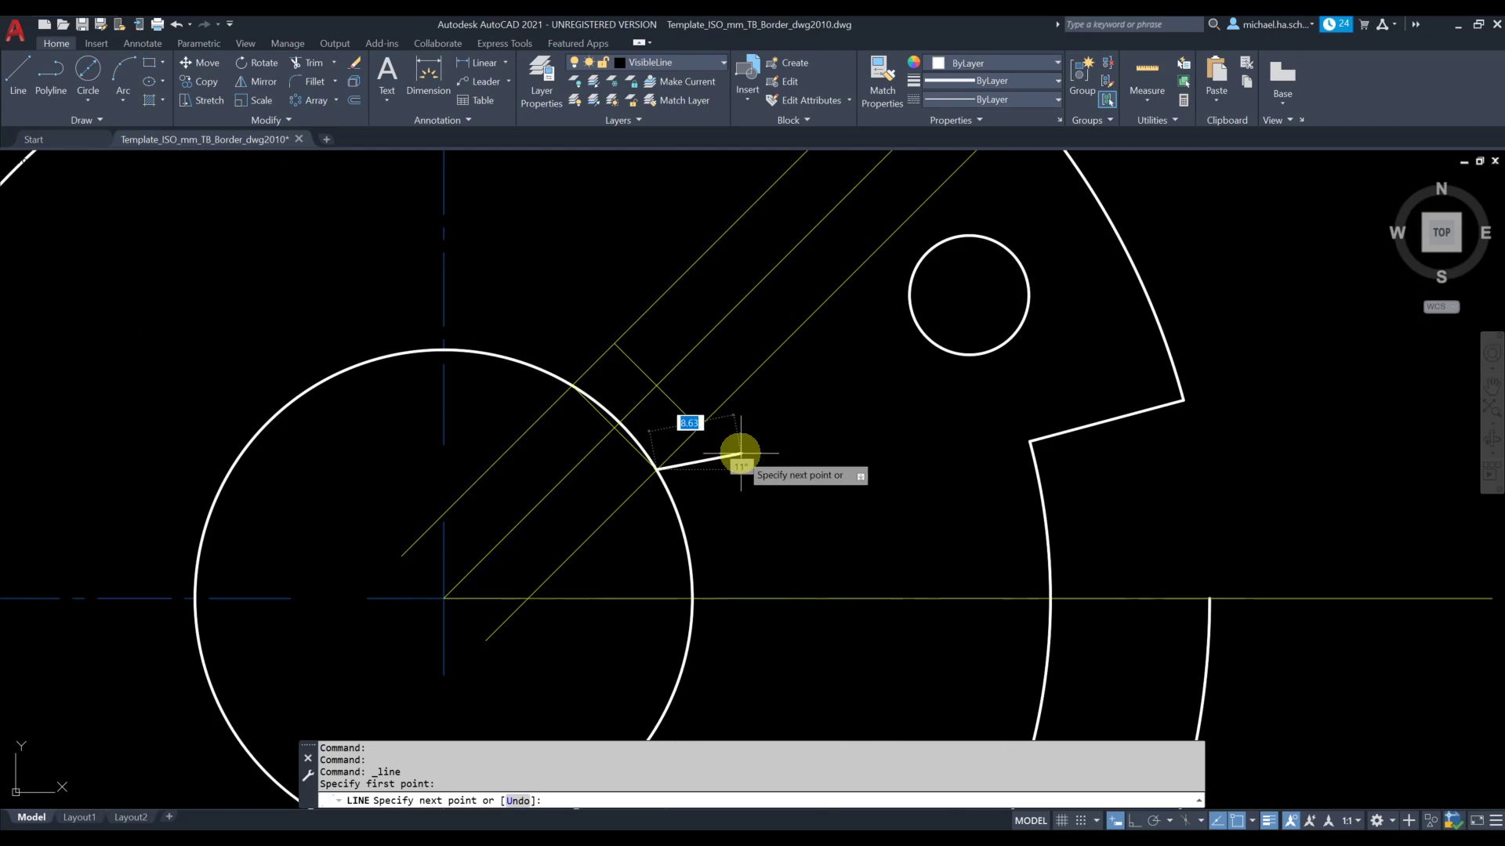
click(698, 427)
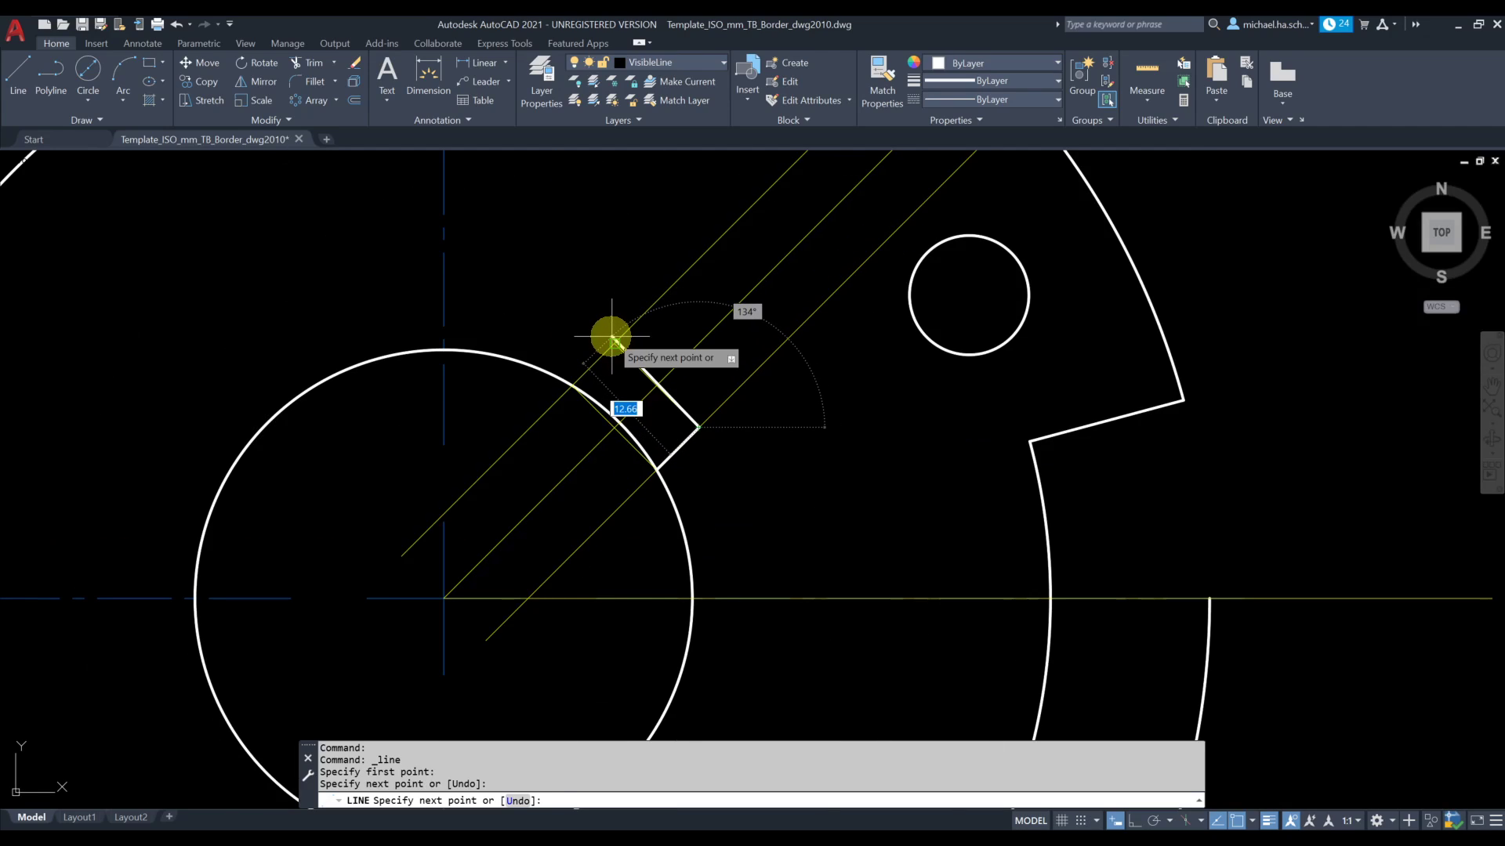
click(614, 344)
click(573, 385)
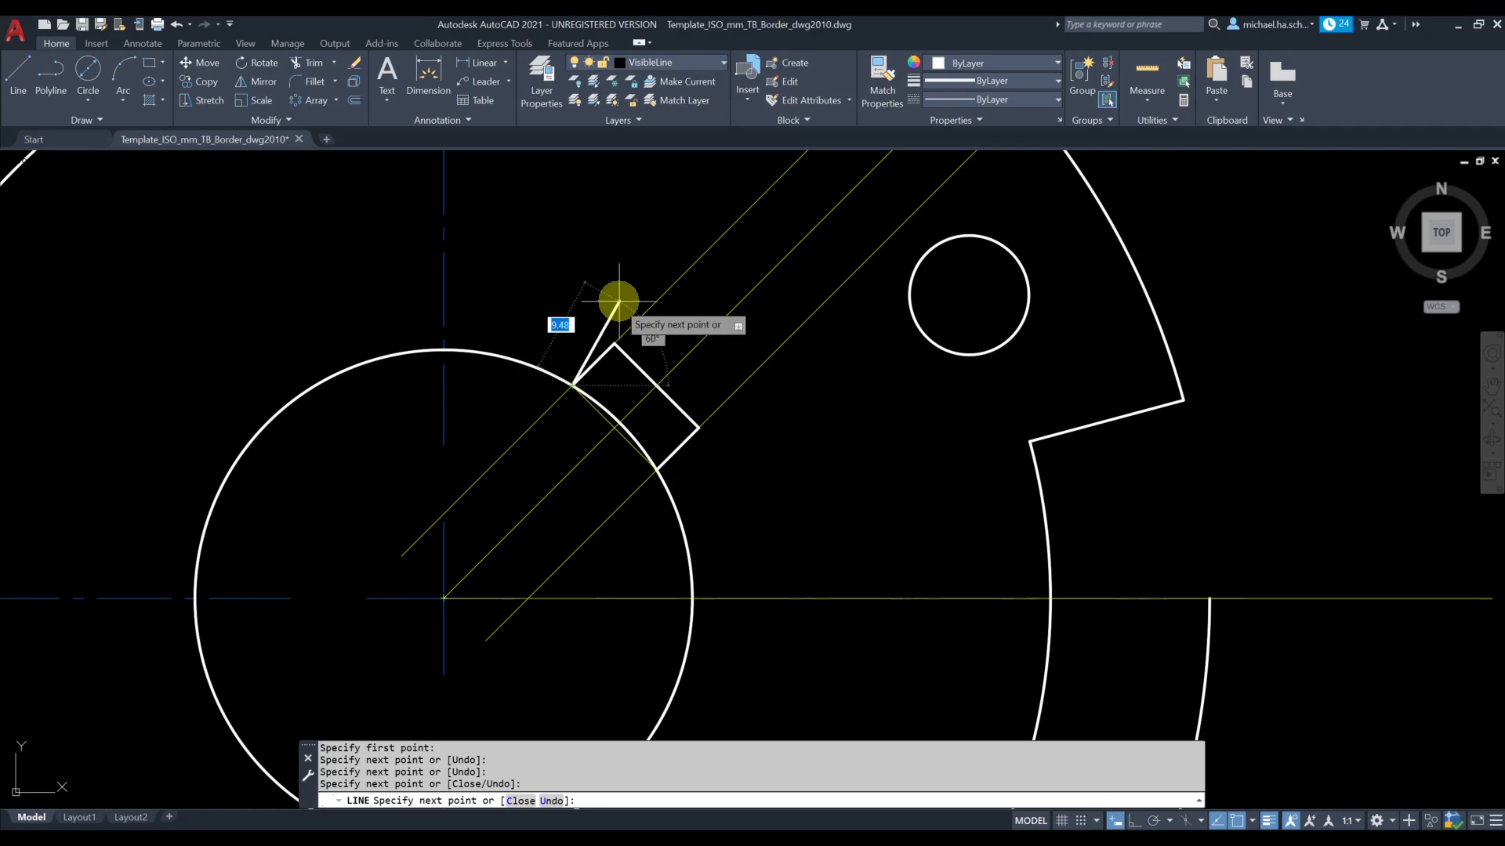
click(655, 466)
key(Escape)
Erase the construction chord at the notch opening on the 50 mm circle
scroll(624, 443, up, 2)
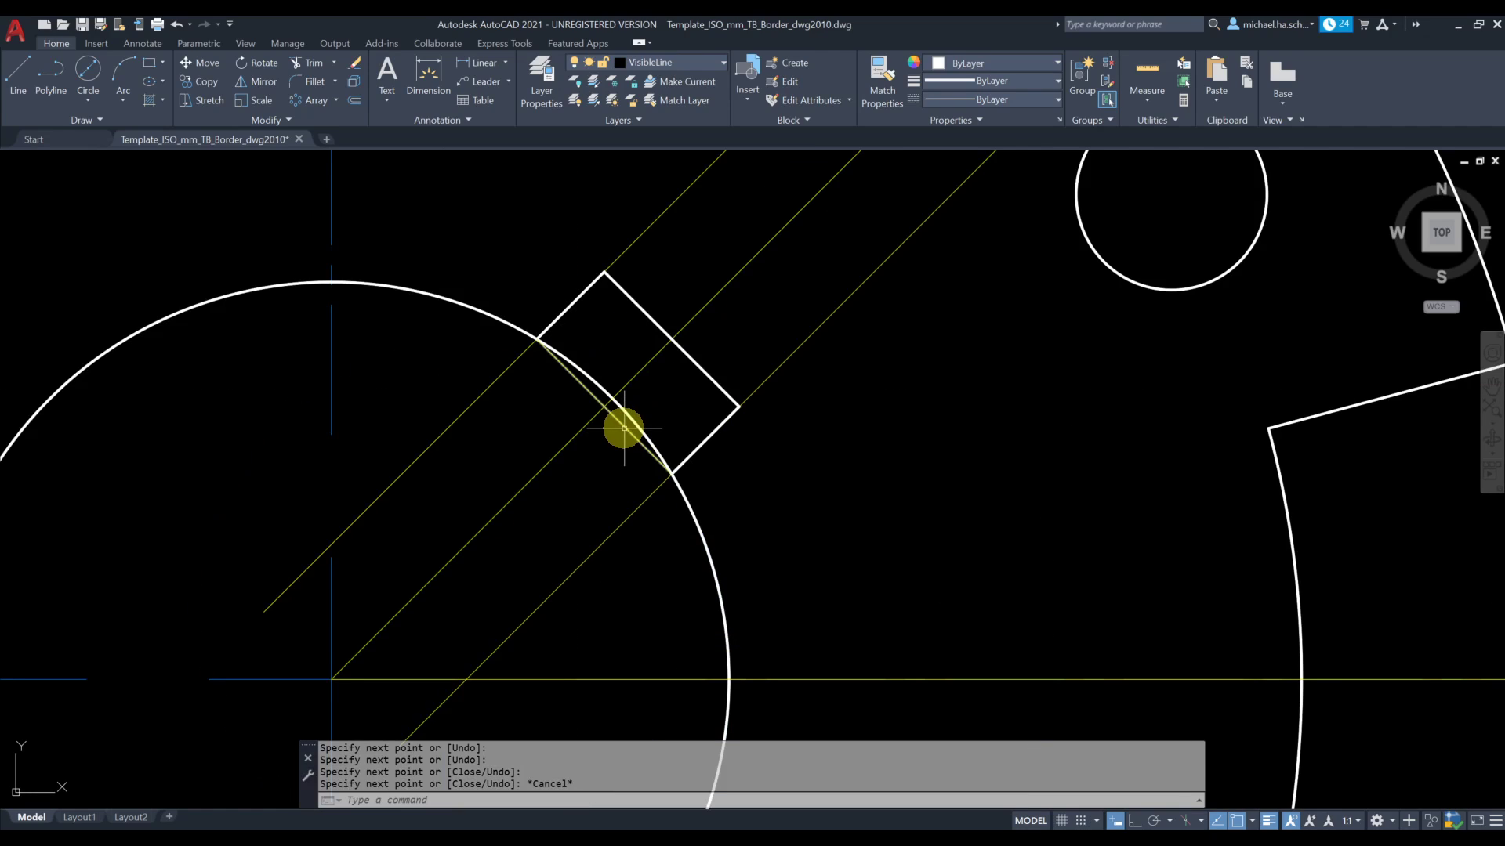
click(625, 428)
key(Delete)
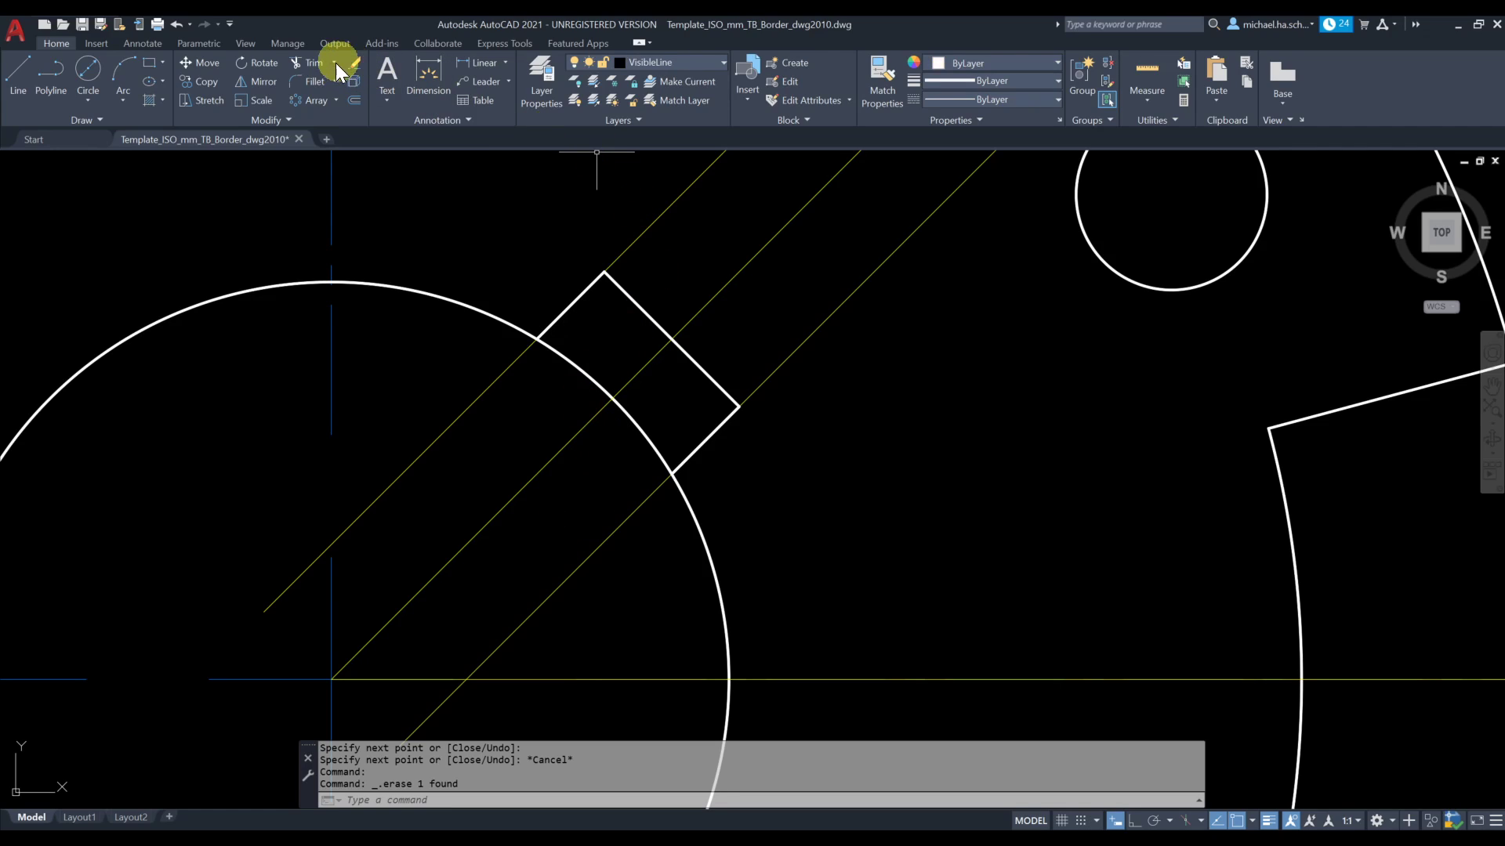
Trim both arc pieces of the 50 mm circle between the notch's sides
click(310, 63)
click(596, 385)
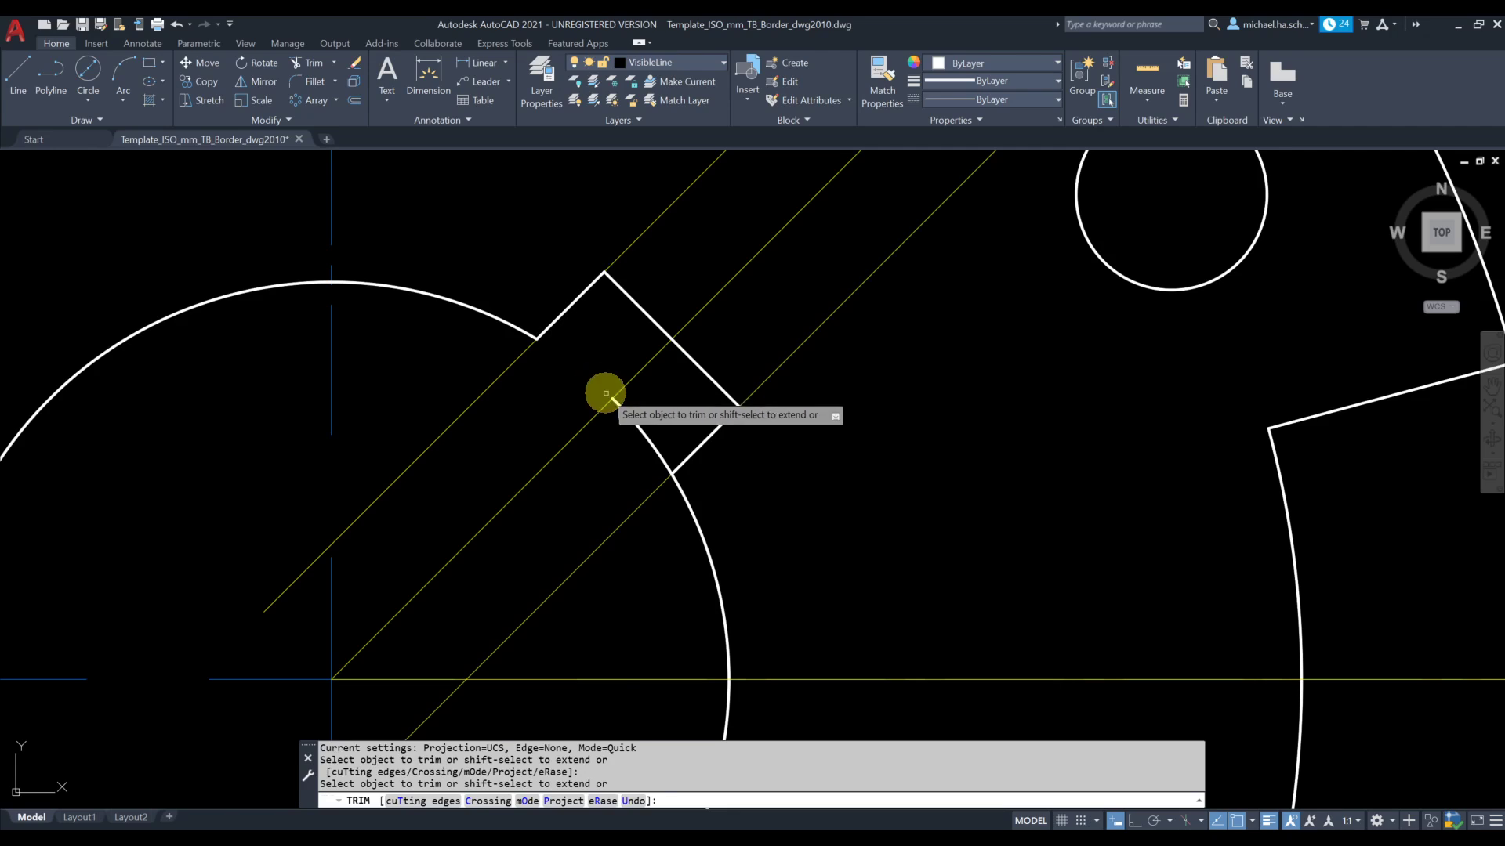
click(629, 421)
scroll(682, 443, down, 5)
scroll(694, 466, down, 5)
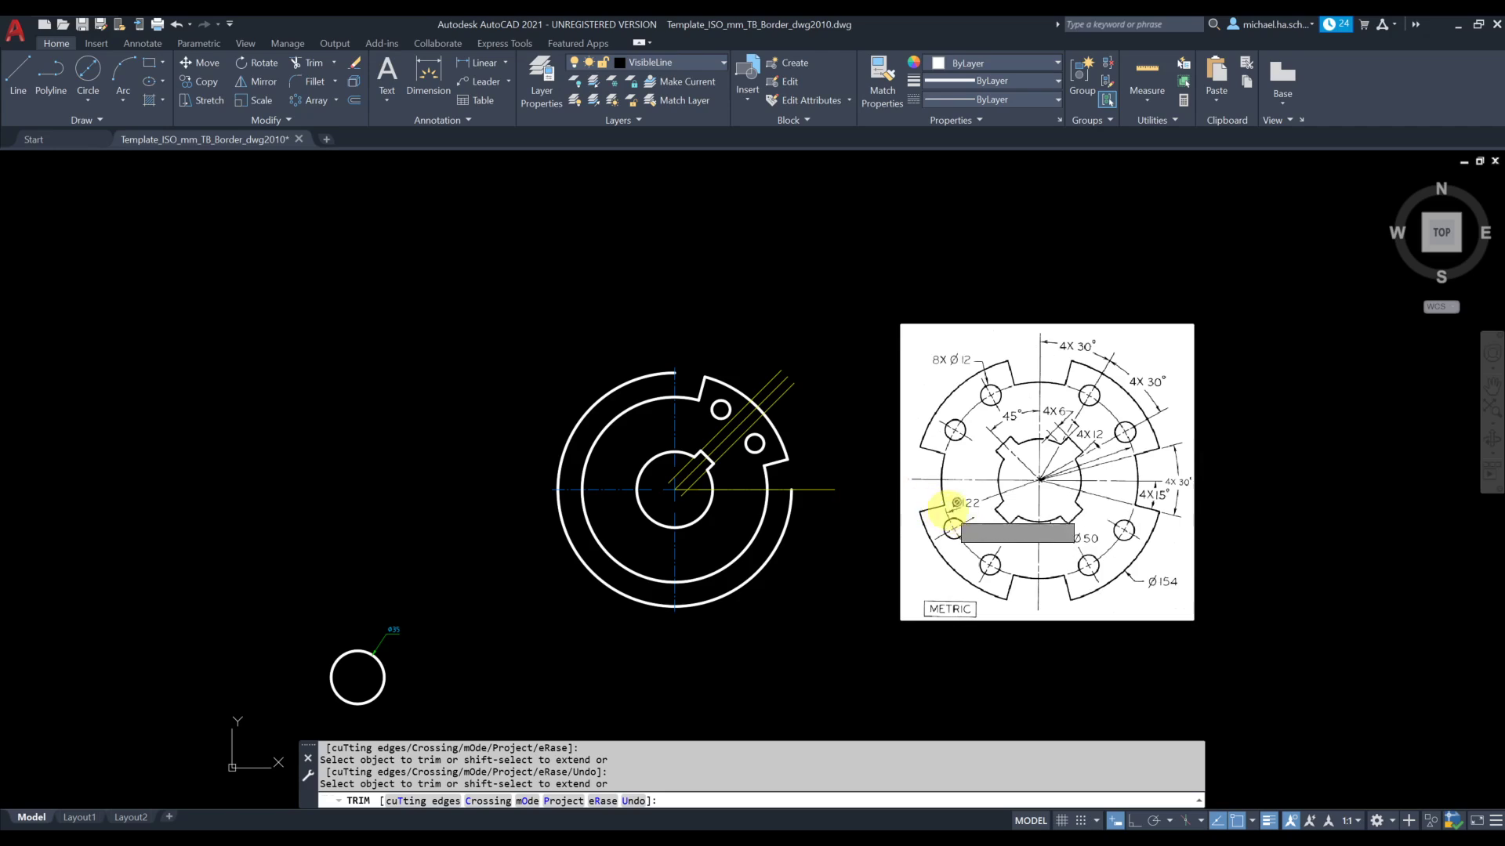
key(Escape)
scroll(780, 457, up, 3)
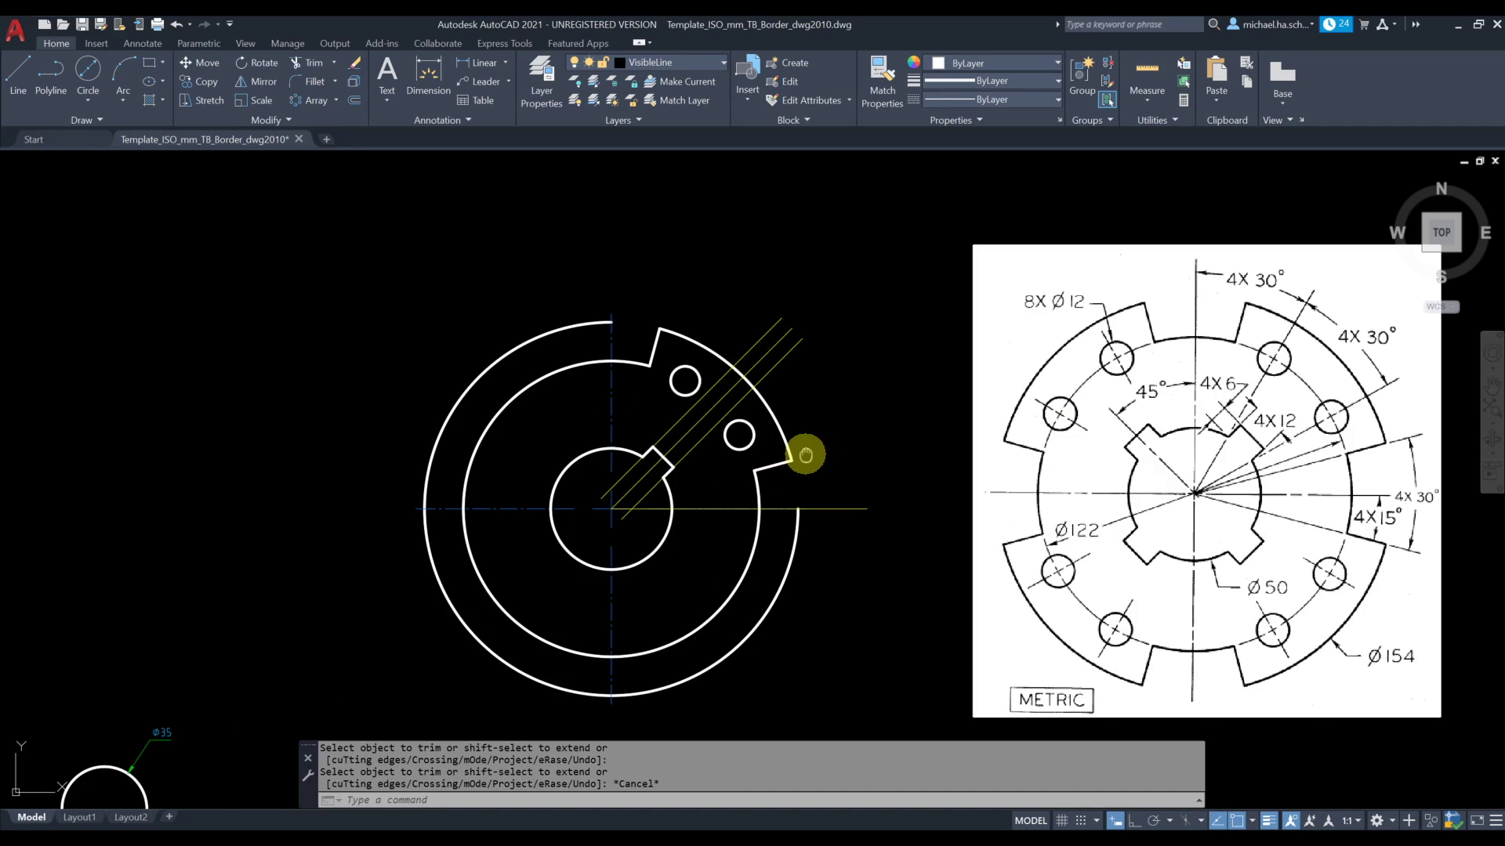
middle_drag(805, 454, 733, 454)
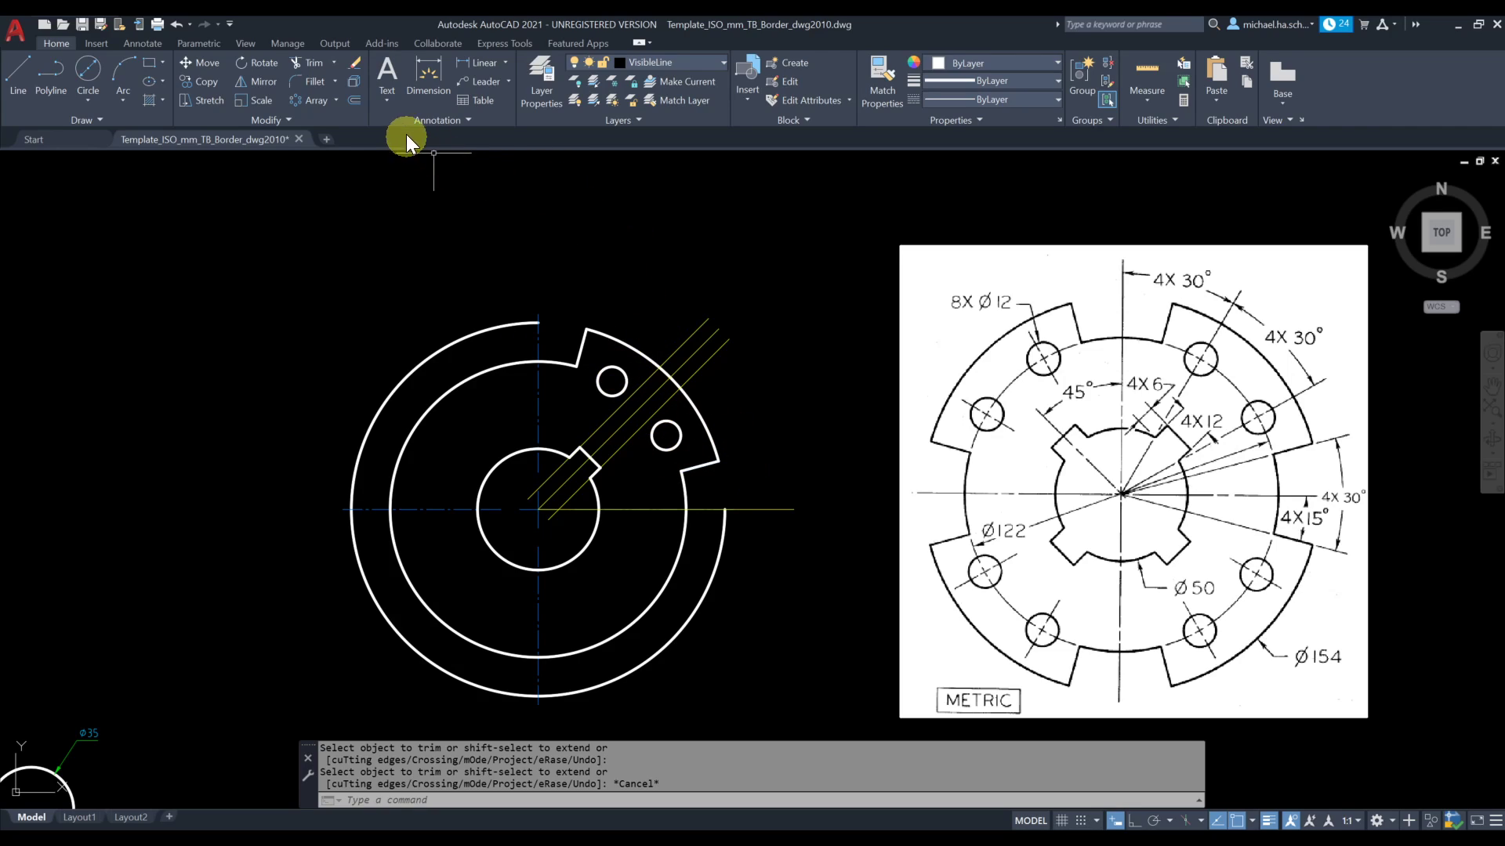
click(311, 102)
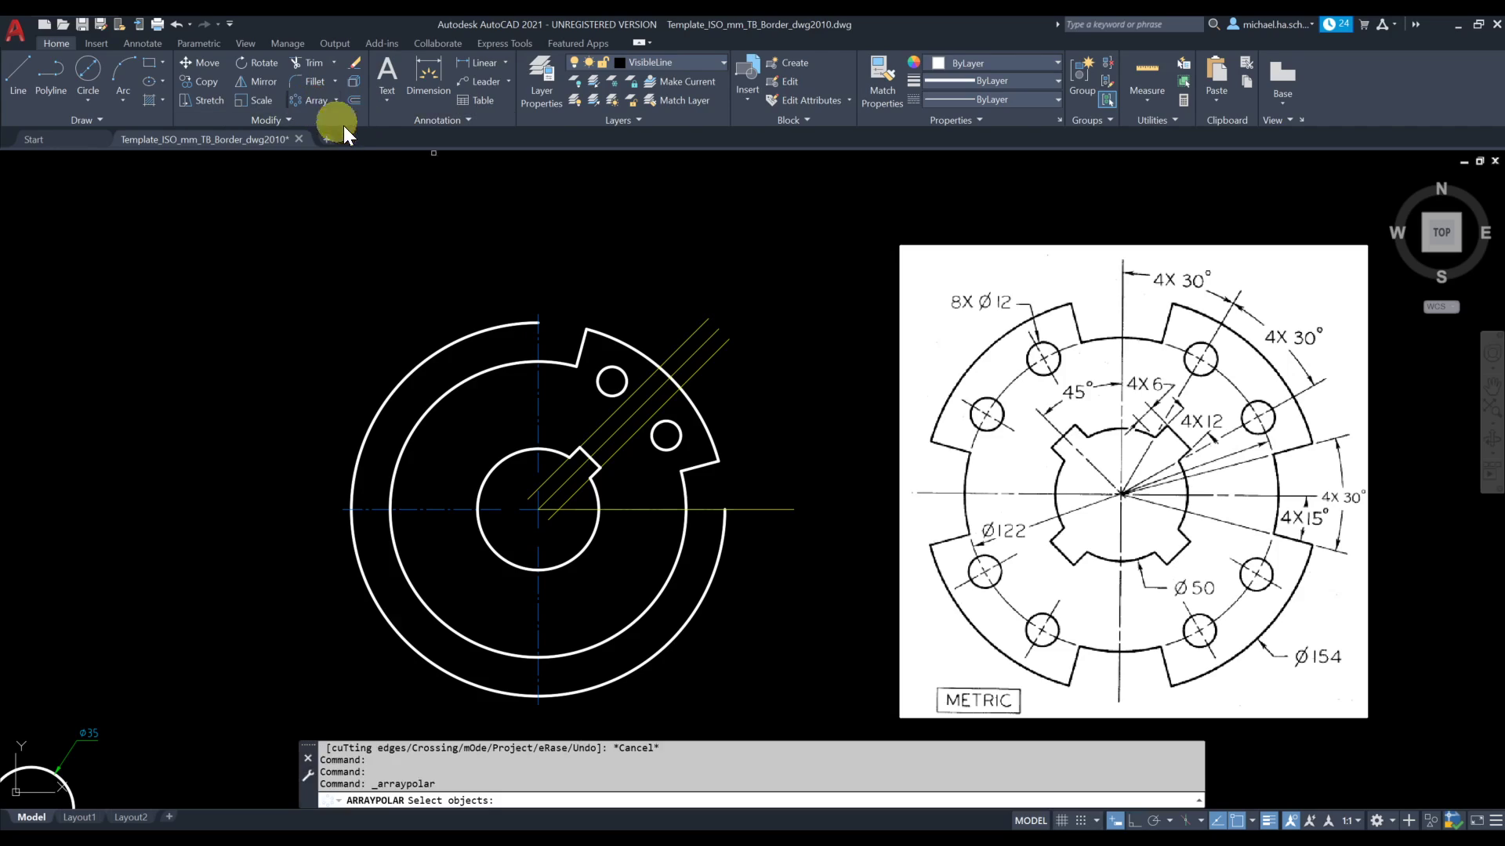
click(694, 466)
click(681, 451)
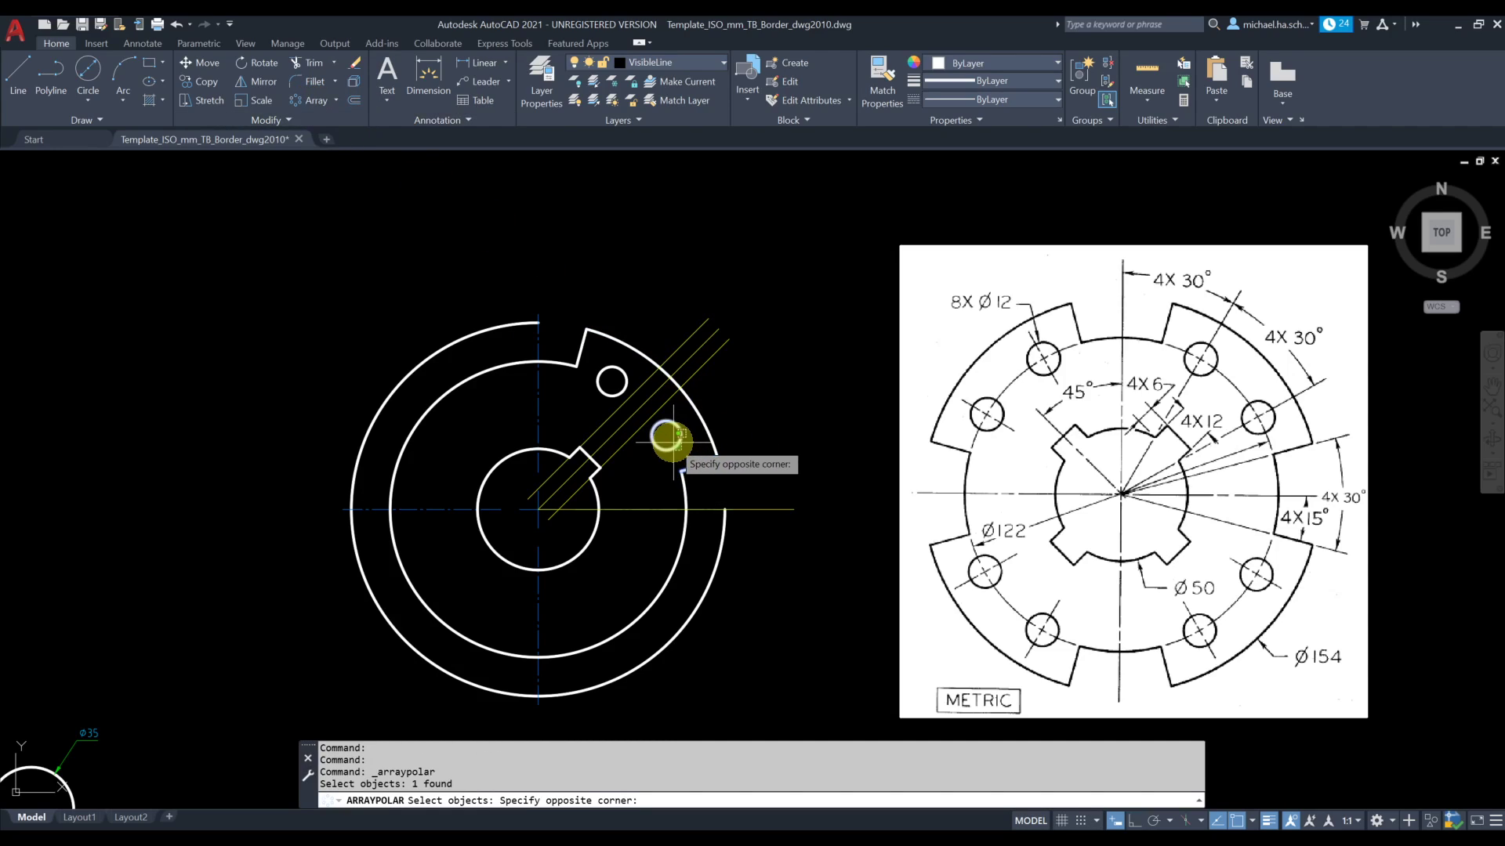
click(672, 443)
key(Escape)
key(Escape)
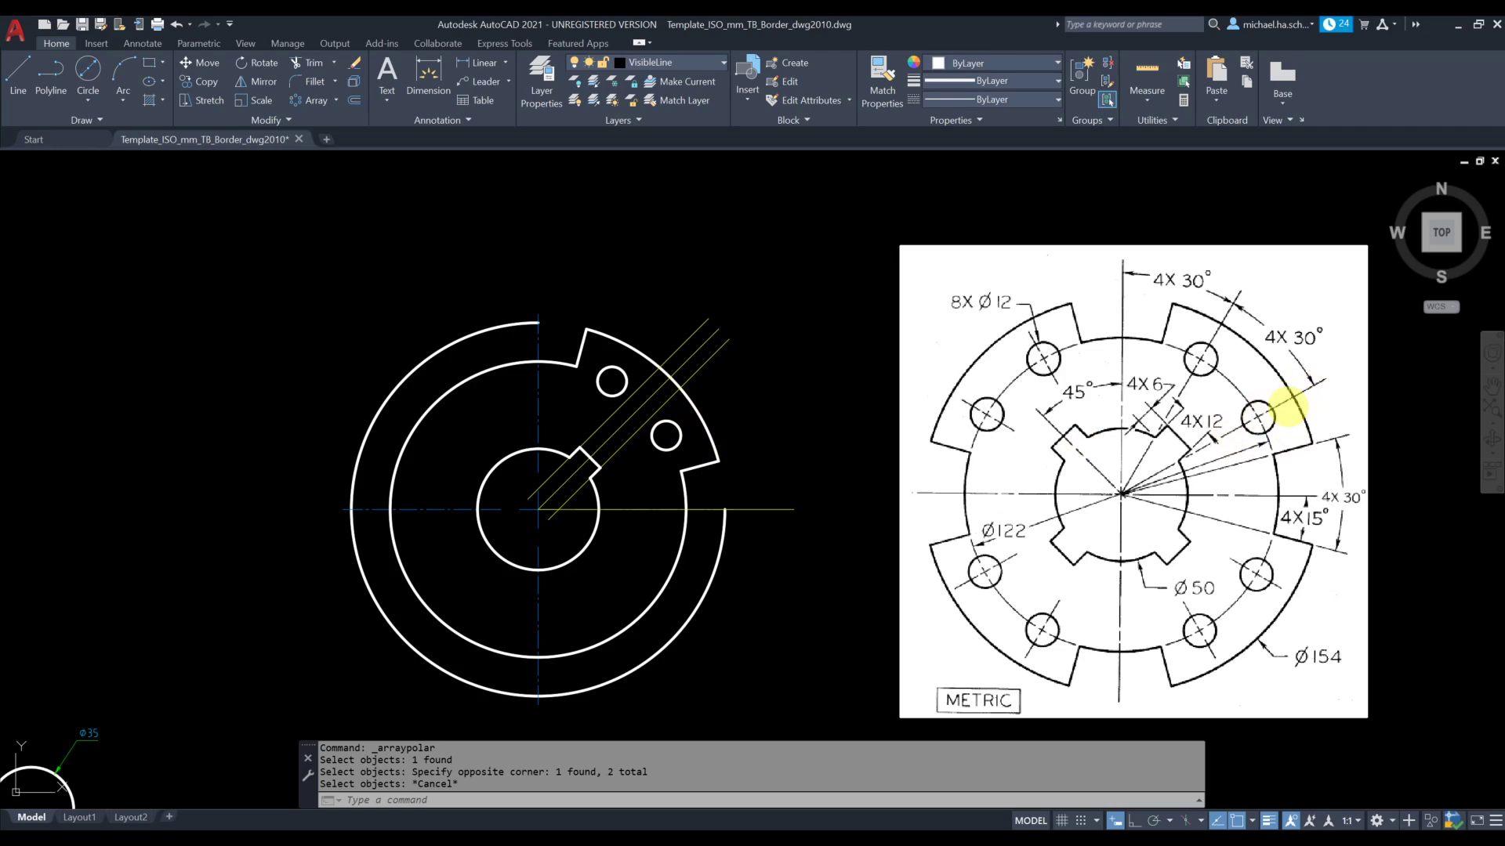
On the CenterLine layer, add center marks to both 12 mm holes in the finished quadrant
click(656, 63)
click(666, 122)
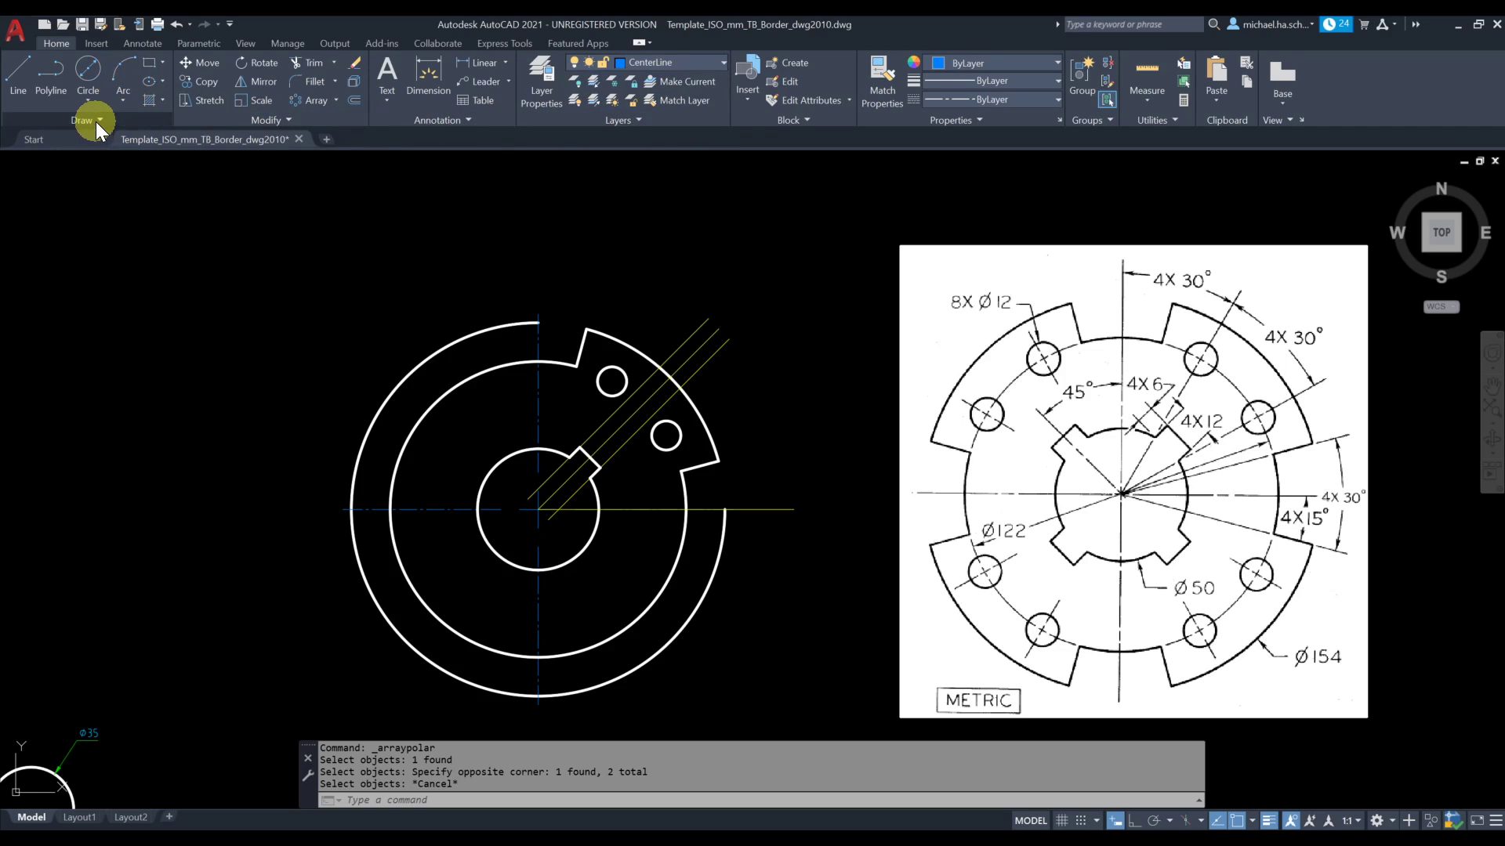
click(144, 43)
click(47, 44)
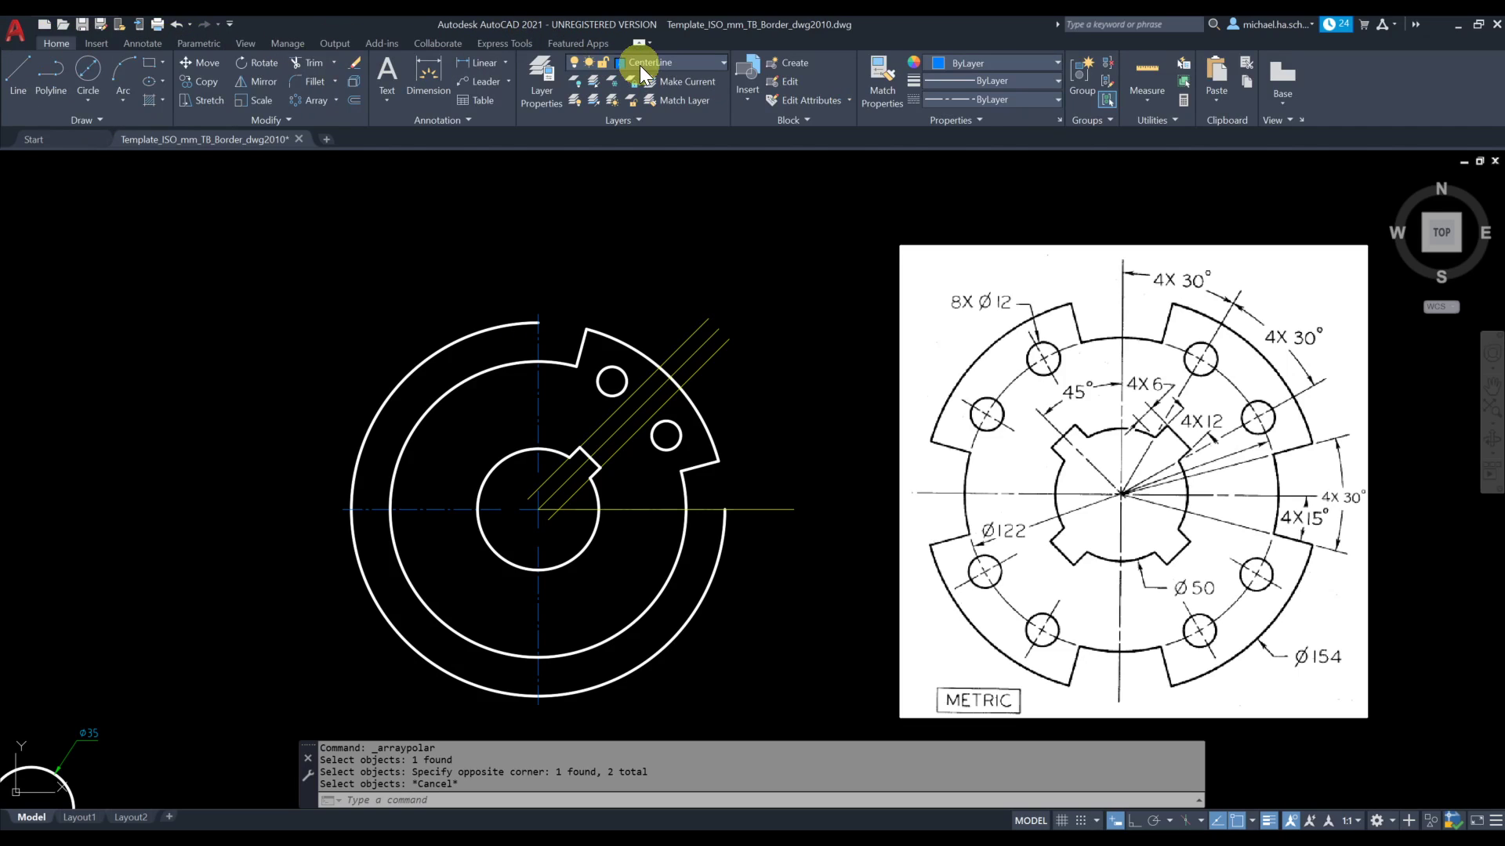
click(144, 44)
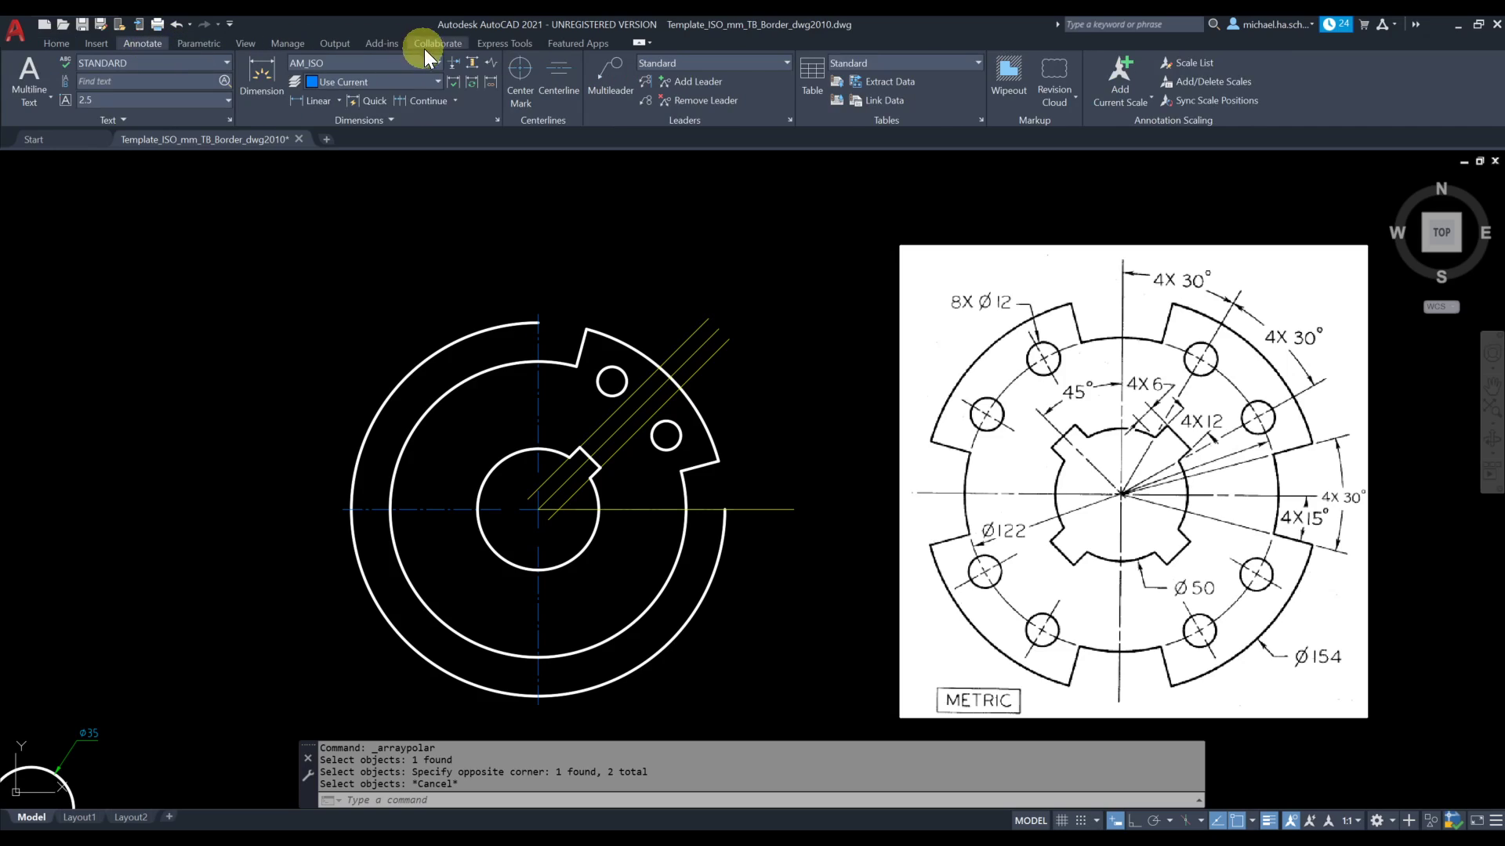
click(519, 68)
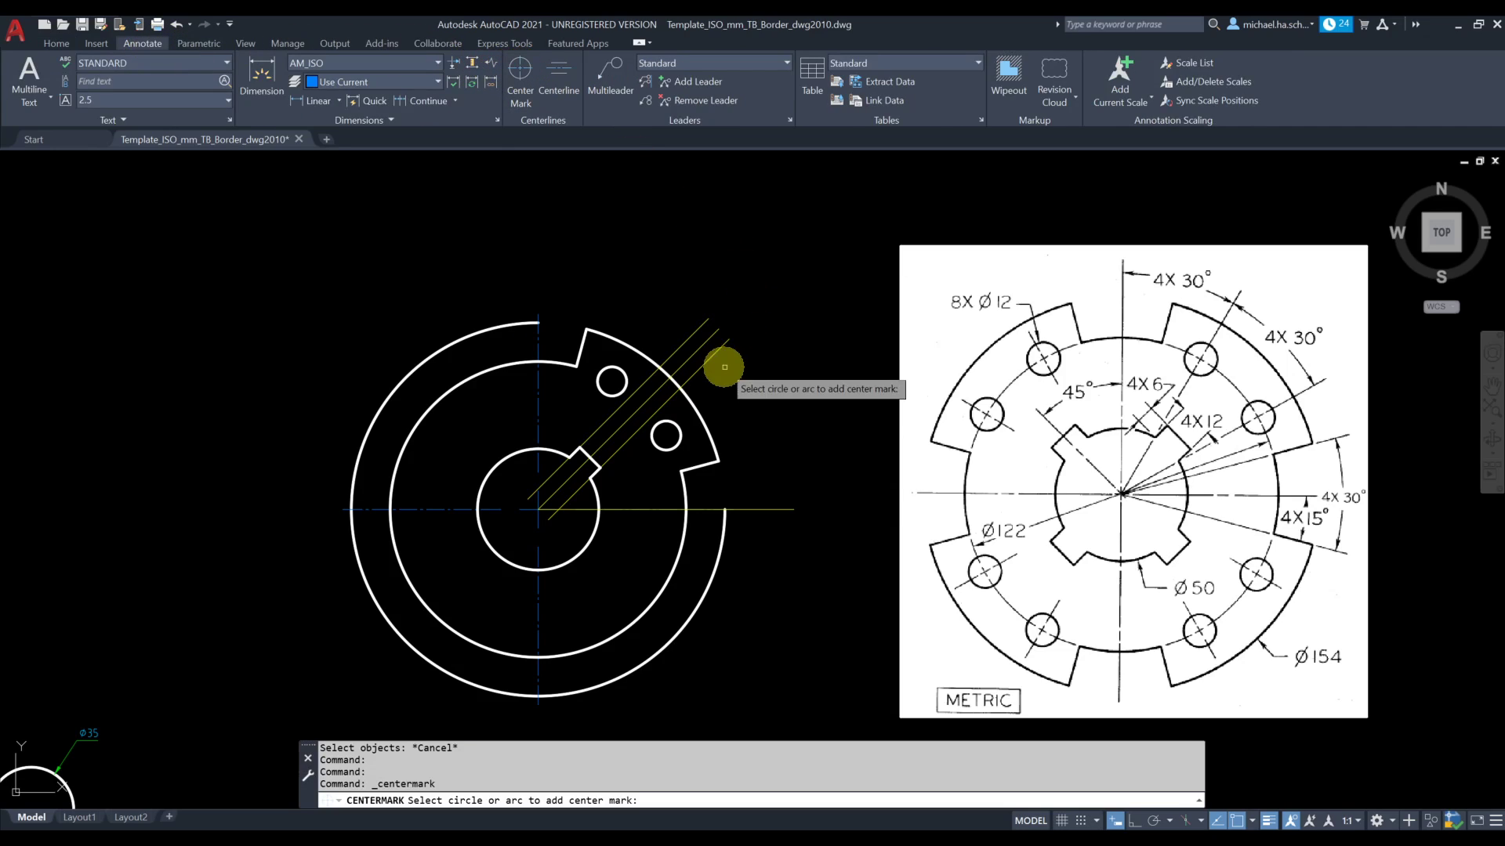
click(666, 435)
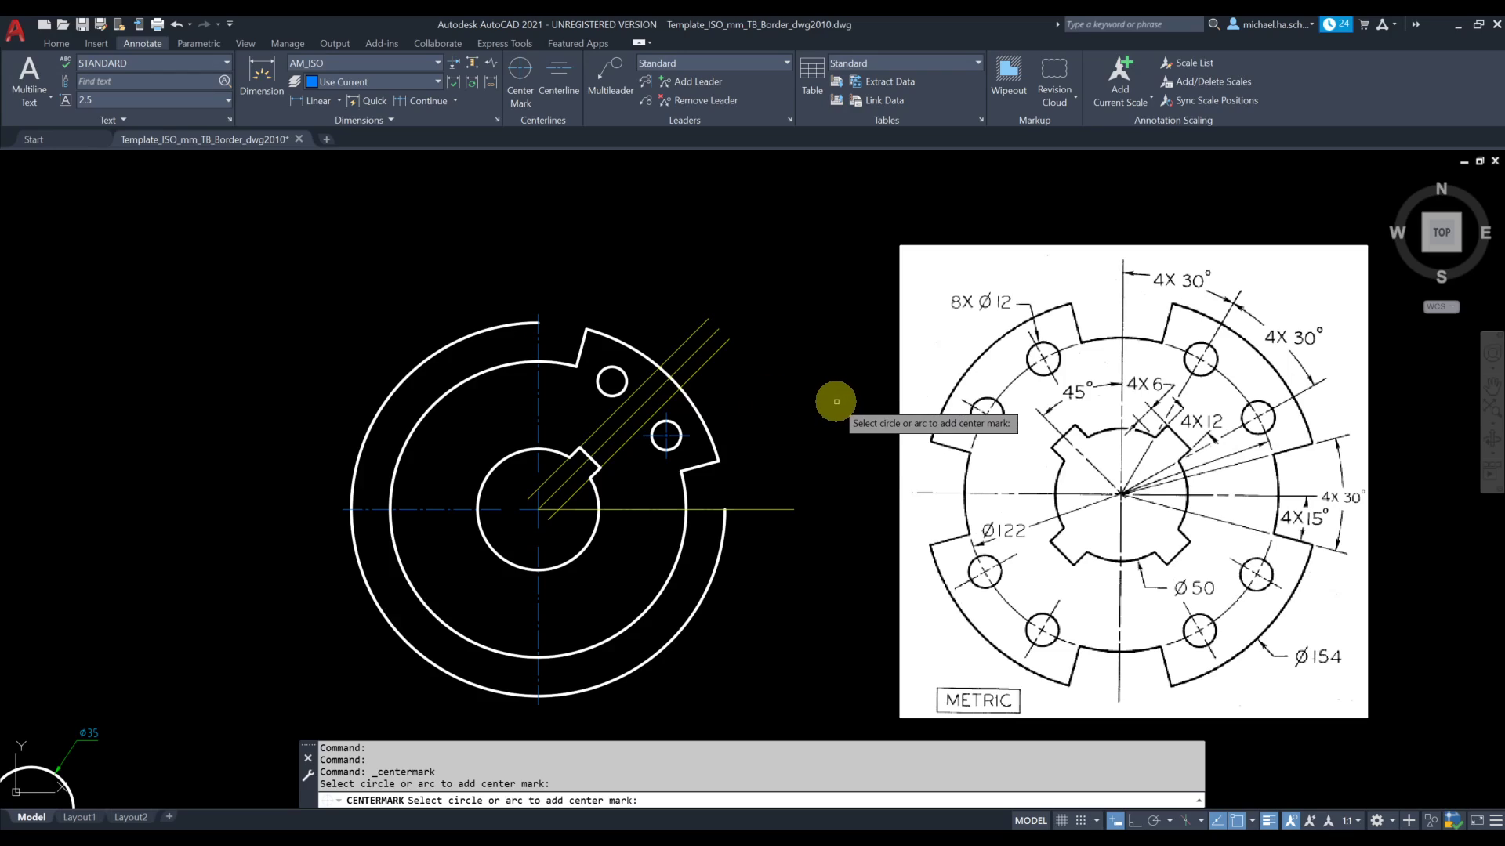
click(612, 380)
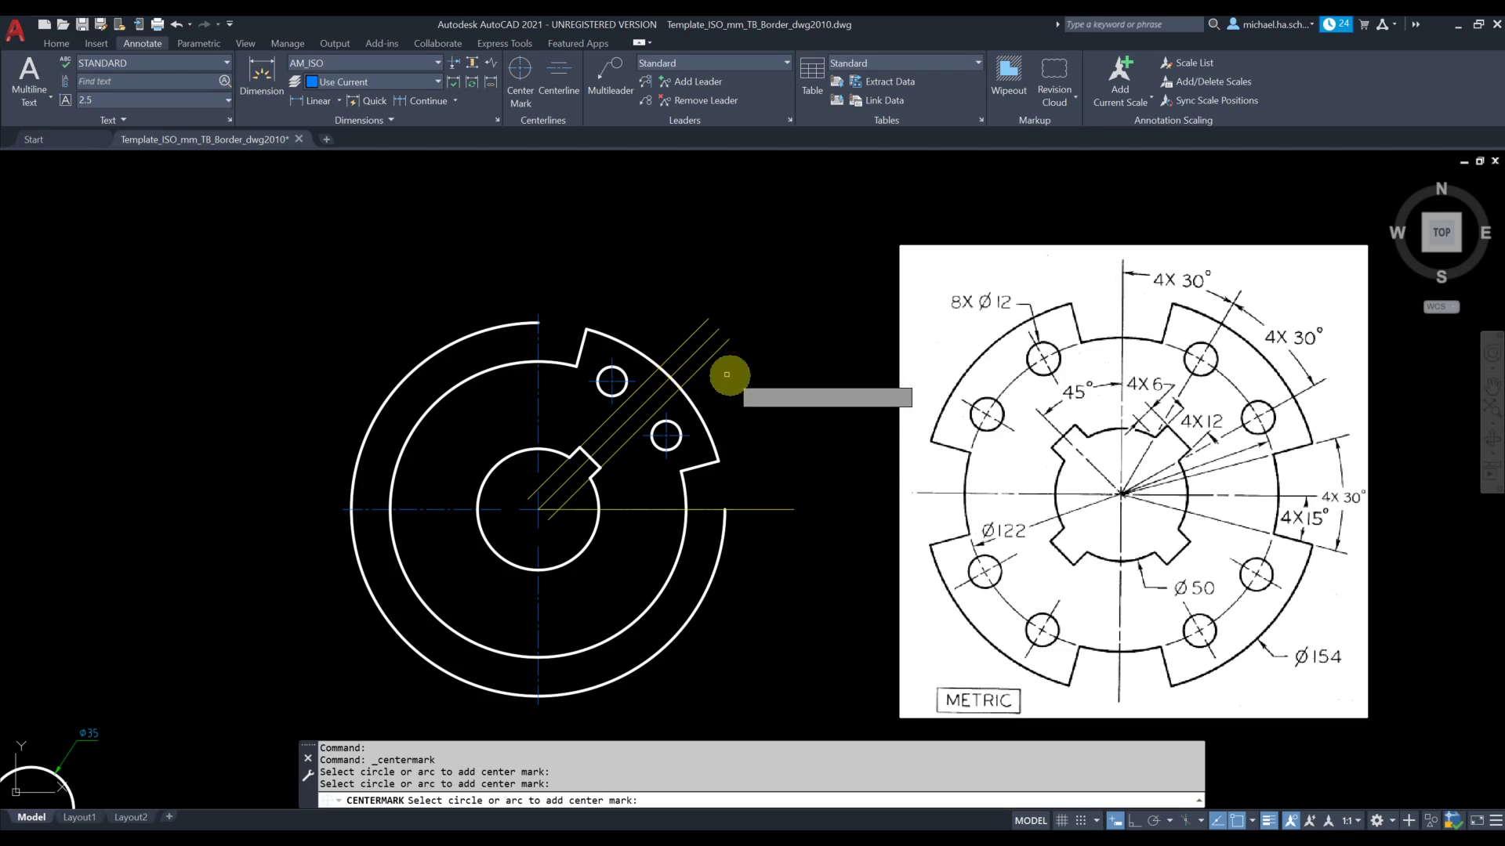
key(Escape)
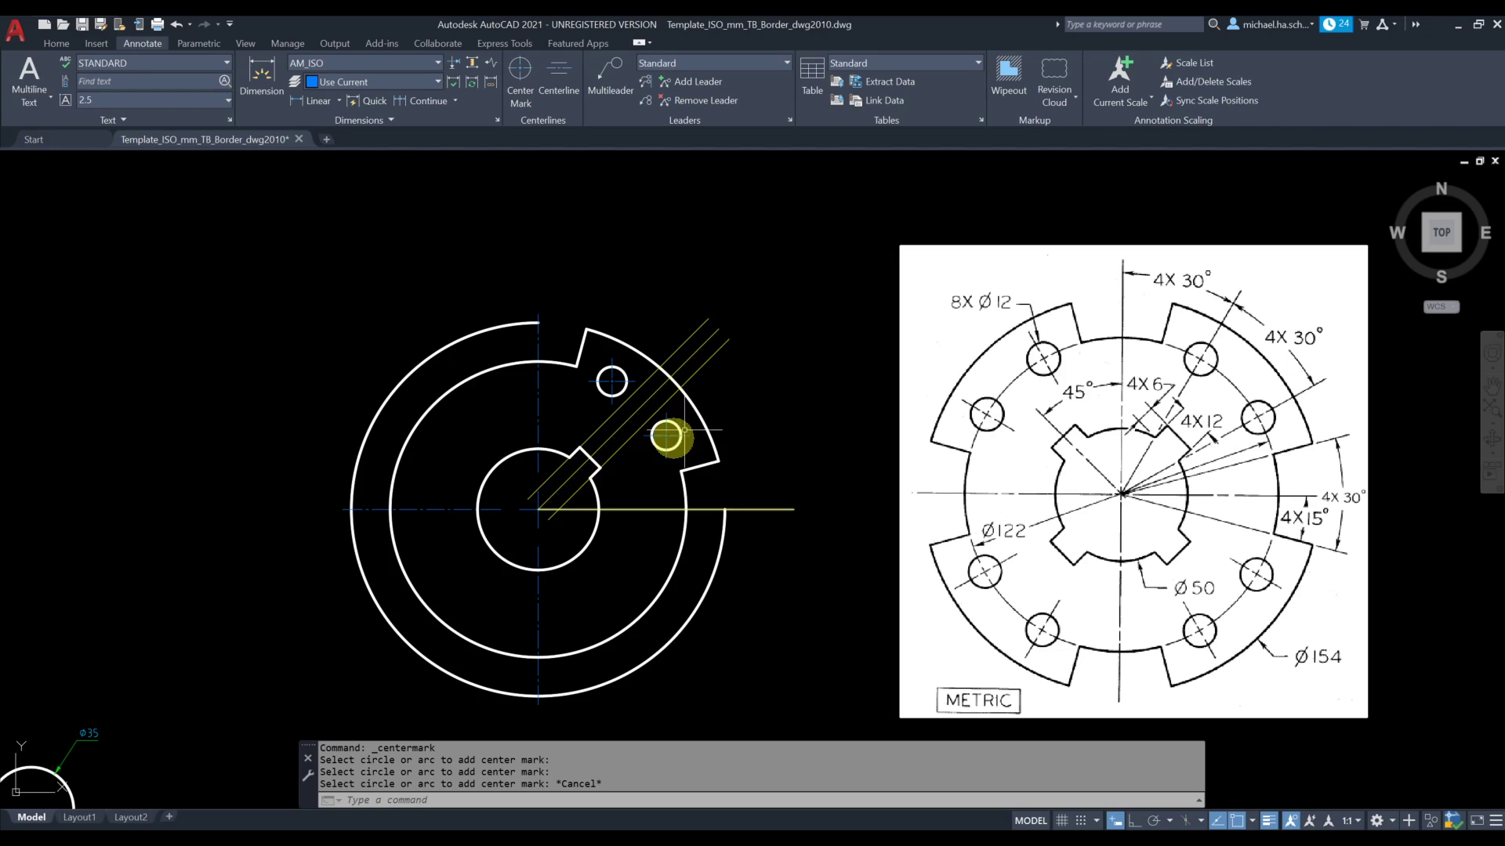
Rotate the center mark of the hole nearer the horizontal centerline by 30° about the hole's center
click(56, 43)
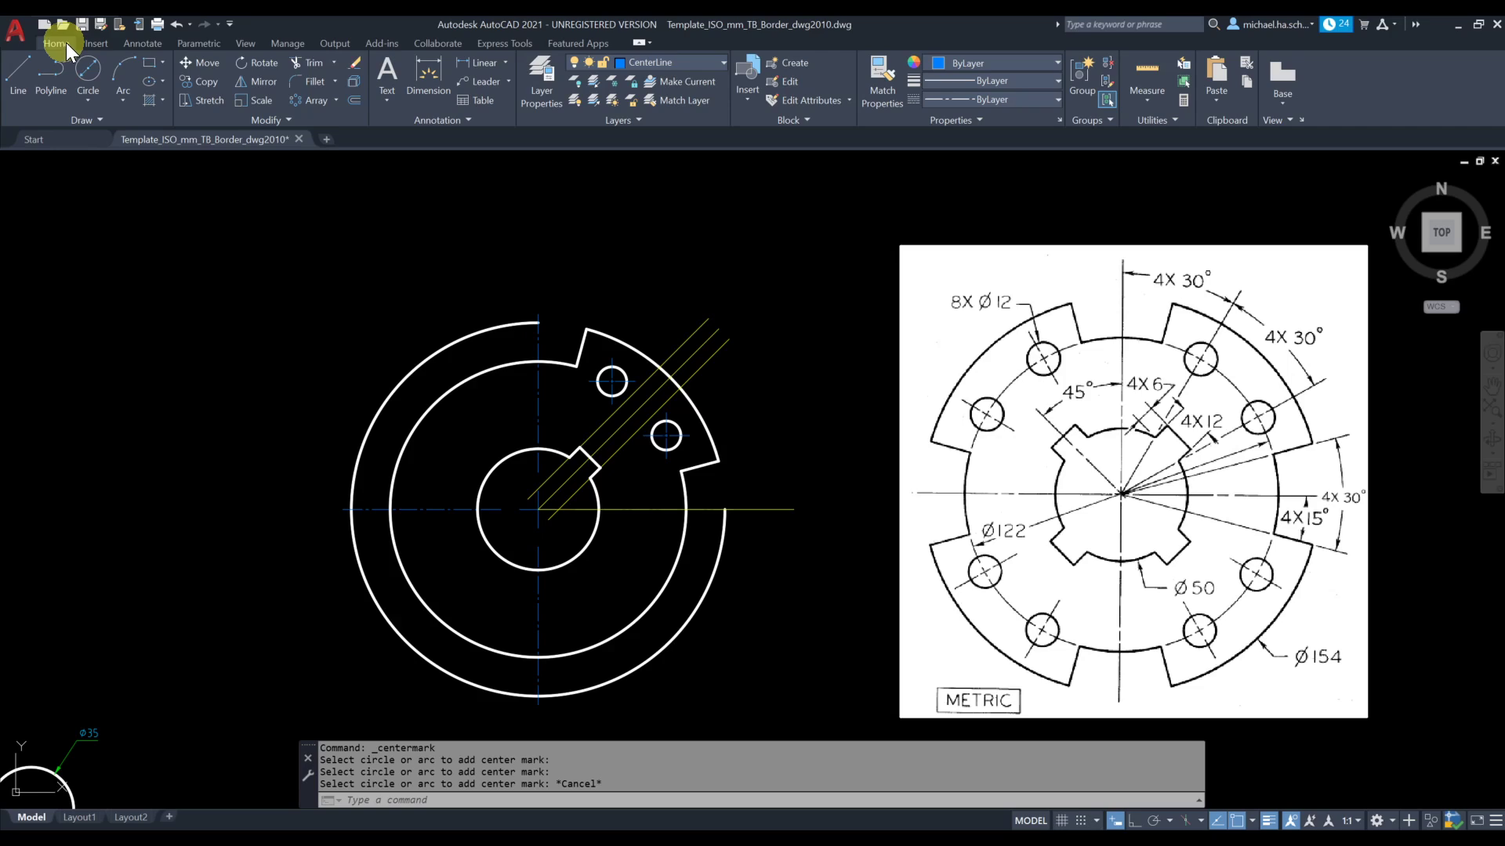
click(265, 65)
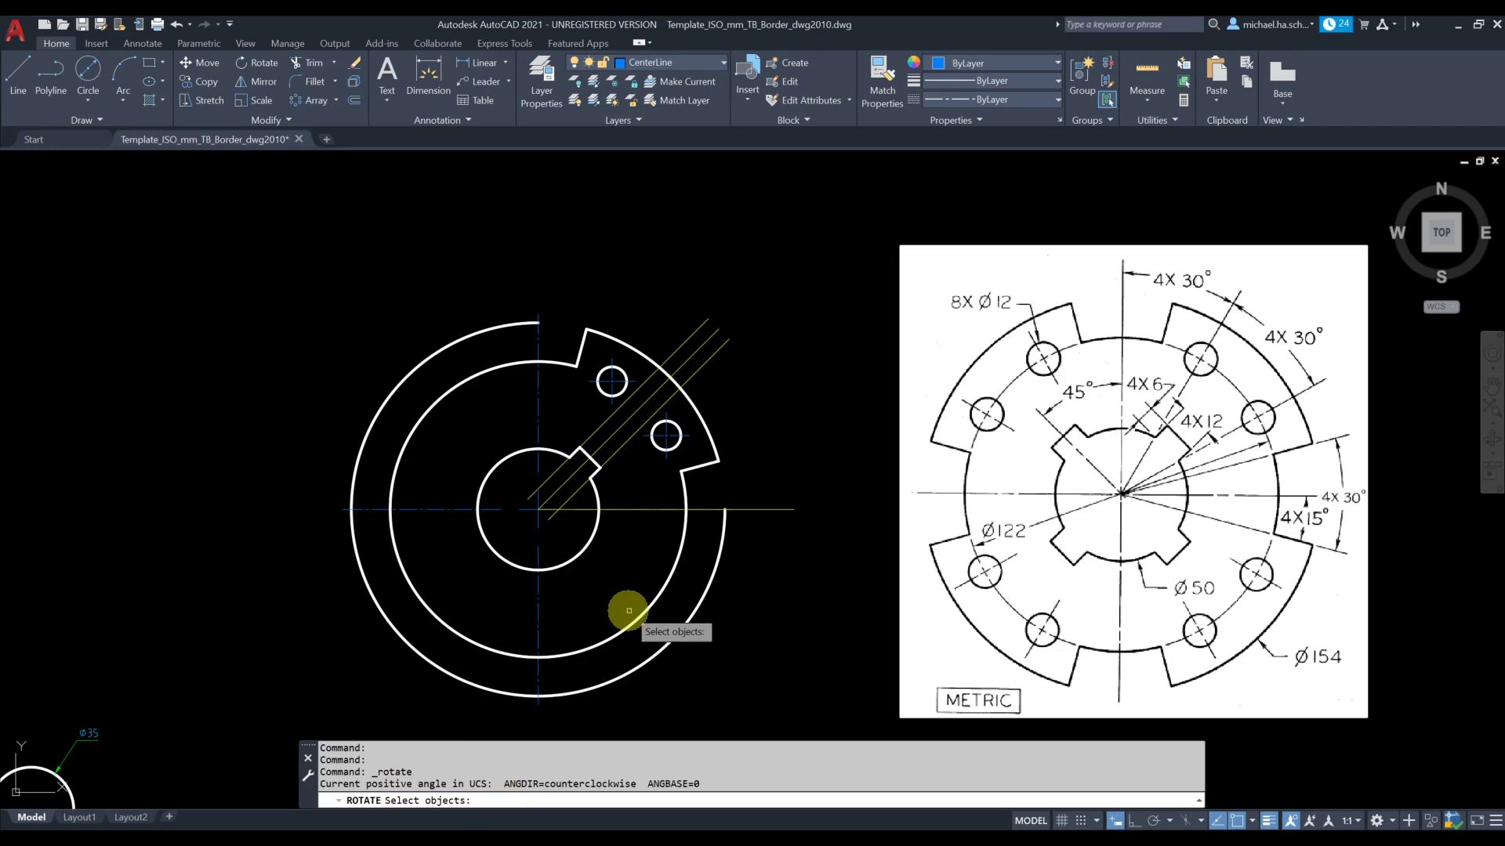
scroll(670, 443, up, 4)
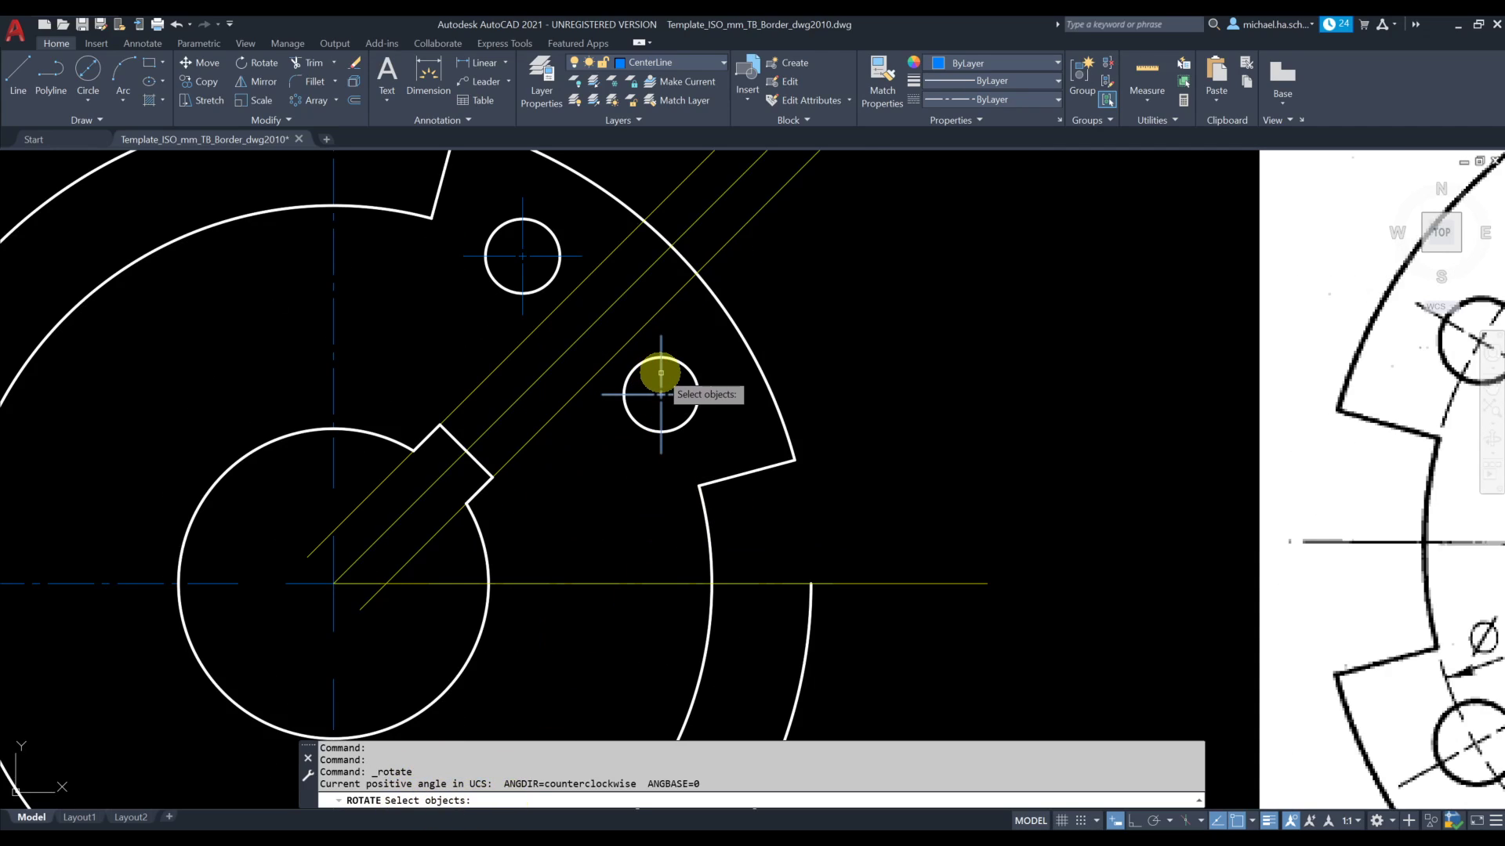
click(661, 373)
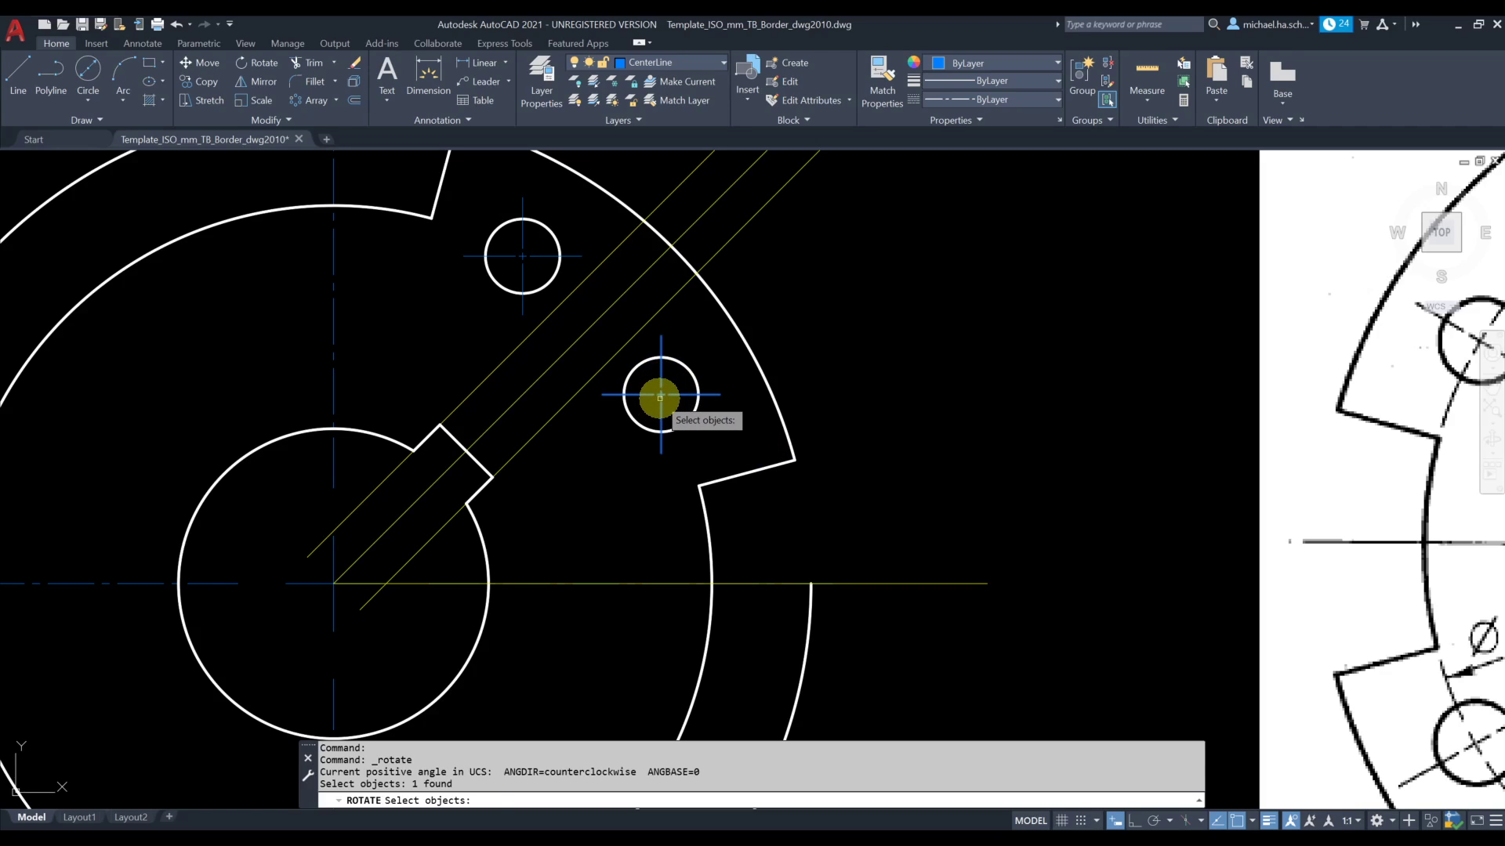
key(Return)
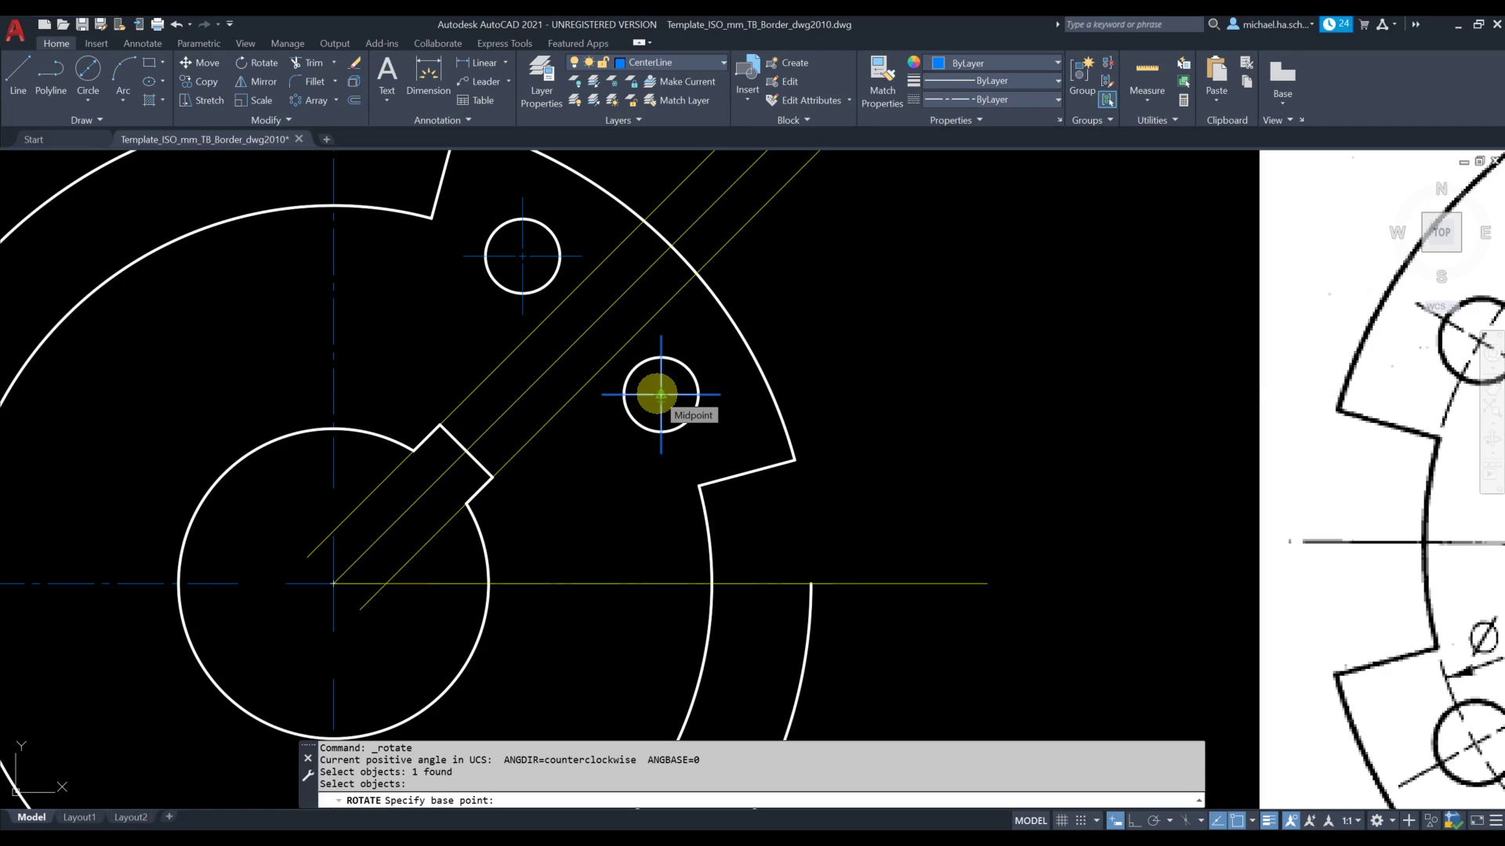
shift+right_click(642, 411)
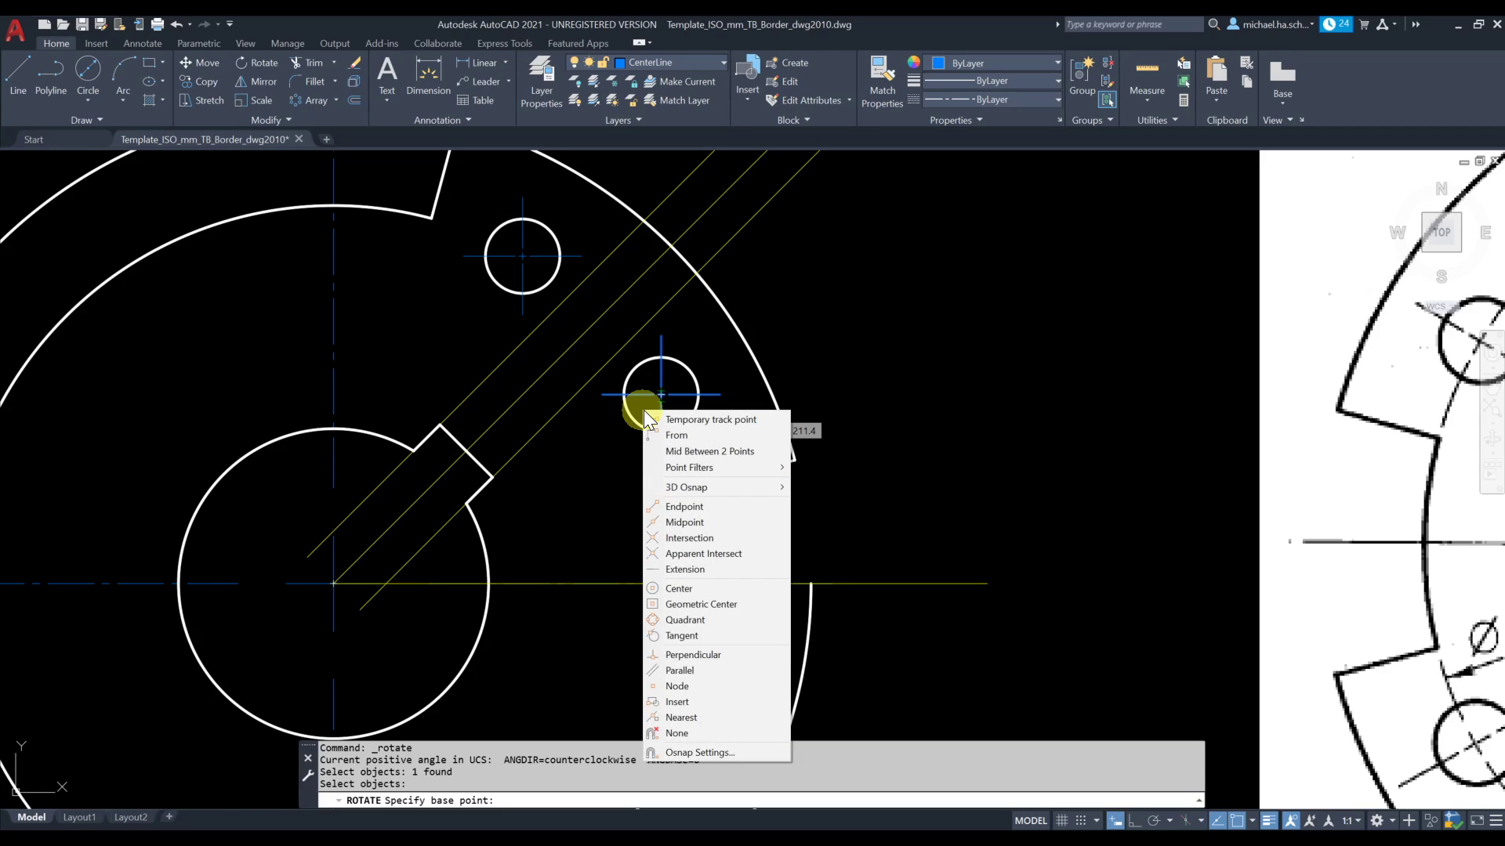
click(694, 590)
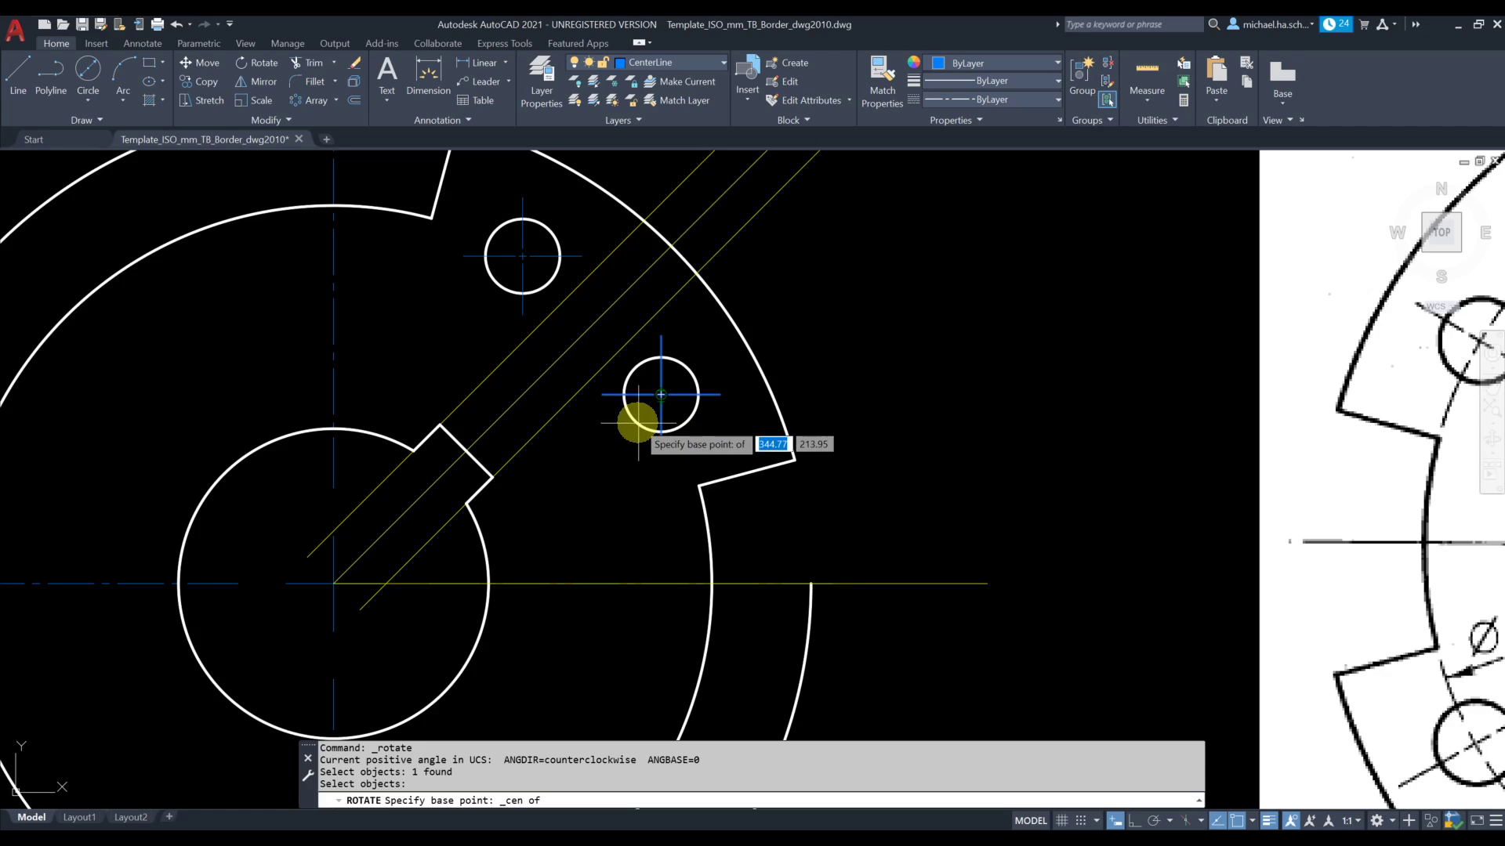
click(655, 399)
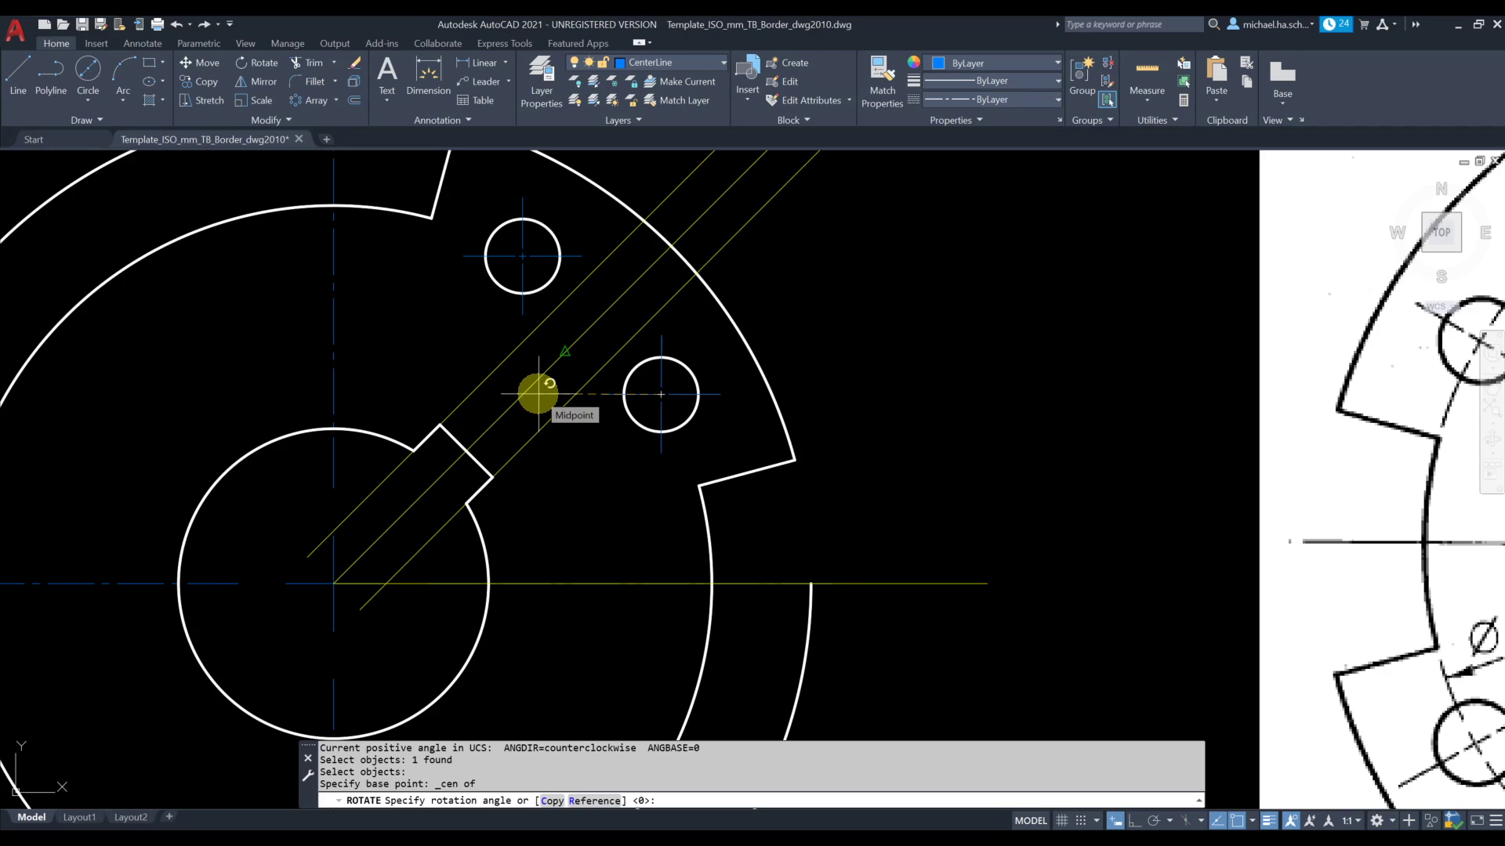
click(553, 453)
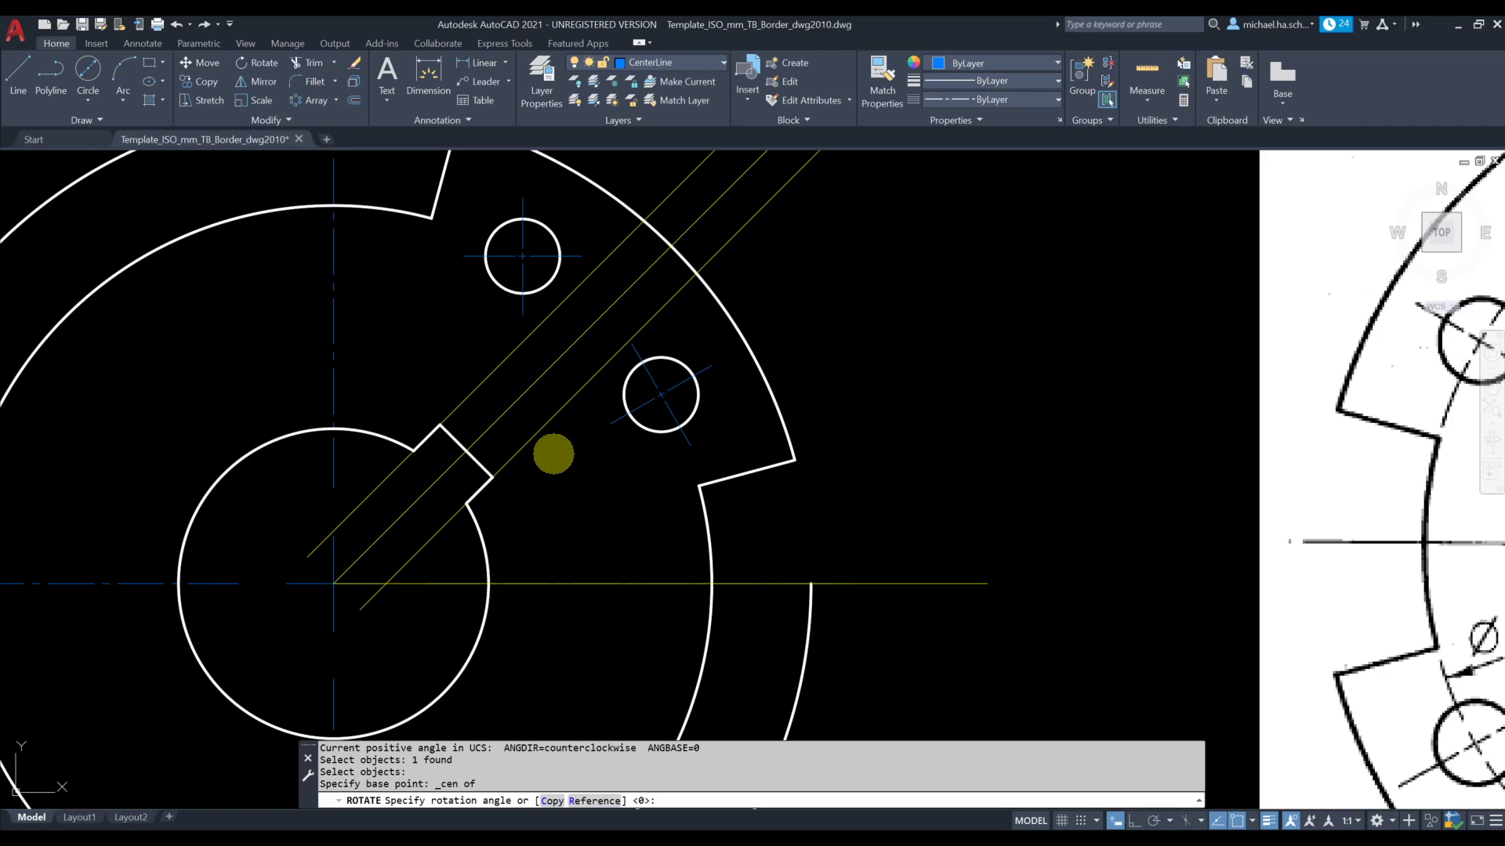
text(30)
key(Return)
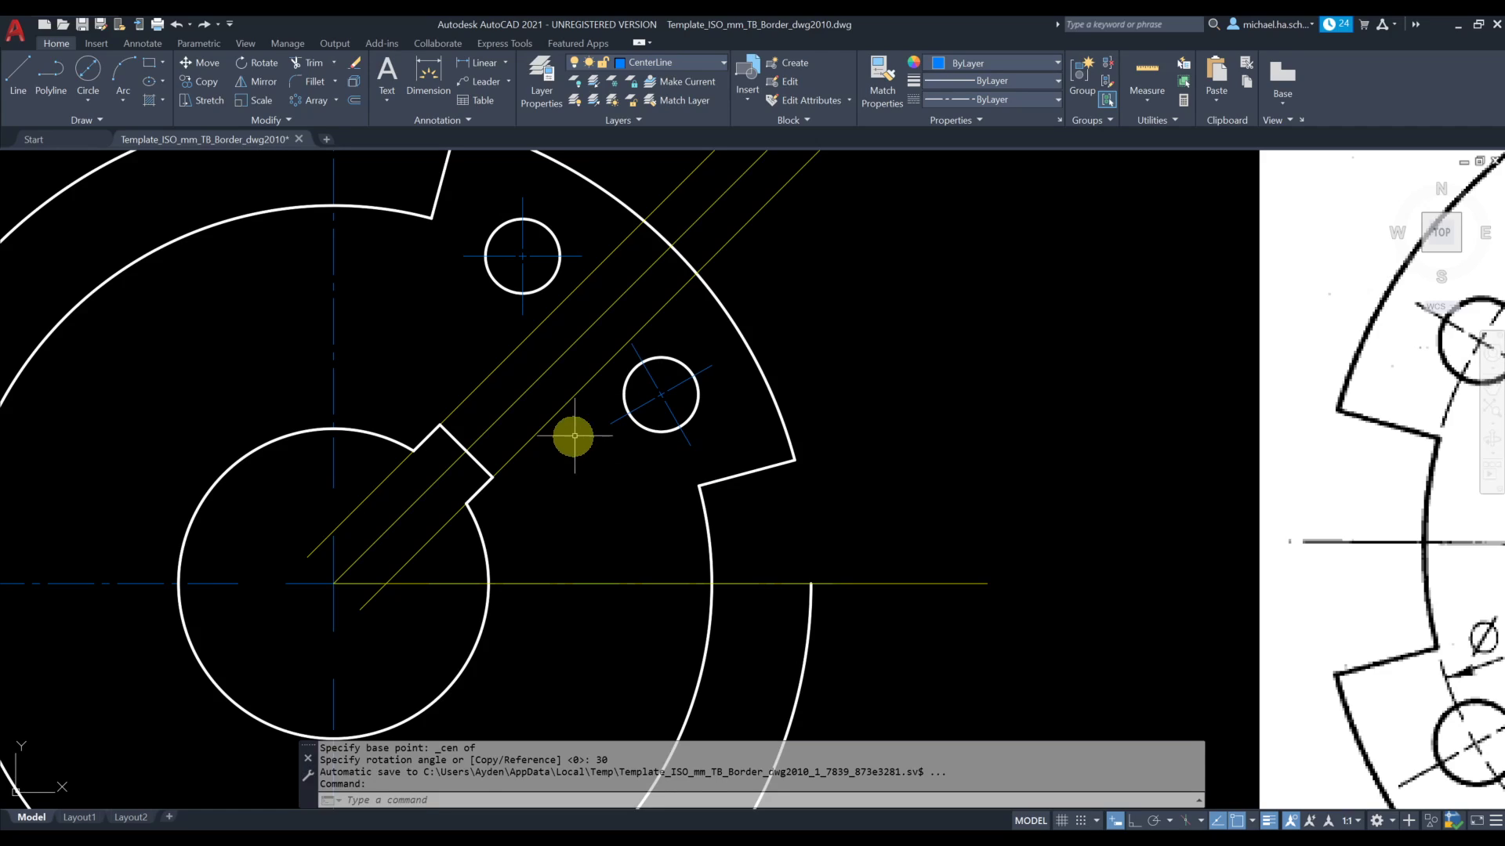
click(615, 423)
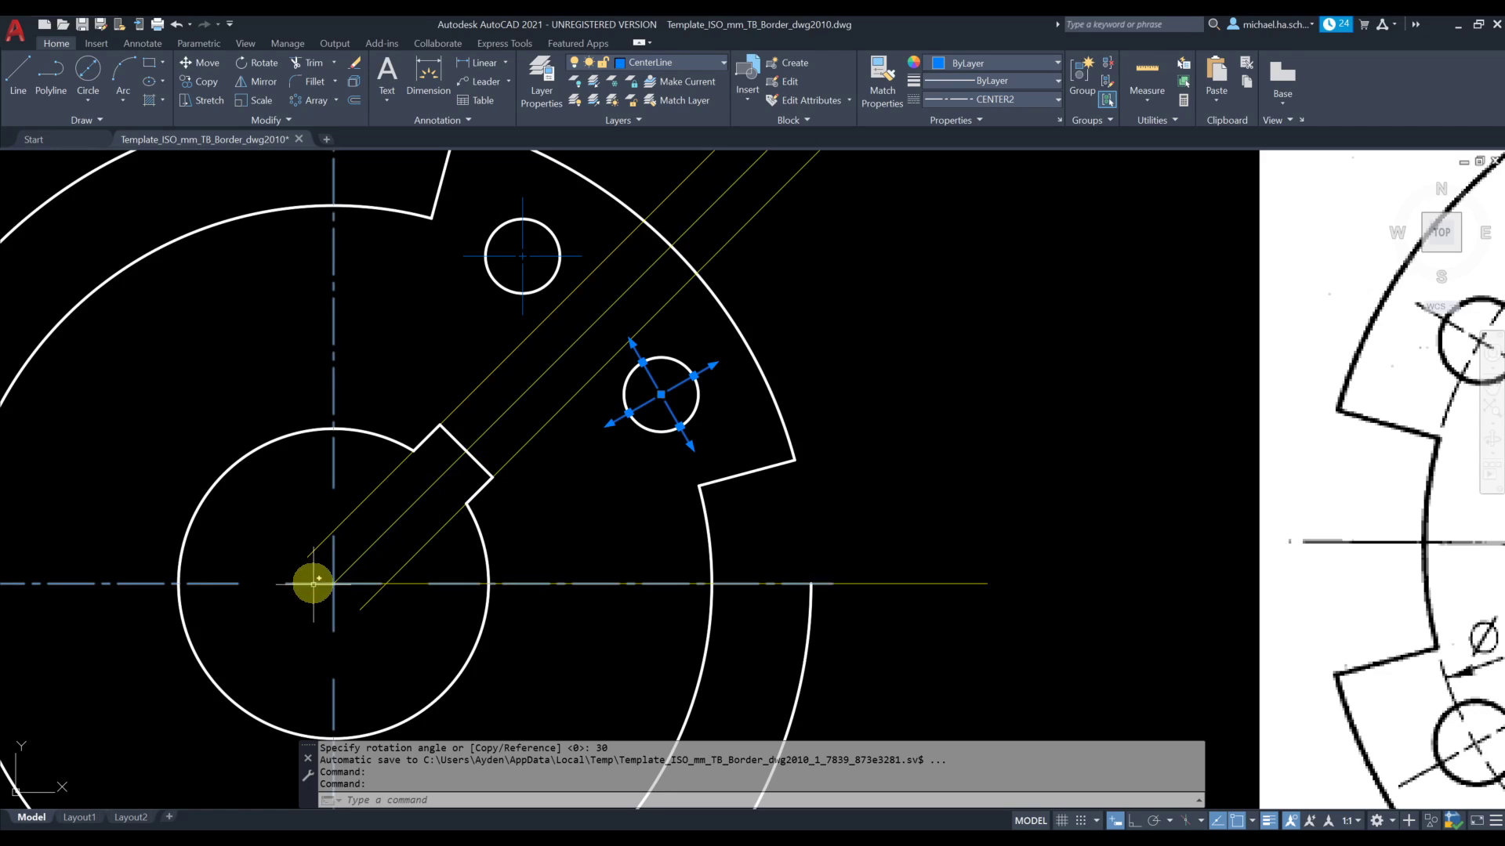
key(Escape)
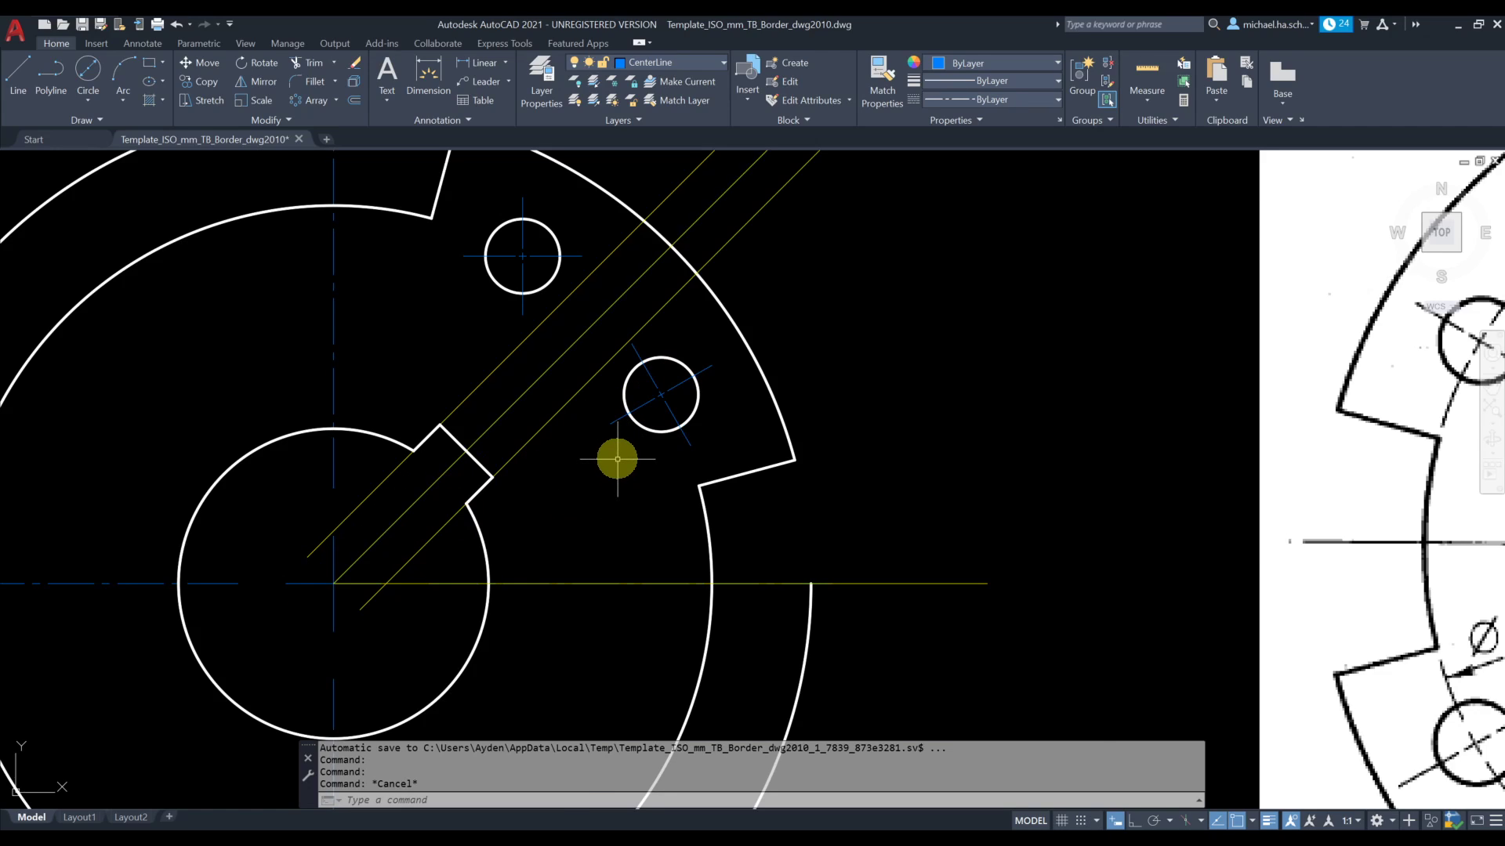
Rotate the center mark of the hole nearer the vertical centerline by 60° about the hole's center
scroll(617, 459, down, 2)
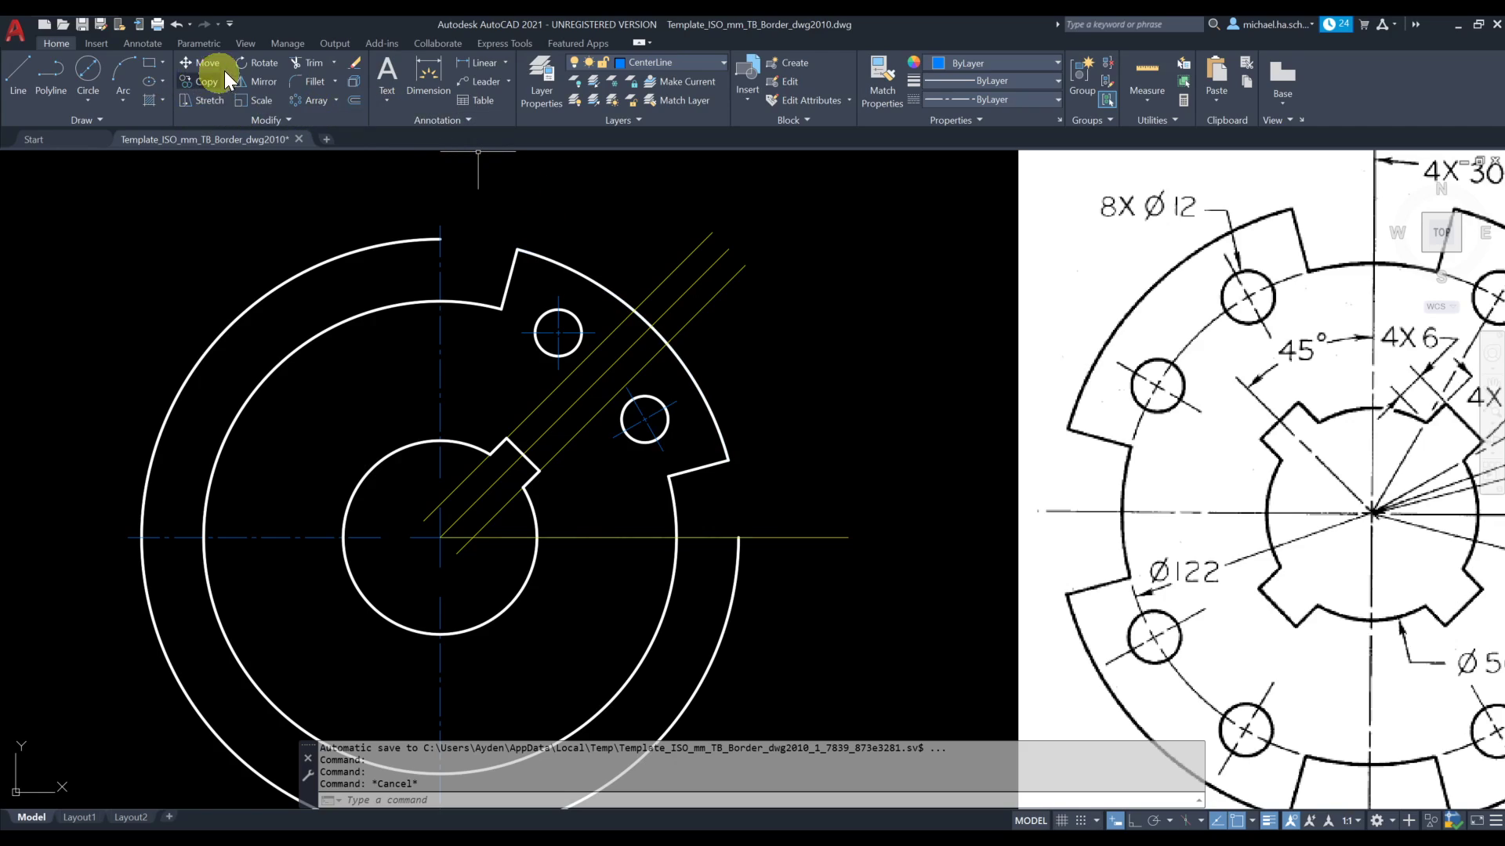
click(255, 63)
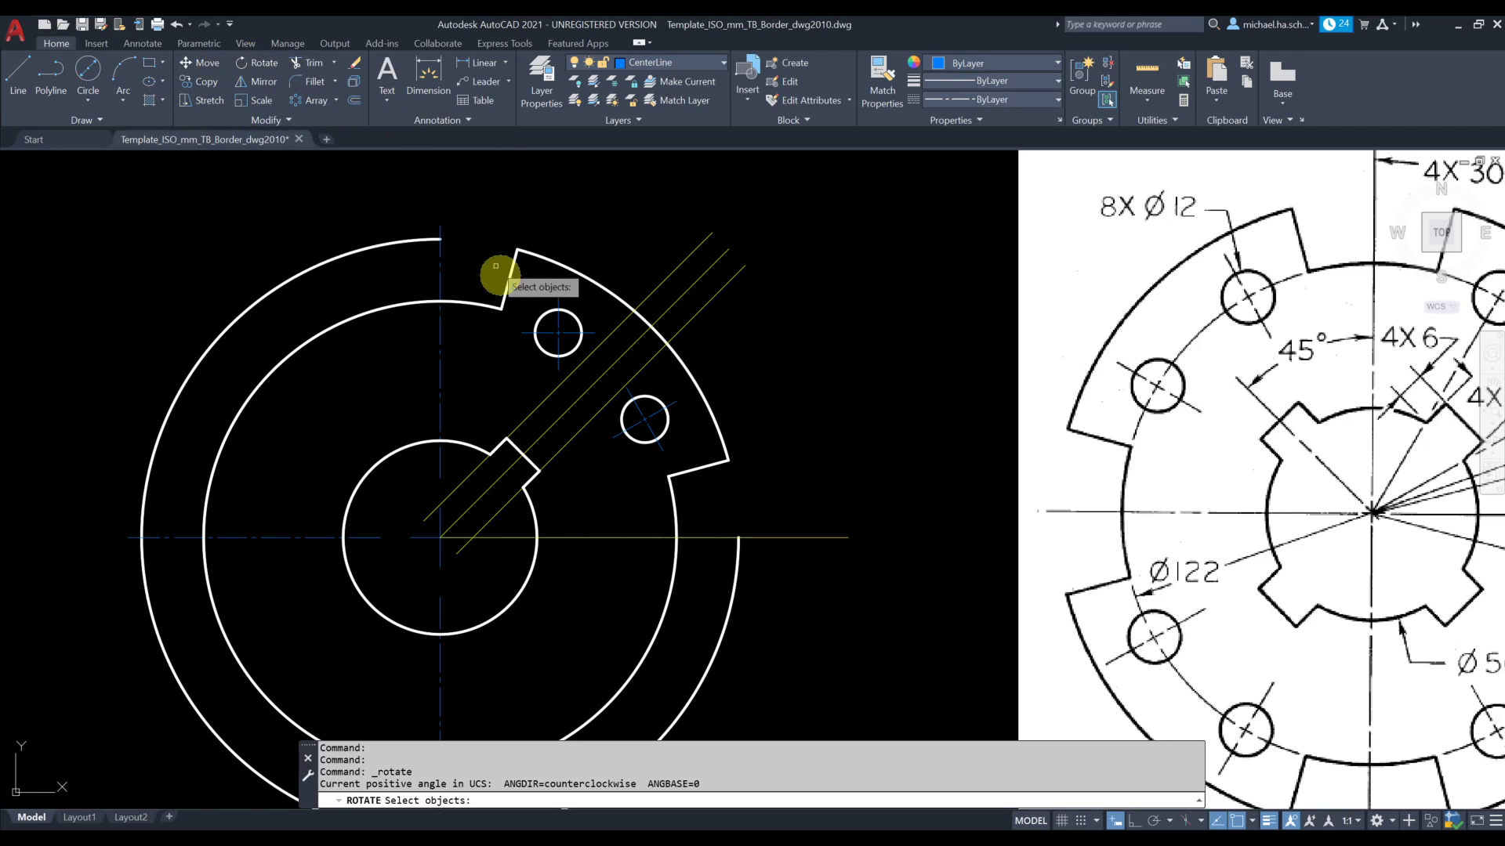
click(552, 332)
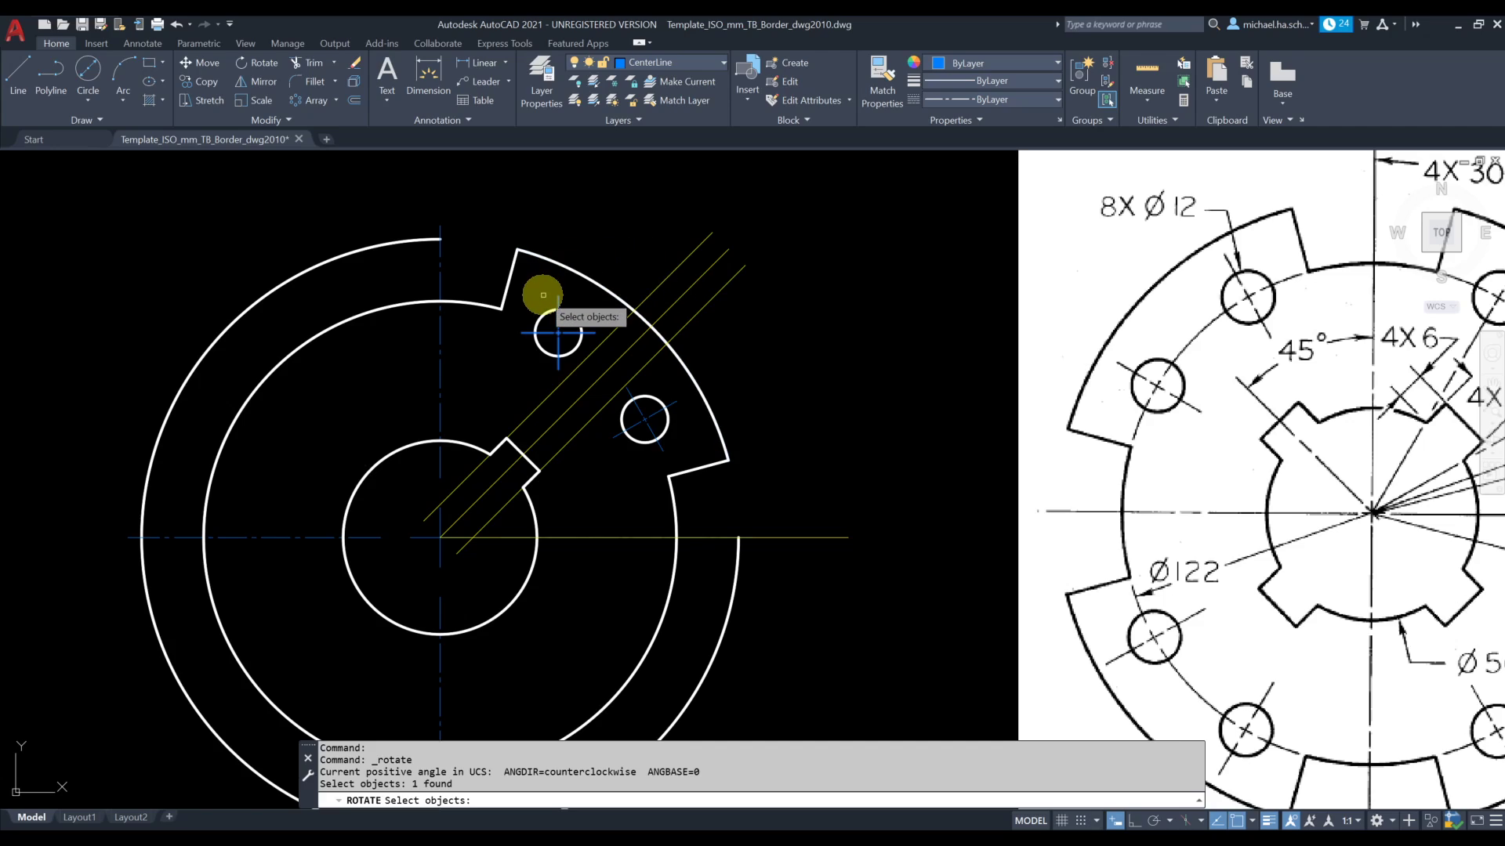
key(Return)
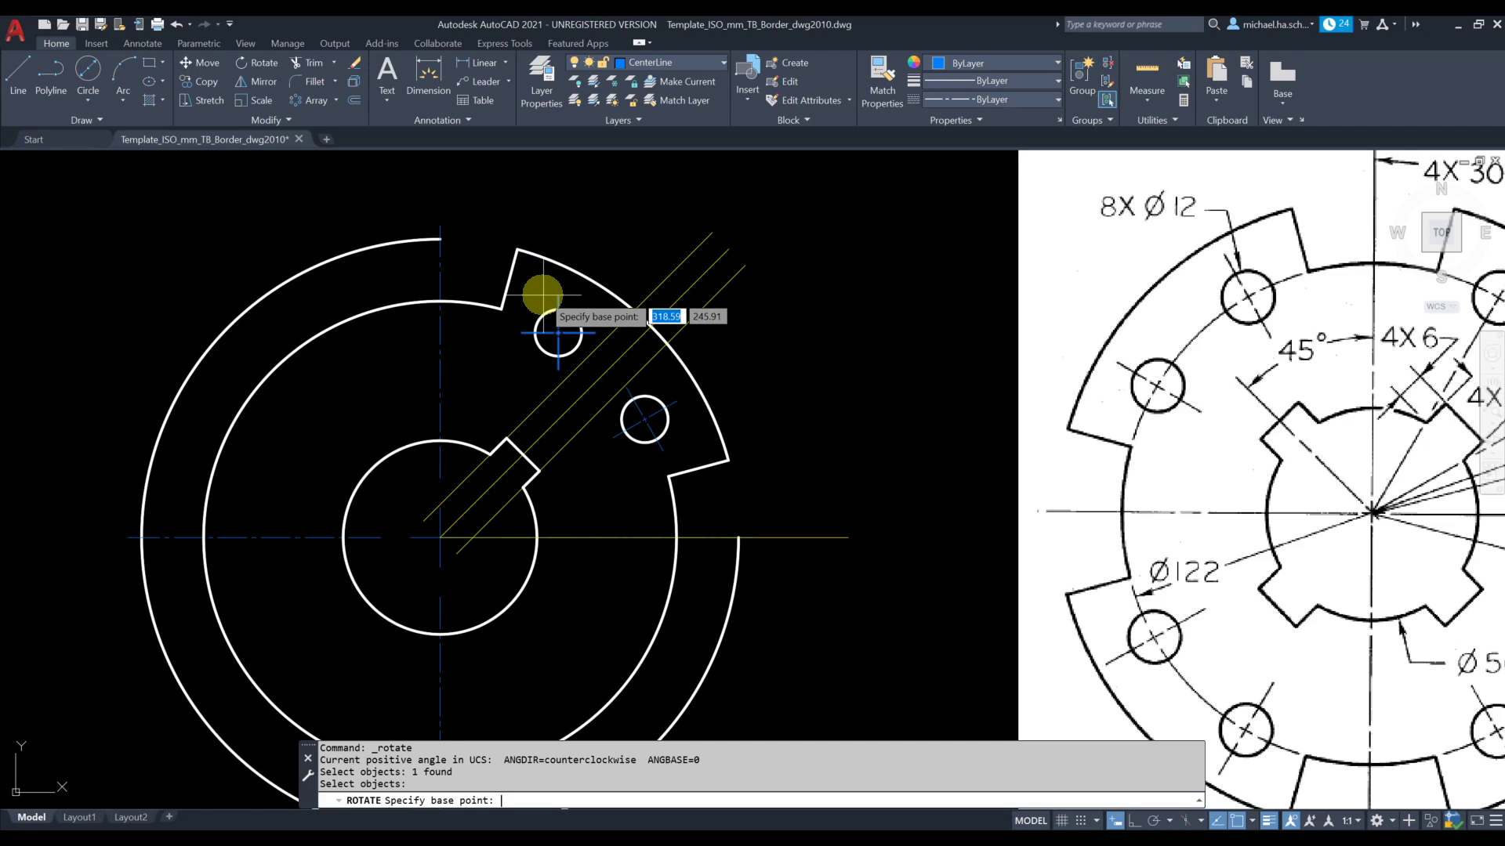
key(F8)
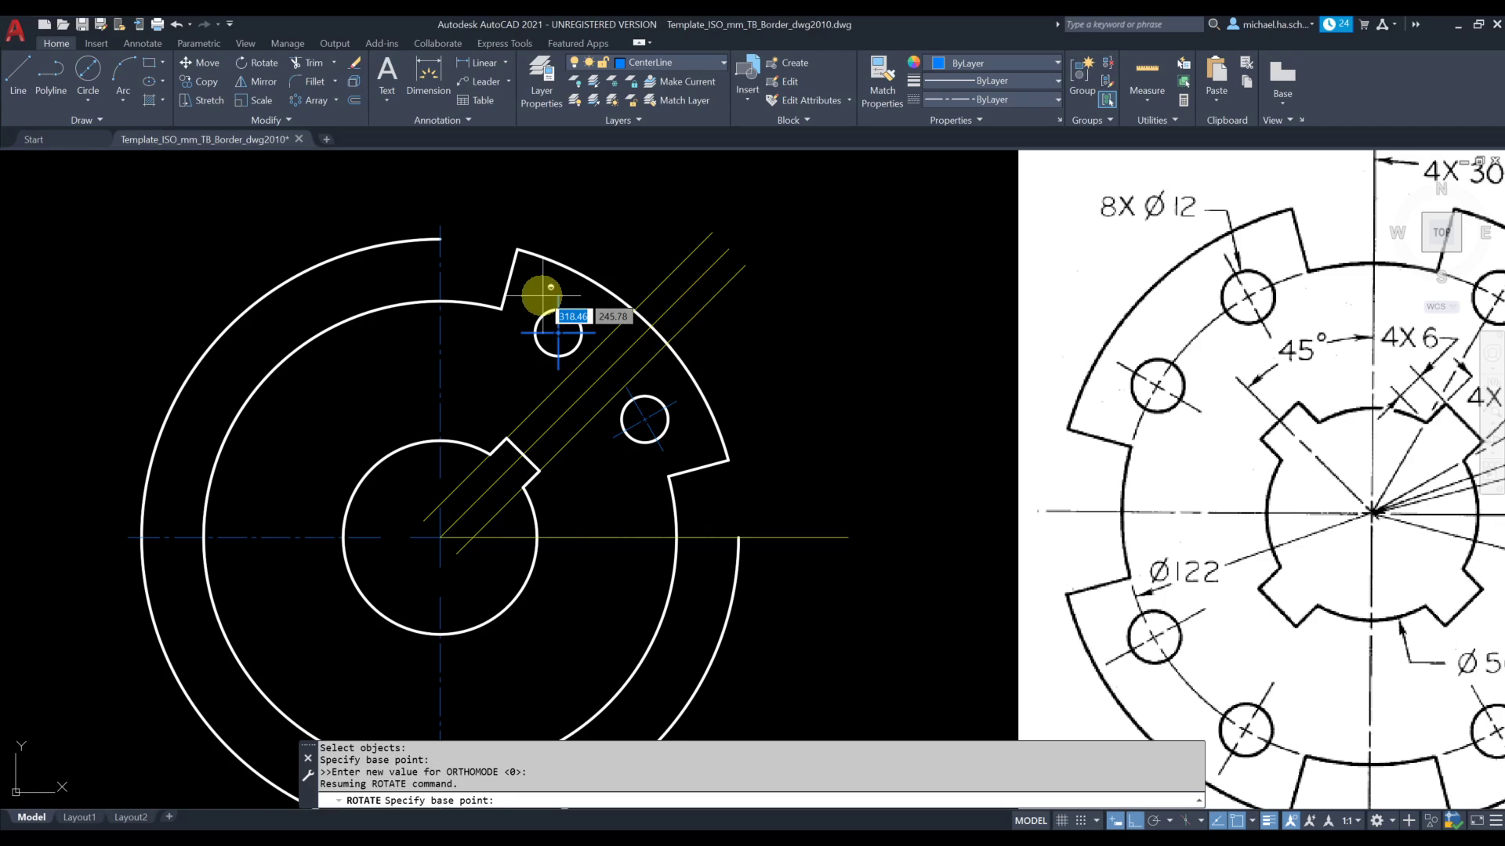
shift+right_click(555, 265)
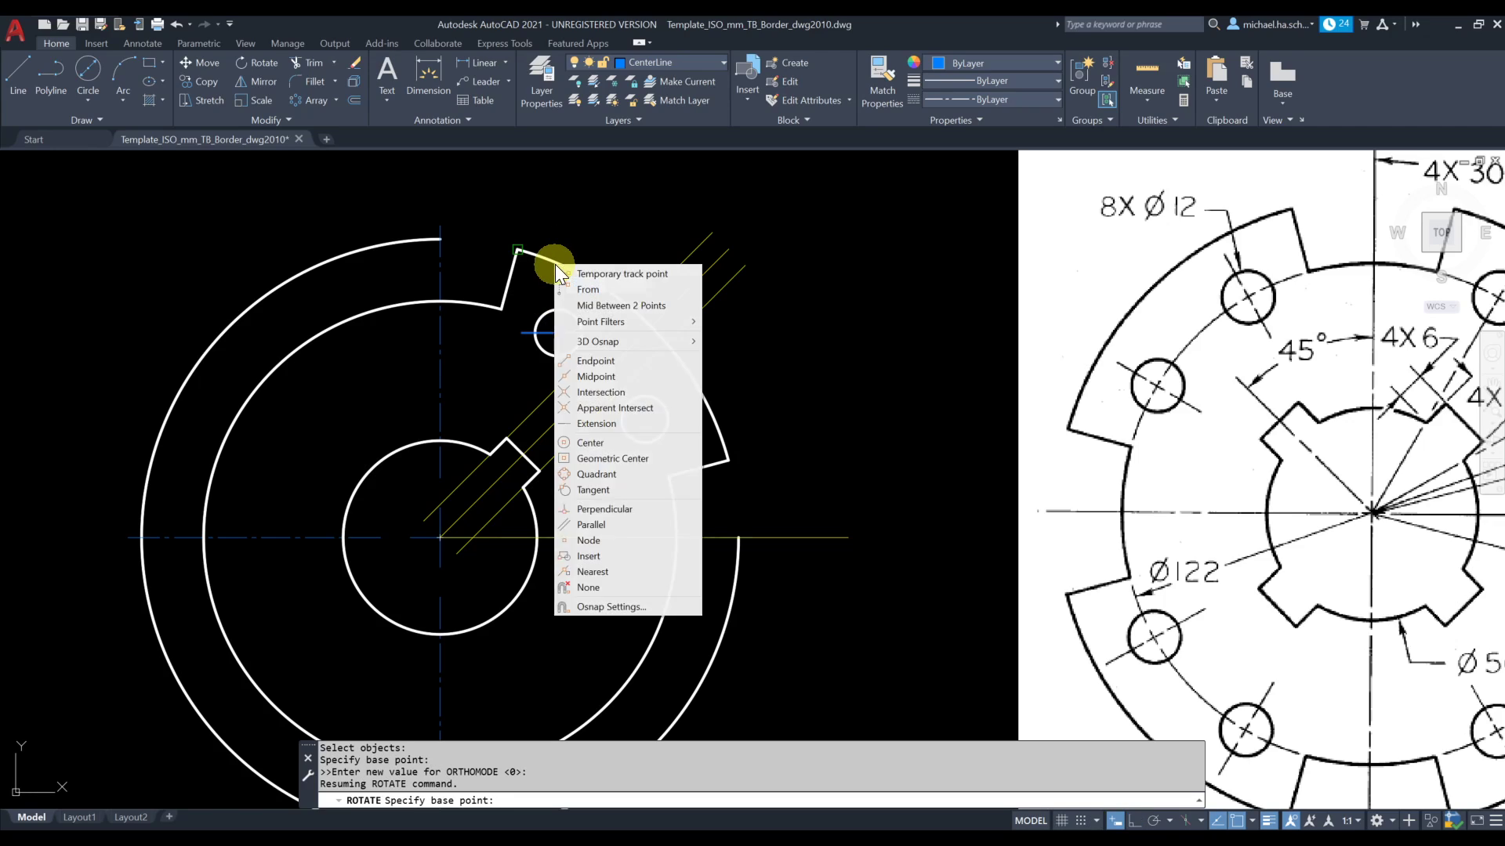
click(596, 443)
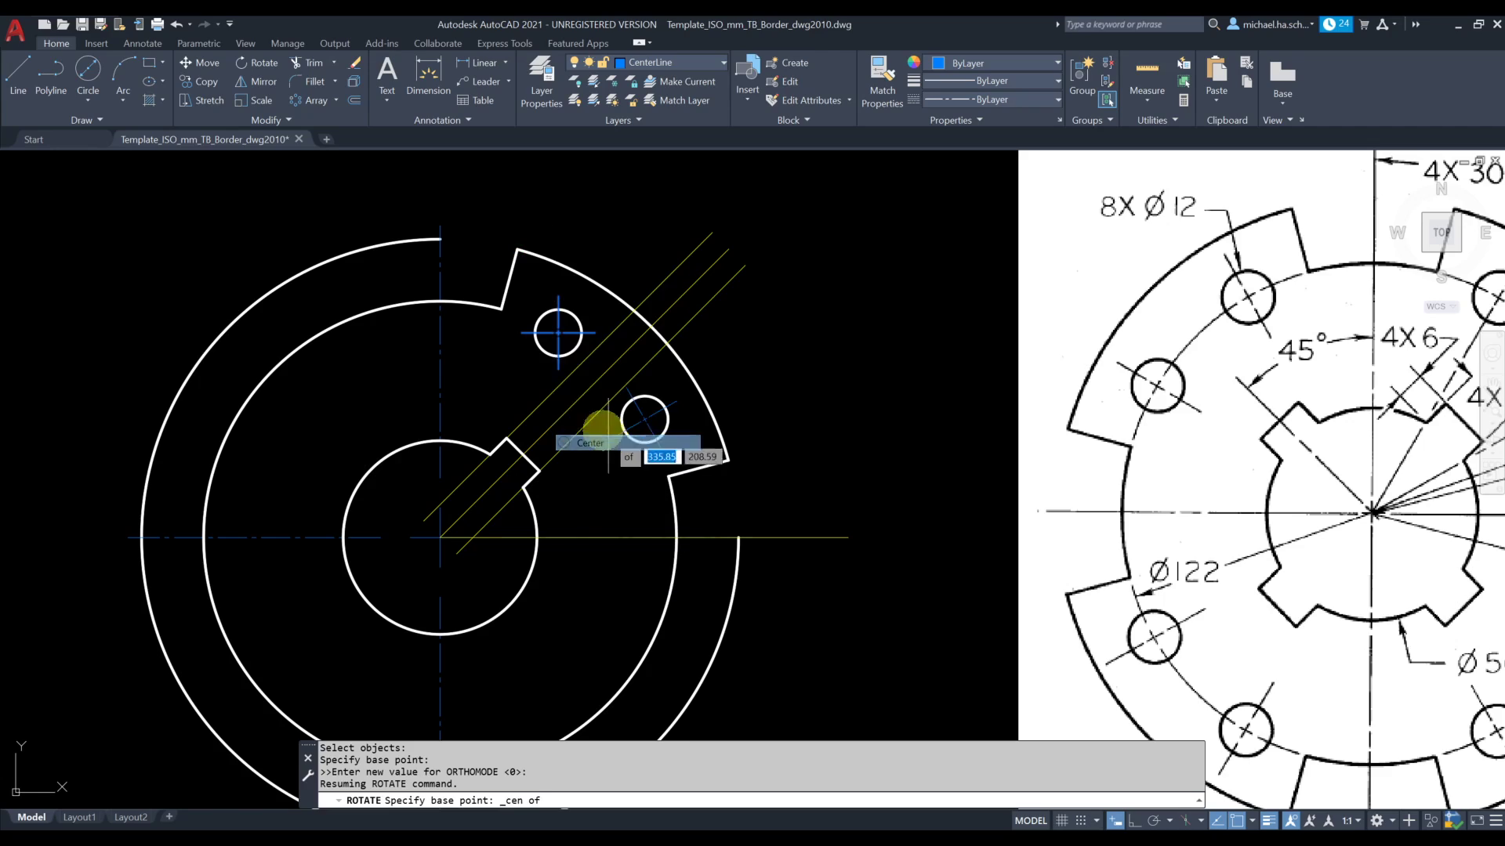
click(558, 333)
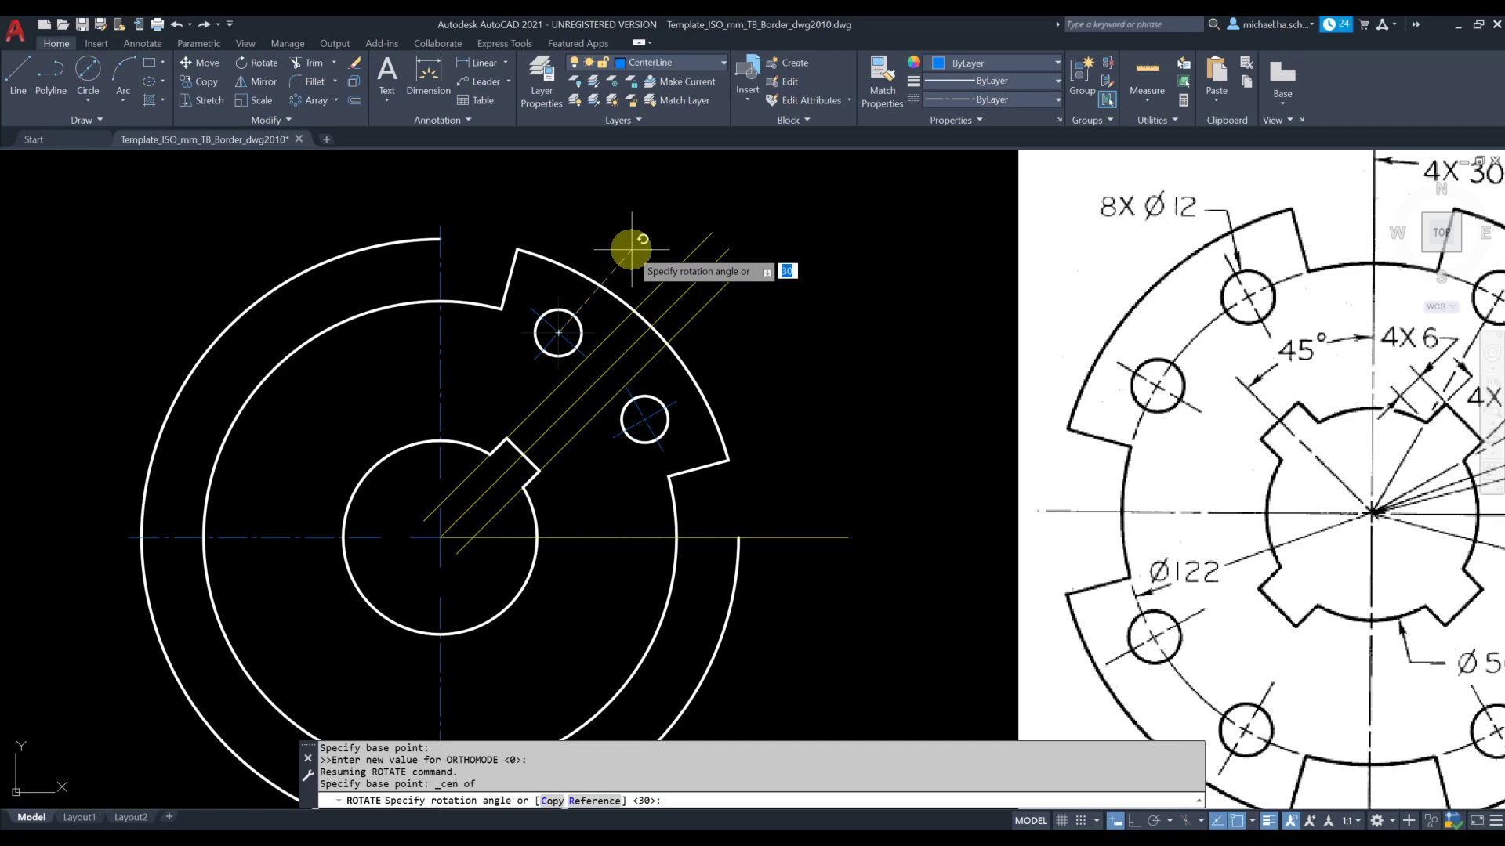
key(Return)
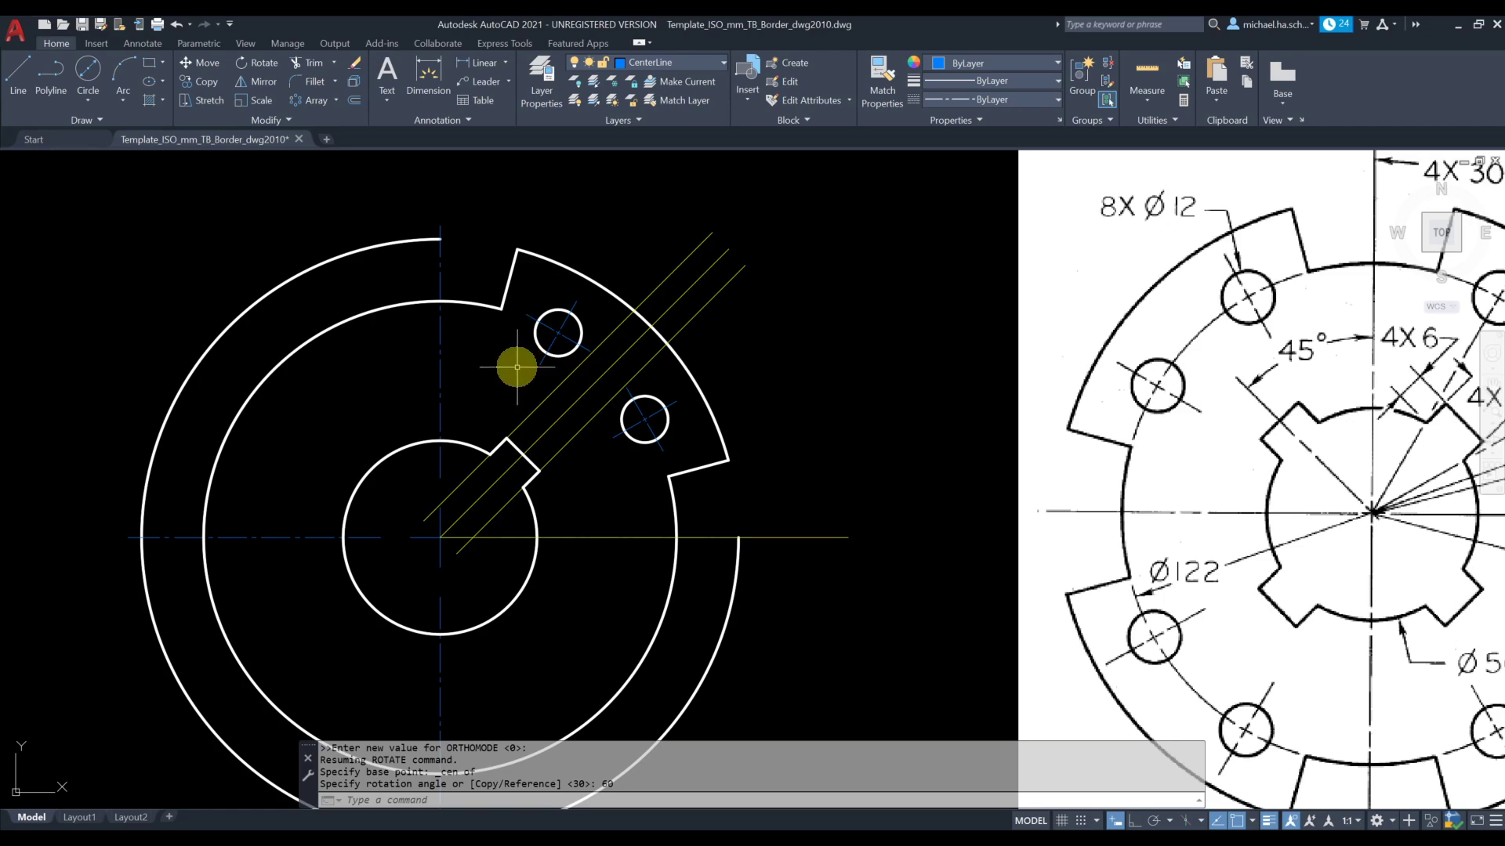
Start a polar array and select both 12 mm holes, their center marks and the two edge lines at the lobe's ends
scroll(528, 399, down, 3)
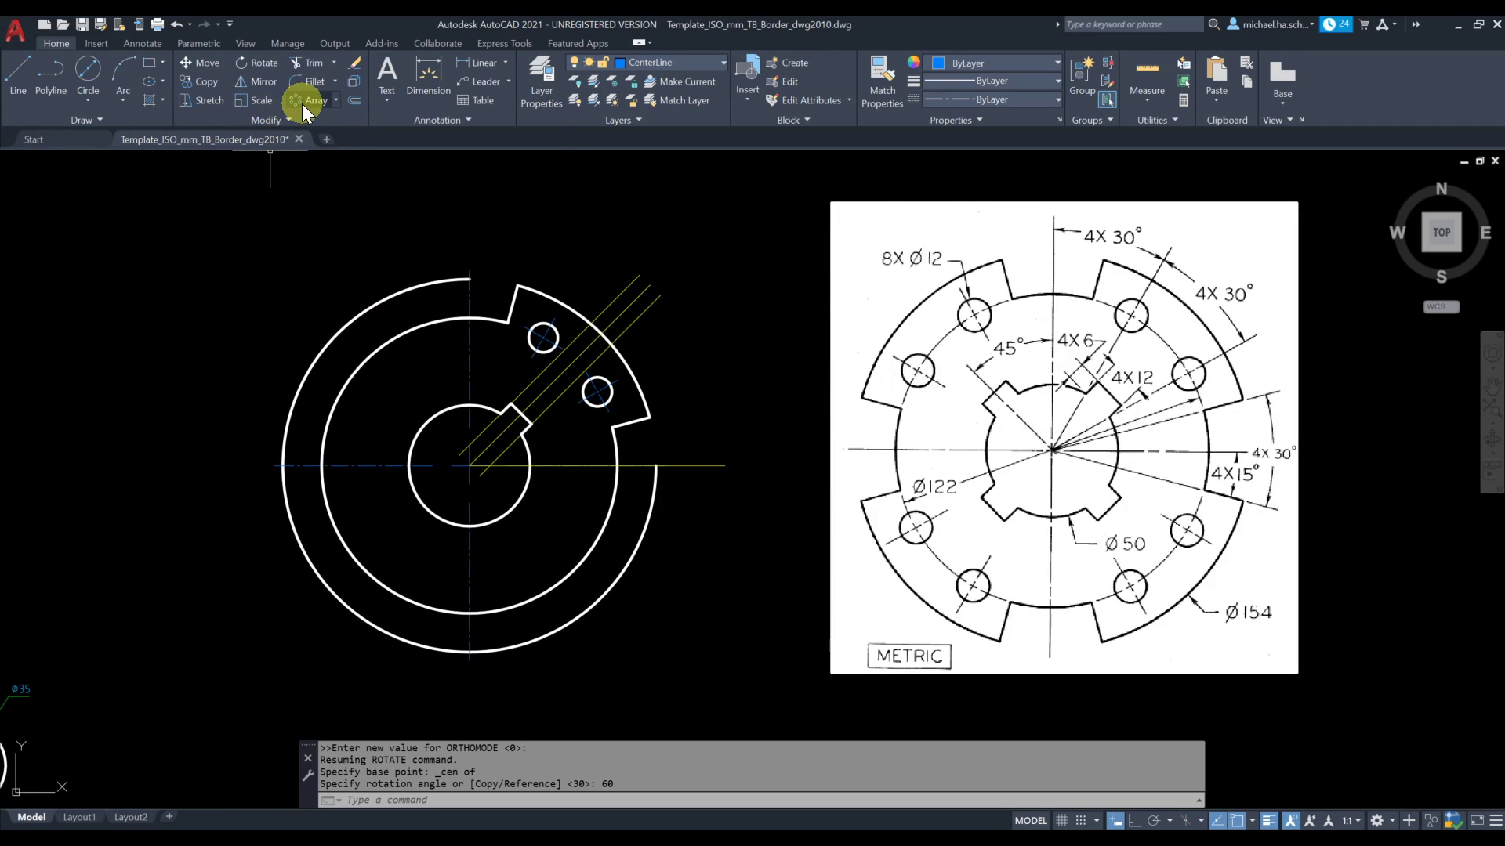
click(303, 101)
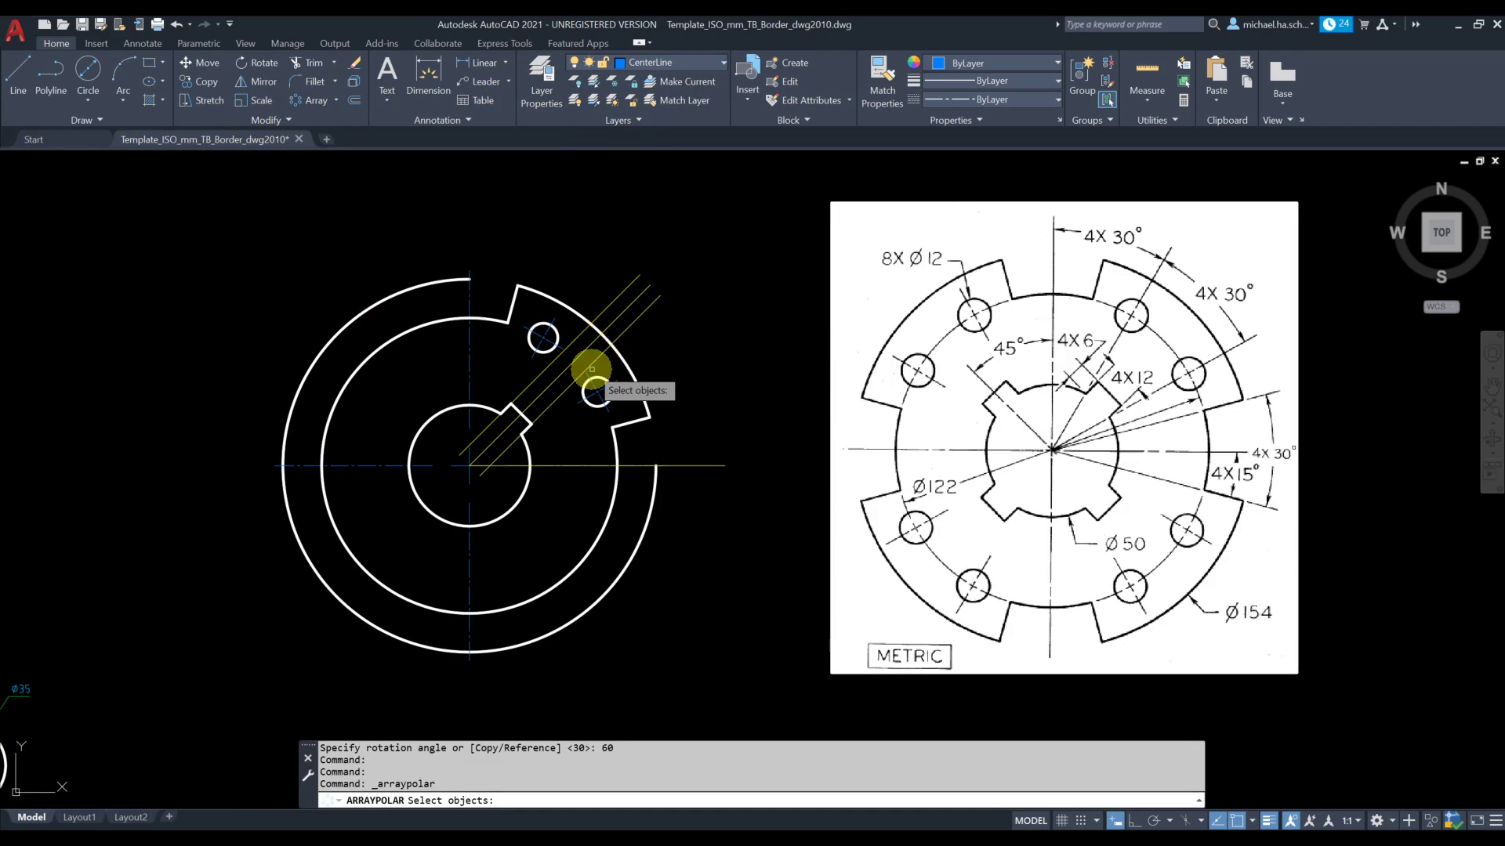
scroll(600, 412, up, 2)
click(627, 412)
click(555, 332)
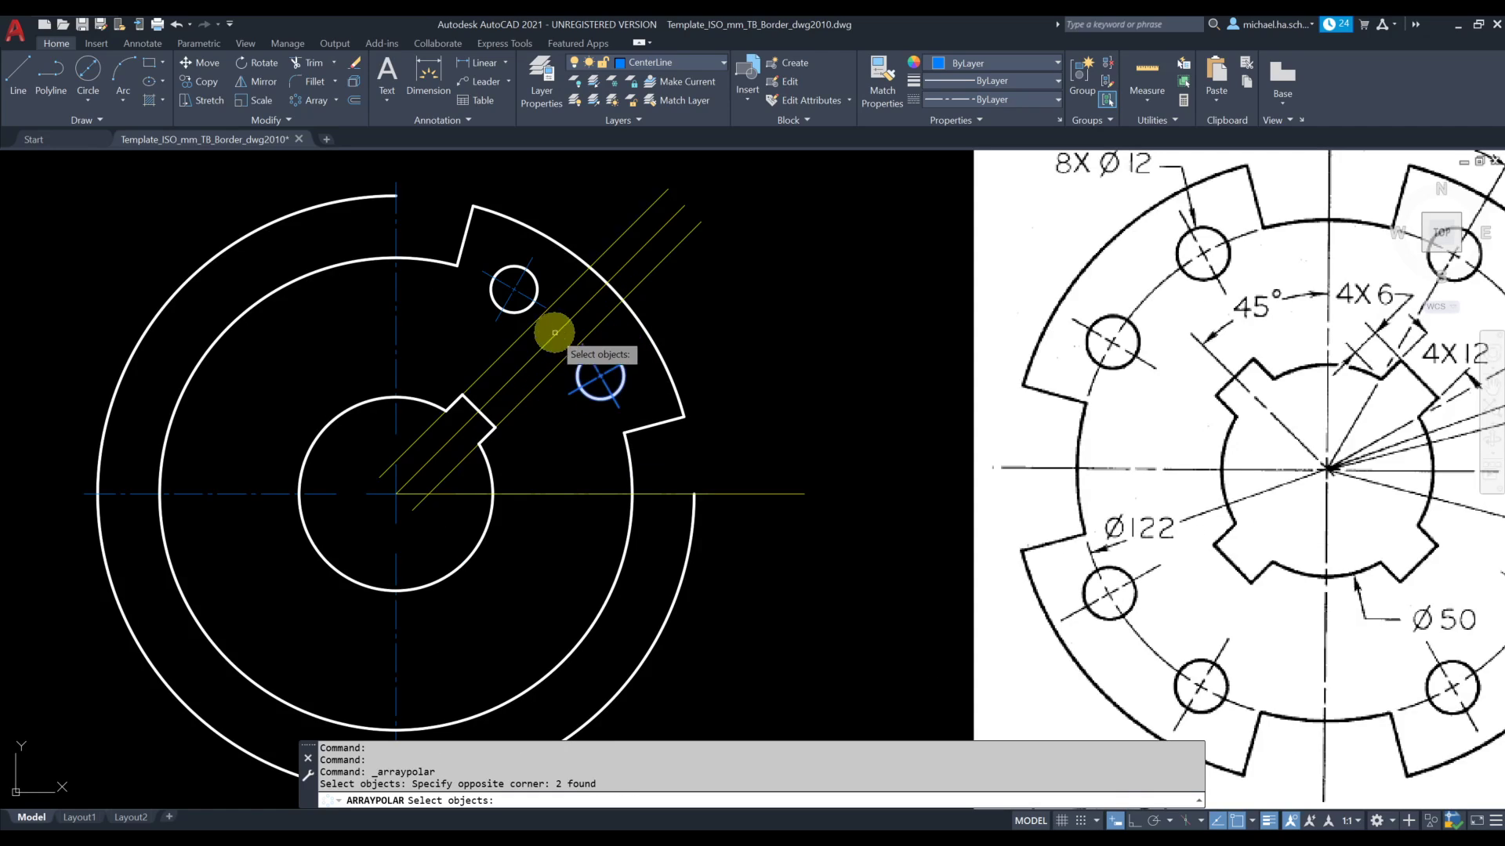
click(521, 251)
click(514, 289)
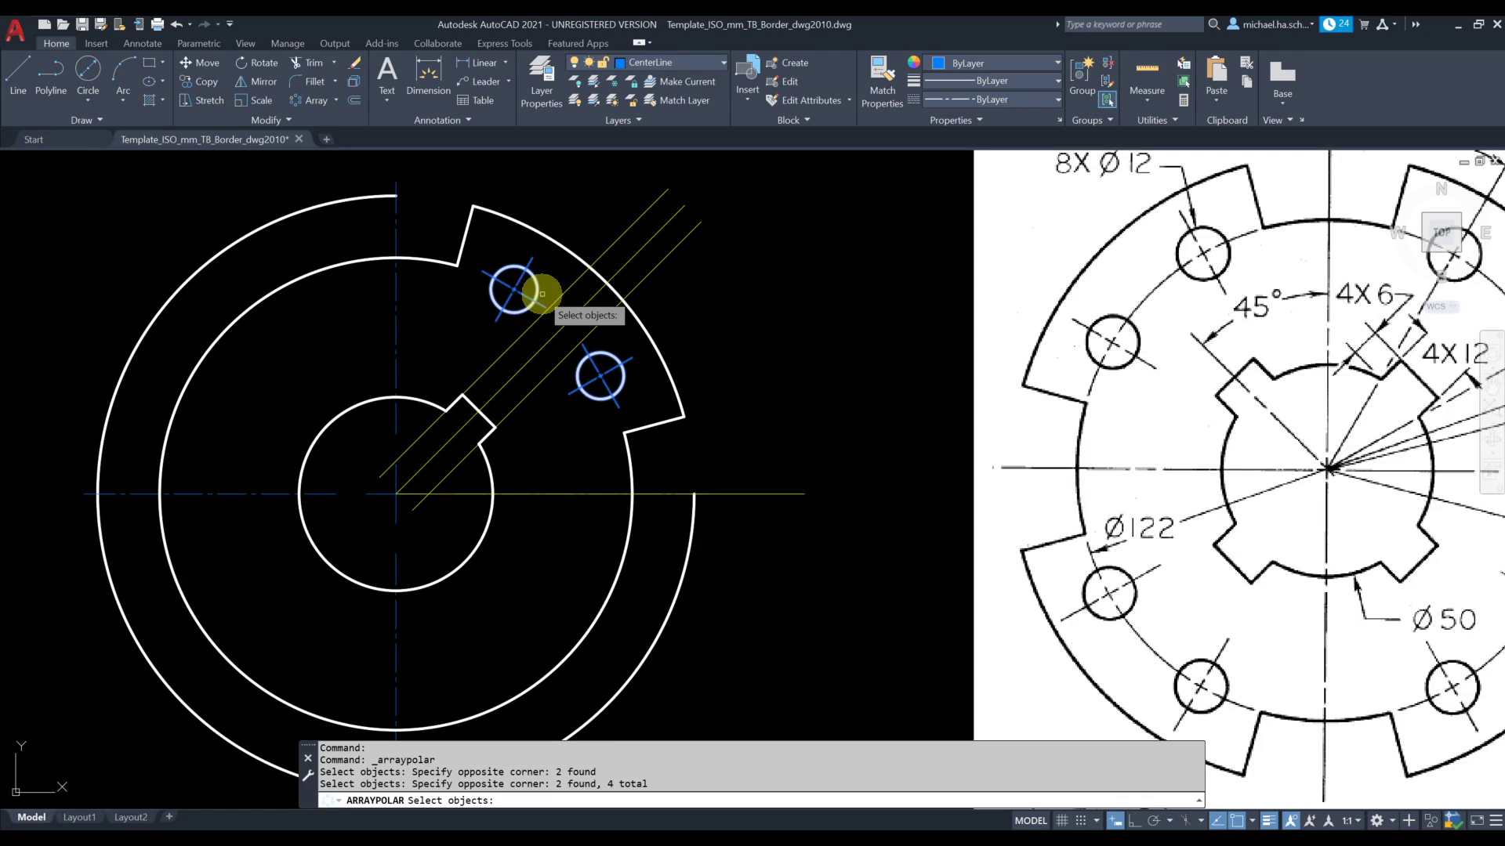
click(653, 425)
click(653, 426)
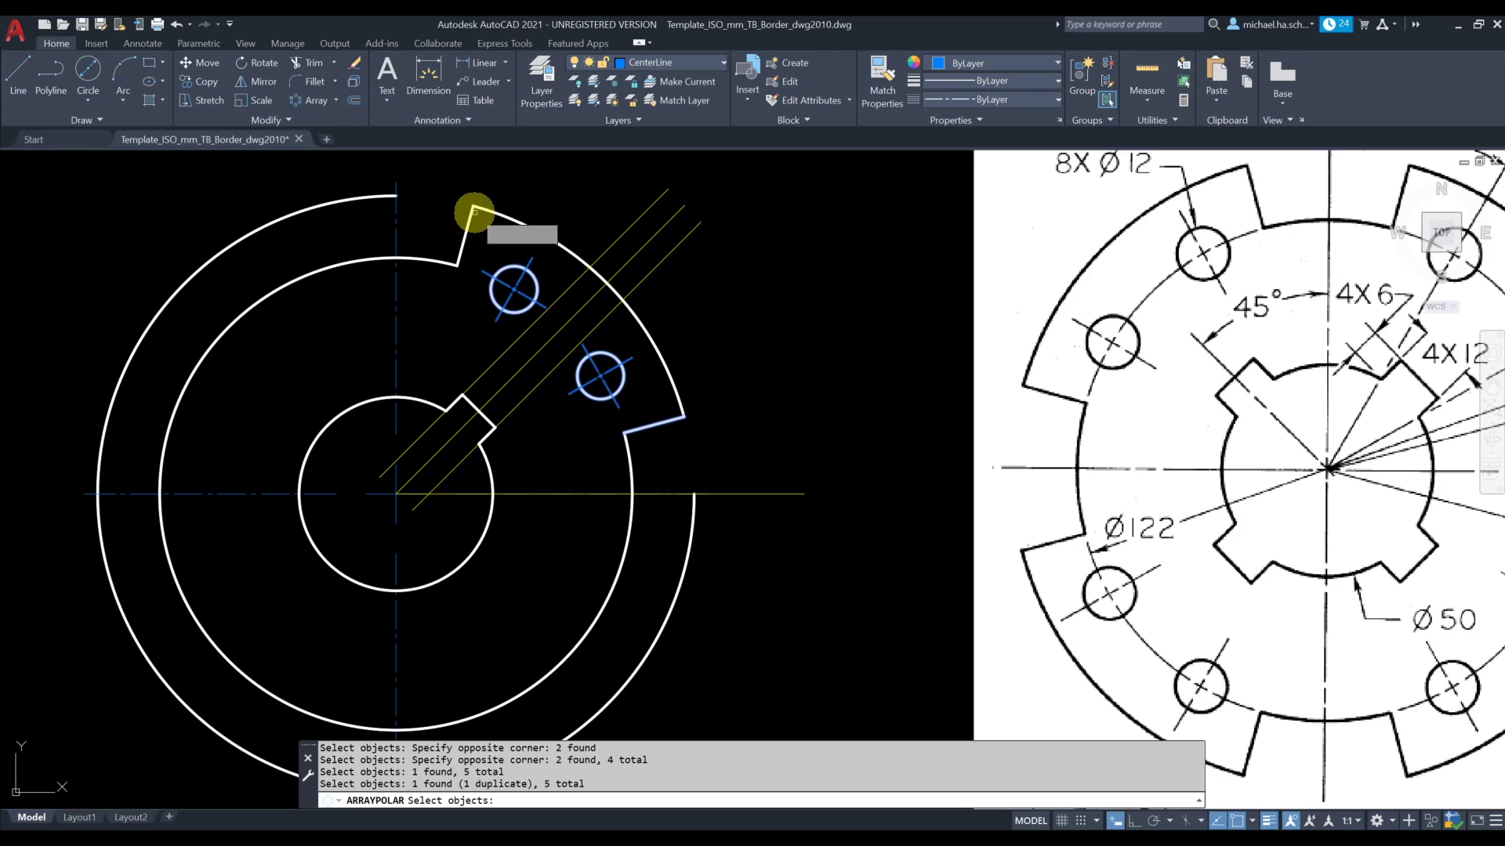
click(468, 215)
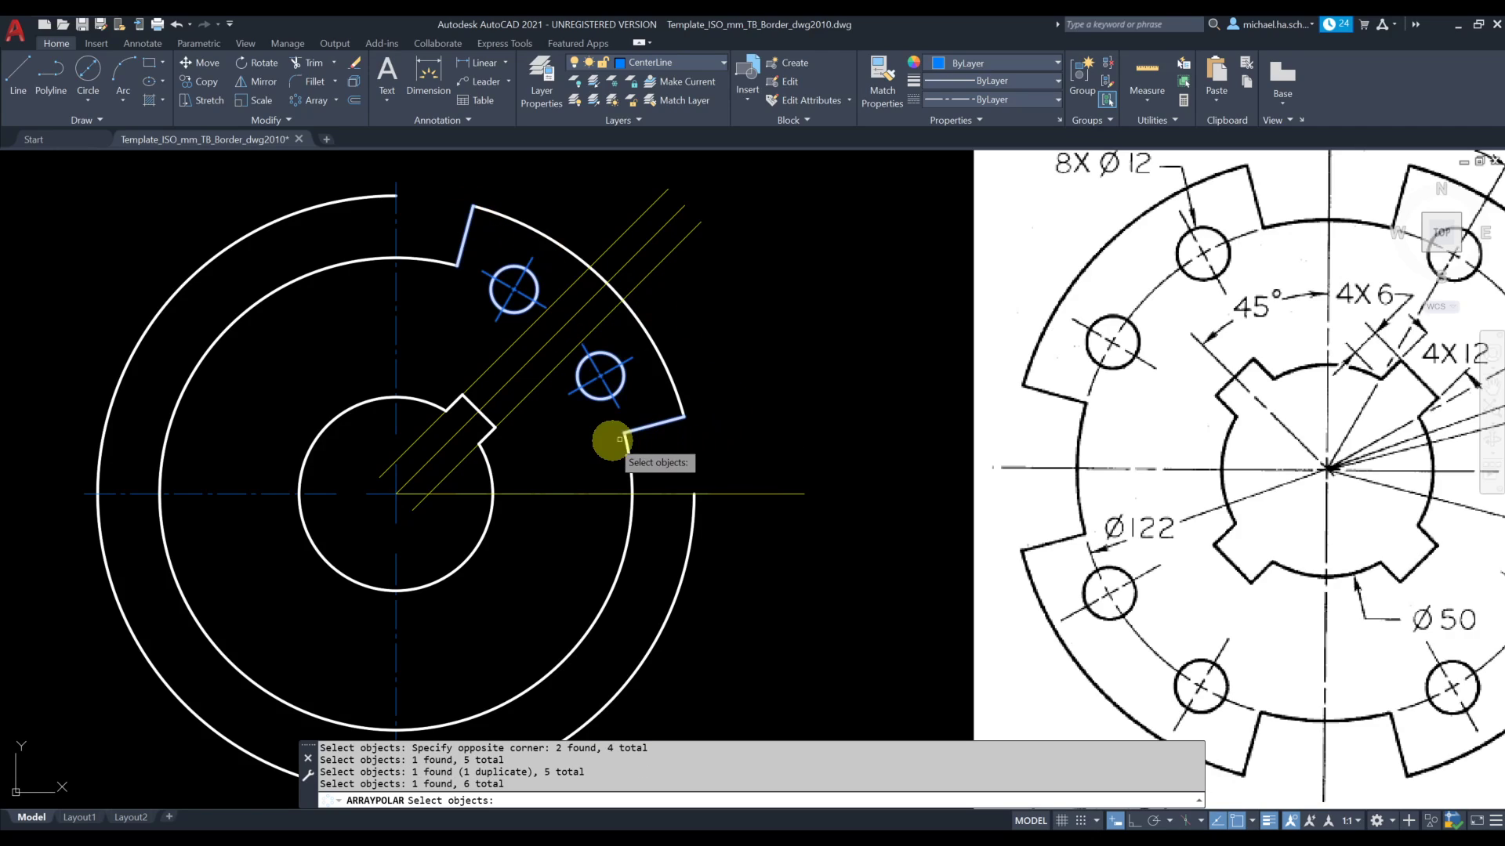
Try to window-select the edges of the notch on the 50 mm circle for the array
click(428, 377)
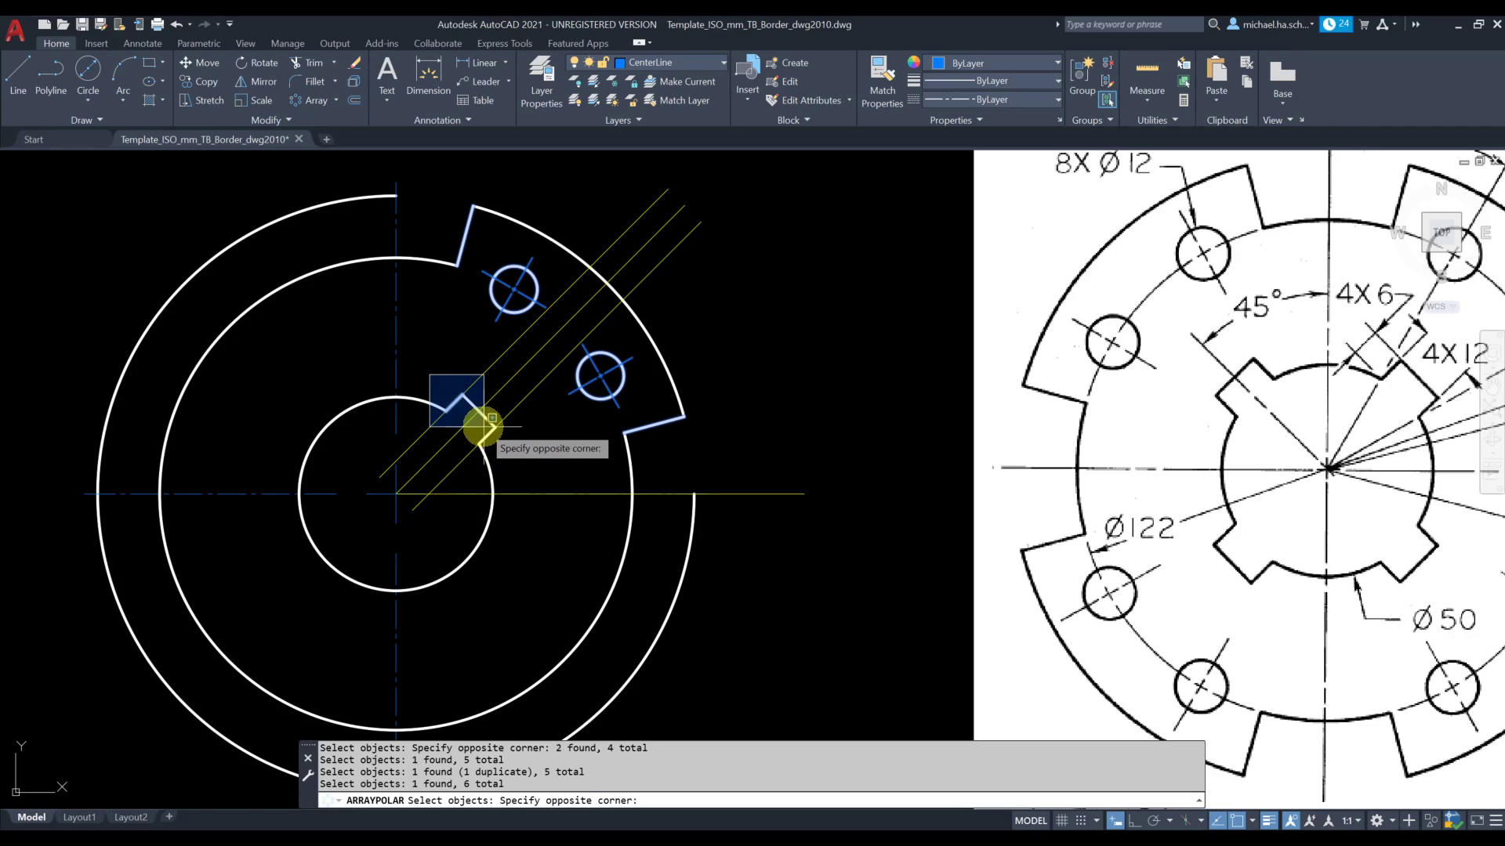
click(431, 364)
click(433, 370)
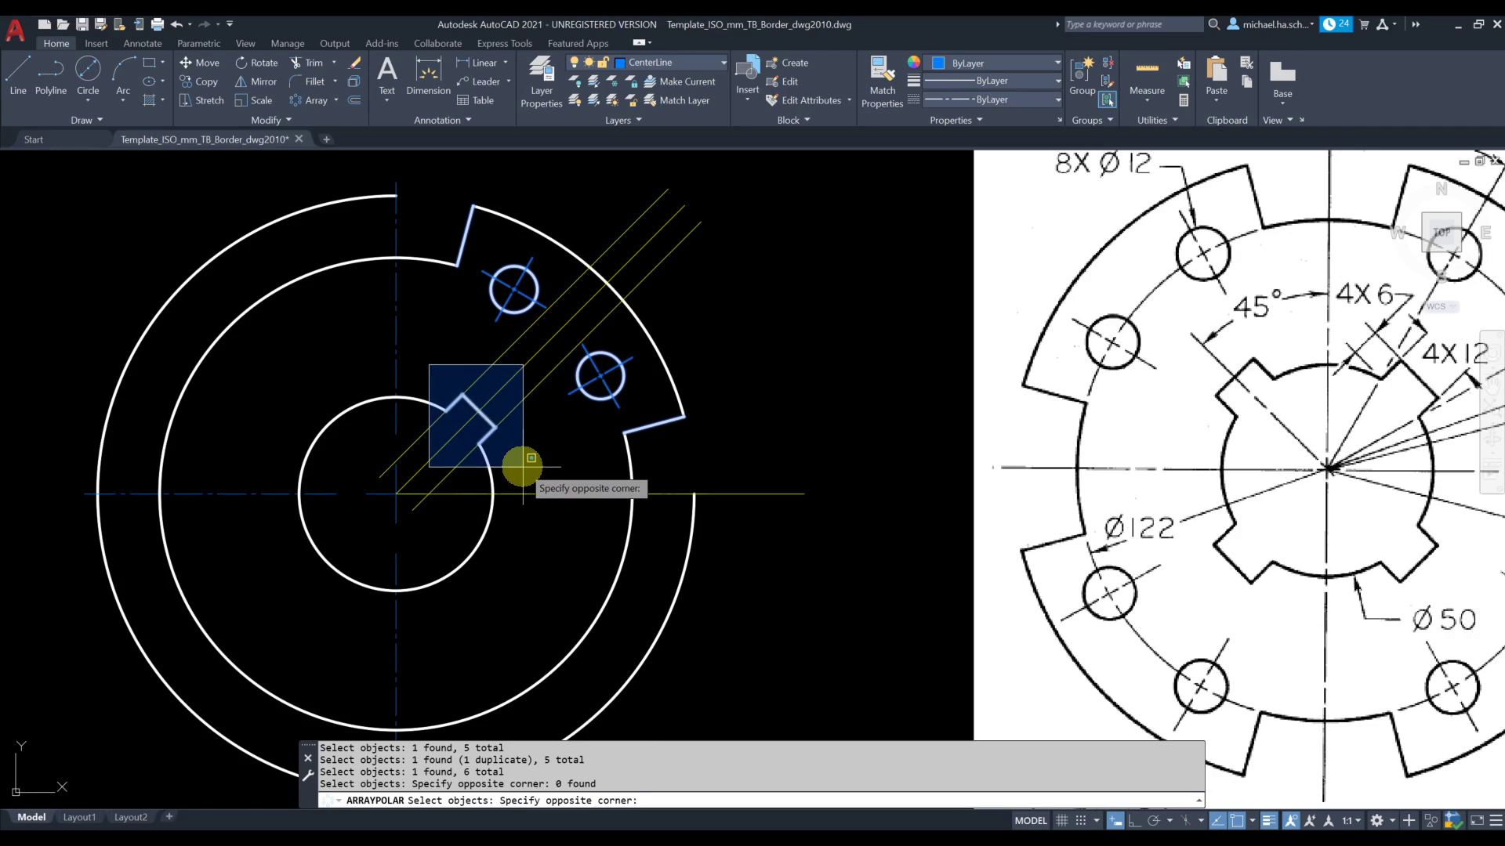
click(427, 354)
click(429, 362)
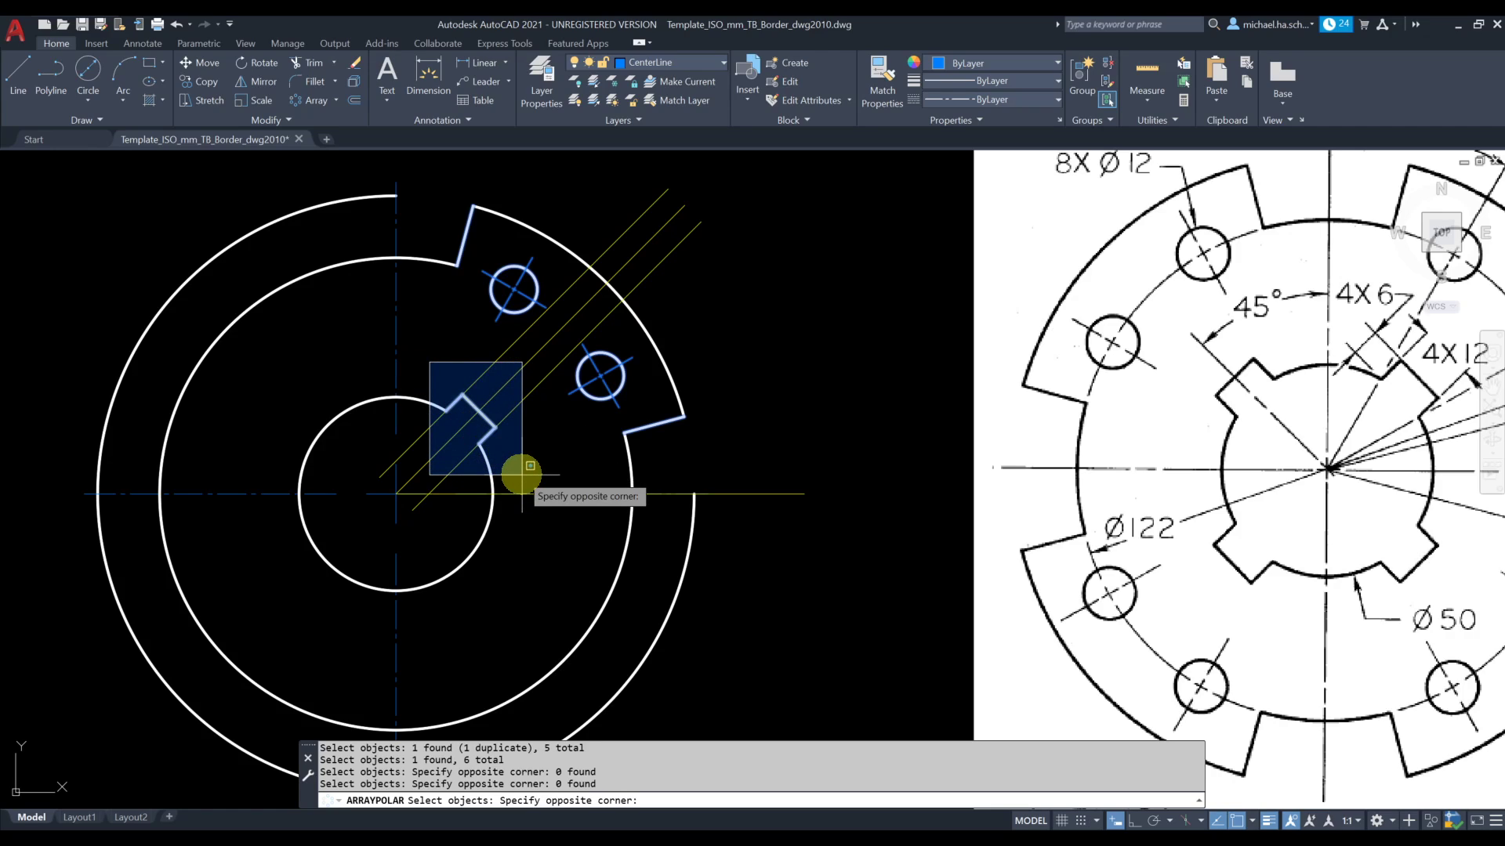
scroll(512, 463, up, 2)
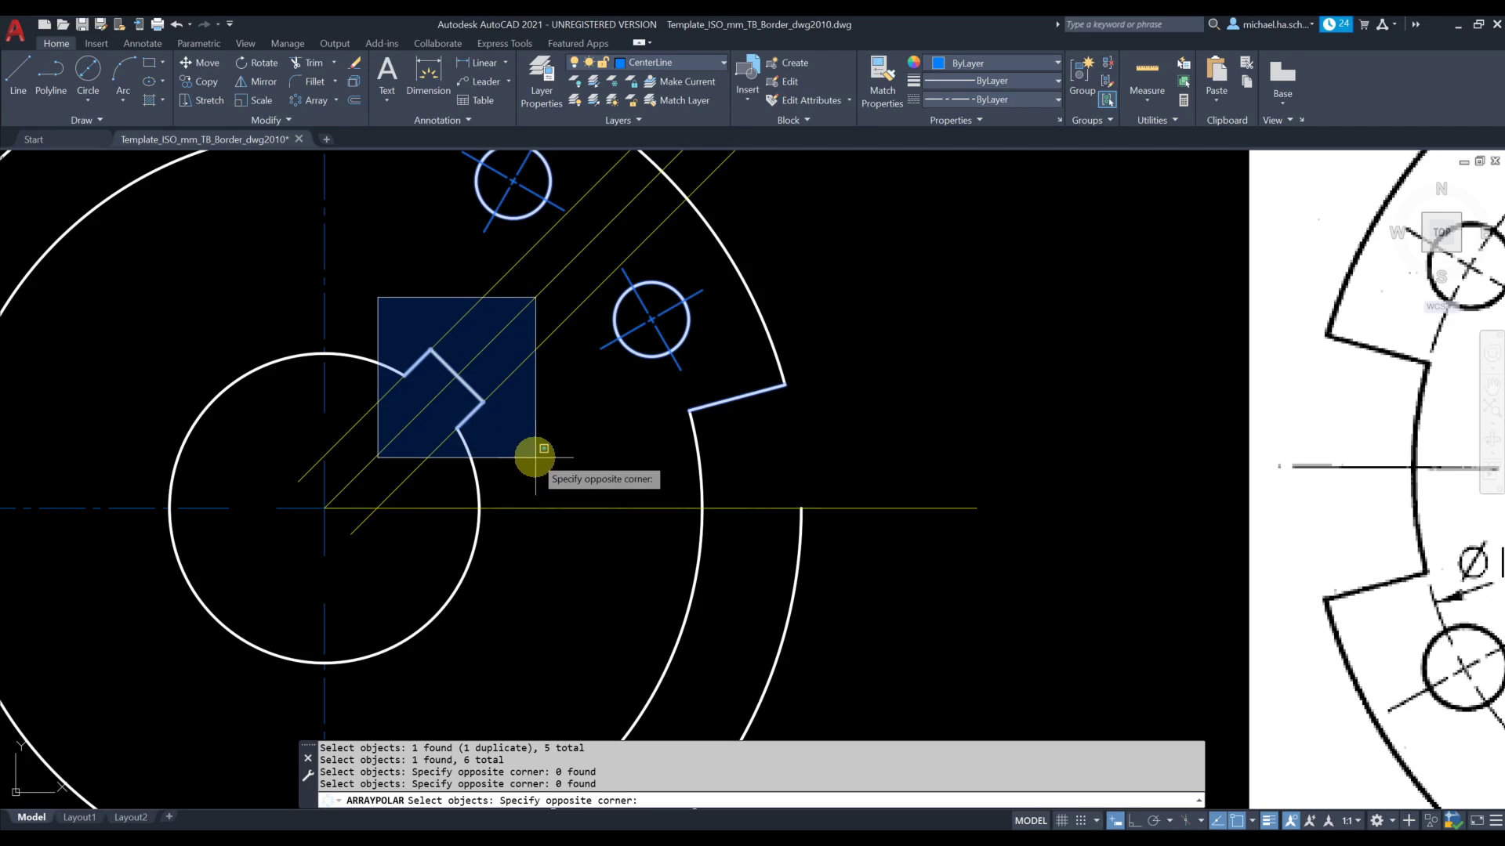
click(419, 335)
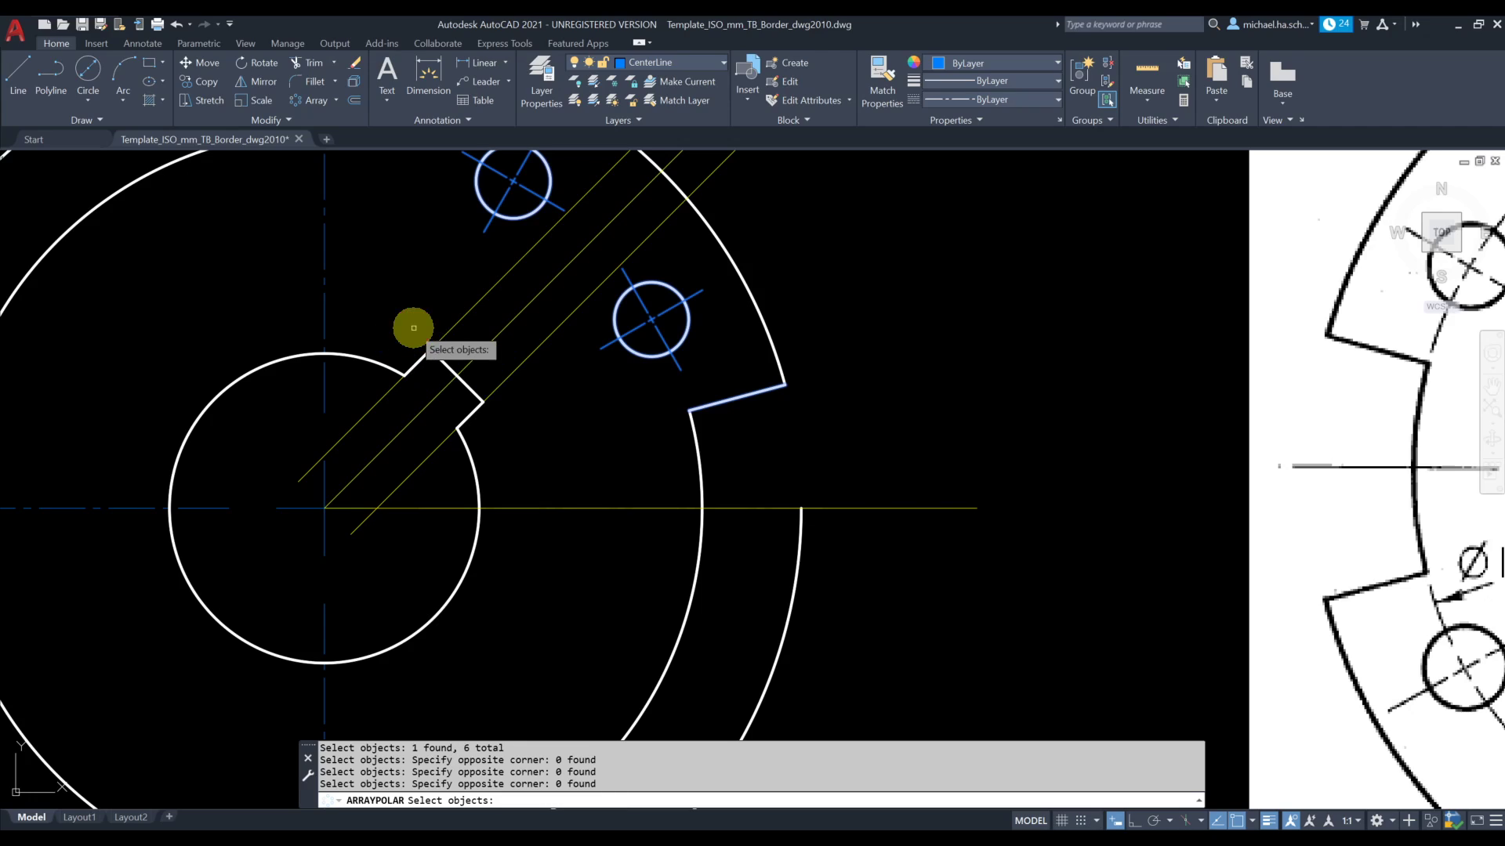
click(457, 288)
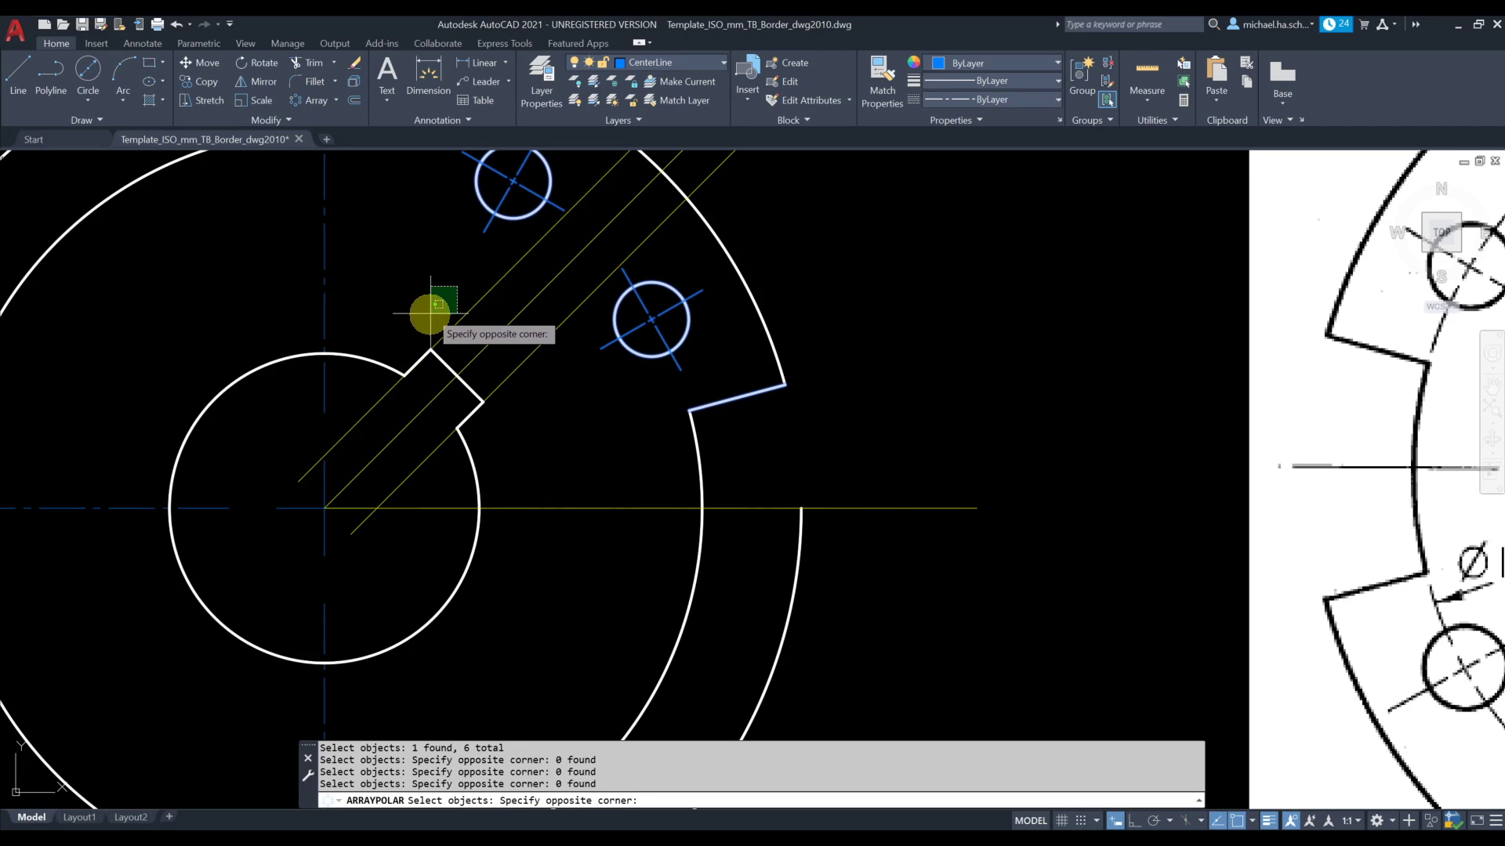
click(427, 301)
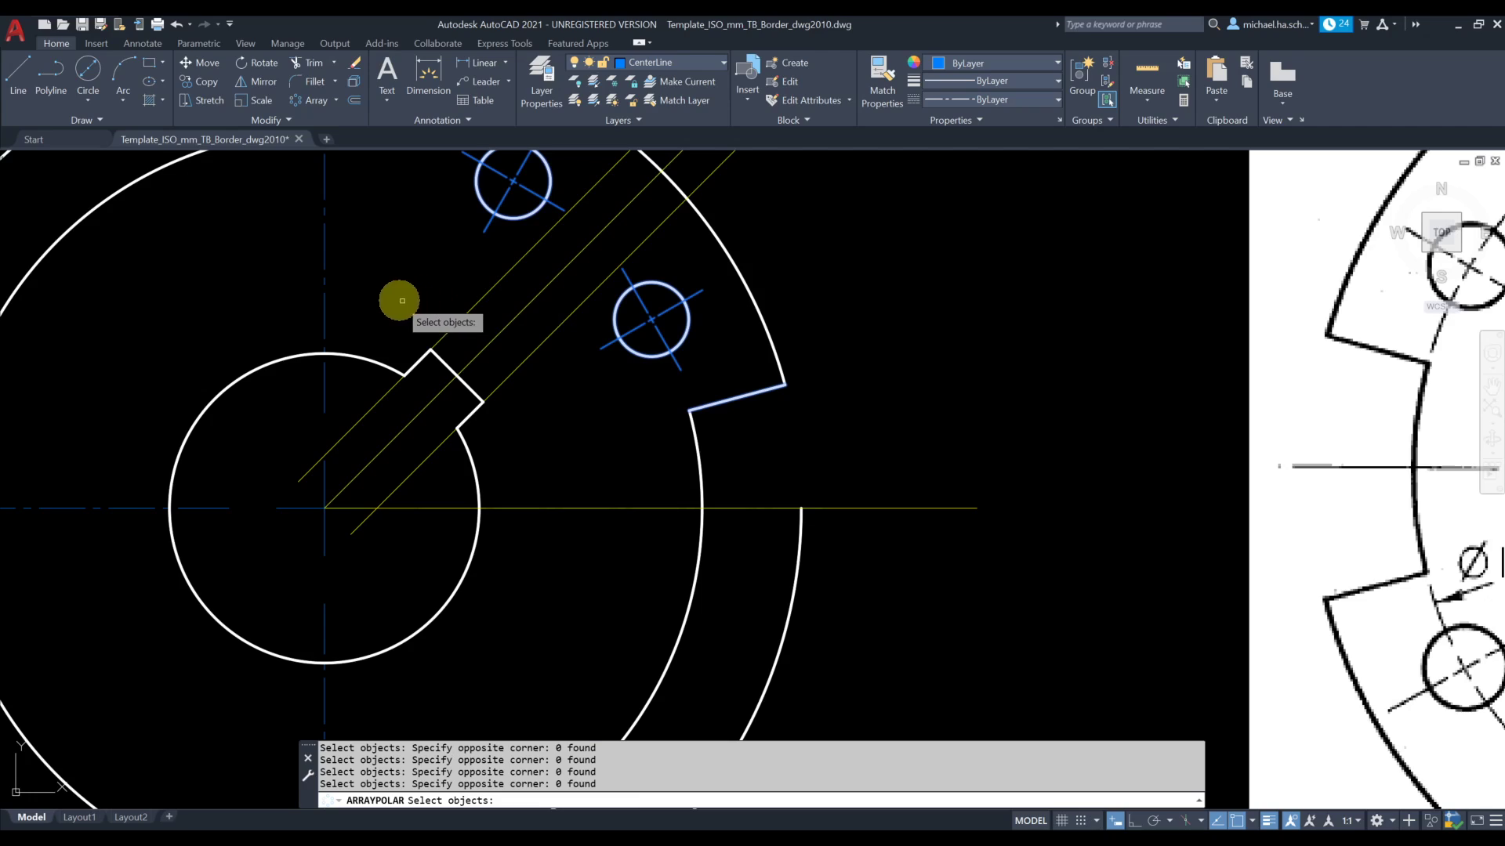
Add the inner notch's edges to the selection and polar-array everything about the plate's center with 4 items over 360°
click(367, 292)
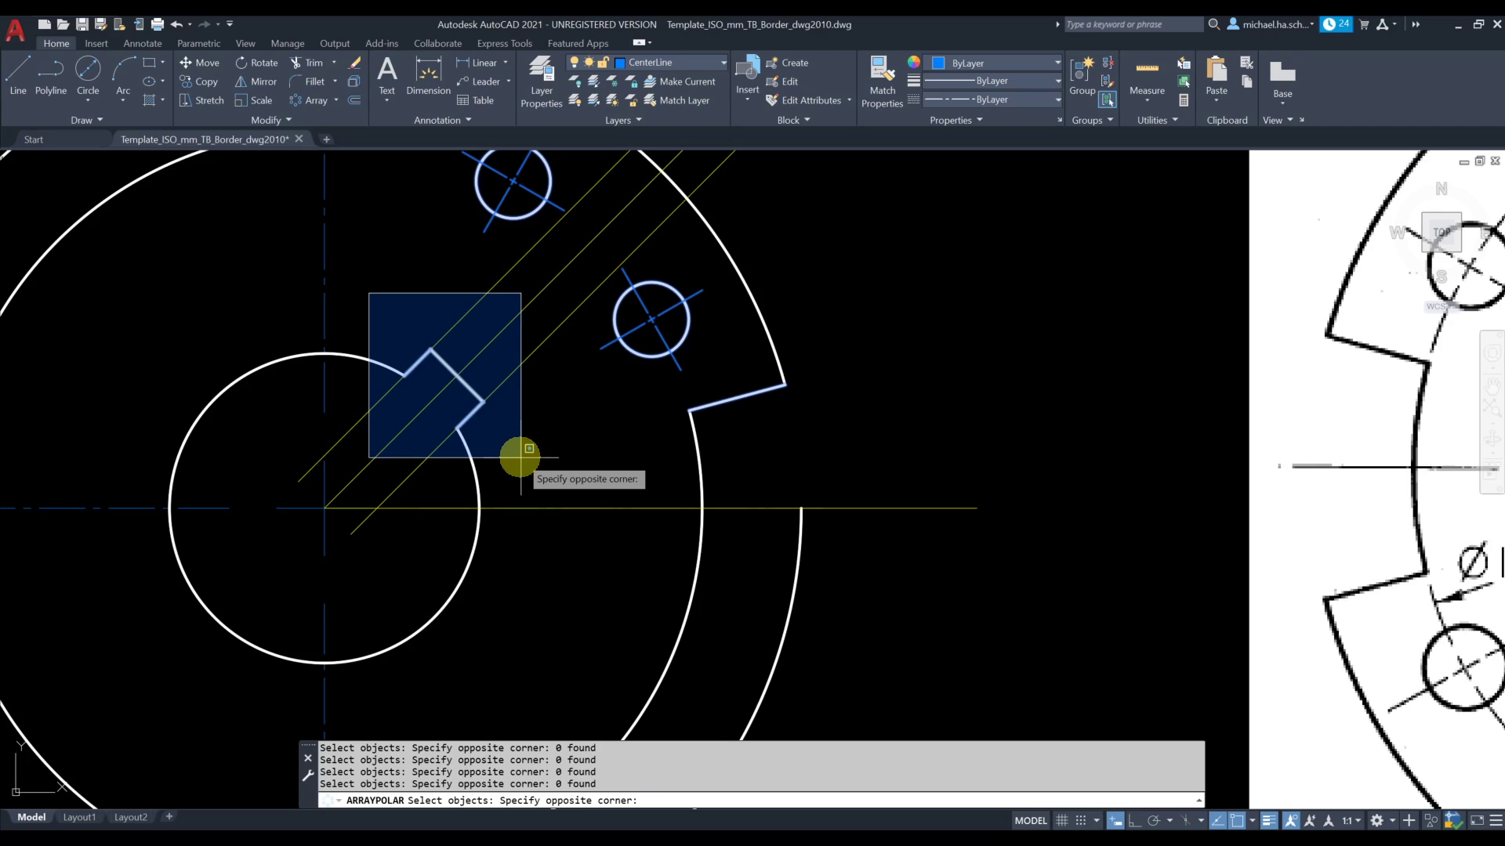
click(548, 470)
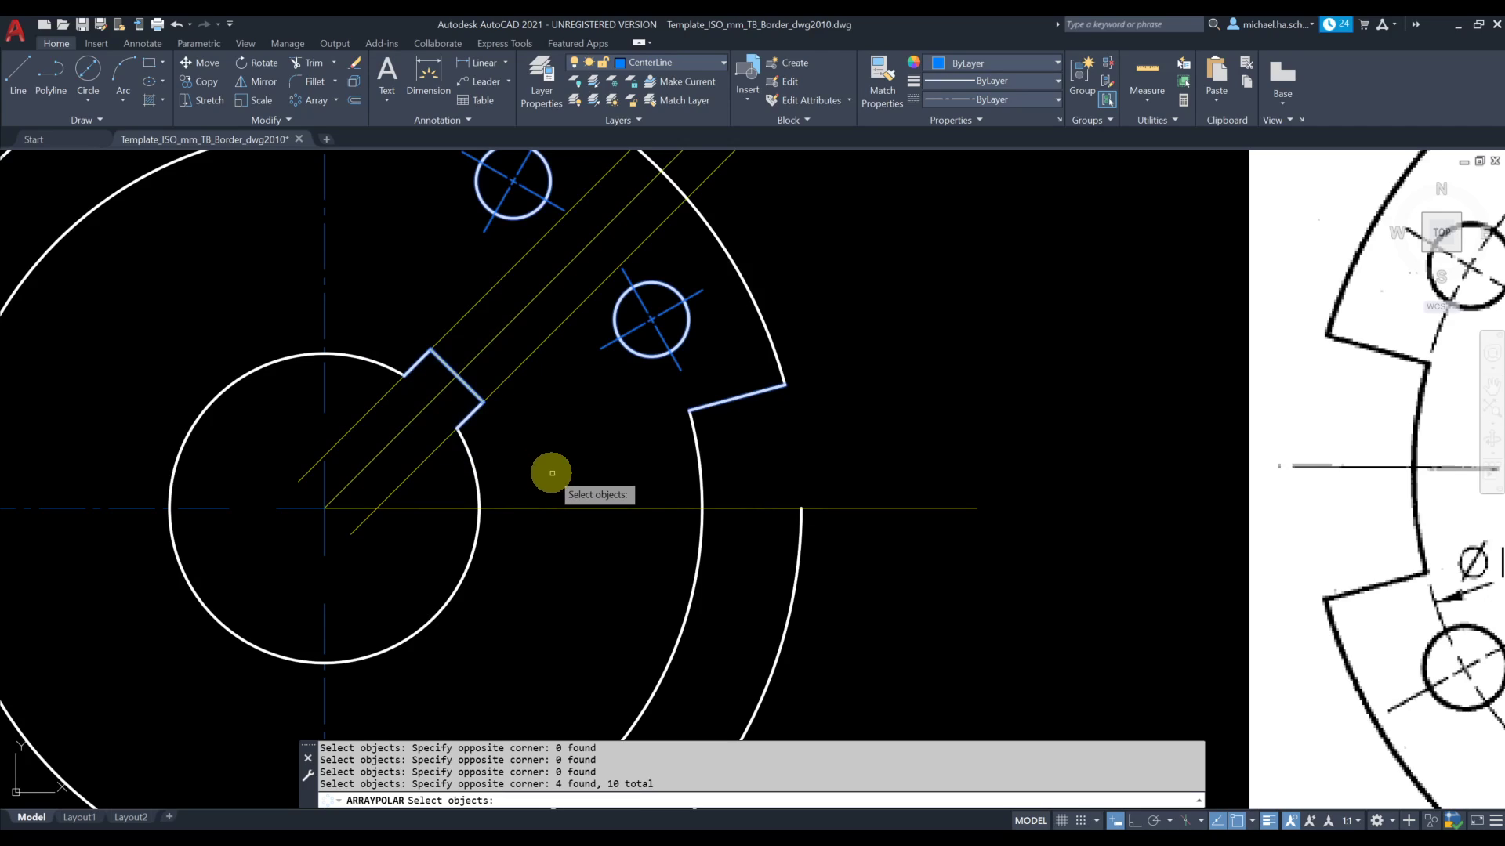
key(Return)
scroll(557, 474, down, 2)
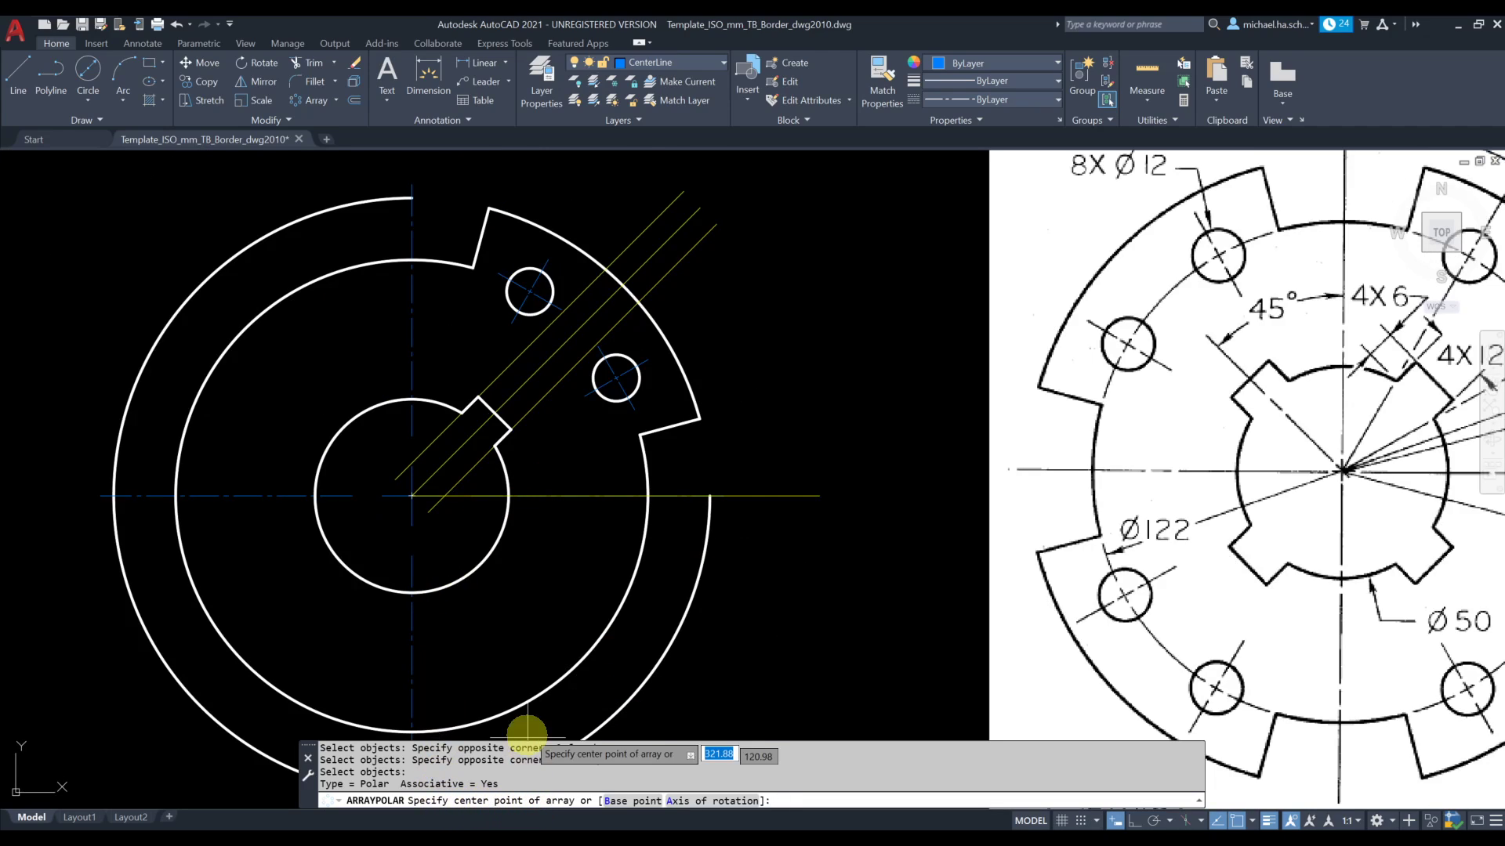
click(407, 496)
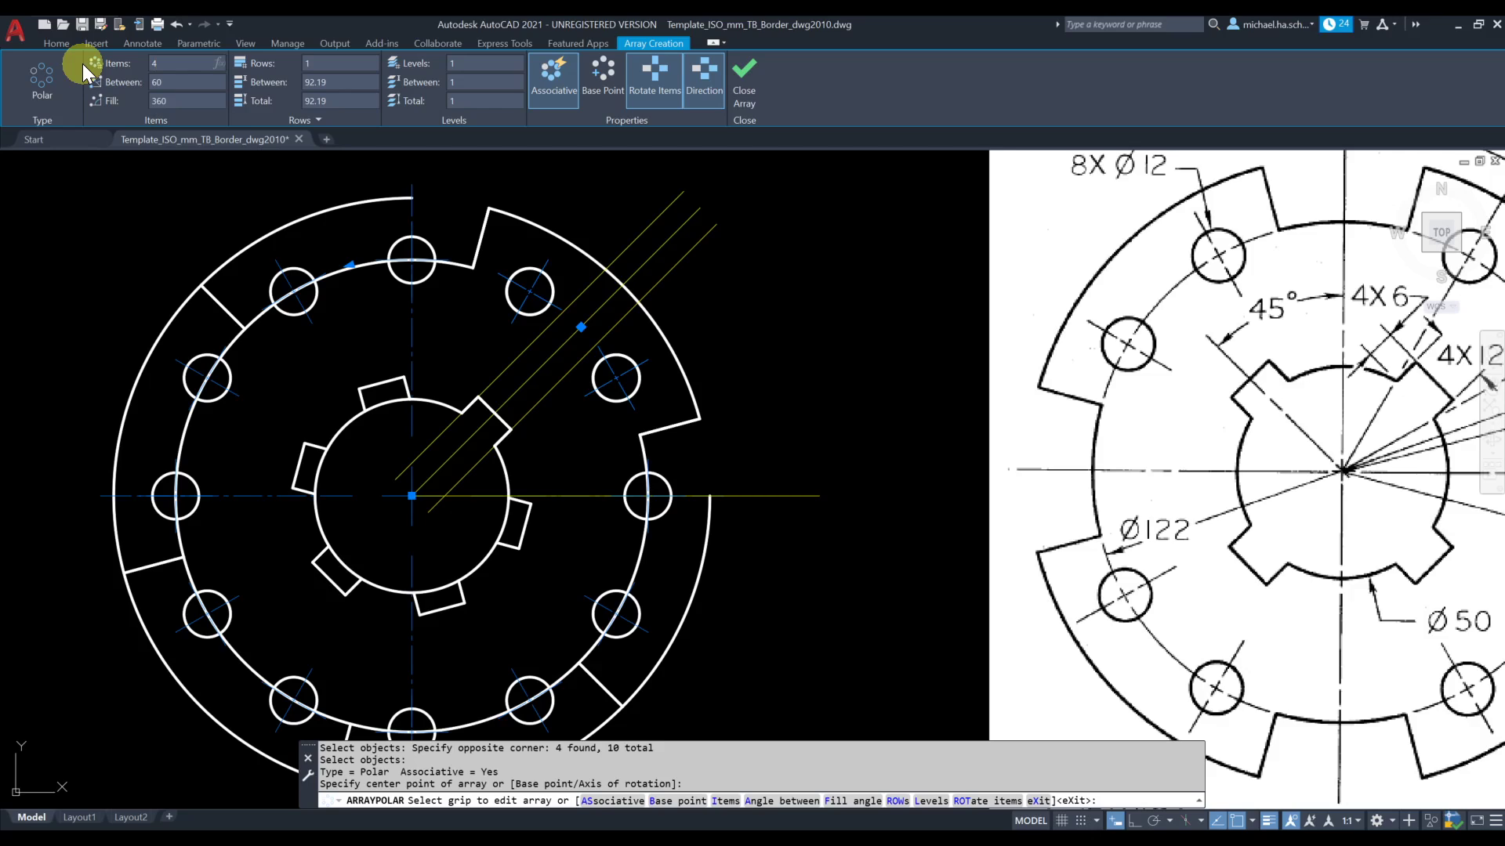
key(Return)
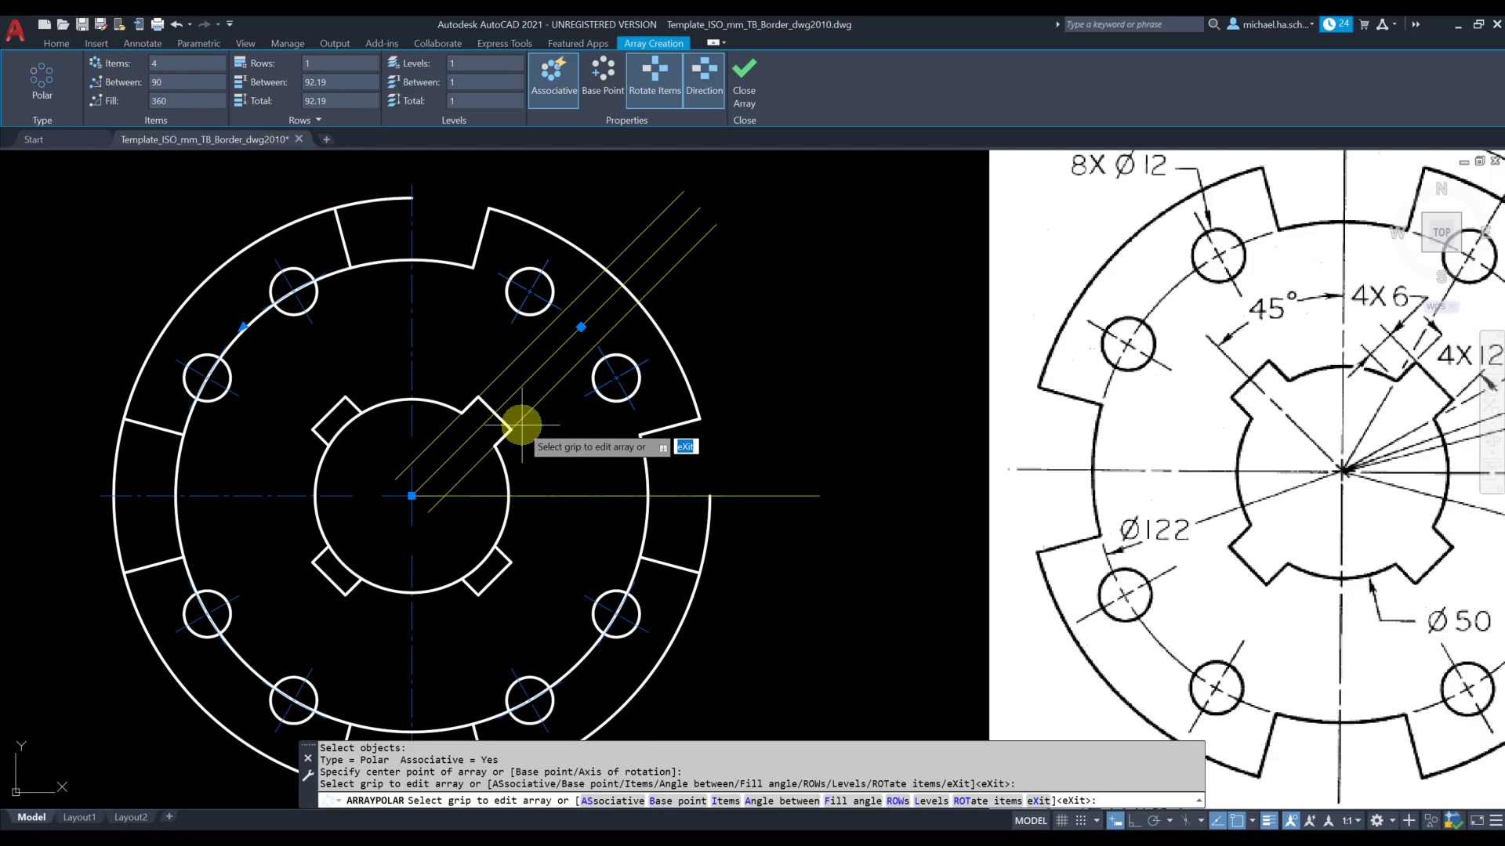
scroll(522, 427, down, 2)
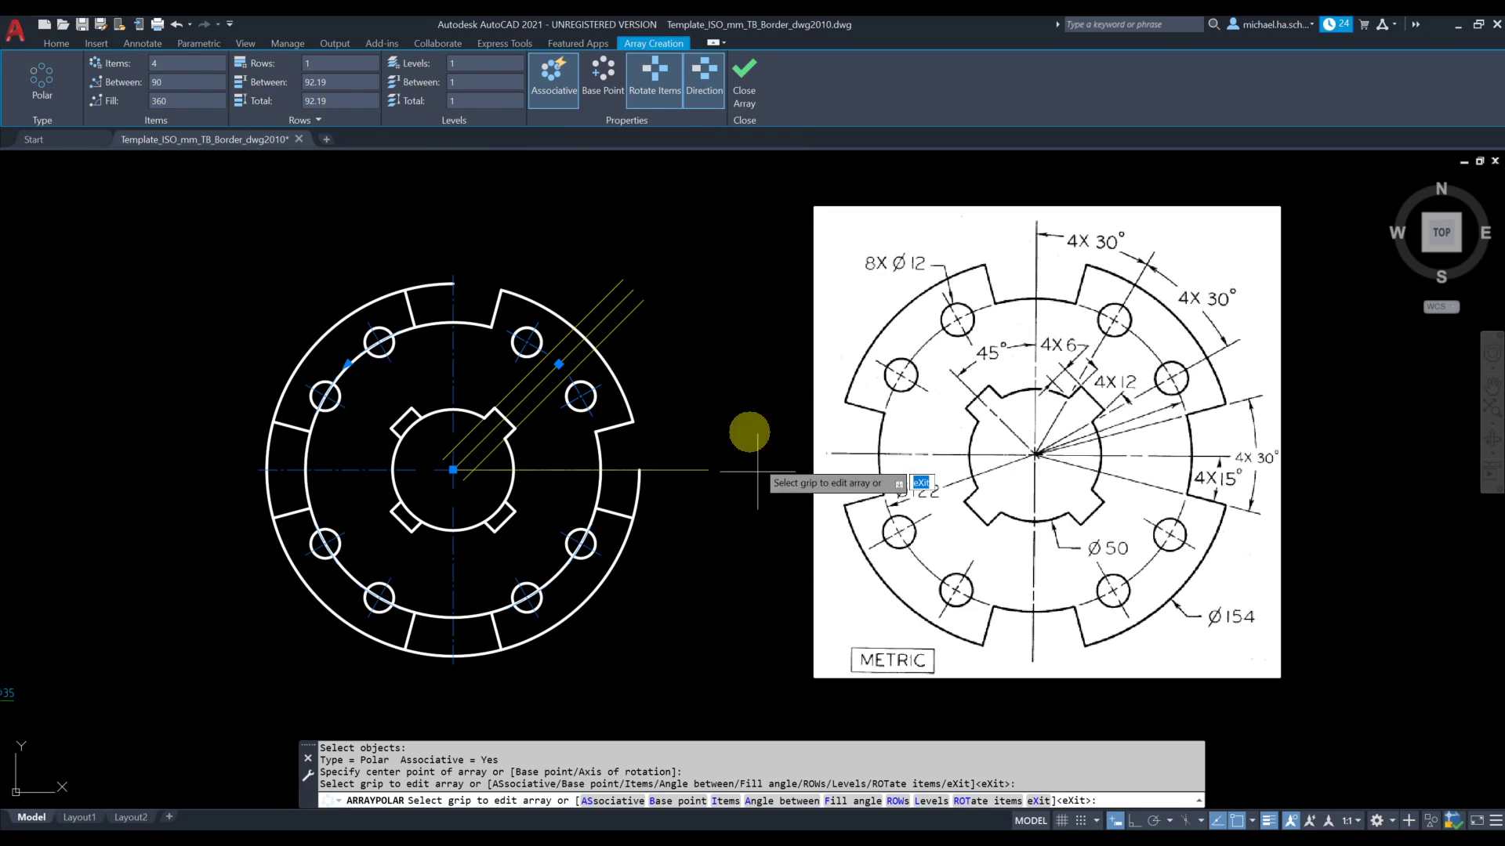
click(745, 76)
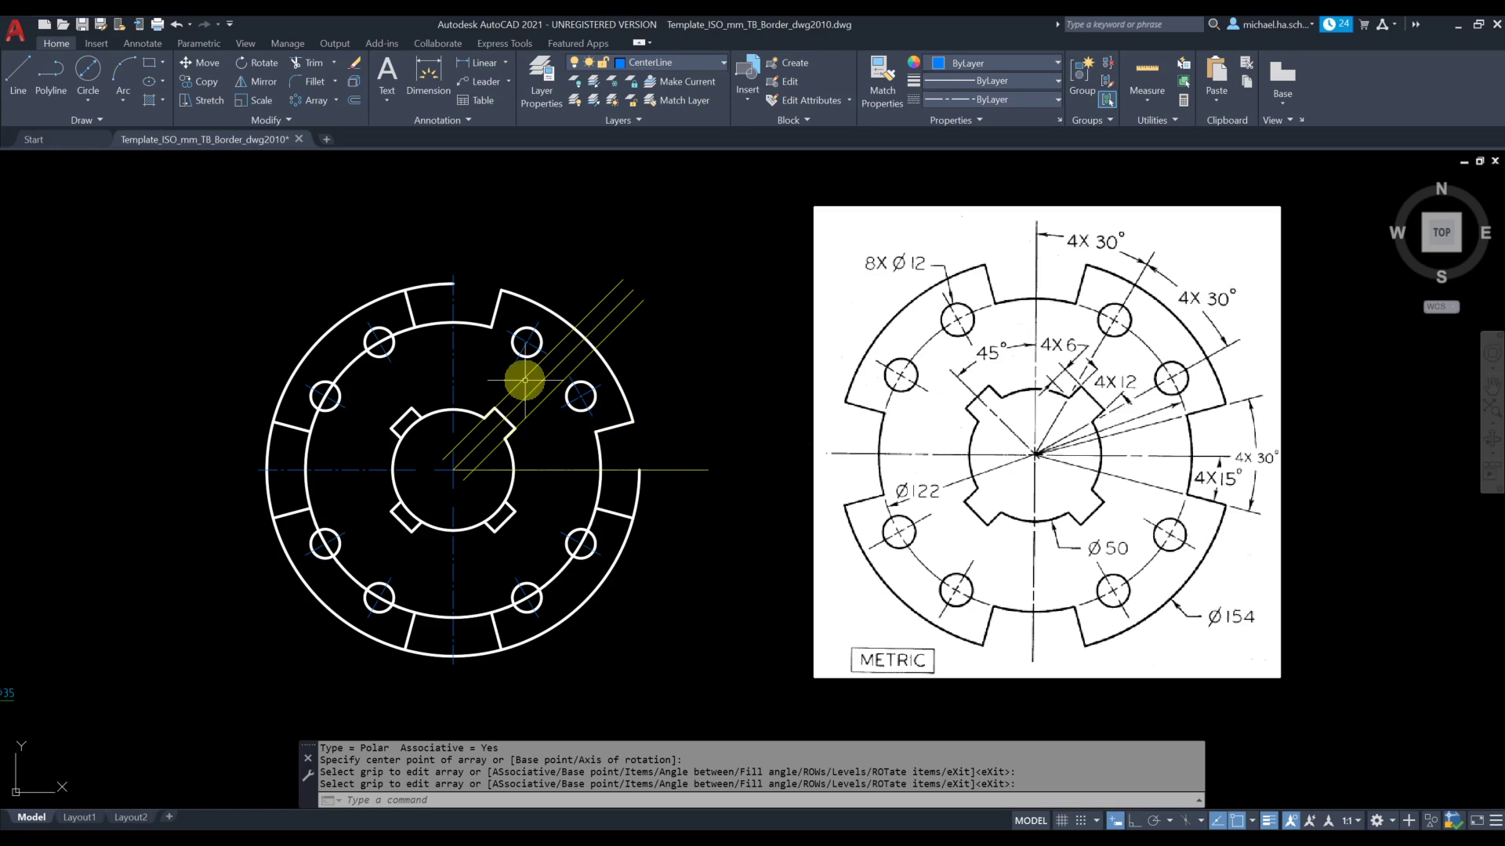
Trim the outer 154 mm circle across the gaps between lobes, and the 122 mm circle beside both upper-left holes up to the lobe's end lines
click(319, 61)
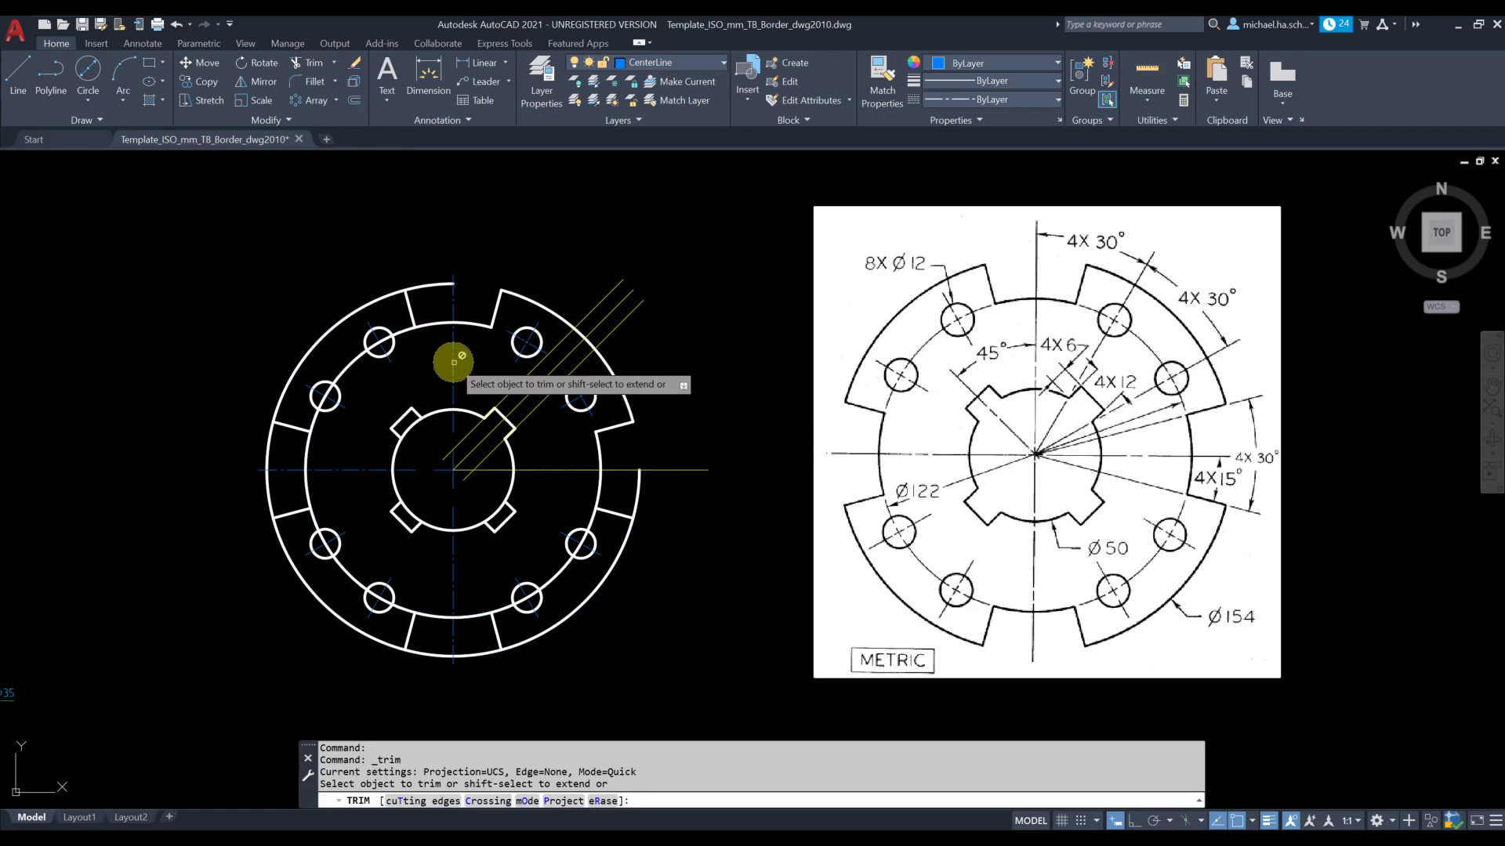
click(434, 286)
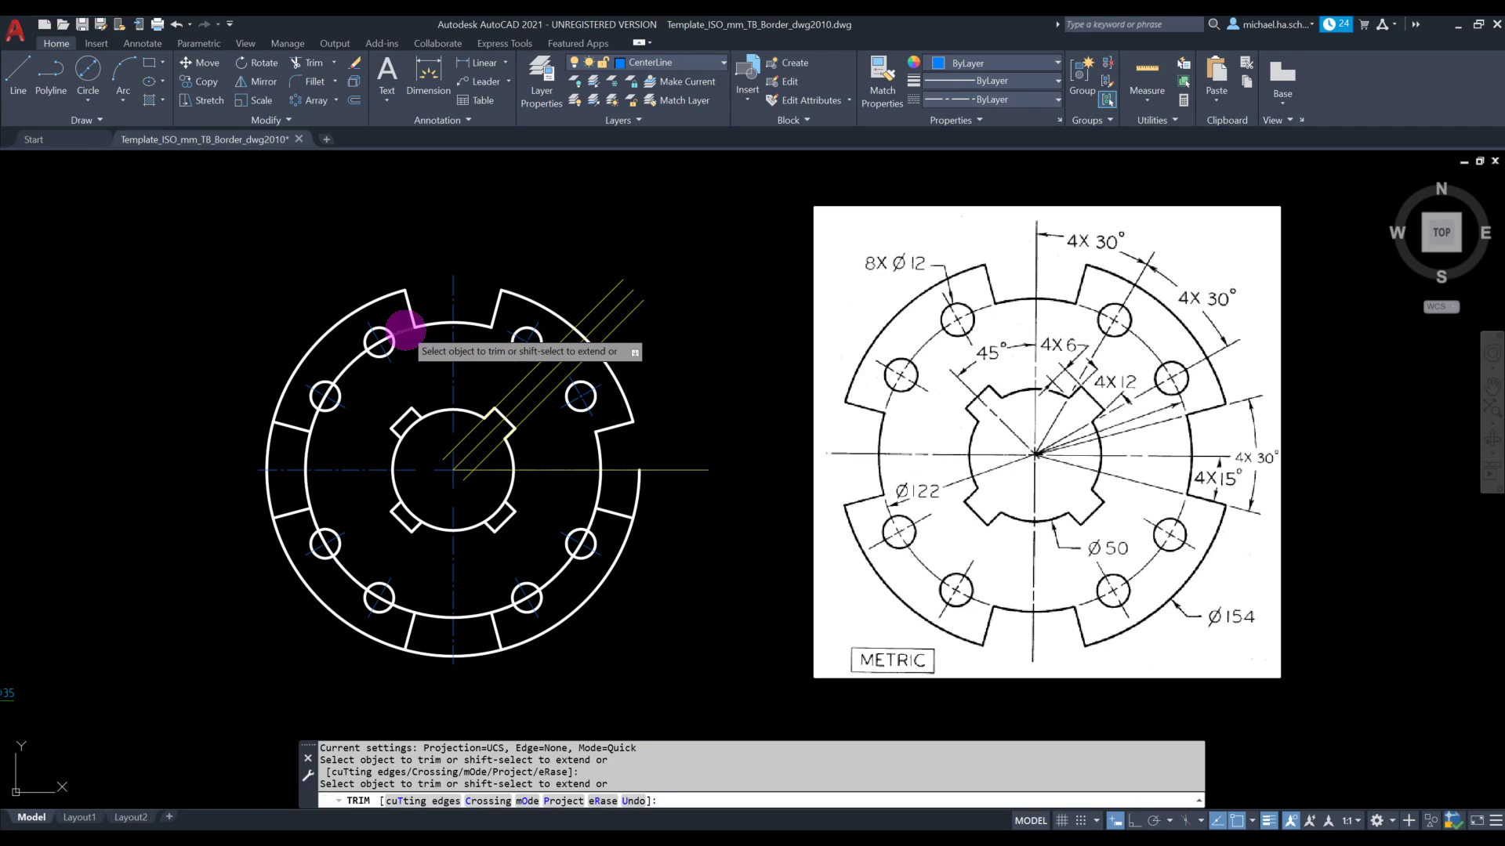
click(403, 326)
click(301, 411)
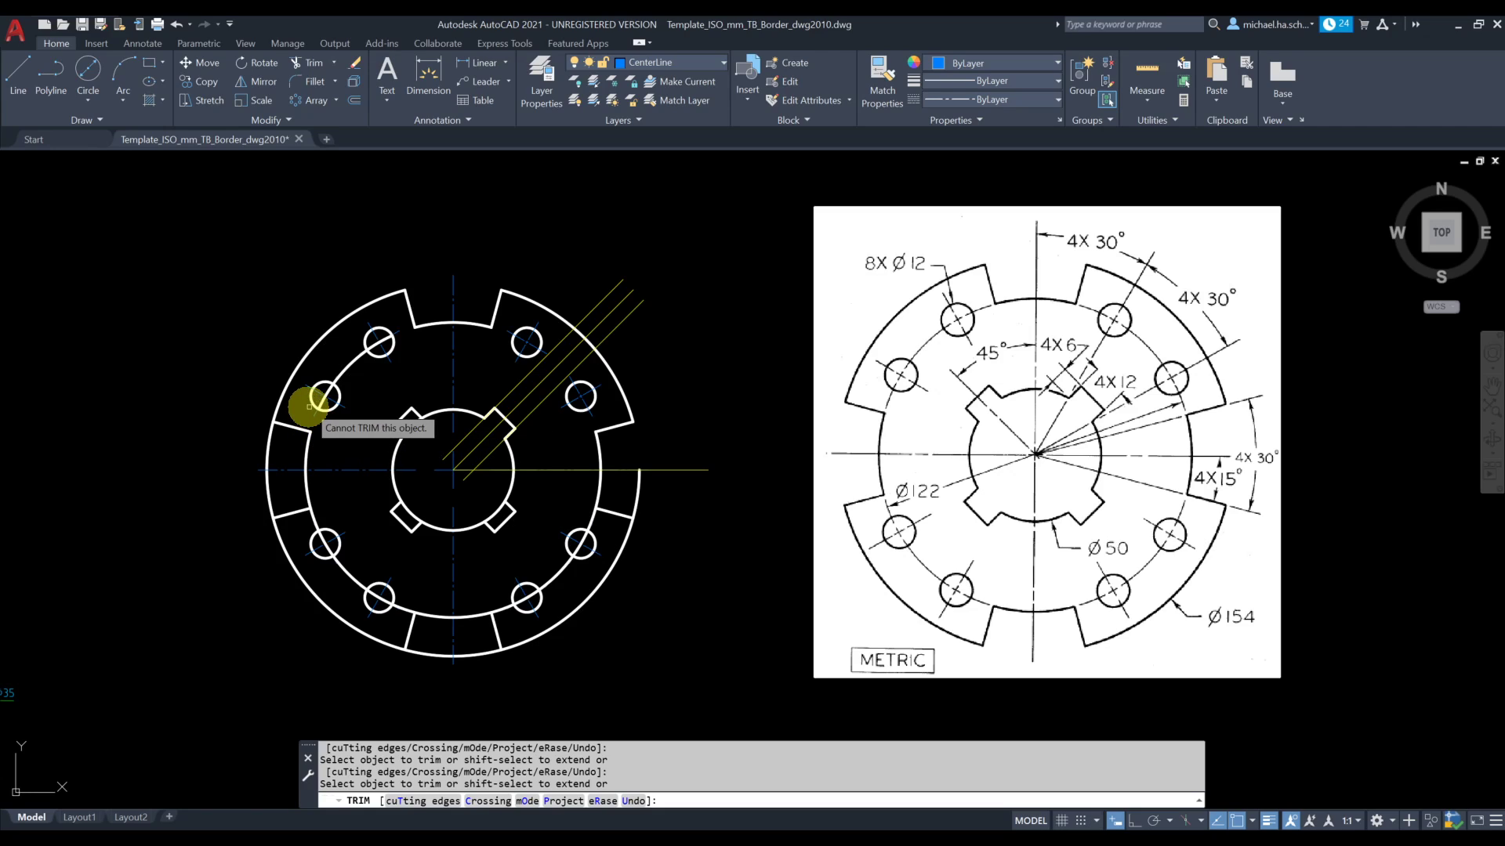
mouse_move(274, 443)
mouse_down()
mouse_move(277, 491)
mouse_move(241, 507)
mouse_up()
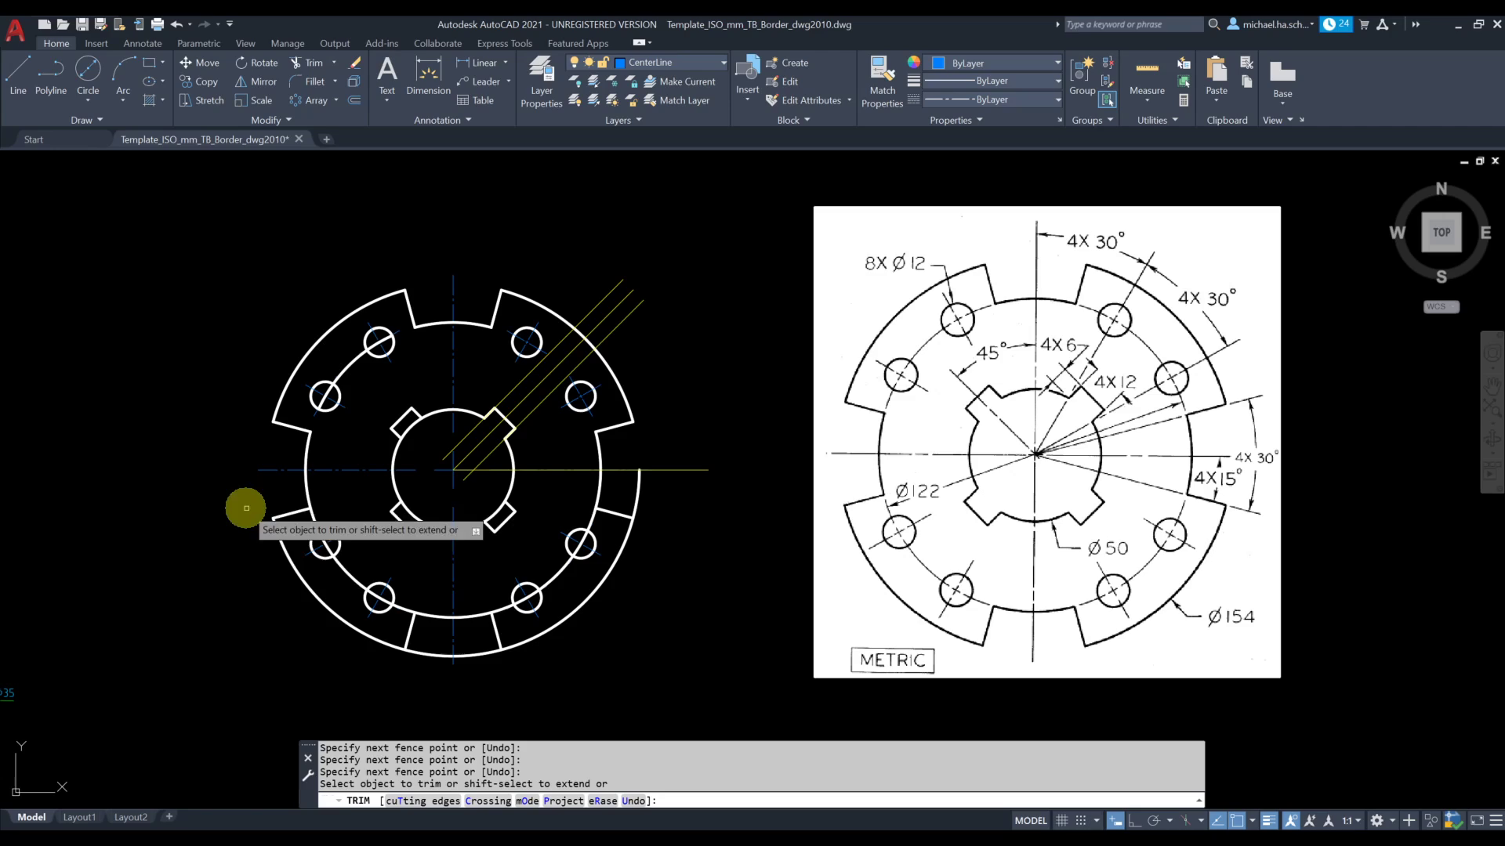
click(436, 653)
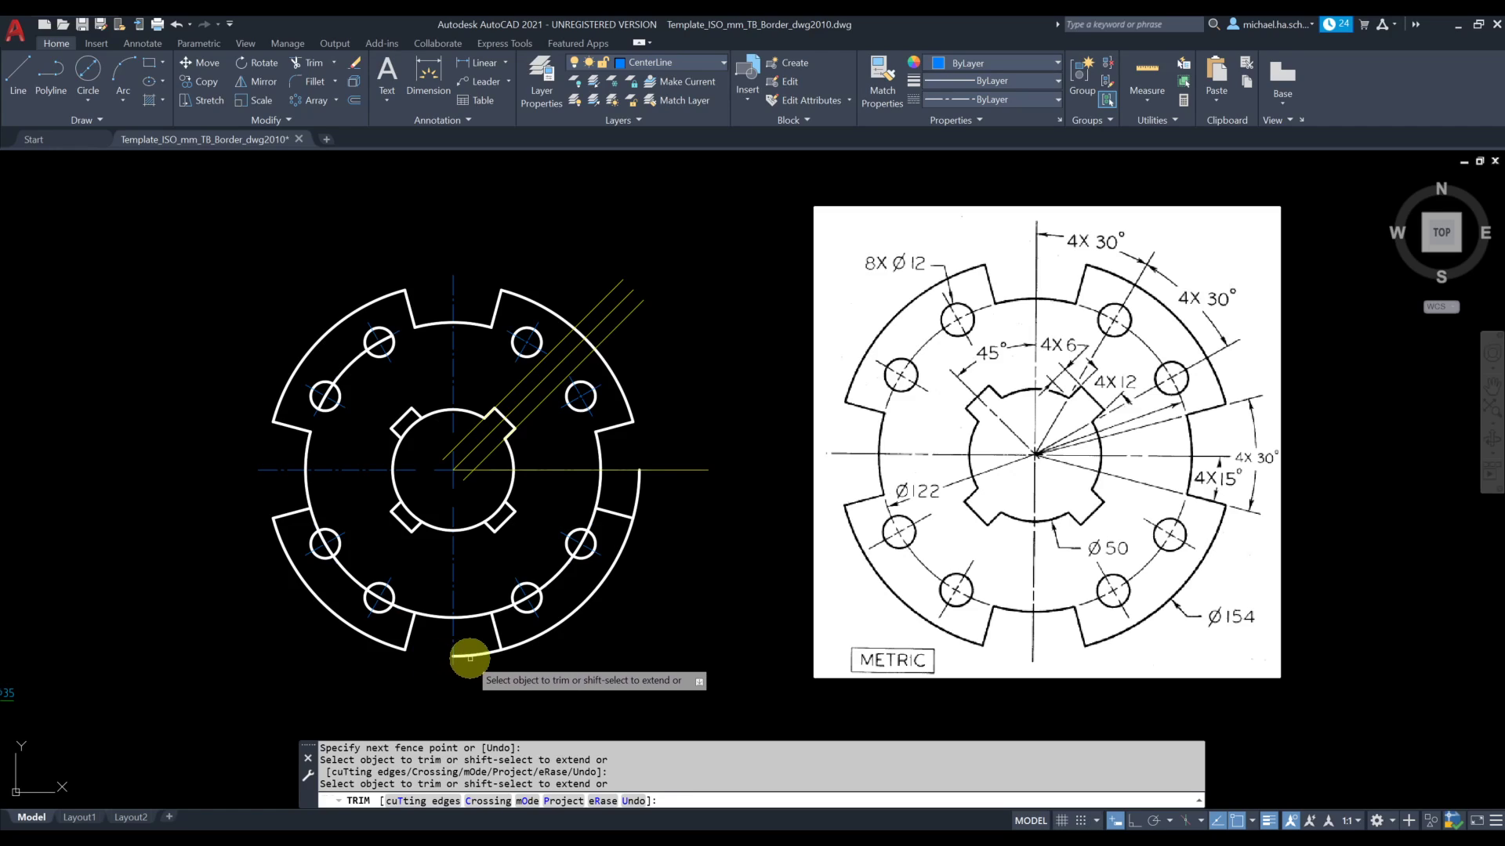
click(668, 497)
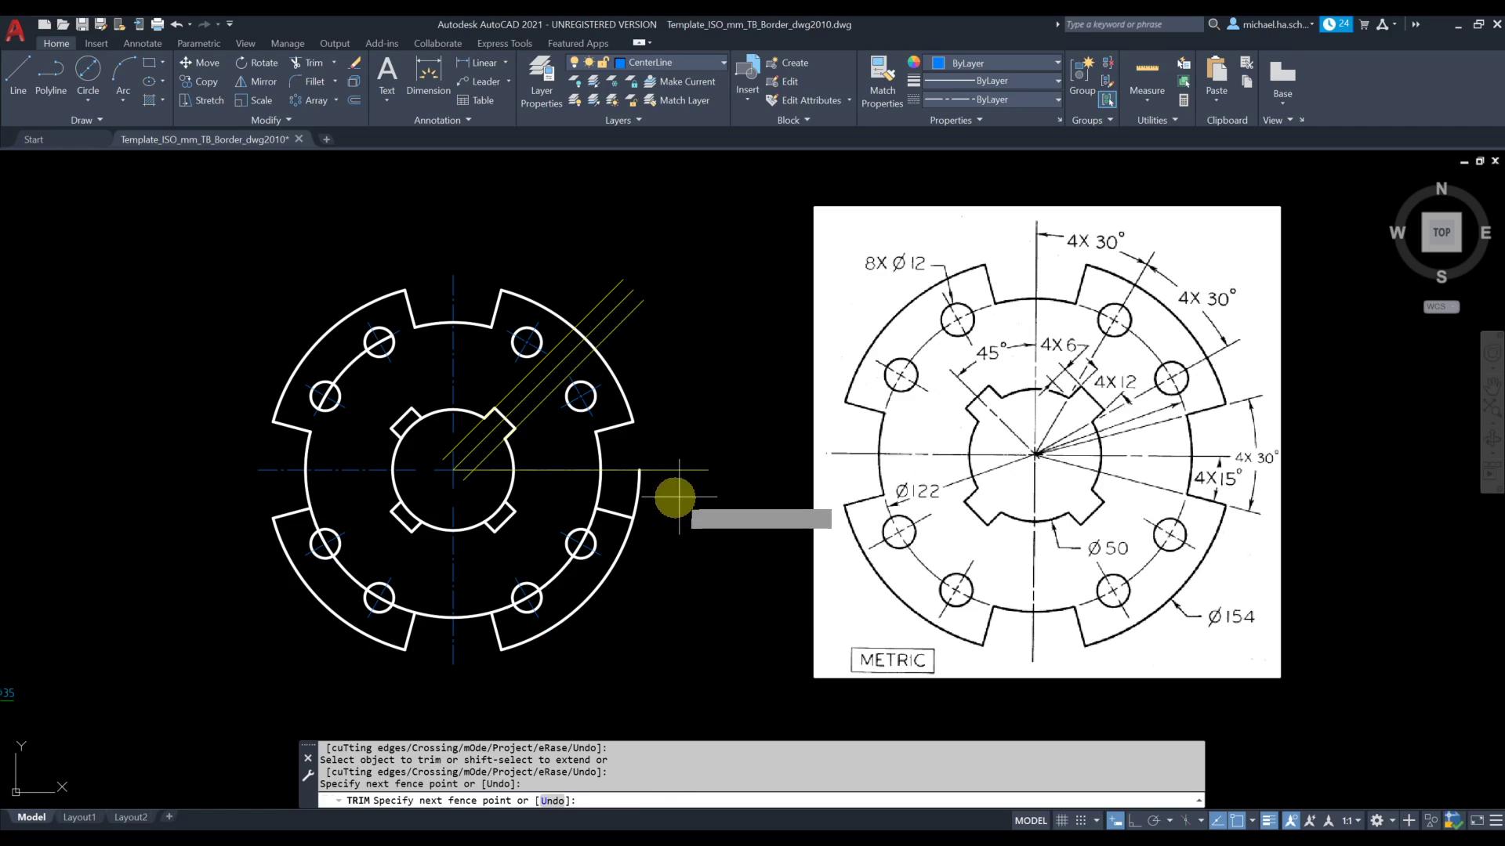
click(619, 493)
key(Return)
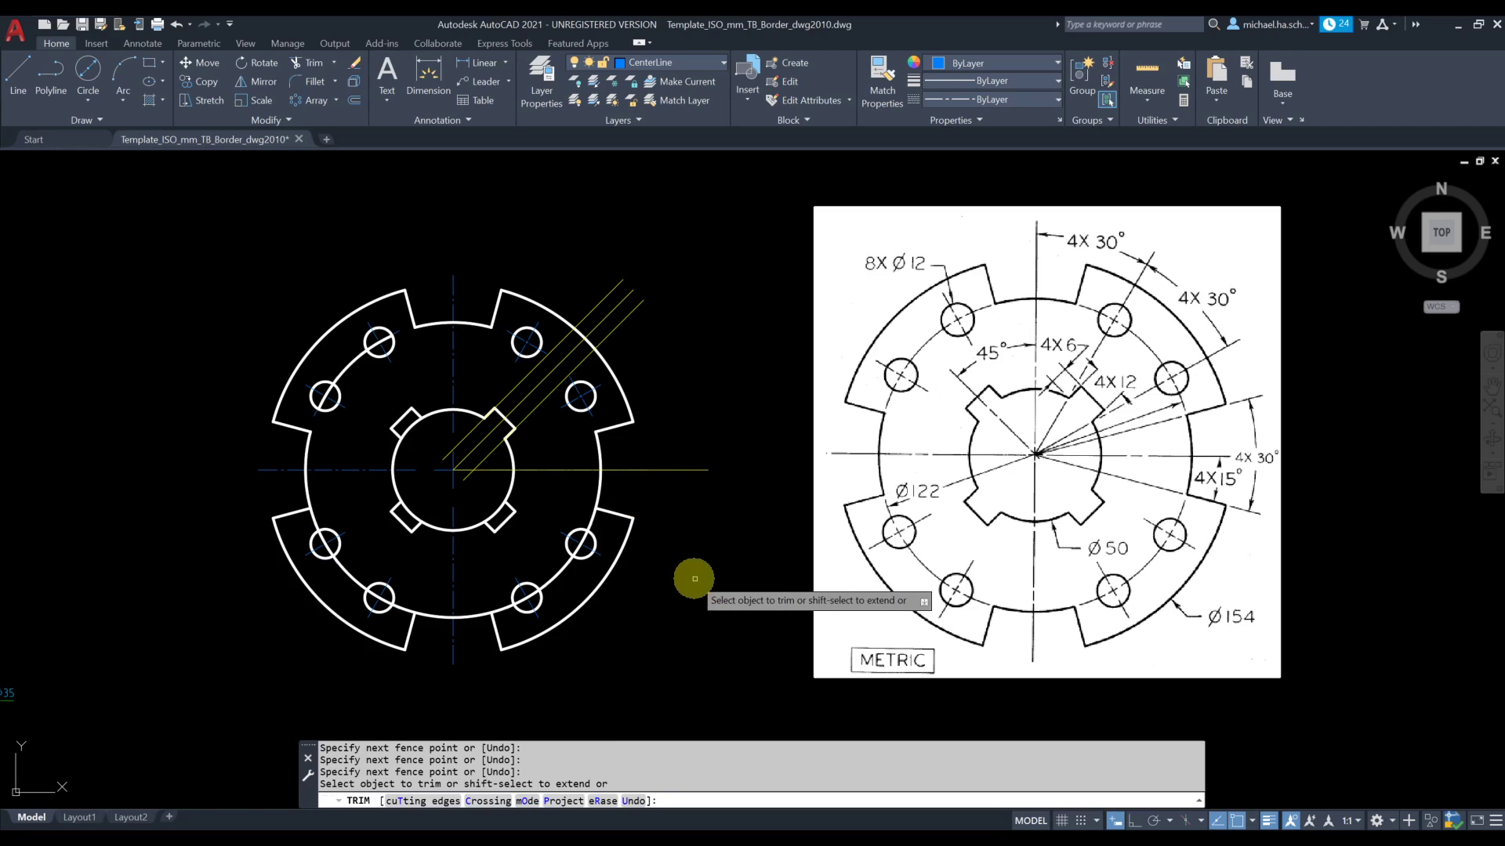
Trim the 122 mm circle between each hole and the adjacent end line in both lower lobes
click(609, 527)
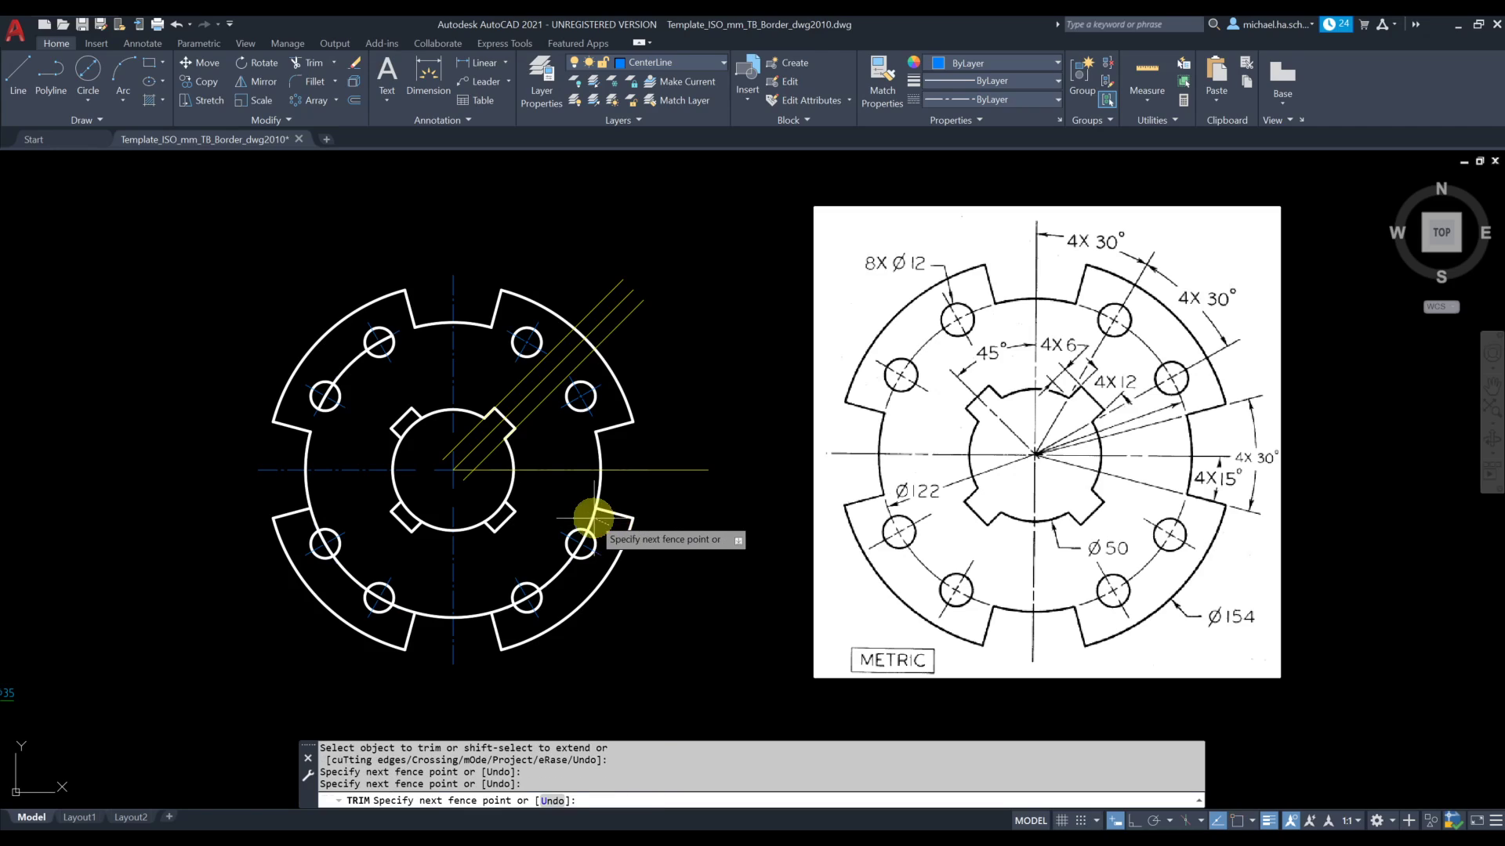
click(587, 526)
drag(509, 618, 497, 601)
drag(407, 595, 402, 617)
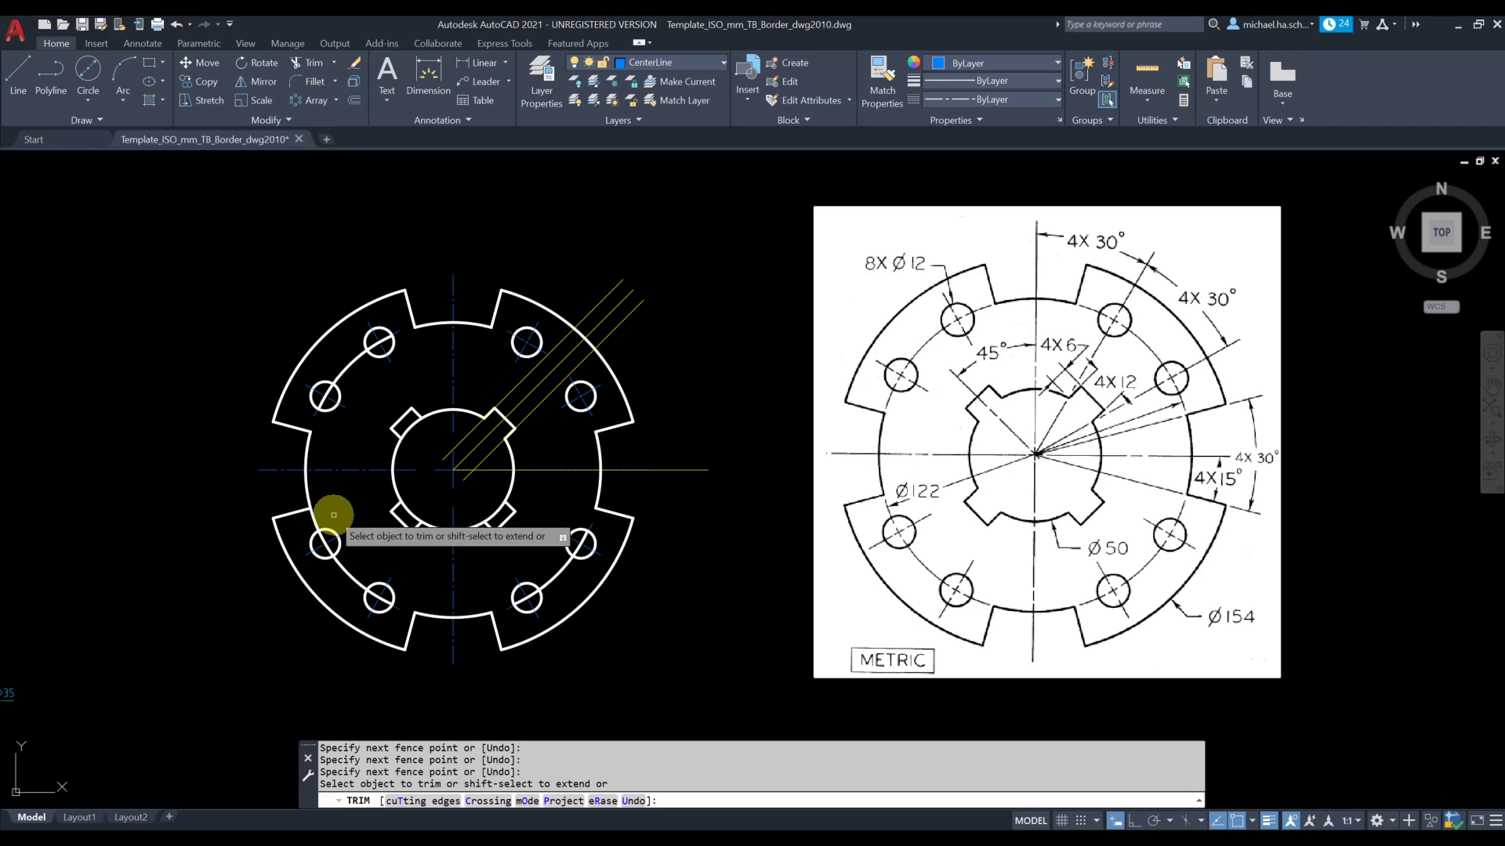
drag(328, 515, 308, 518)
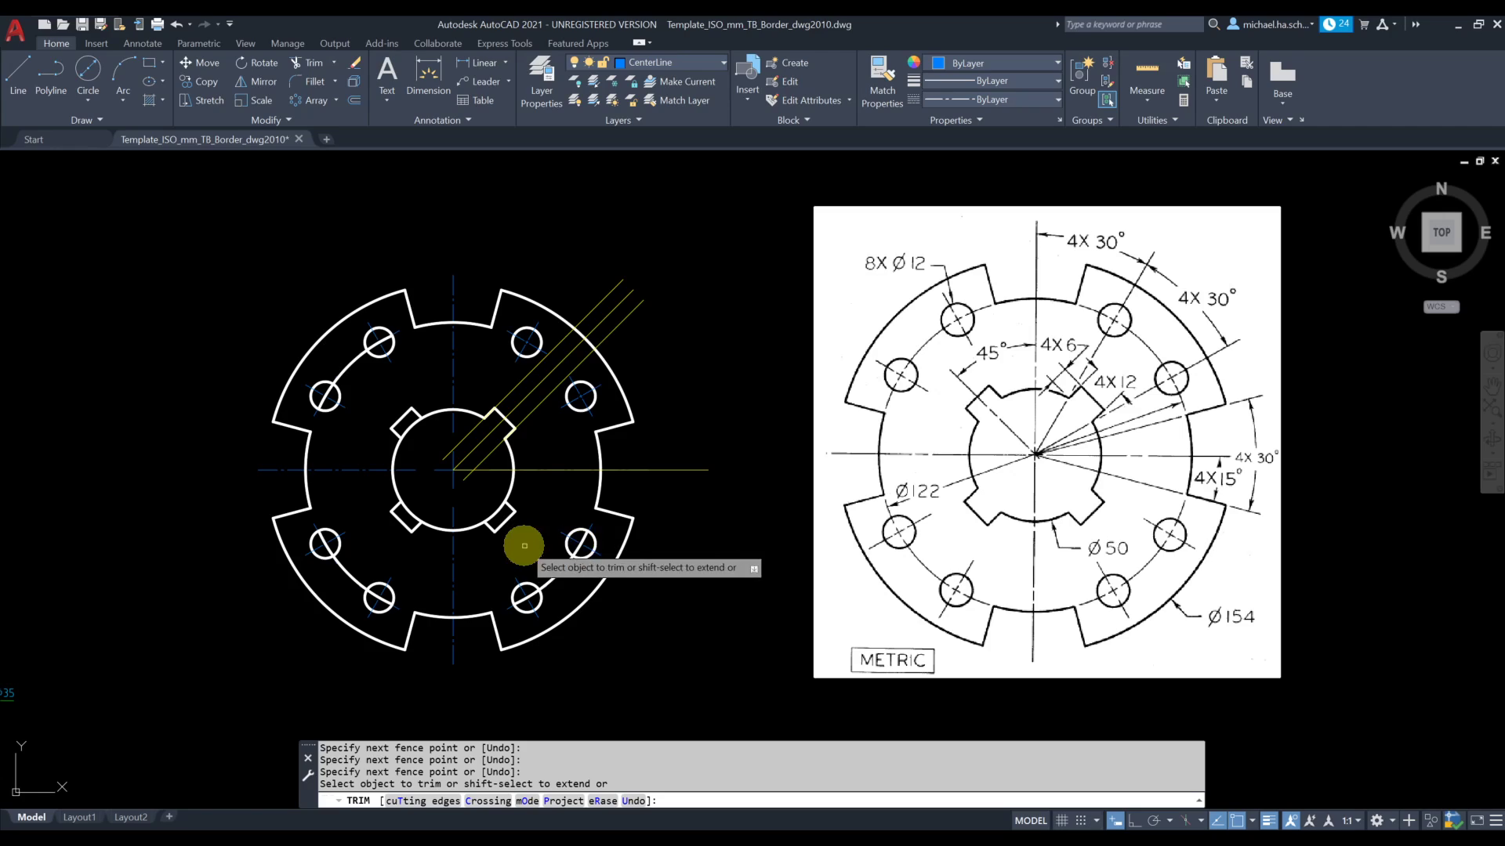
Trim the 50 mm circle's arcs across the three arrayed notches
click(497, 510)
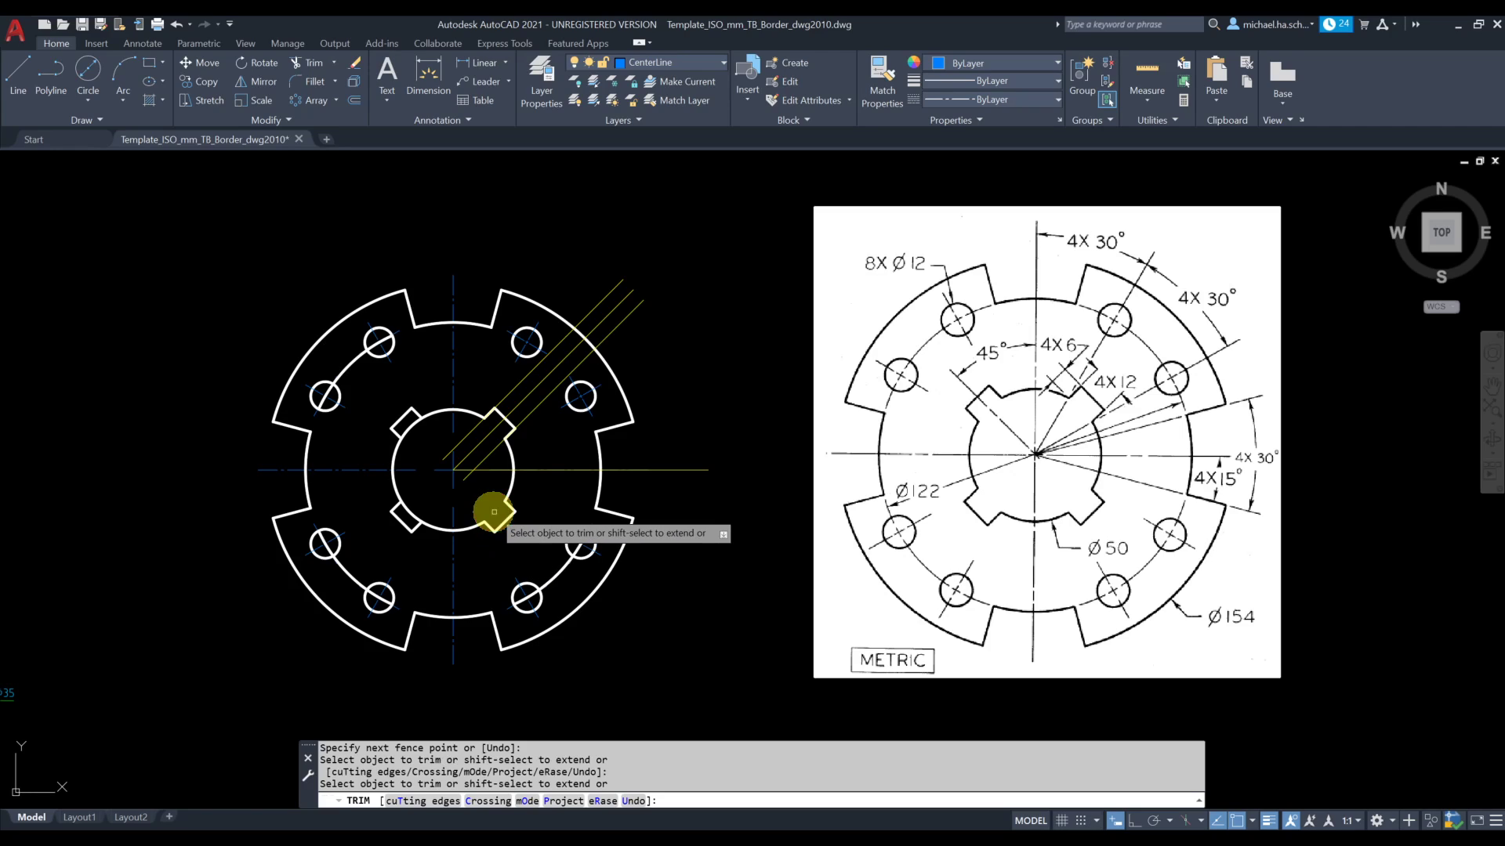
click(413, 507)
click(411, 424)
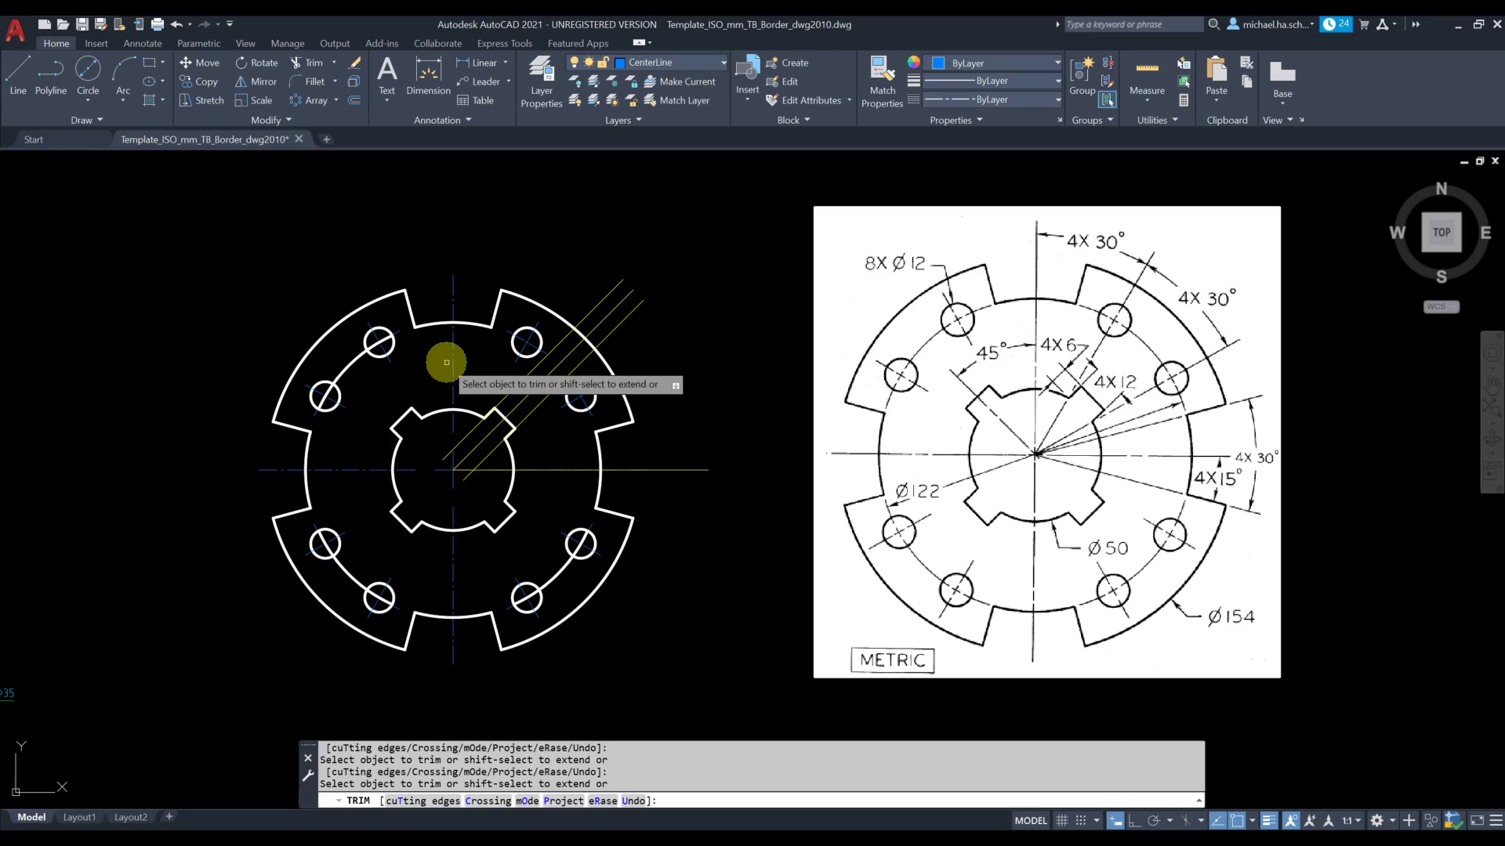
key(Escape)
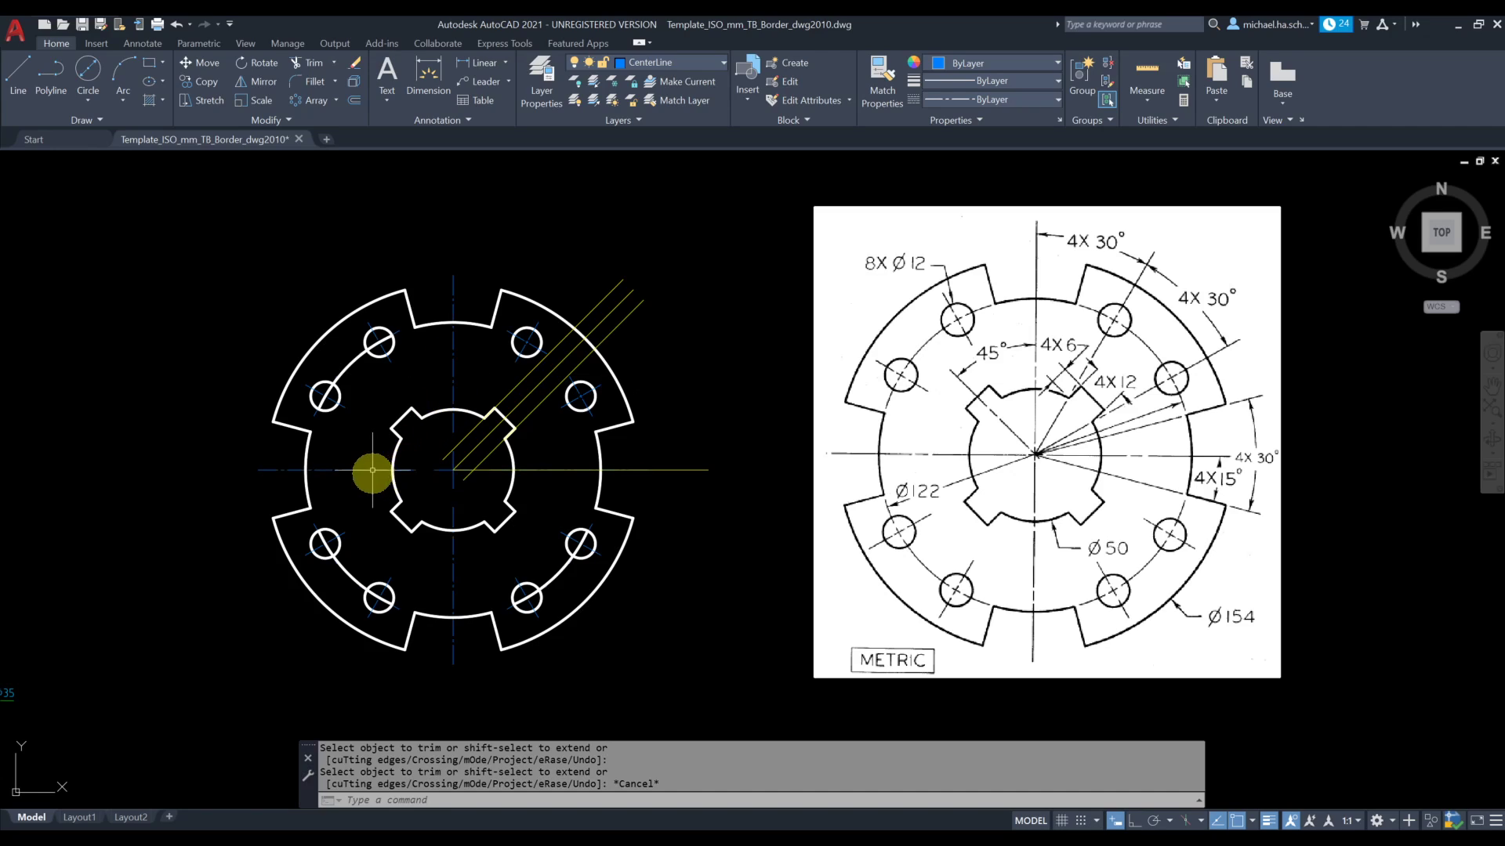
Delete the leftover 122 mm circle arc between the two holes in the upper-left lobe
click(354, 354)
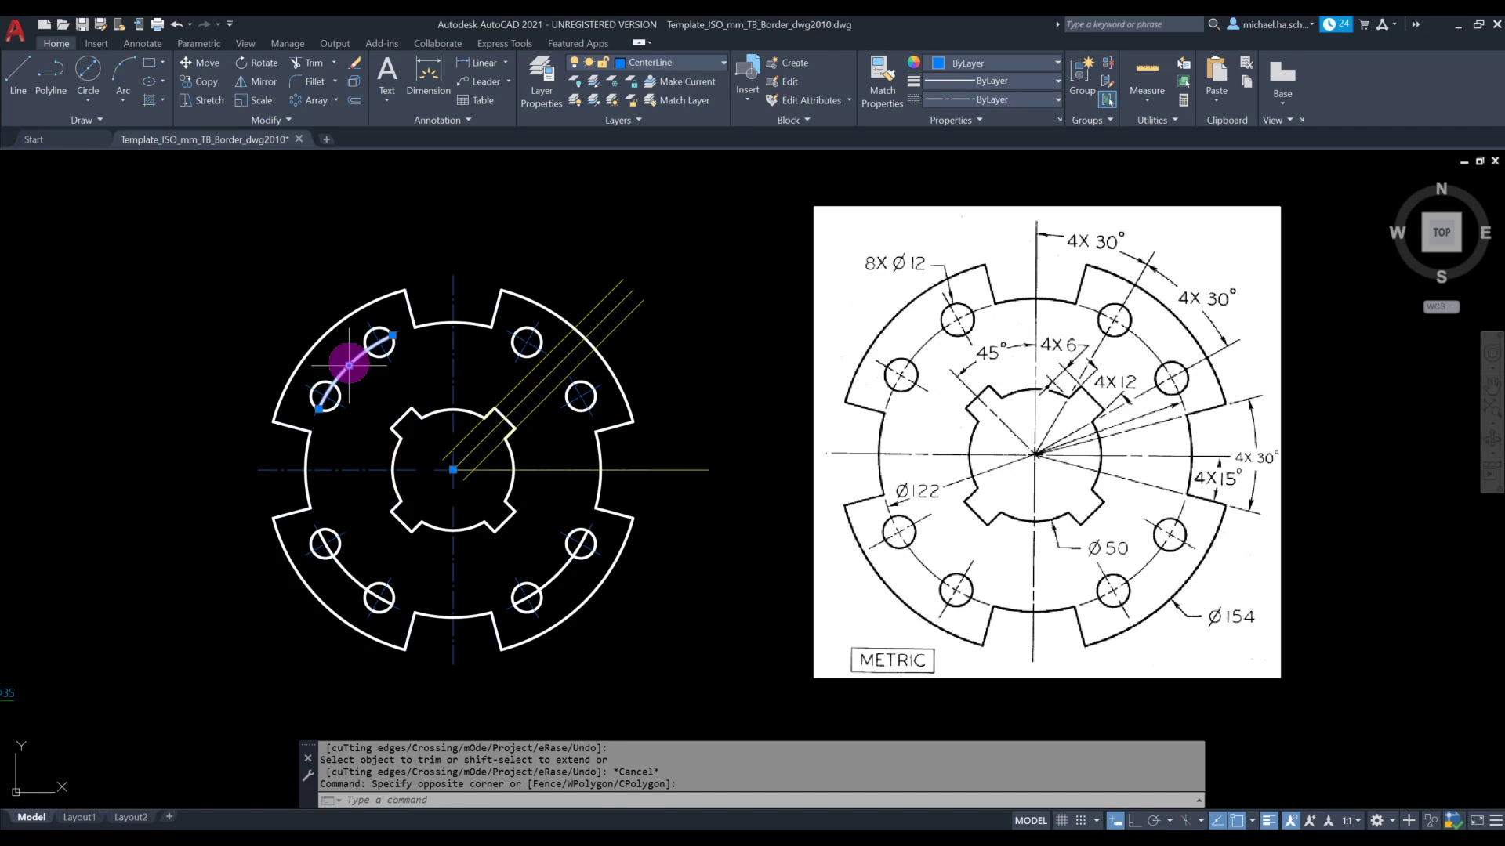
click(342, 388)
key(Delete)
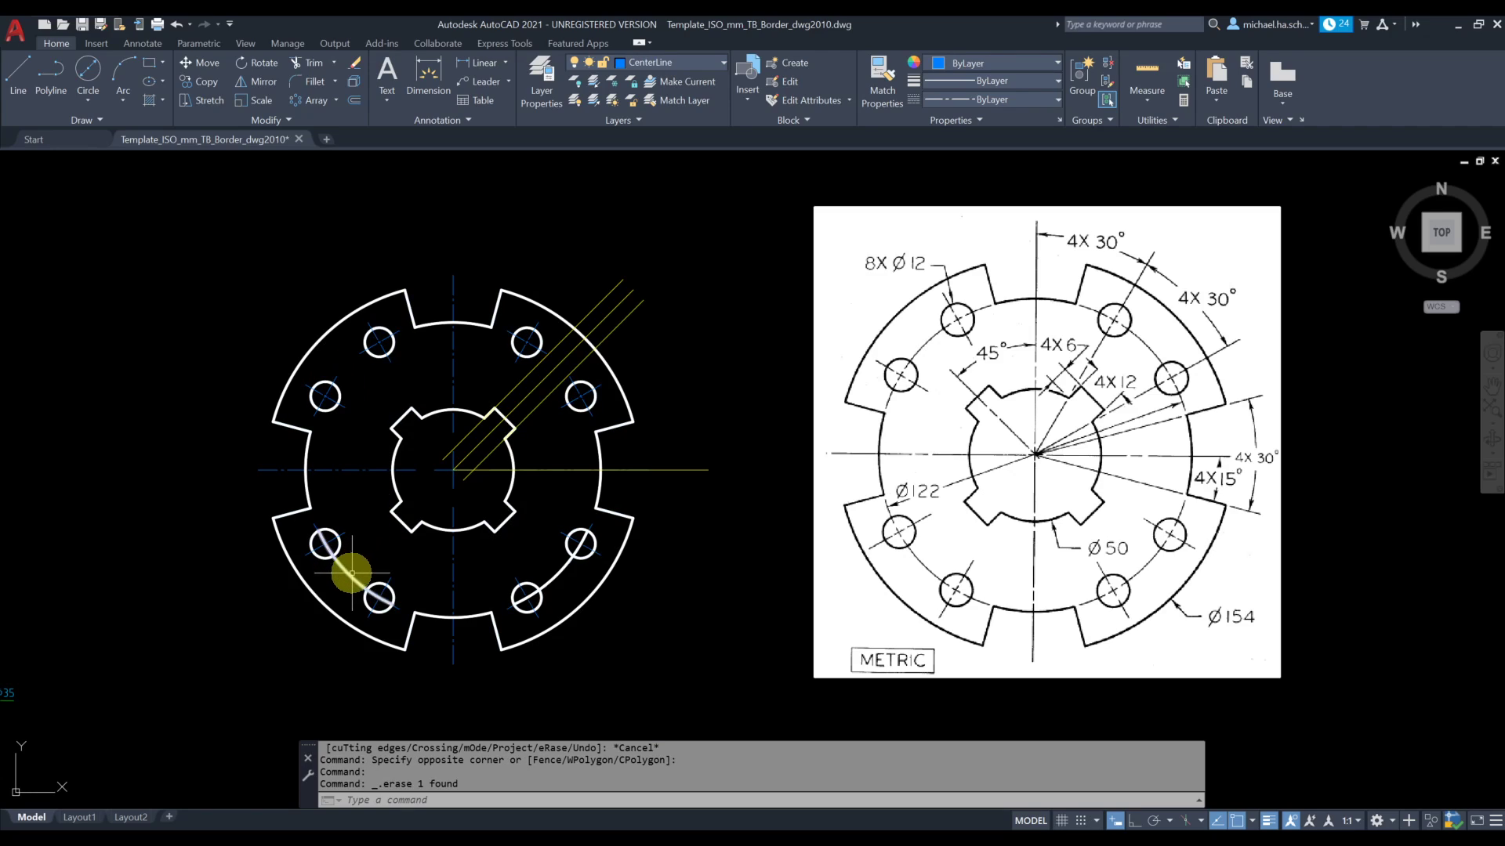
Delete the leftover 122 mm circle arcs between the two holes in both lower lobes
click(351, 572)
key(Delete)
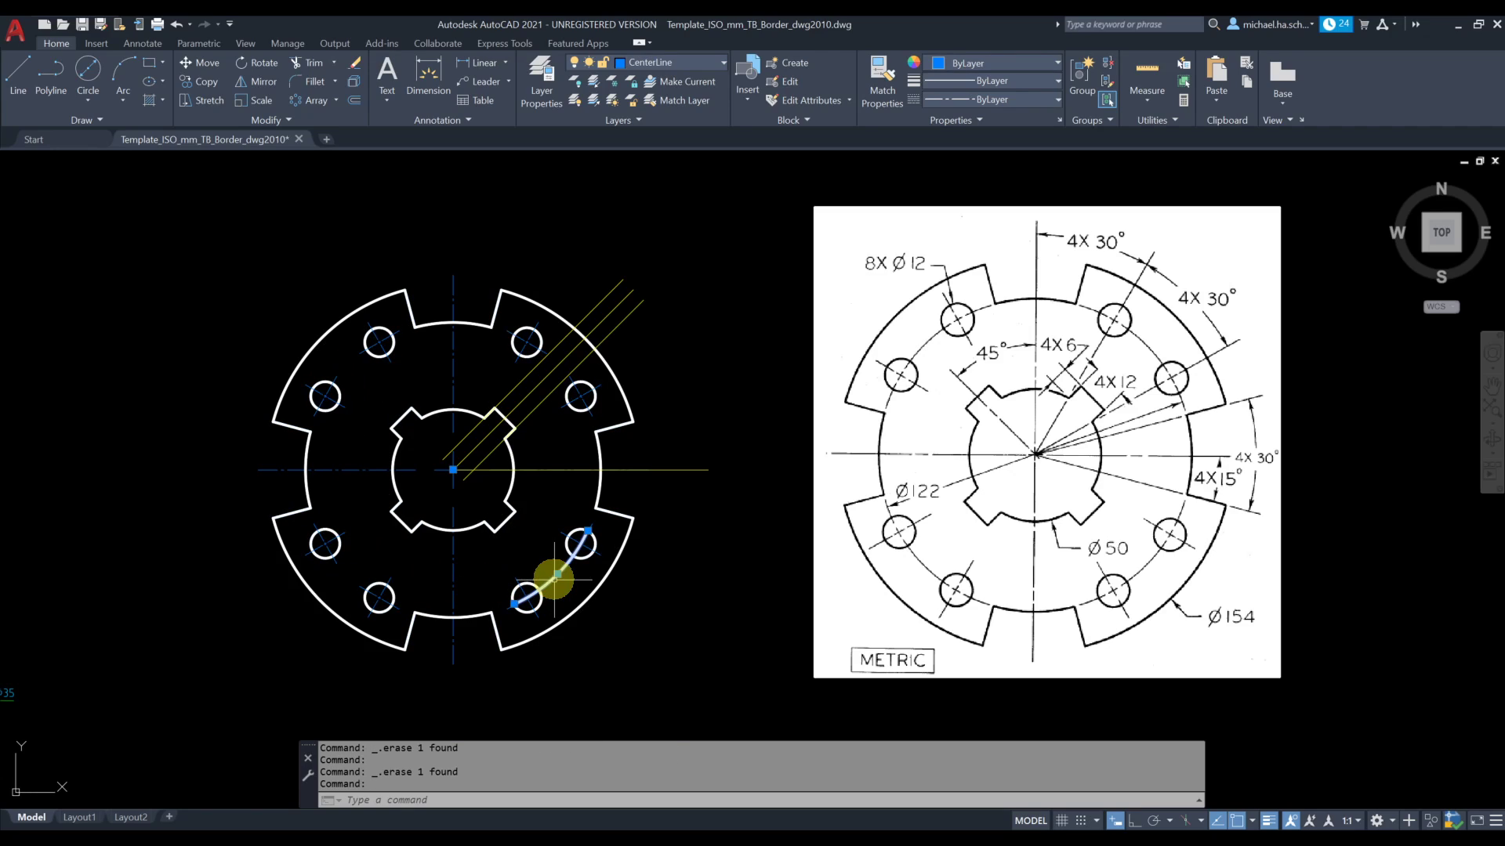
key(Delete)
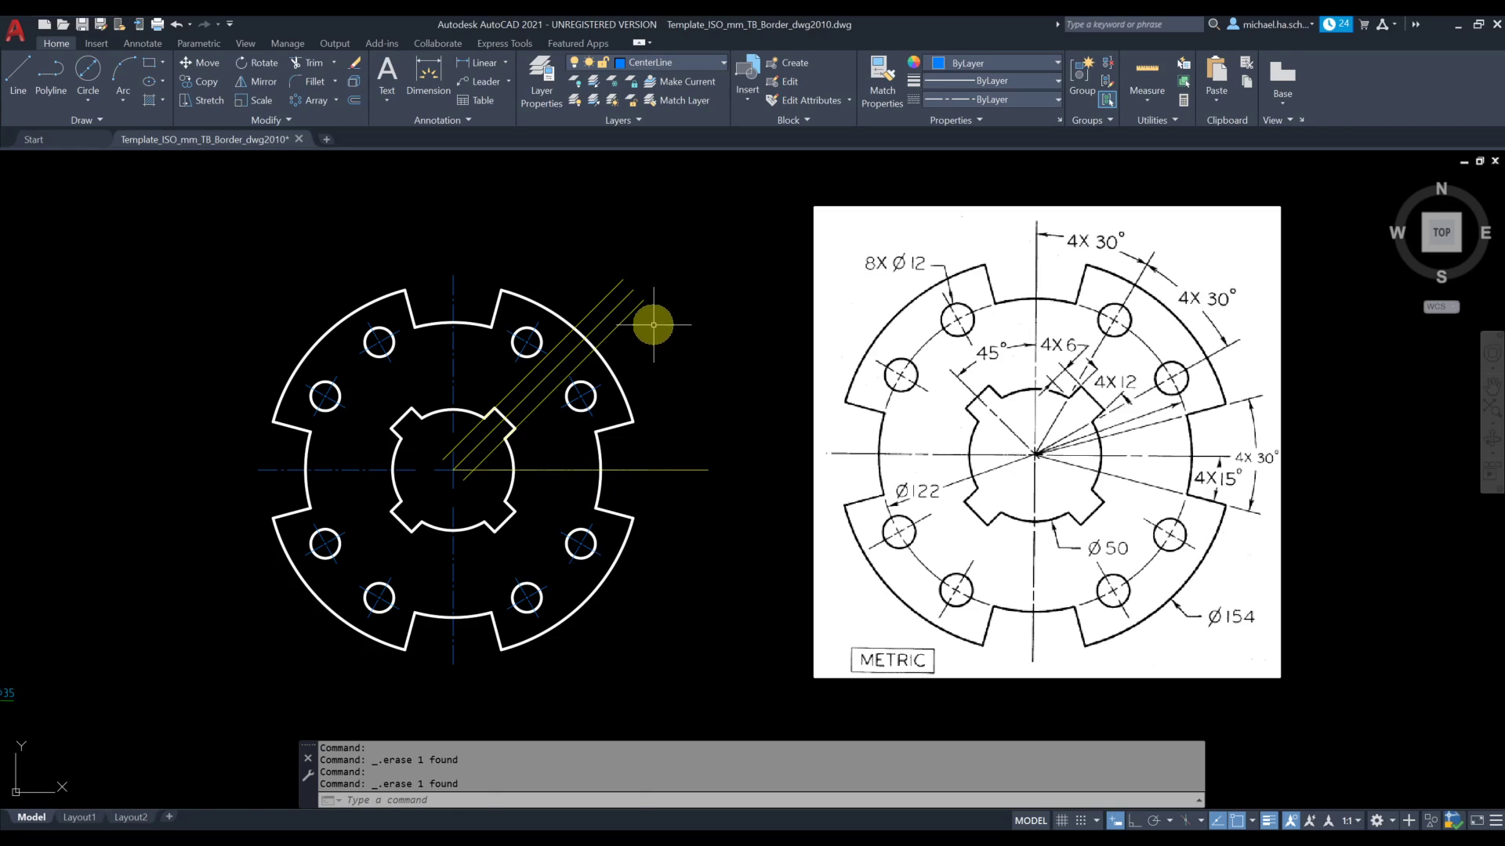
click(653, 324)
click(608, 275)
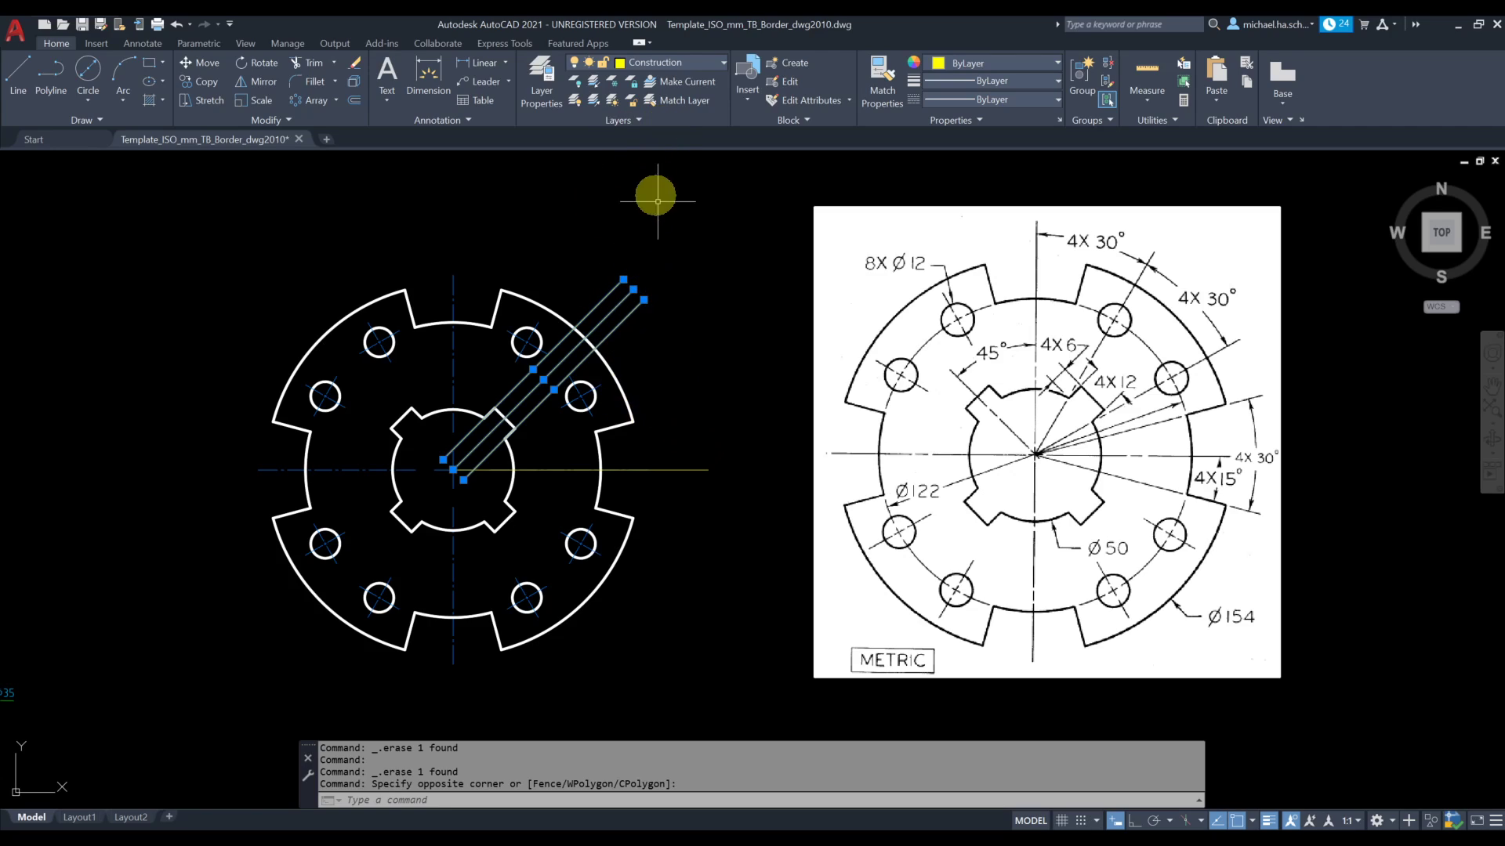
key(Escape)
Make VisibleLine the current layer and turn off the Construction layer
click(656, 65)
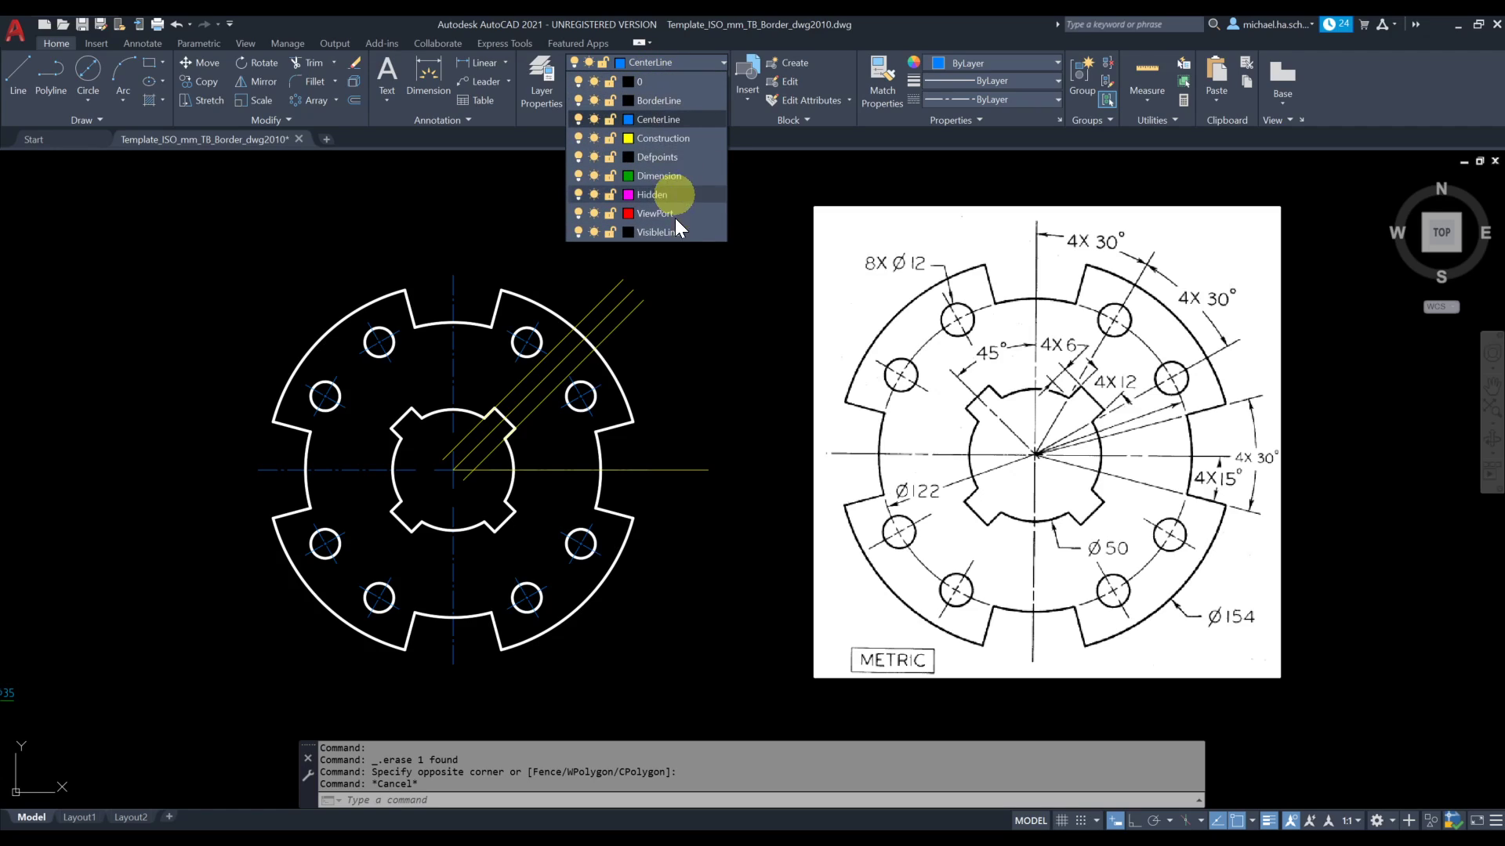
click(675, 233)
click(654, 63)
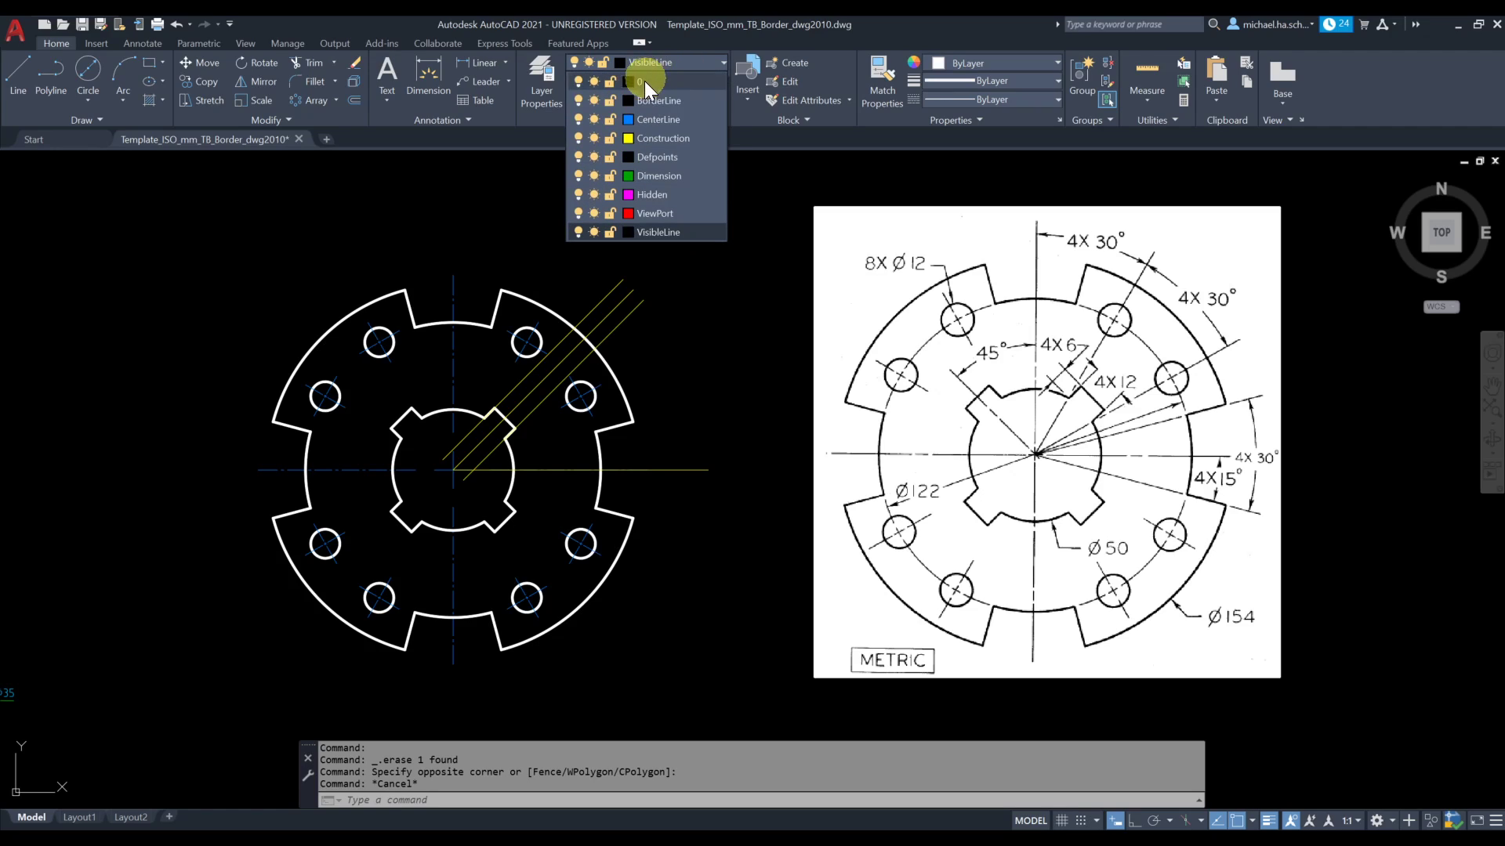
click(579, 139)
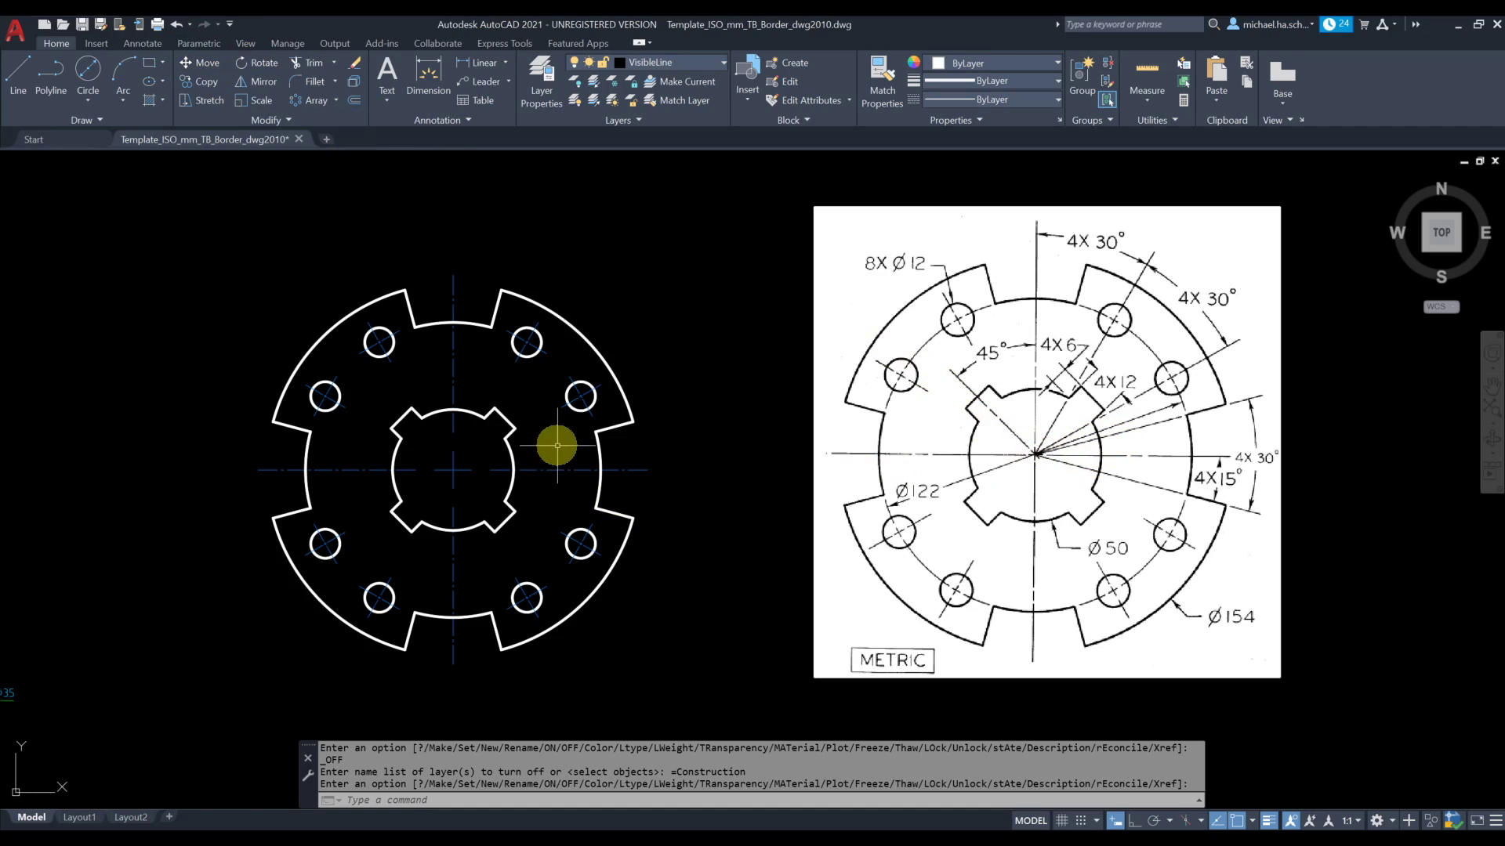
Select the polar array to examine which holes, centre marks, lobe end lines and notch edges it groups
click(579, 399)
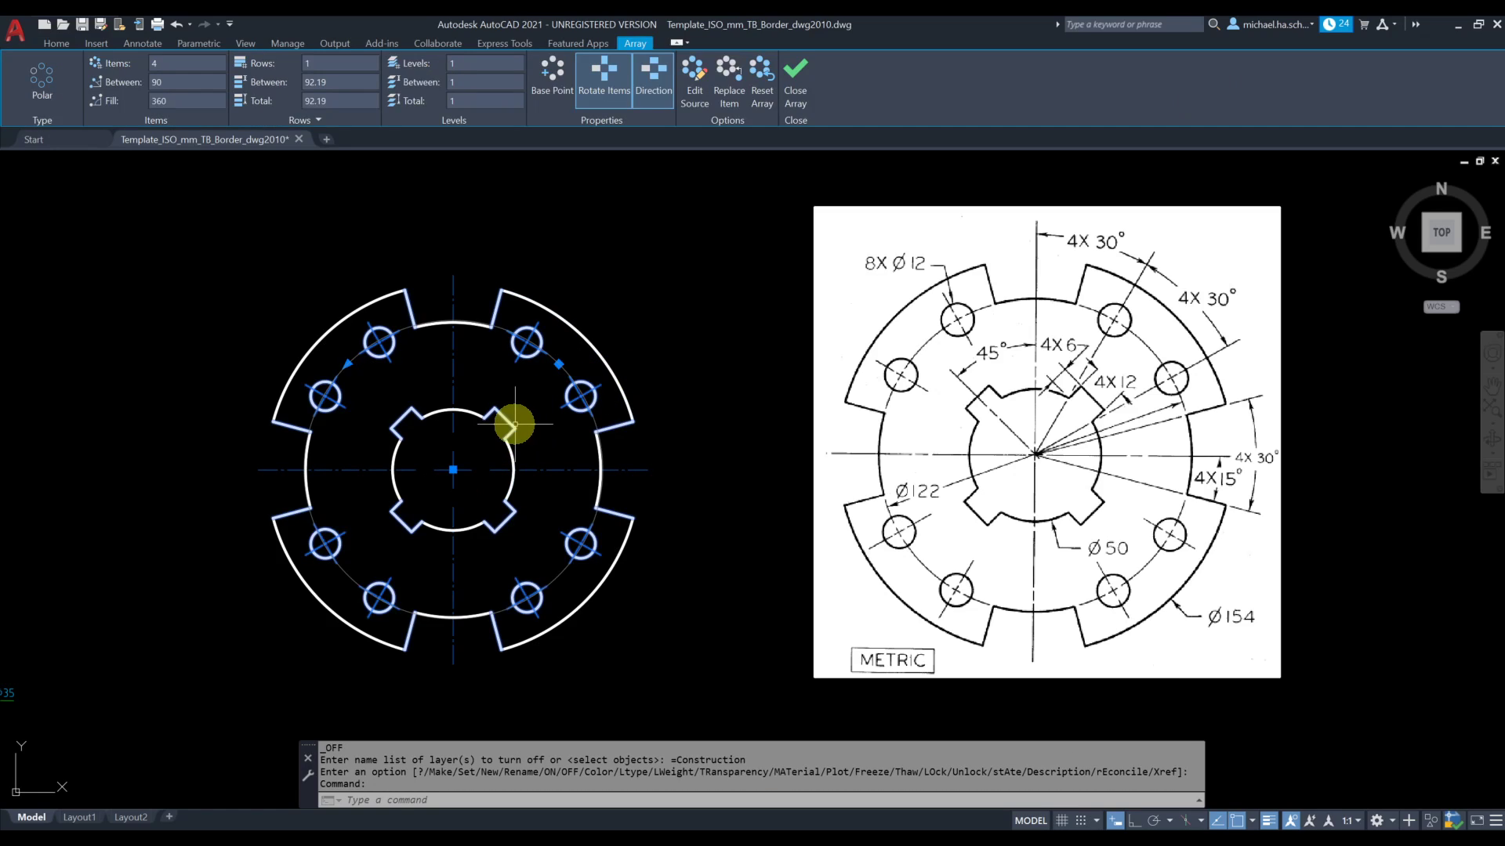
key(Escape)
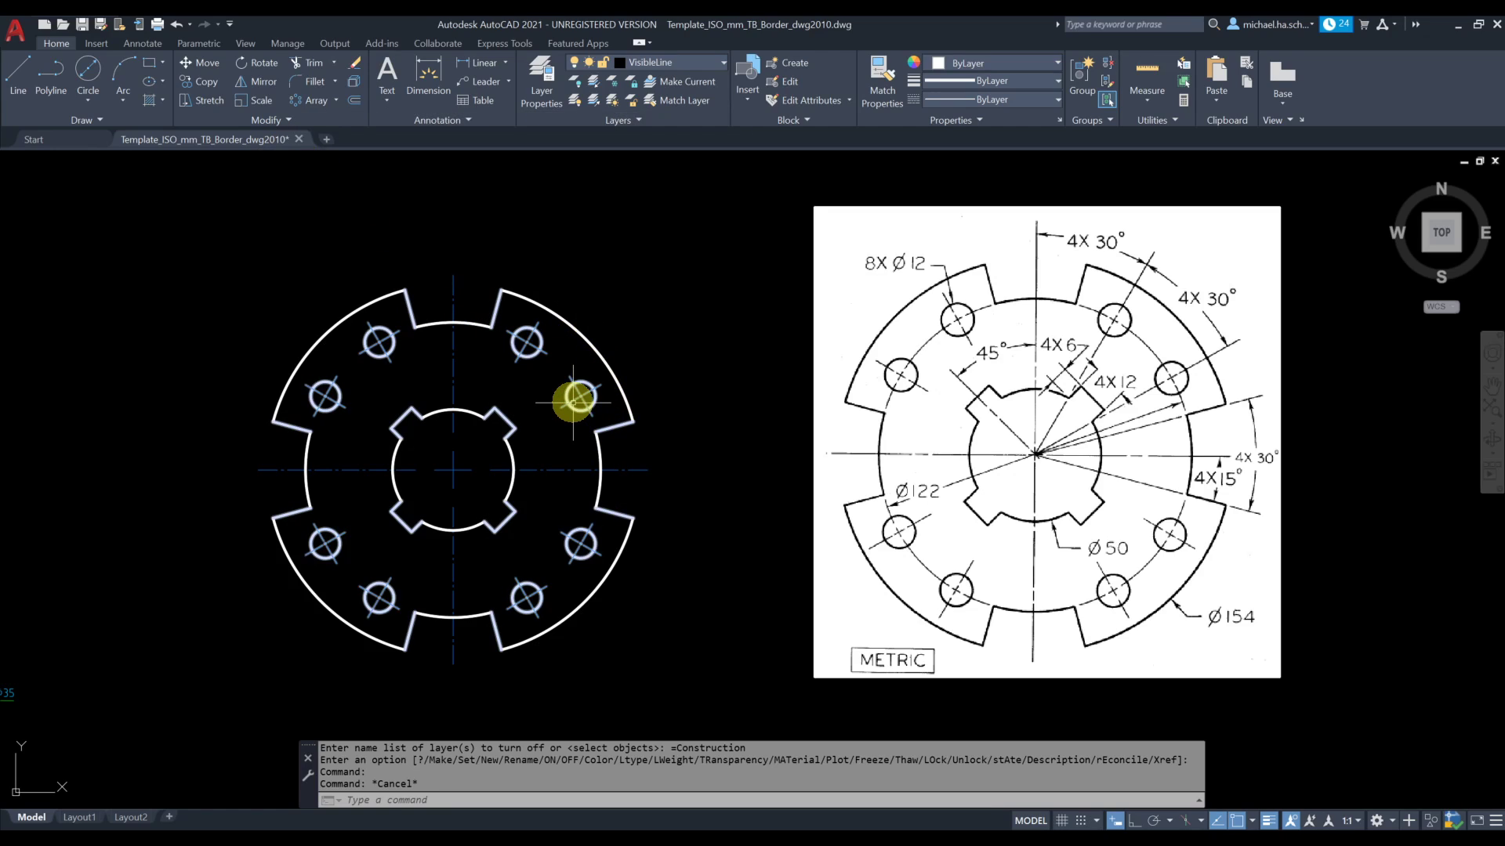
click(577, 396)
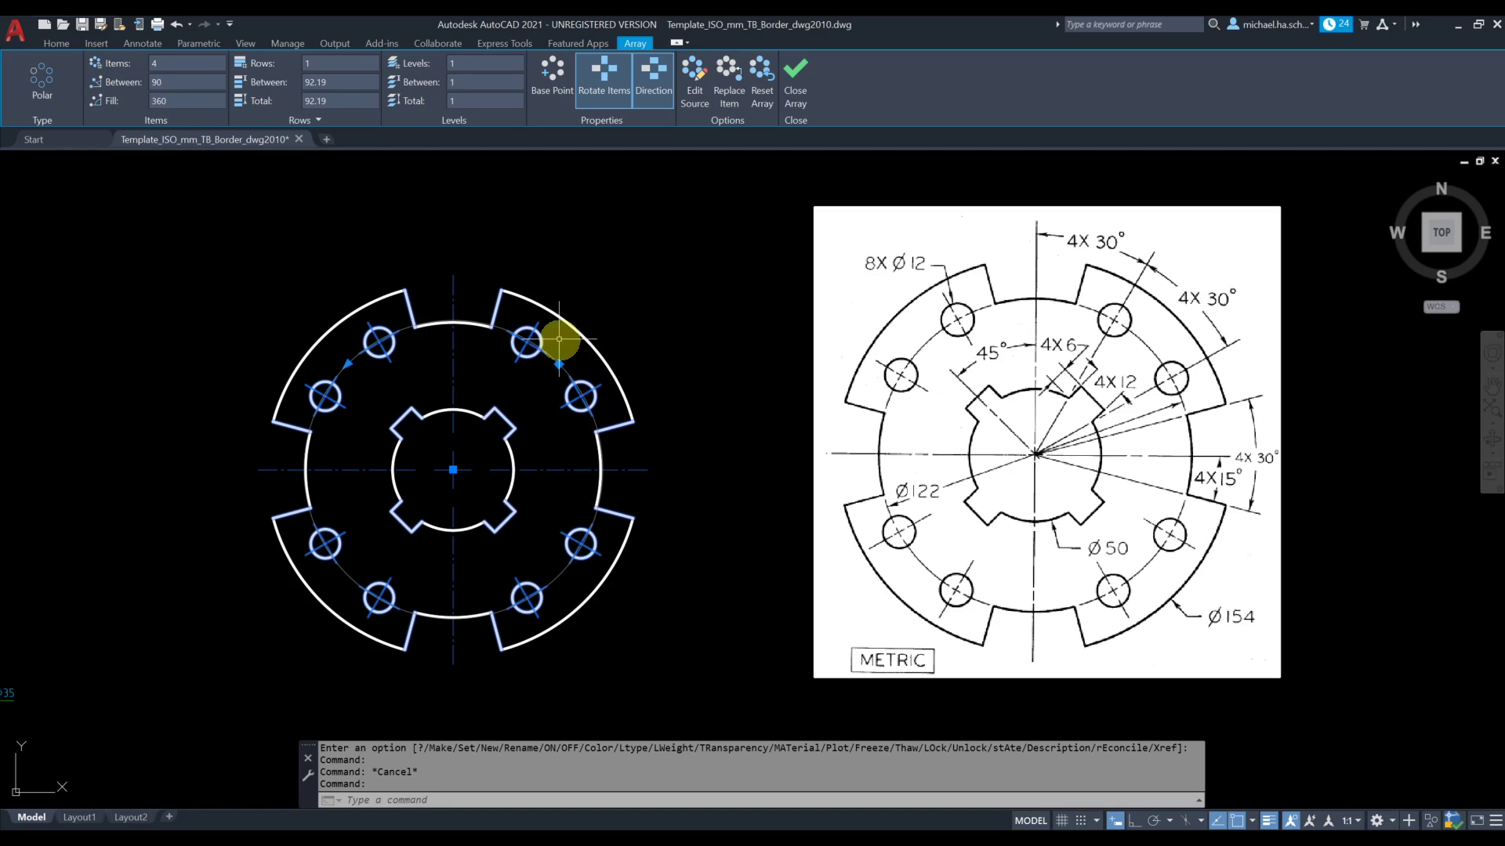
key(Escape)
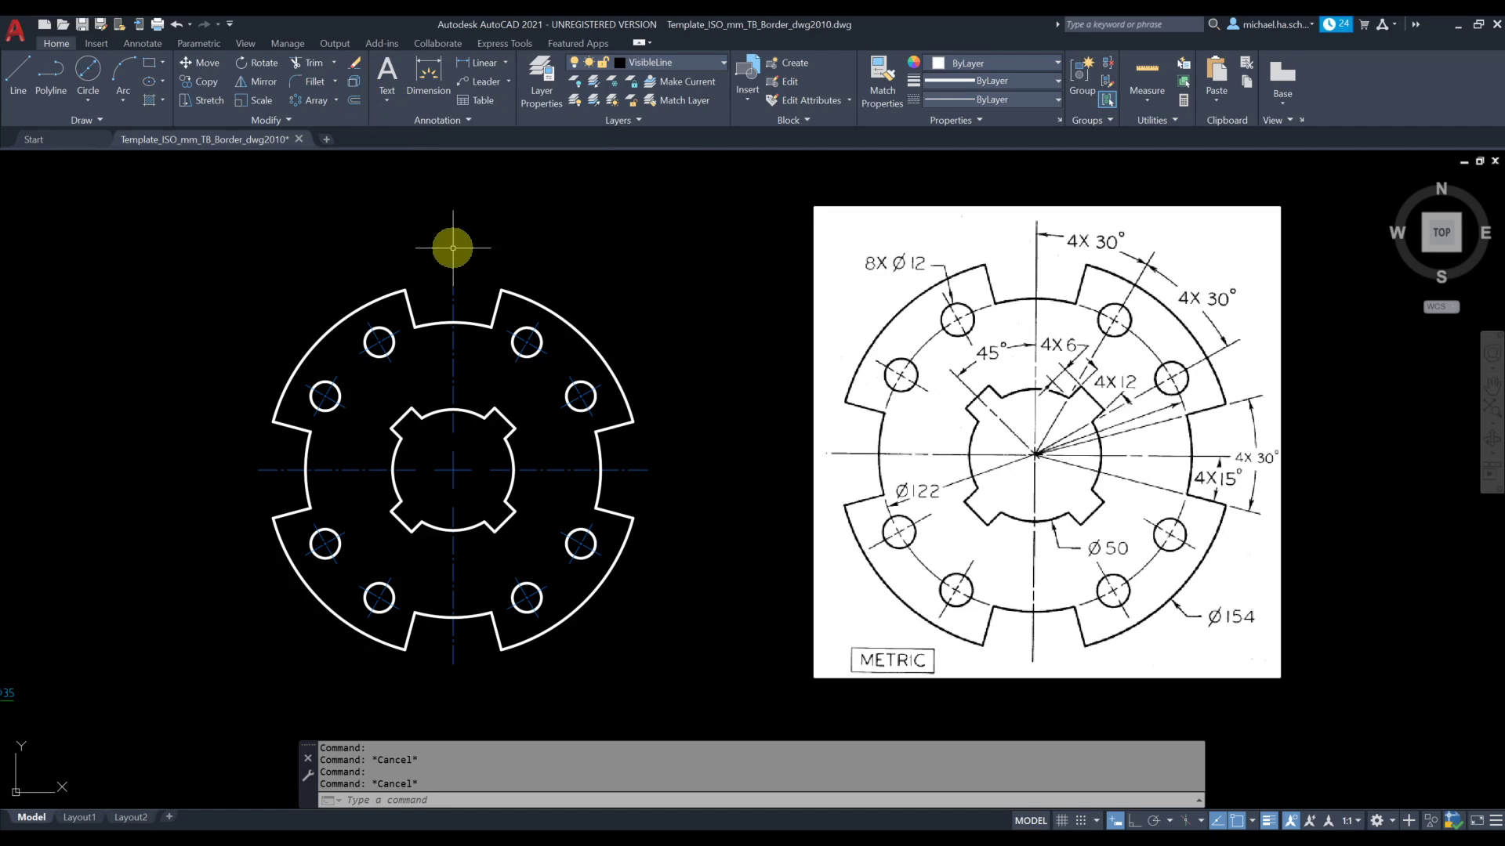
click(532, 343)
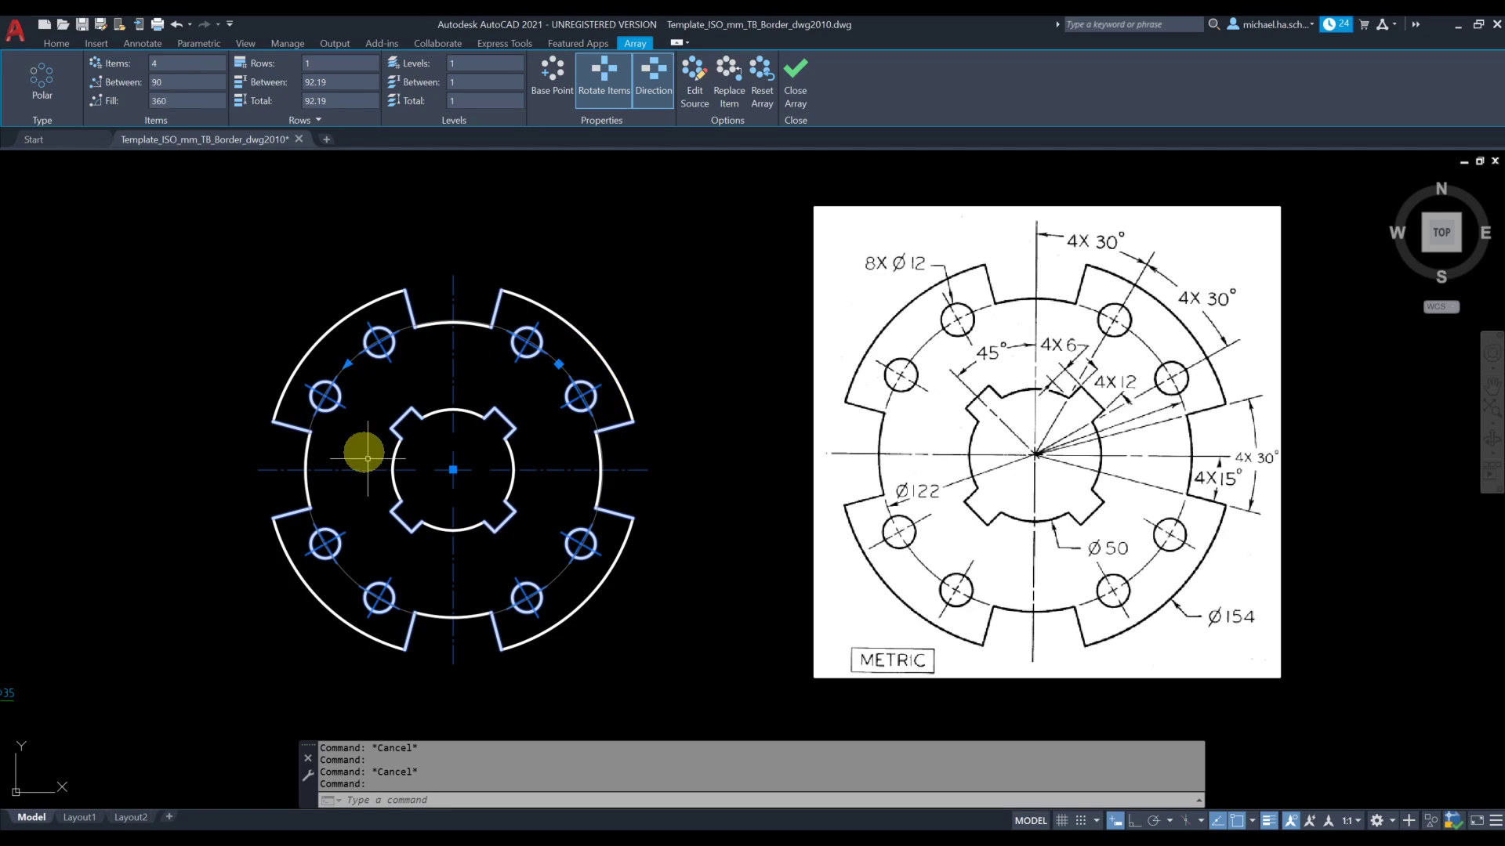
key(Escape)
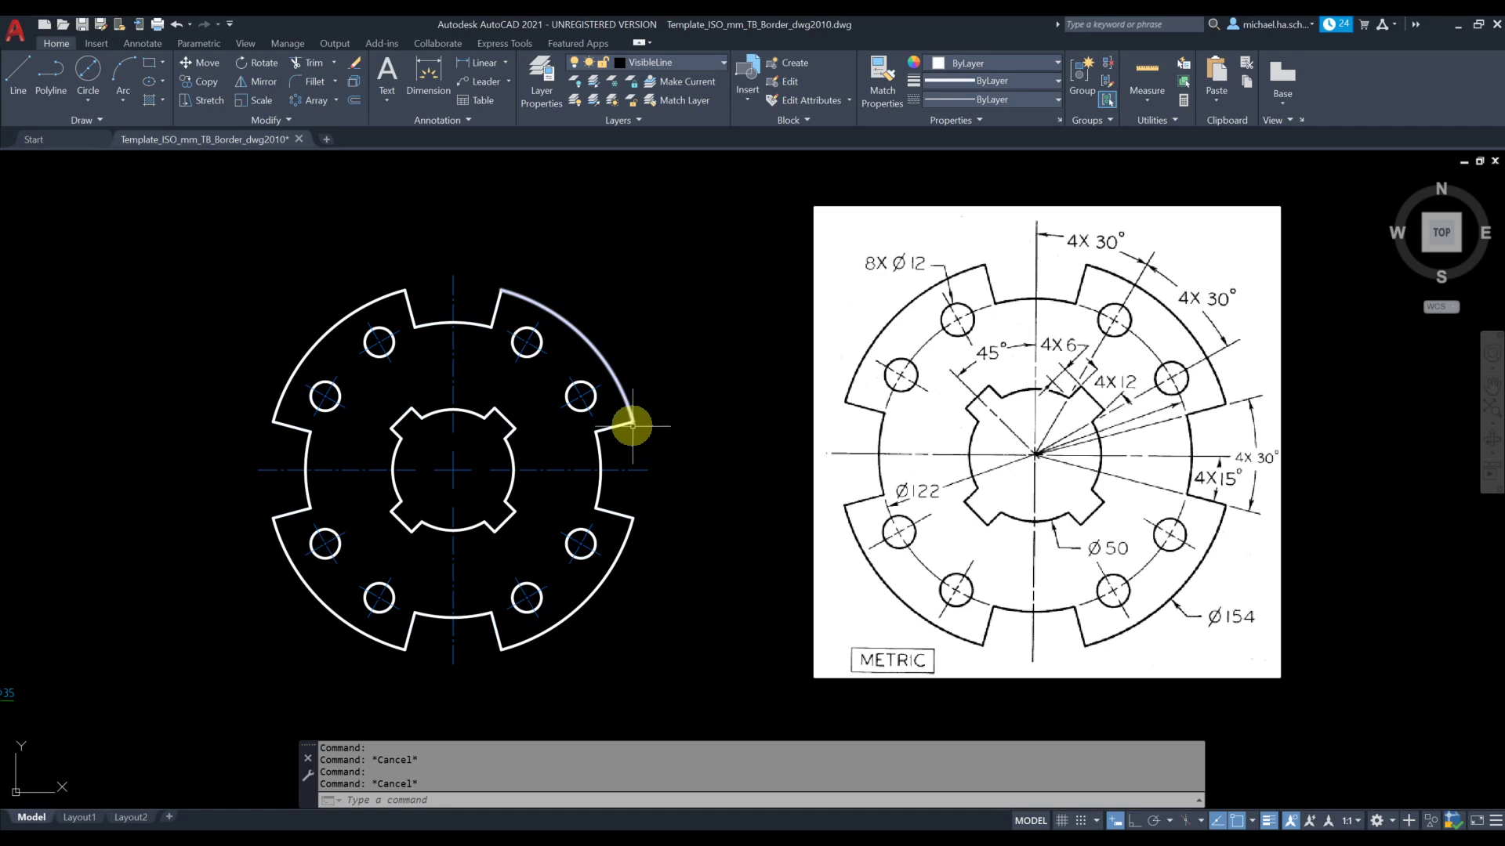
Draw a 122 mm diameter bolt circle on the CenterLine layer, centred on the plate's centre
click(689, 66)
click(682, 119)
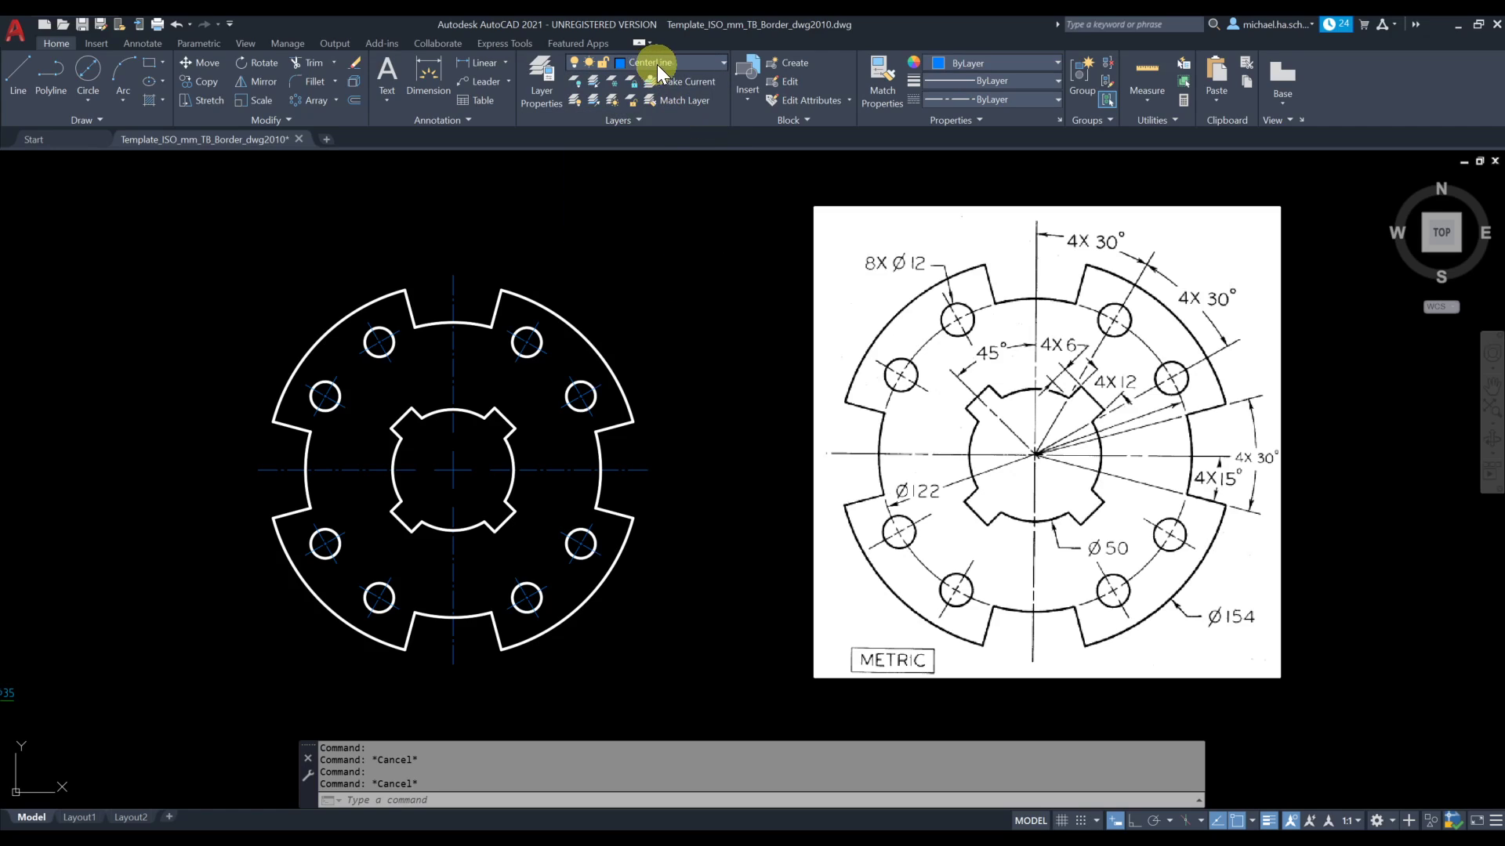
click(91, 97)
click(118, 161)
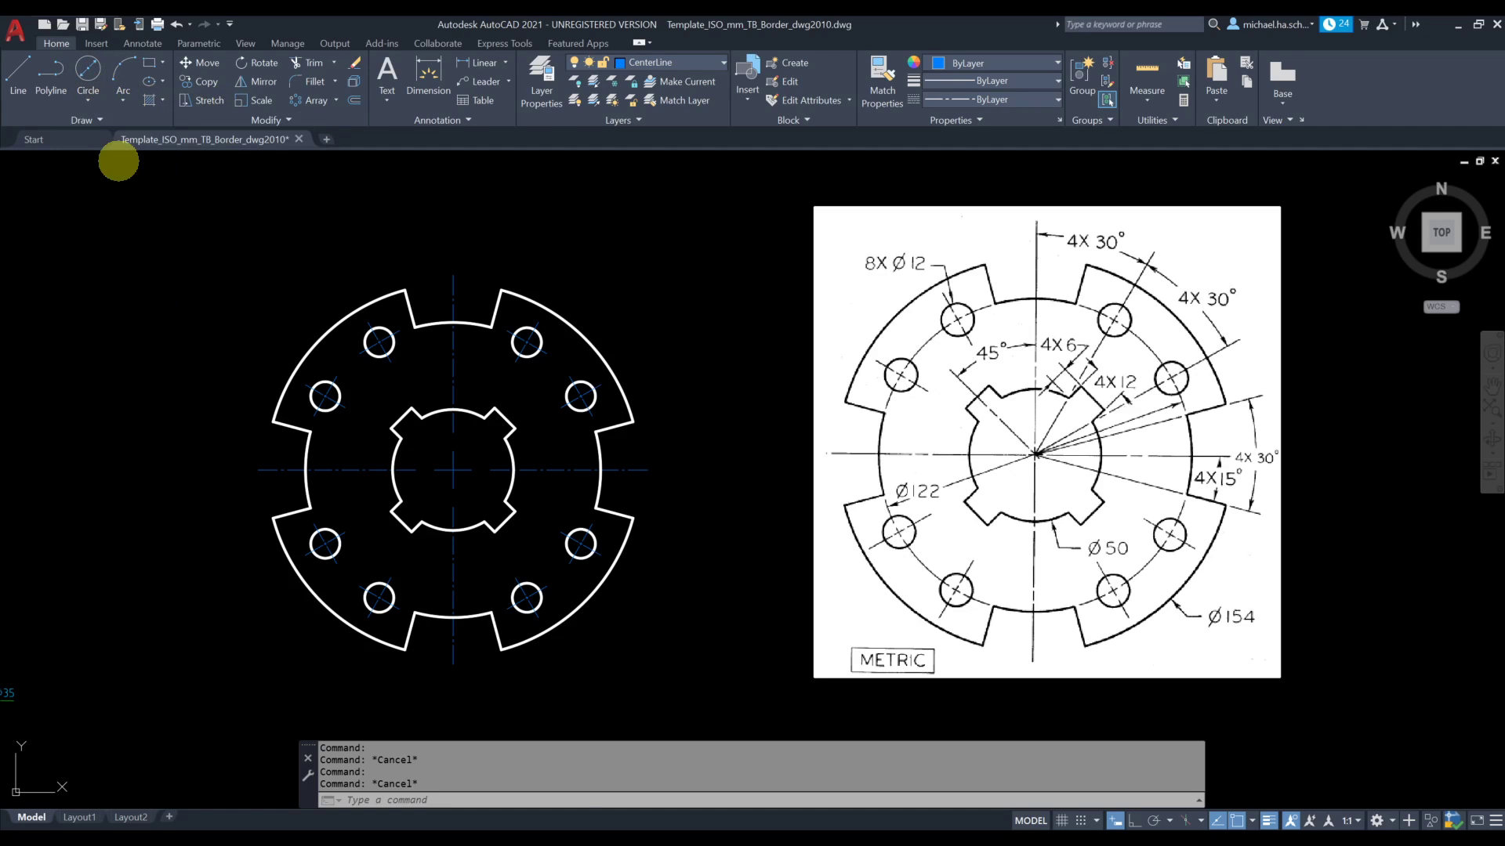
click(453, 469)
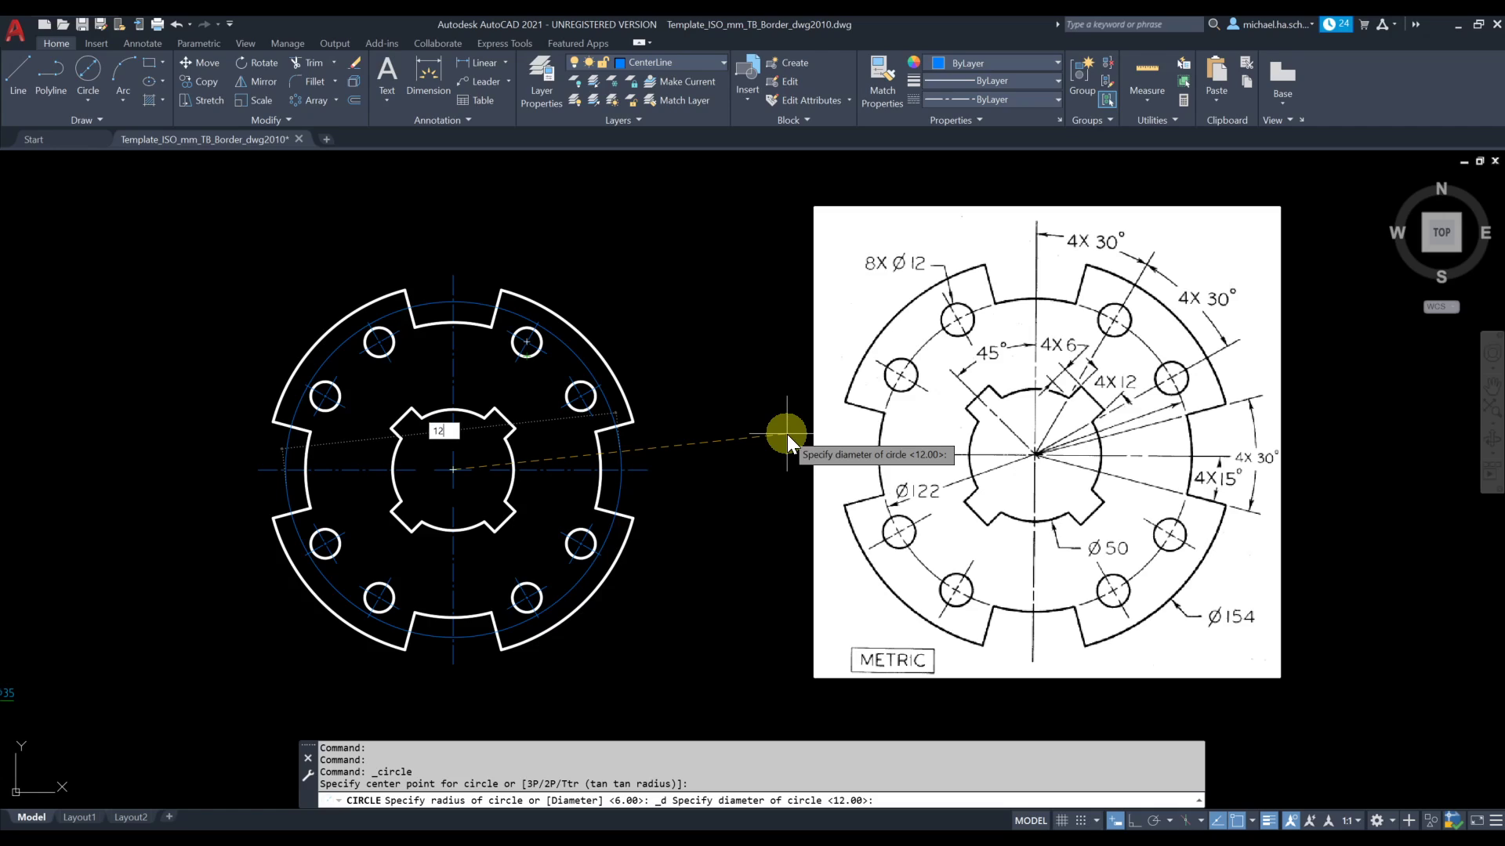
text(2)
key(Return)
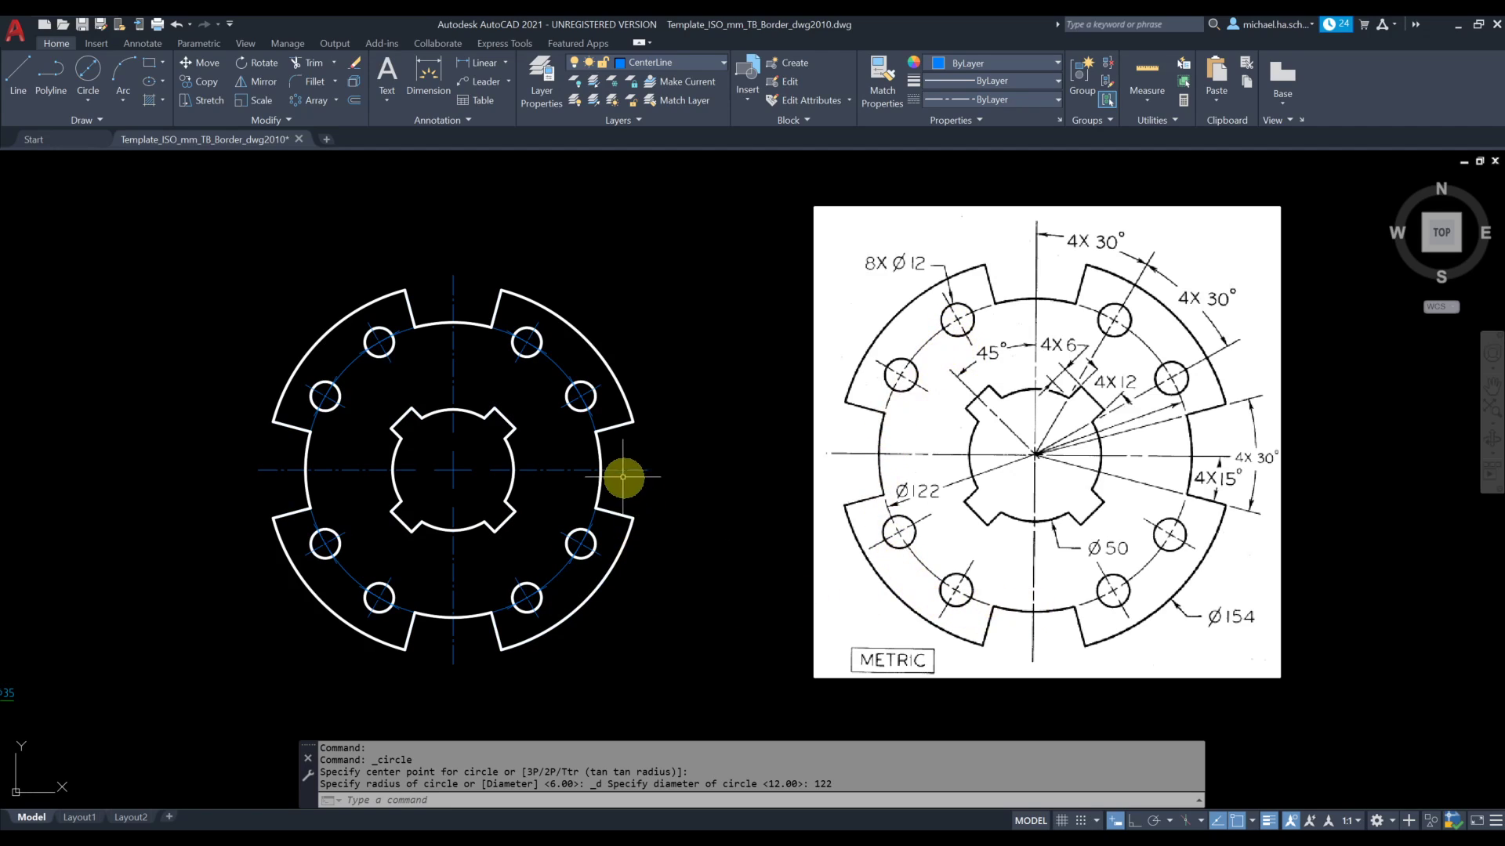
Match the 122 mm bolt circle's properties to those of the plate's horizontal centre line
scroll(549, 358, up, 2)
key(Escape)
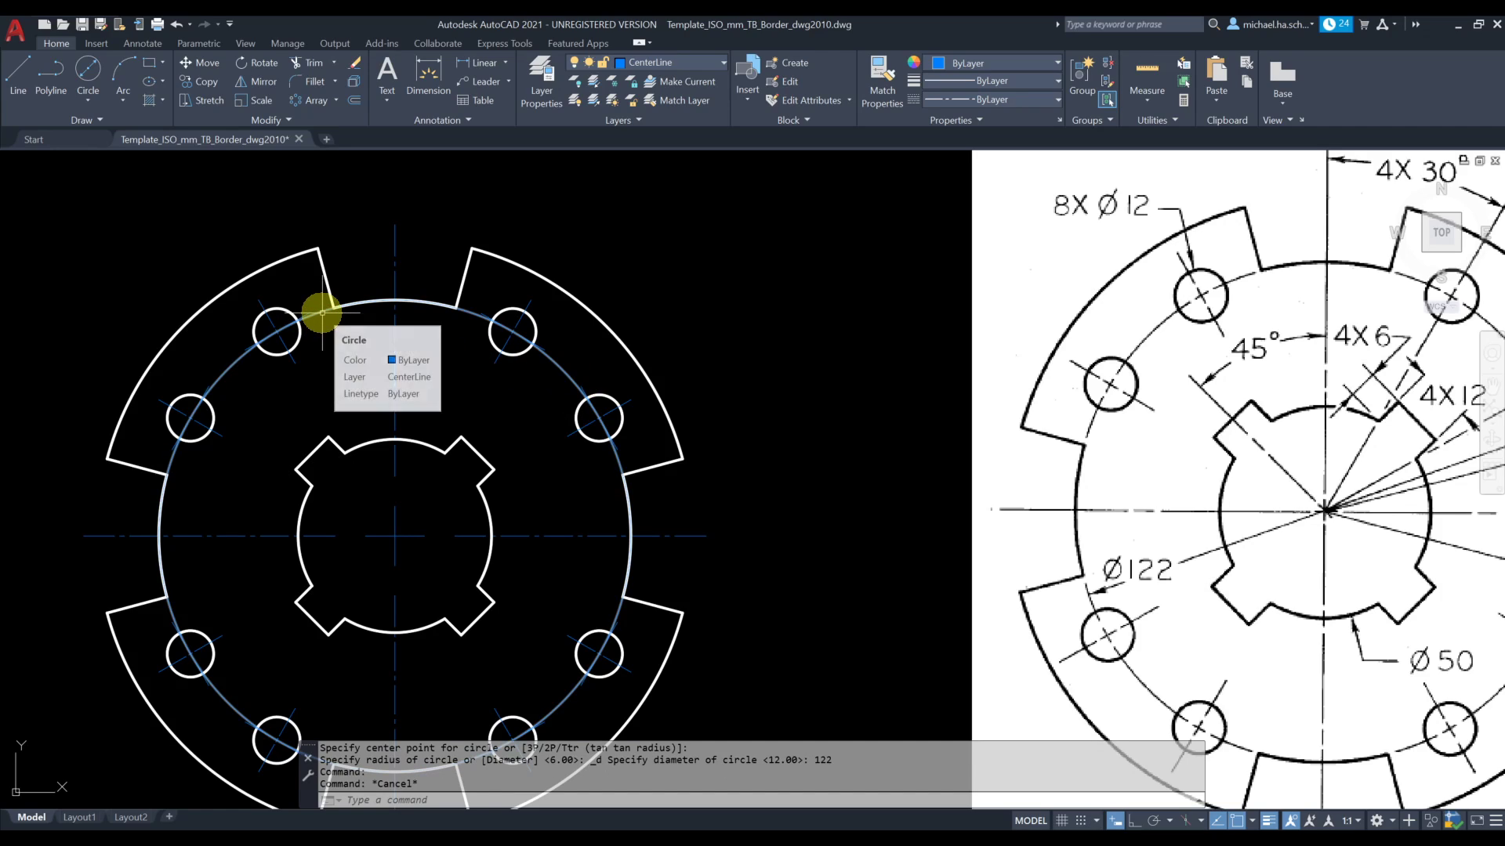
scroll(485, 404, down, 2)
middle_drag(486, 403, 484, 381)
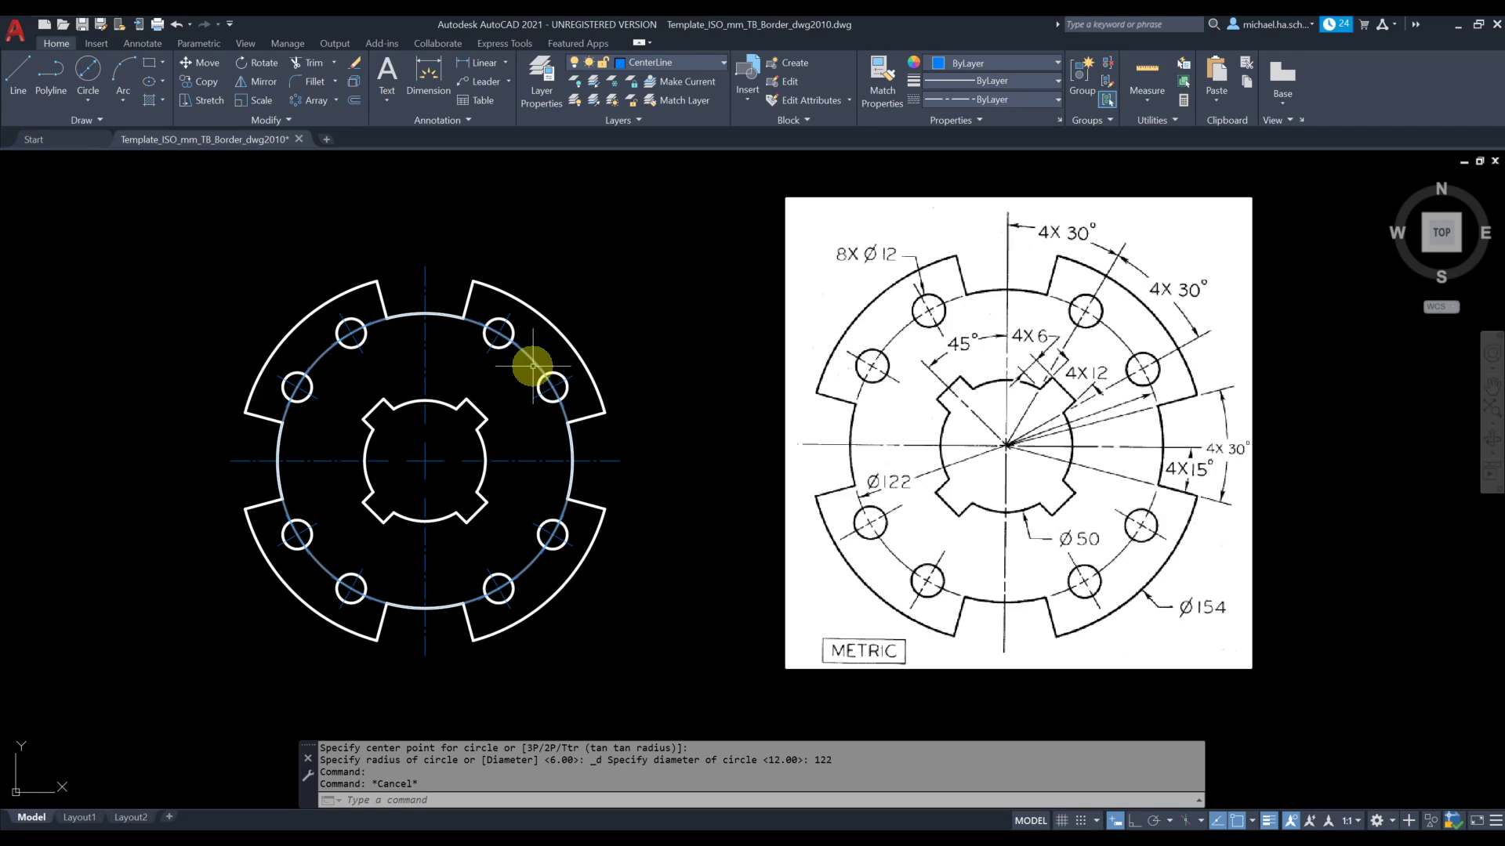
click(881, 83)
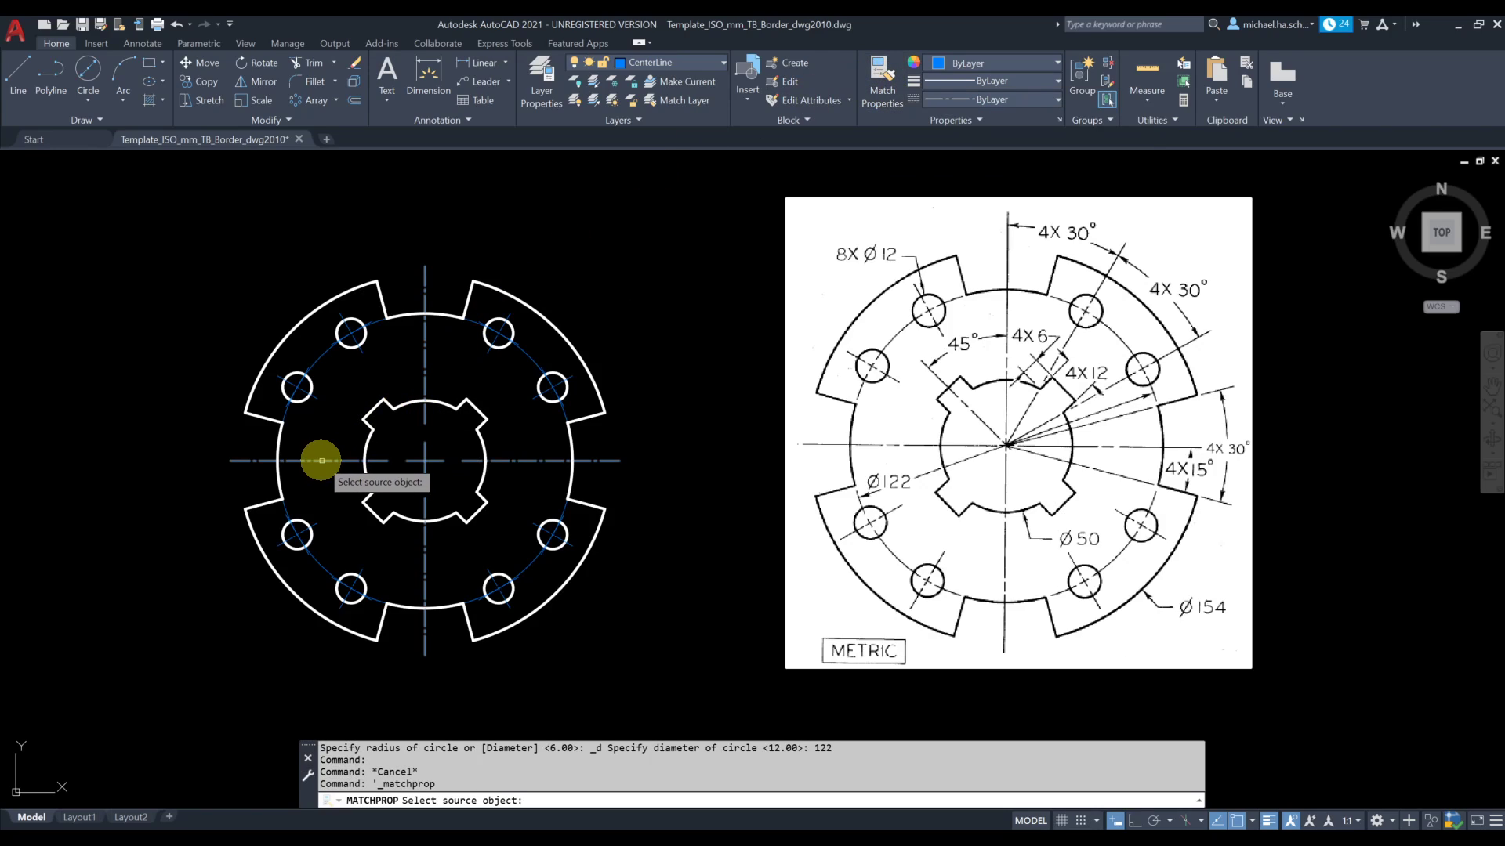
click(321, 461)
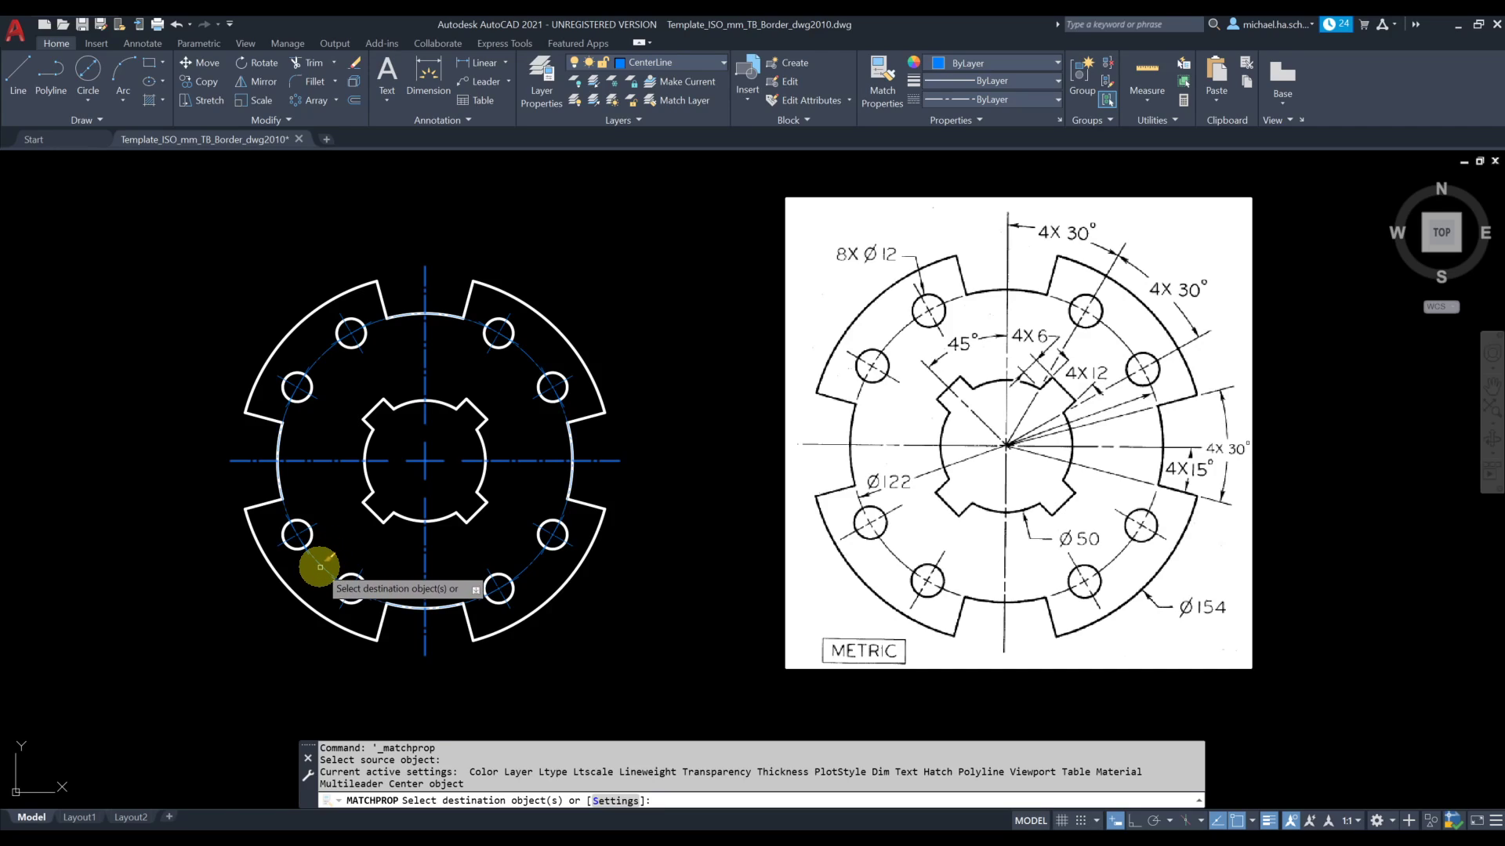
click(320, 567)
key(Return)
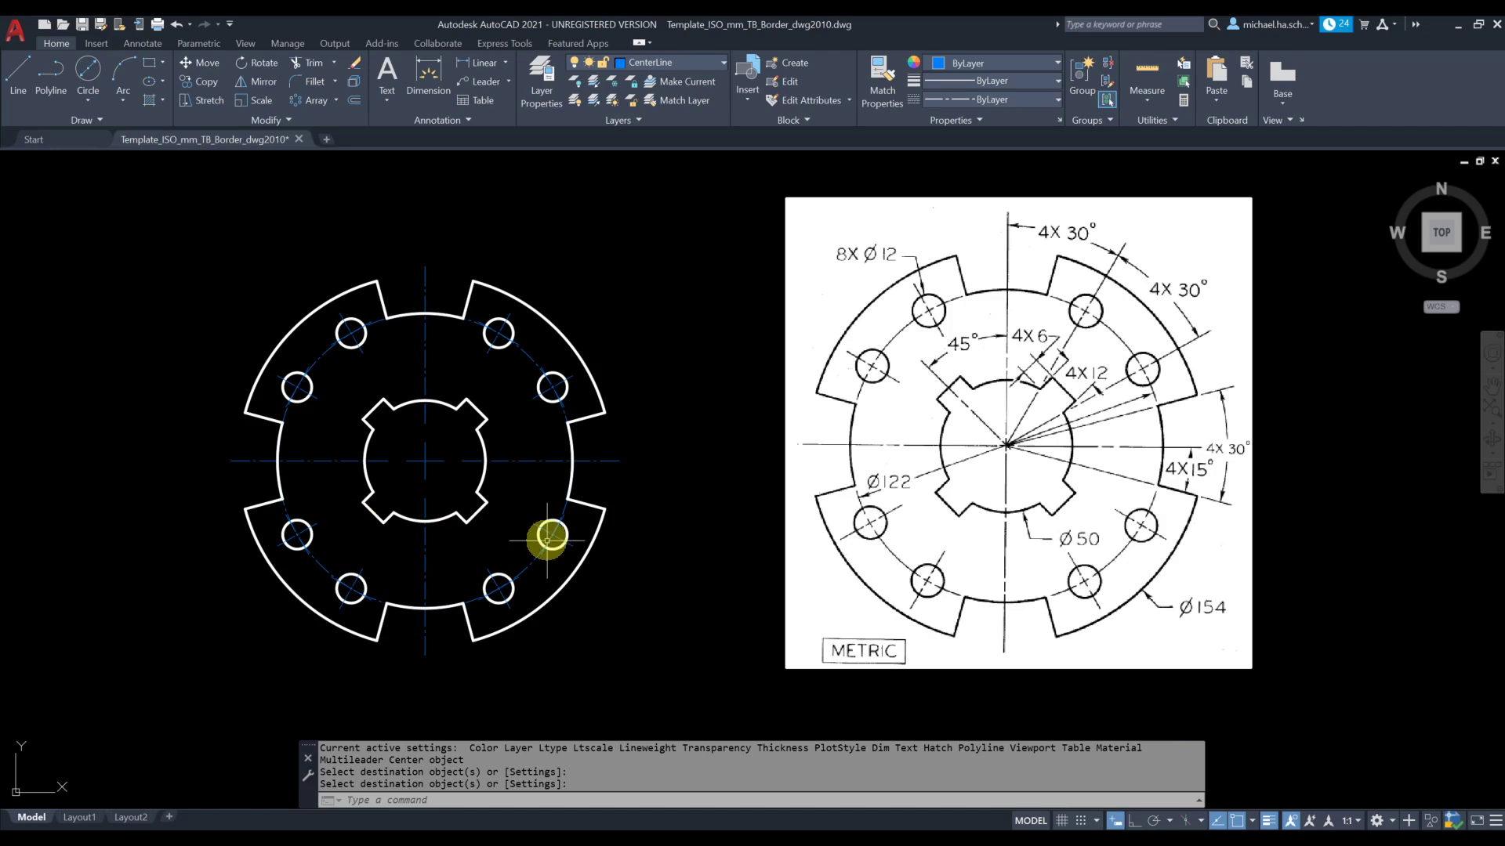
scroll(528, 584, up, 2)
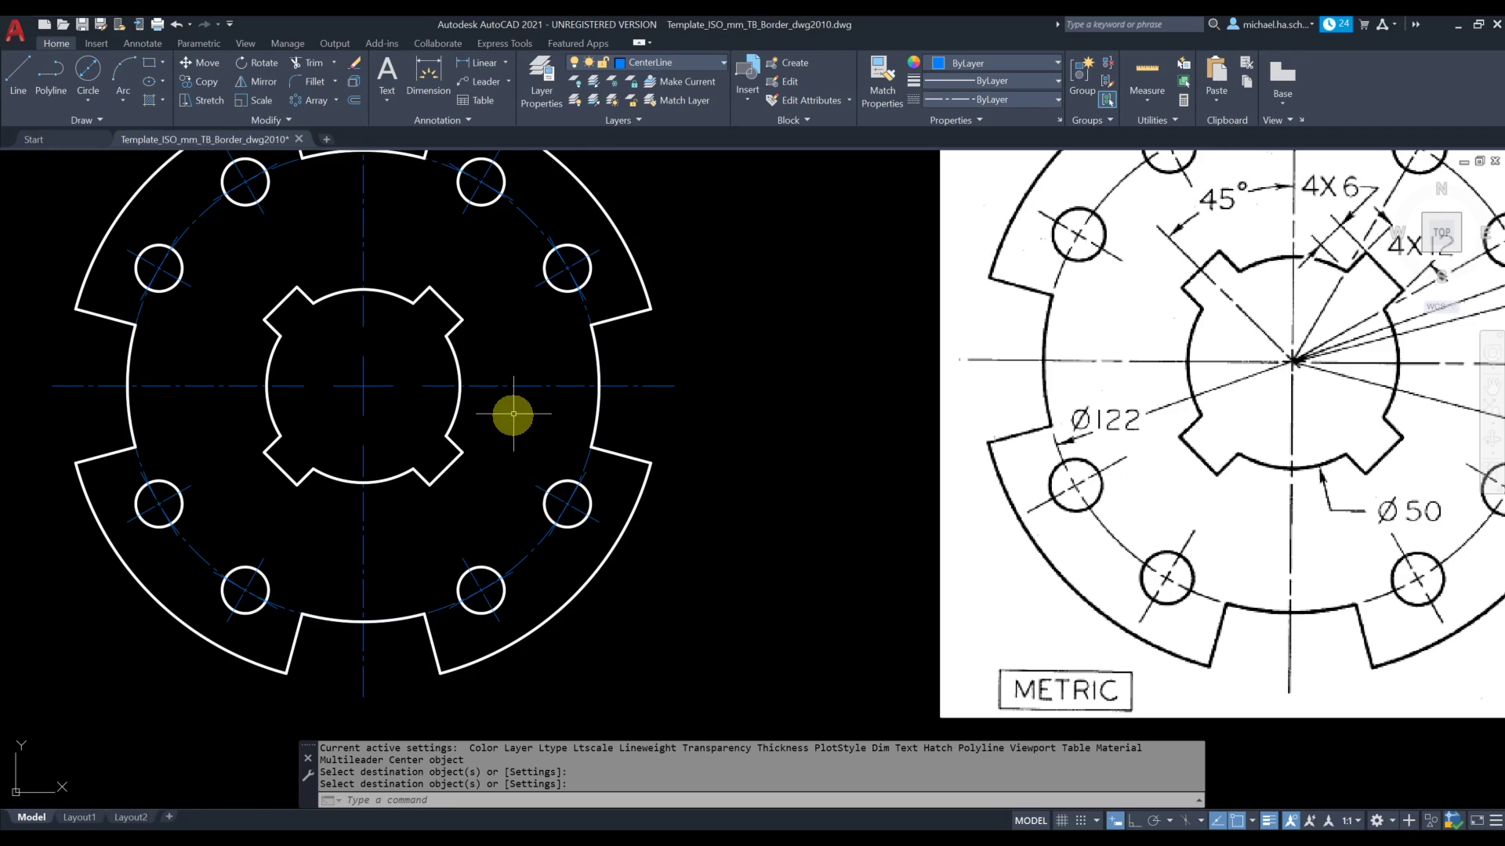
scroll(511, 404, up, 2)
scroll(513, 400, down, 3)
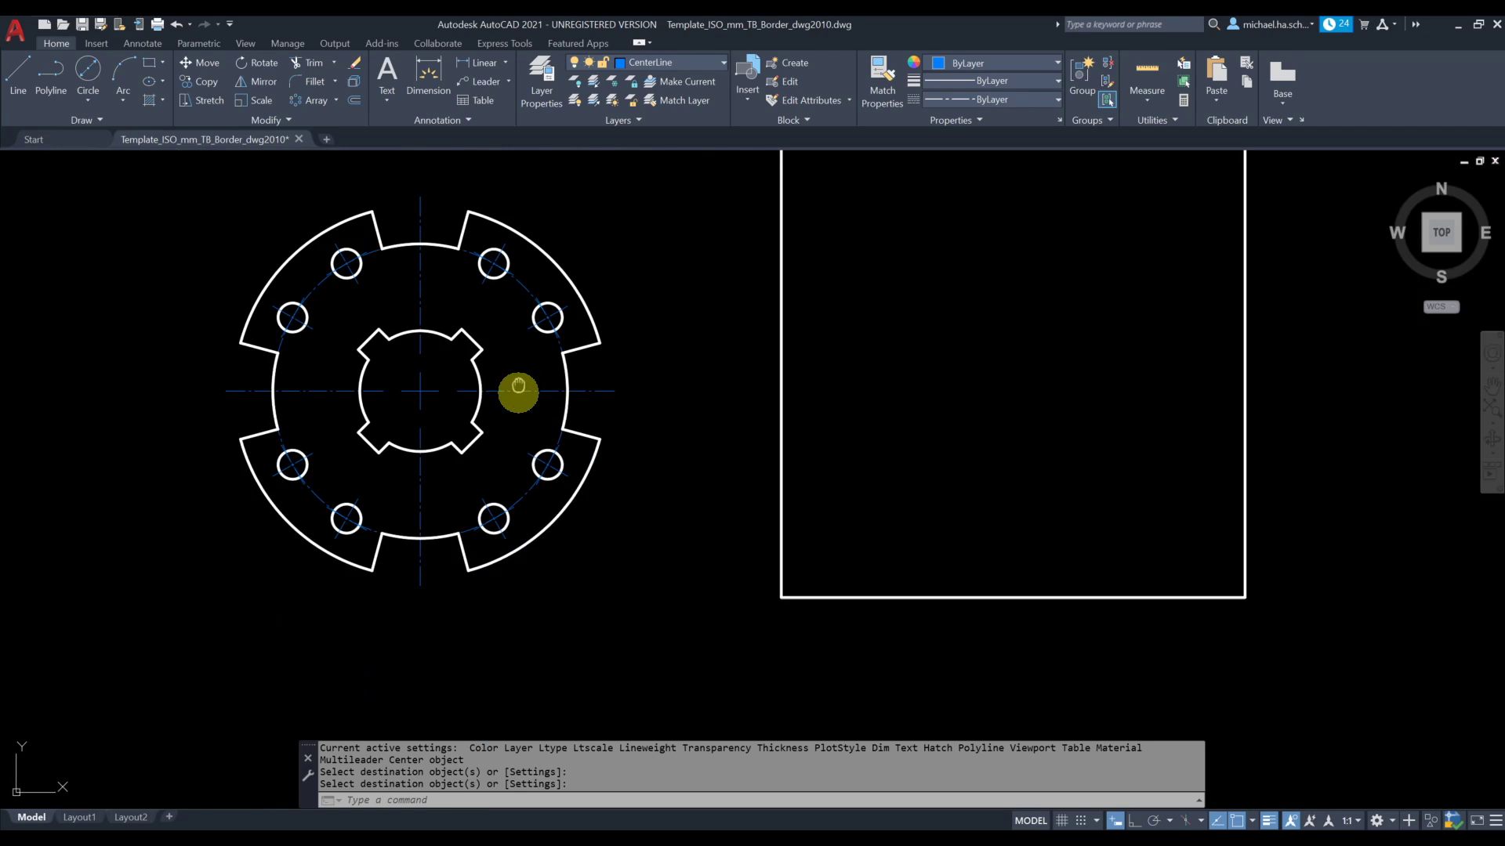